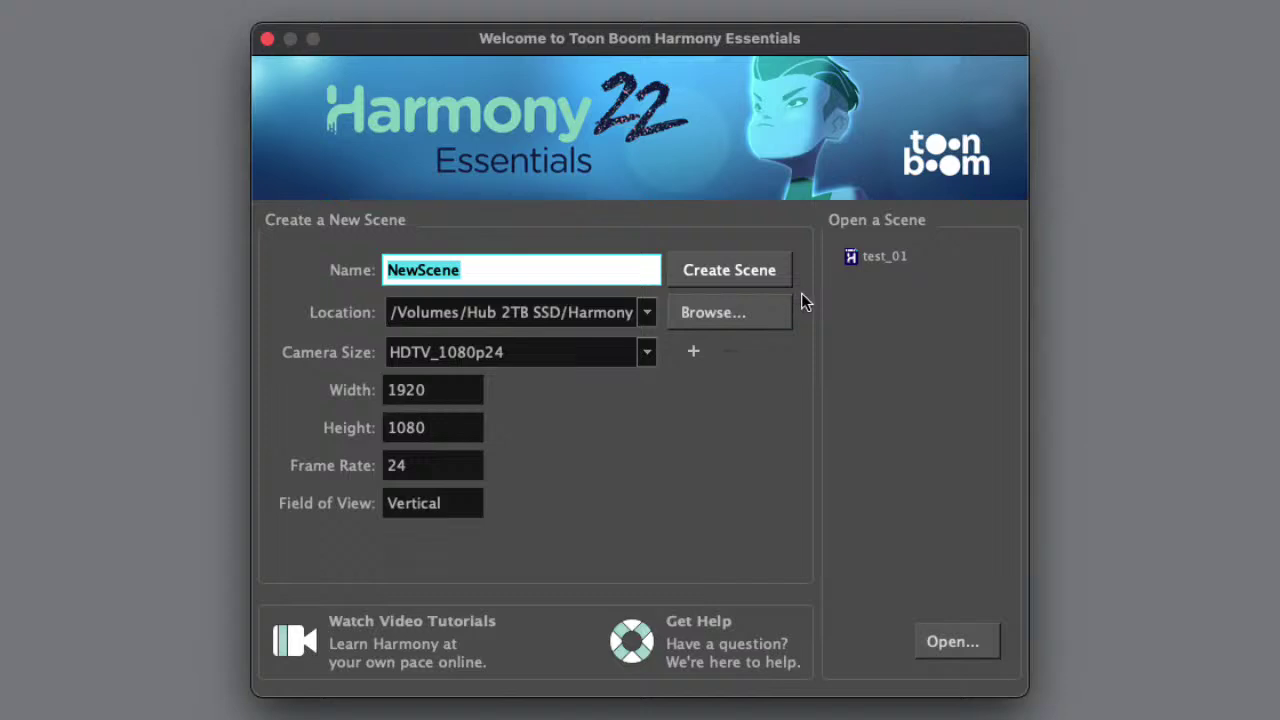
- Create a new scene named firecracker_blast
{"action": "left_click", "coordinate": [575, 38]}
{"action": "double_click", "coordinate": [465, 269]}
{"action": "type", "text": "f"}
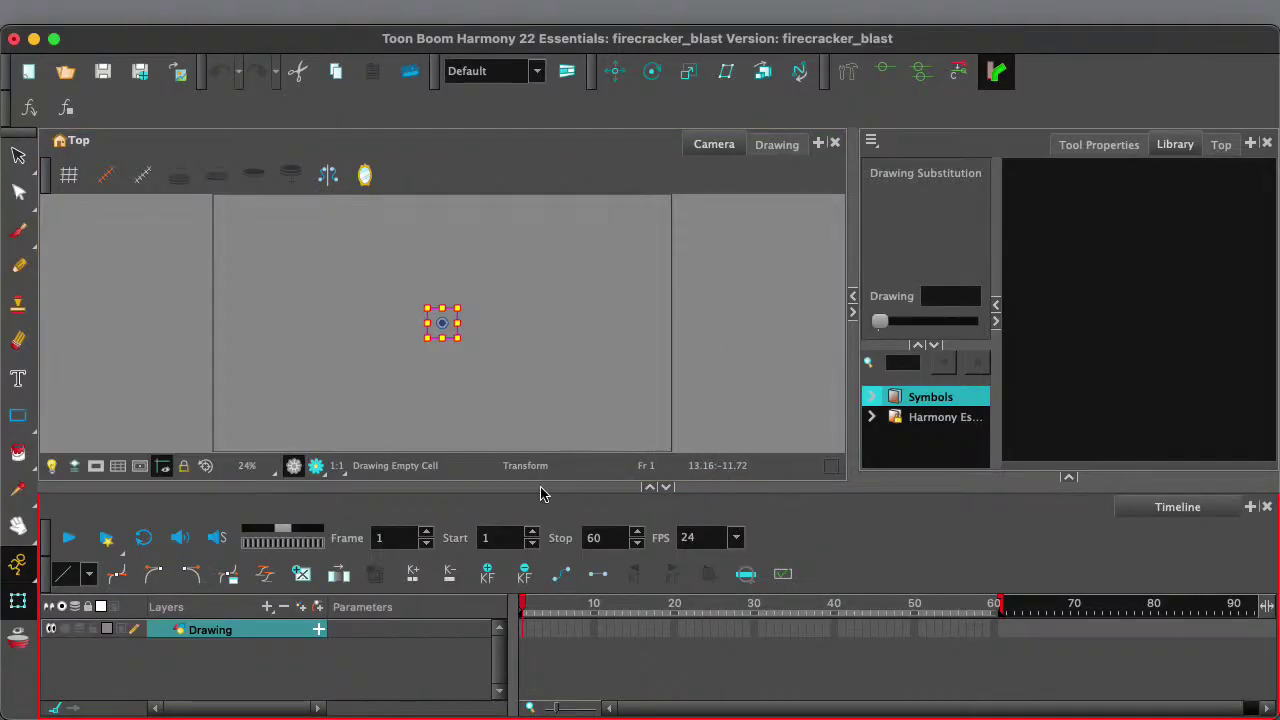
- Widen the side area next to the camera view and expand the Colour view to fill it
{"action": "left_click_drag", "start_coordinate": [846, 251], "coordinate": [617, 246]}
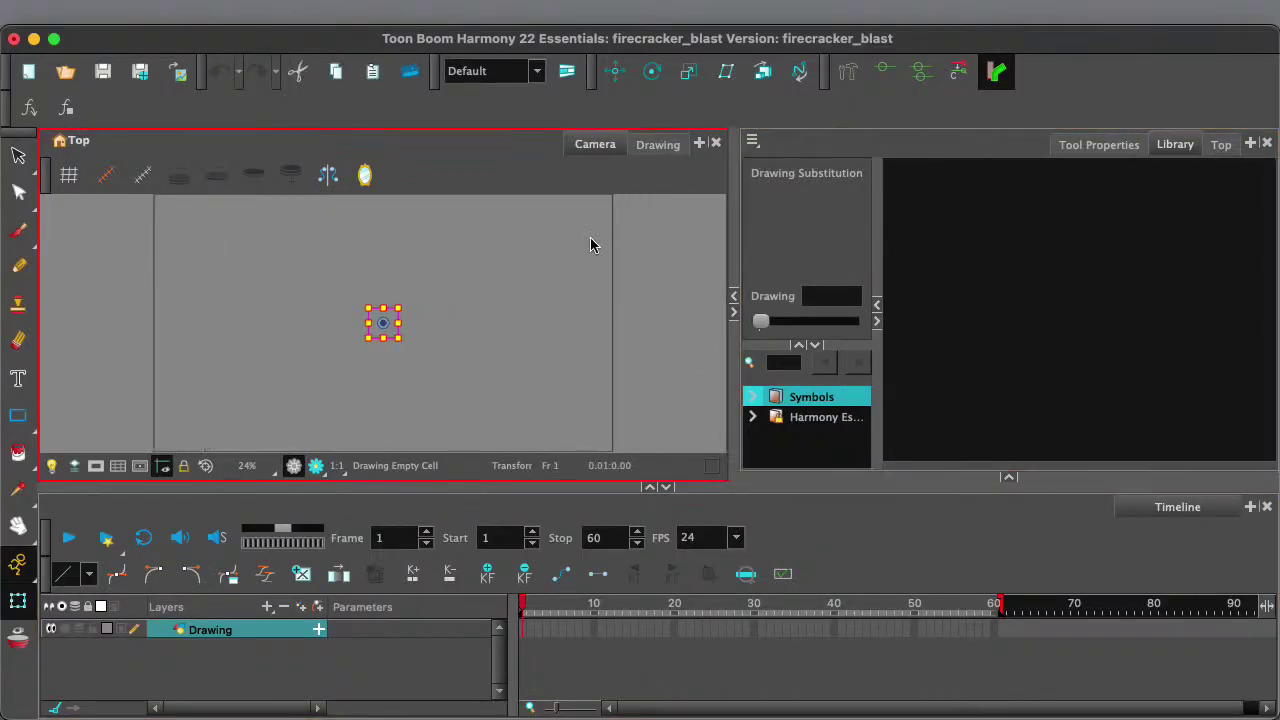
{"action": "left_click", "coordinate": [1009, 477]}
{"action": "left_click", "coordinate": [1000, 408]}
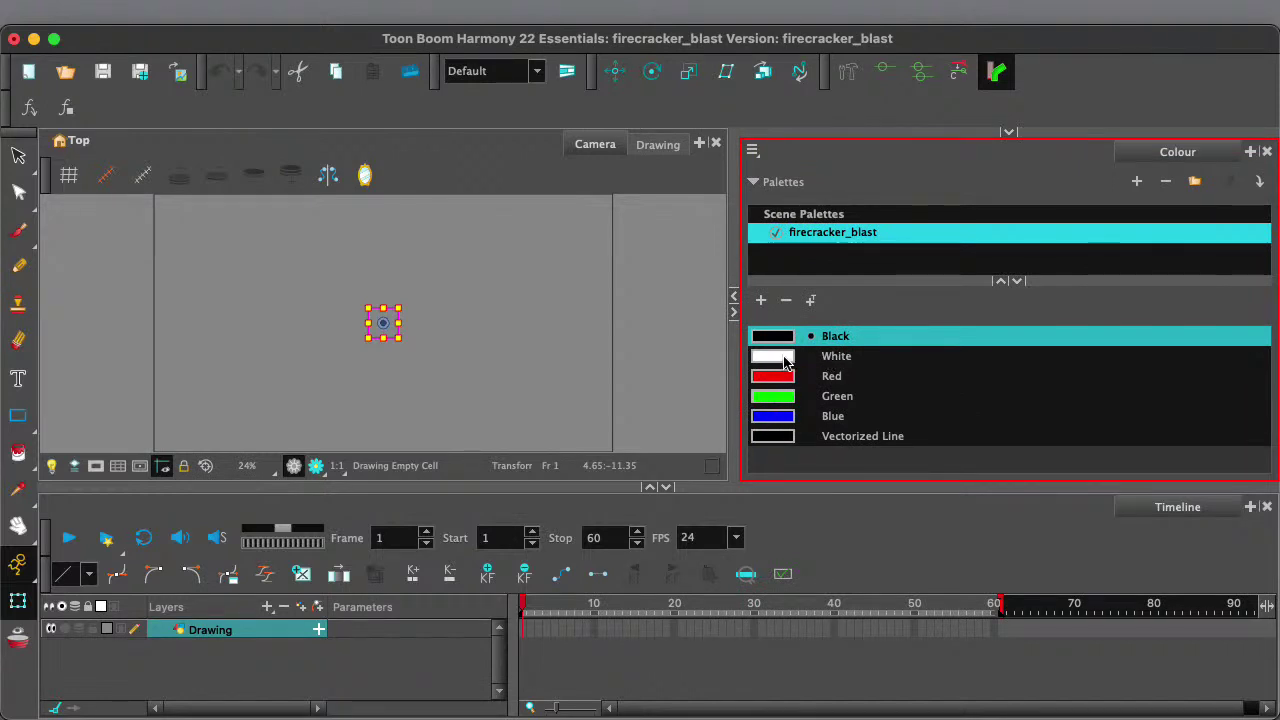
- Delete the White, Red, Green, Blue and Vectorized Line swatches from the firecracker_blast palette, leaving only Black
{"action": "left_click", "coordinate": [790, 360]}
{"action": "left_click", "coordinate": [780, 437], "text": "shift"}
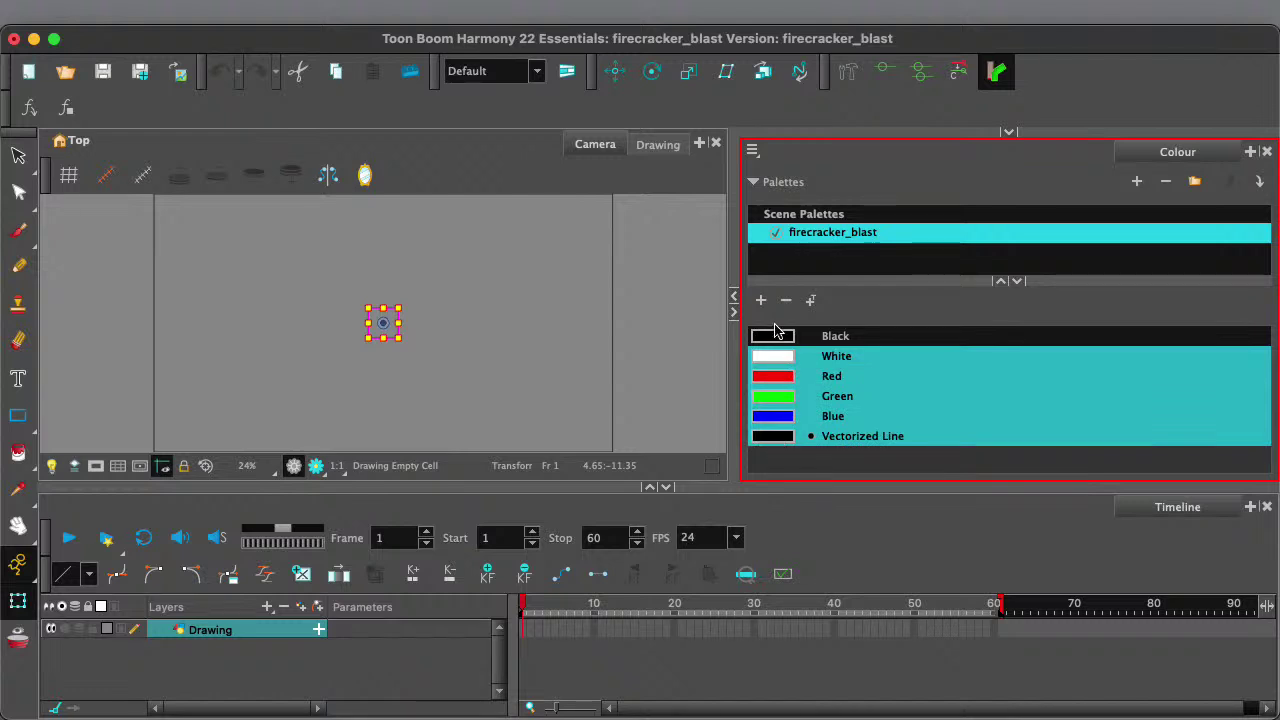
{"action": "left_click", "coordinate": [786, 302]}
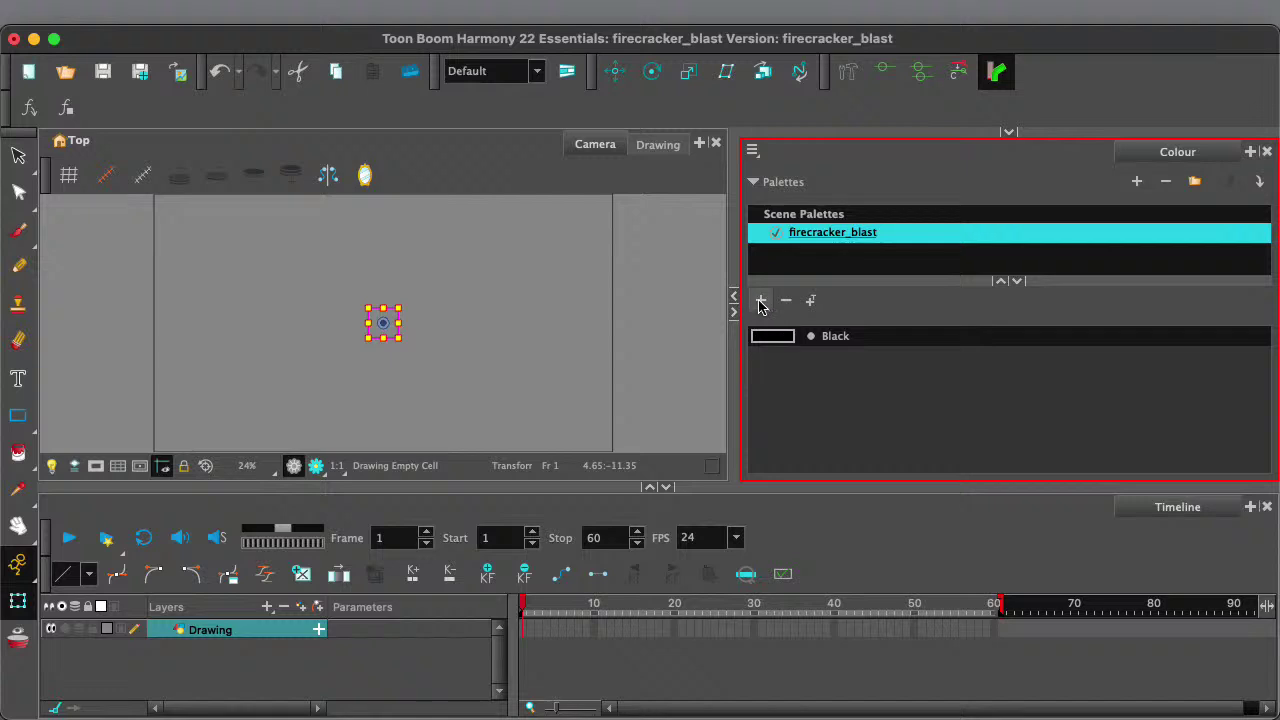
- Add a dark blue swatch named sketch to the firecracker_blast palette, with RGB 0, 16, 168
{"action": "left_click", "coordinate": [760, 301]}
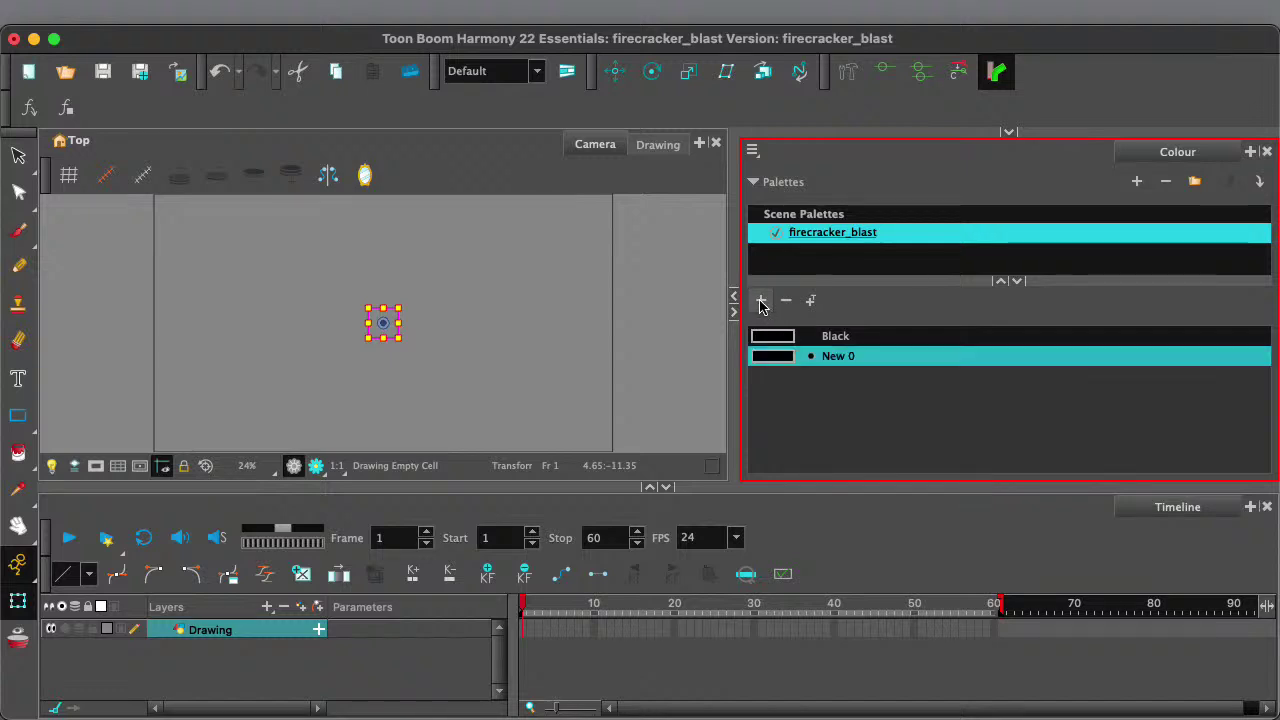
{"action": "double_click", "coordinate": [770, 357]}
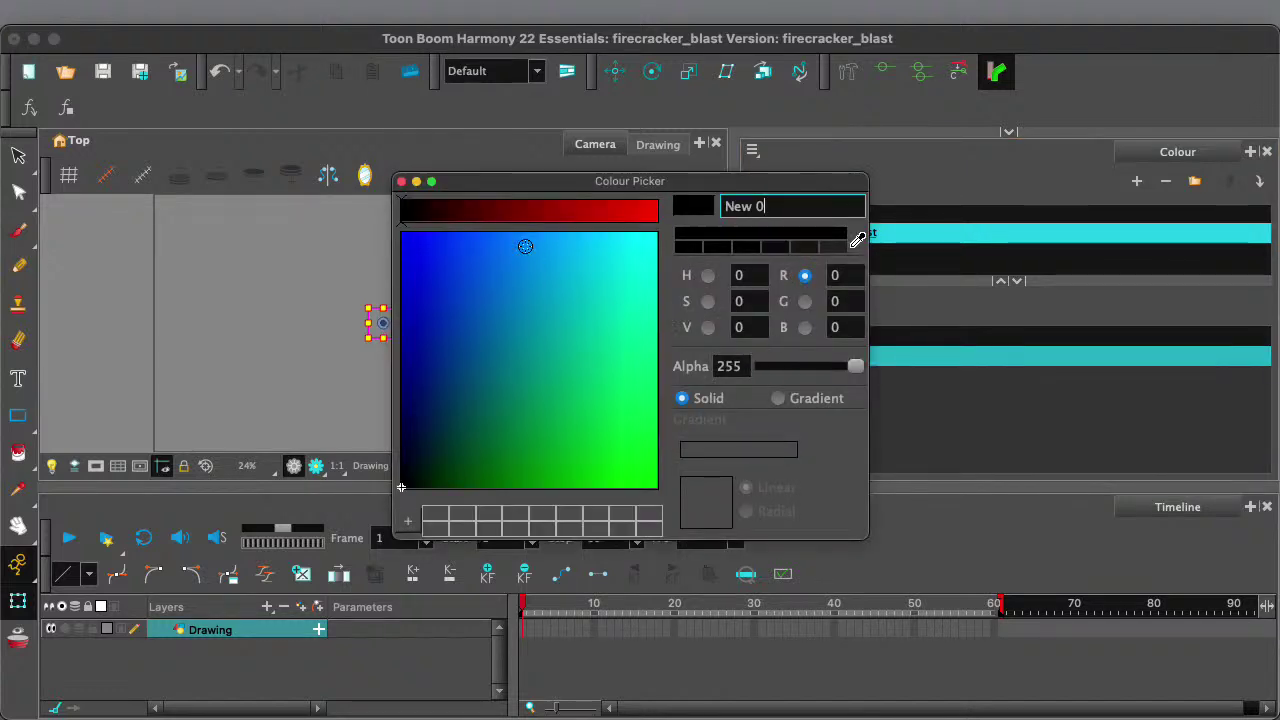
{"action": "left_click", "coordinate": [500, 240]}
{"action": "left_click", "coordinate": [446, 286]}
{"action": "left_click", "coordinate": [417, 320]}
{"action": "left_click_drag", "start_coordinate": [760, 206], "coordinate": [703, 207]}
{"action": "type", "text": "sketch"}
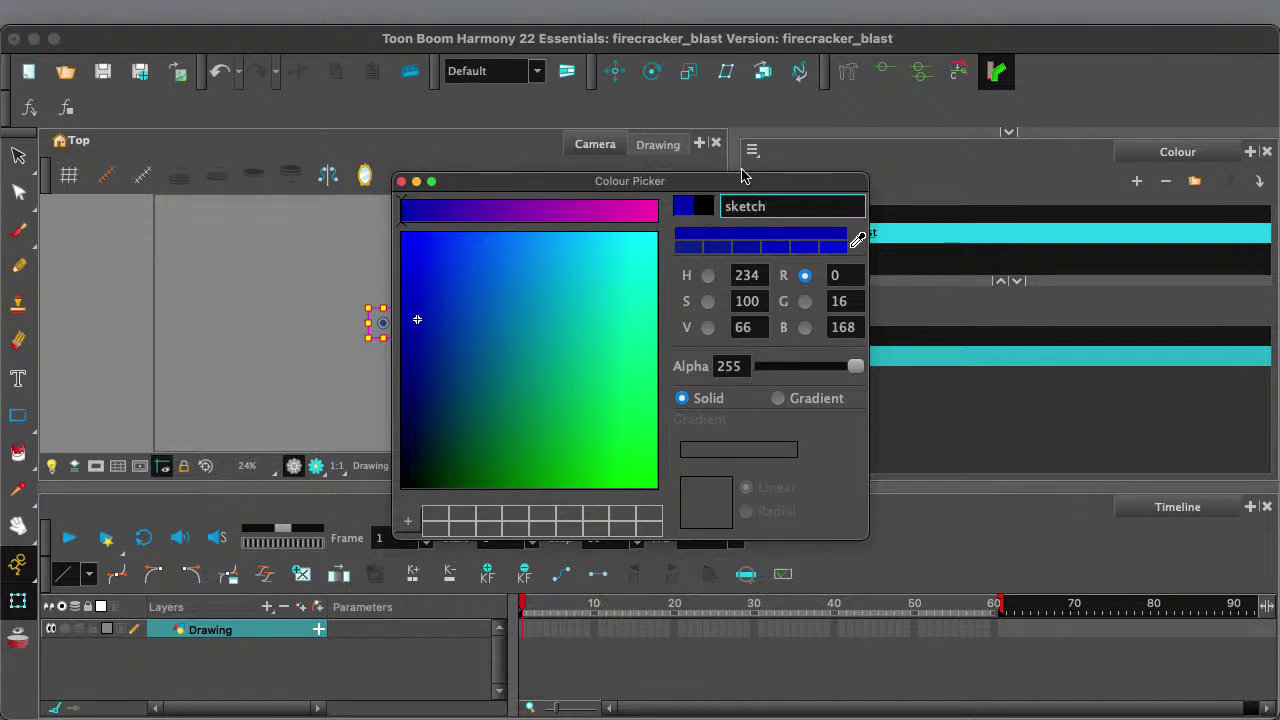
- Make the sketch swatch semi-transparent with alpha 109 and darken its blue to RGB 0, 8, 105
{"action": "left_click", "coordinate": [795, 369]}
{"action": "left_click_drag", "start_coordinate": [798, 373], "coordinate": [803, 368]}
{"action": "left_click", "coordinate": [409, 383]}
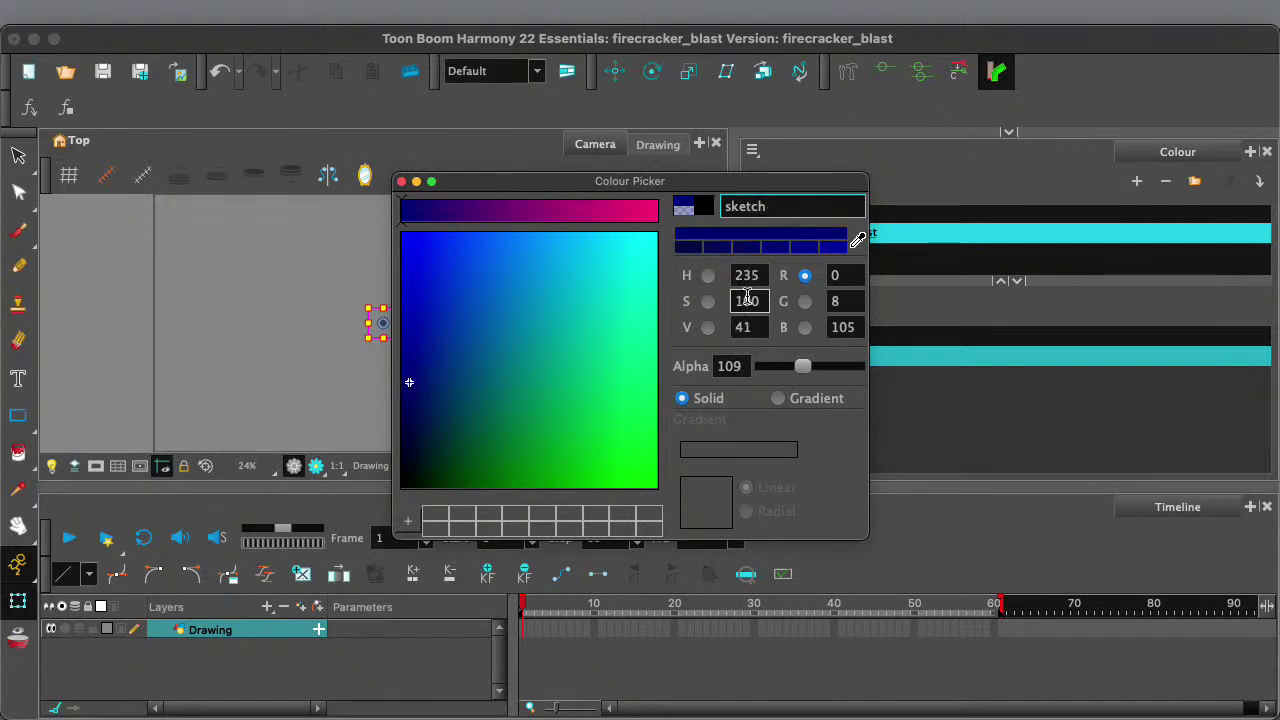
- Move the Colour Picker clear of the palette and add another swatch named spark_01
{"action": "left_click_drag", "start_coordinate": [779, 183], "coordinate": [575, 199]}
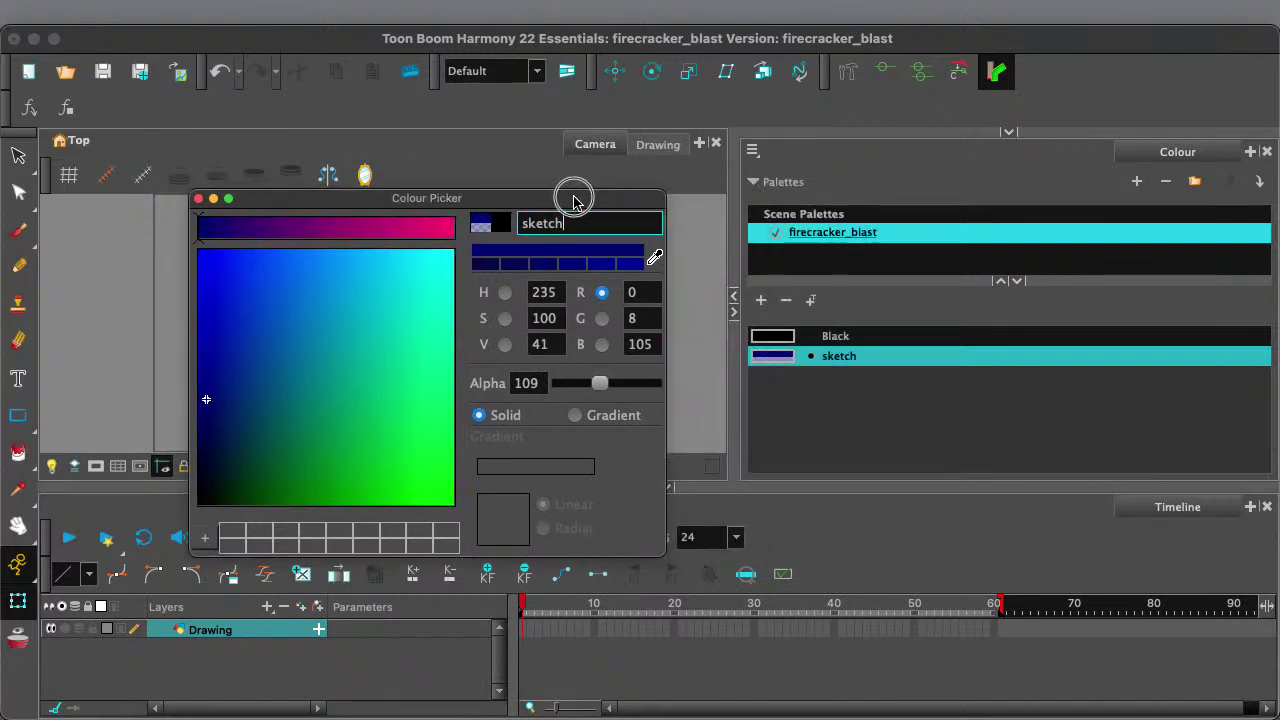
{"action": "left_click", "coordinate": [762, 300]}
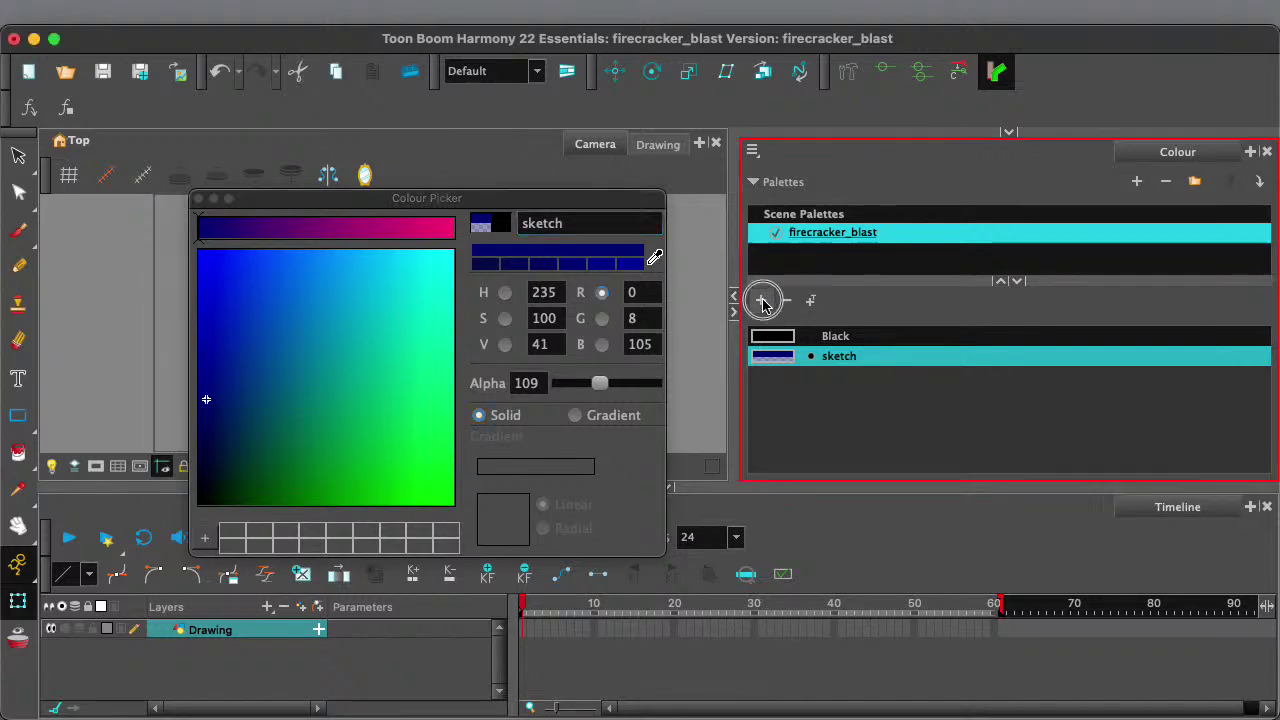
{"action": "left_click", "coordinate": [563, 230]}
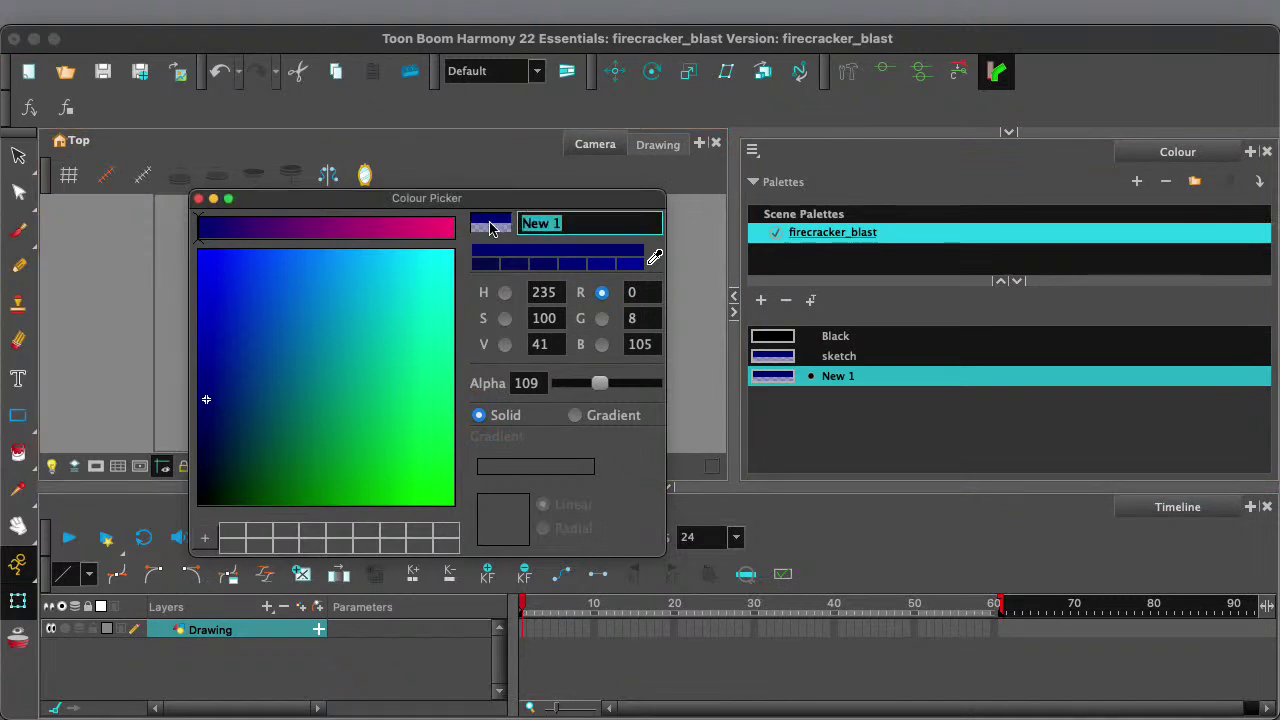
{"action": "type", "text": "spa"}
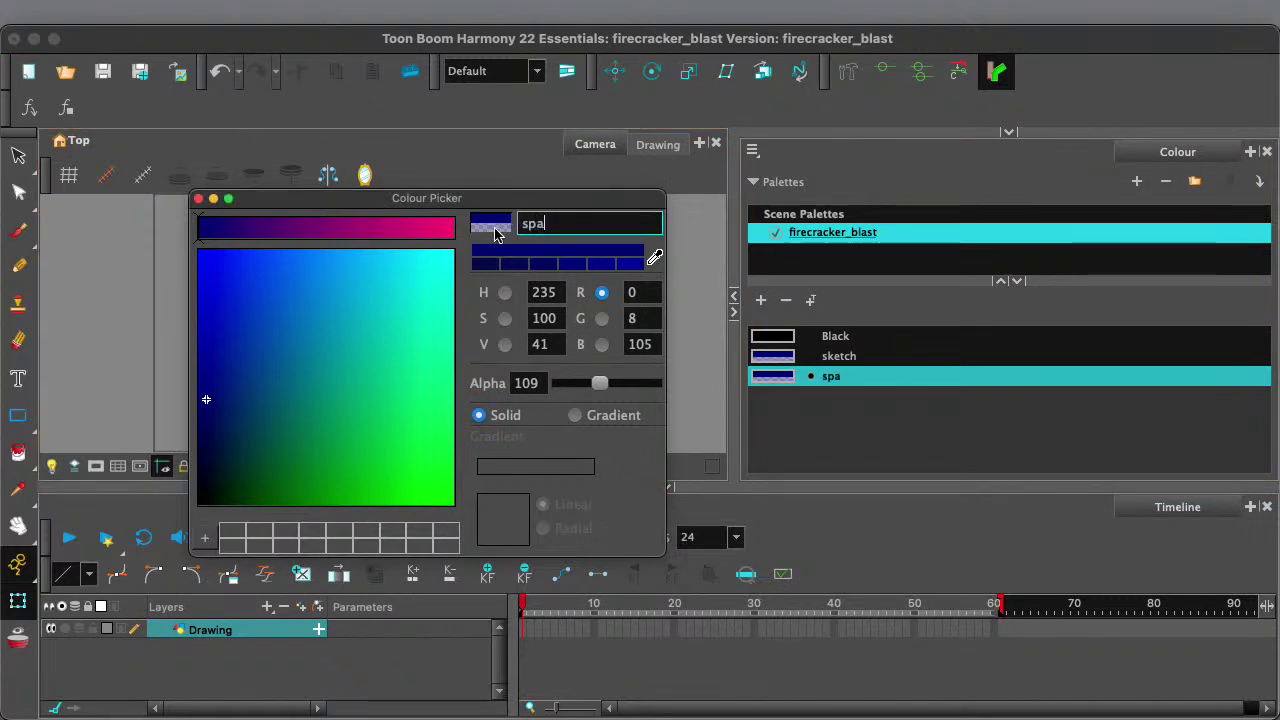
{"action": "type", "text": "rk"}
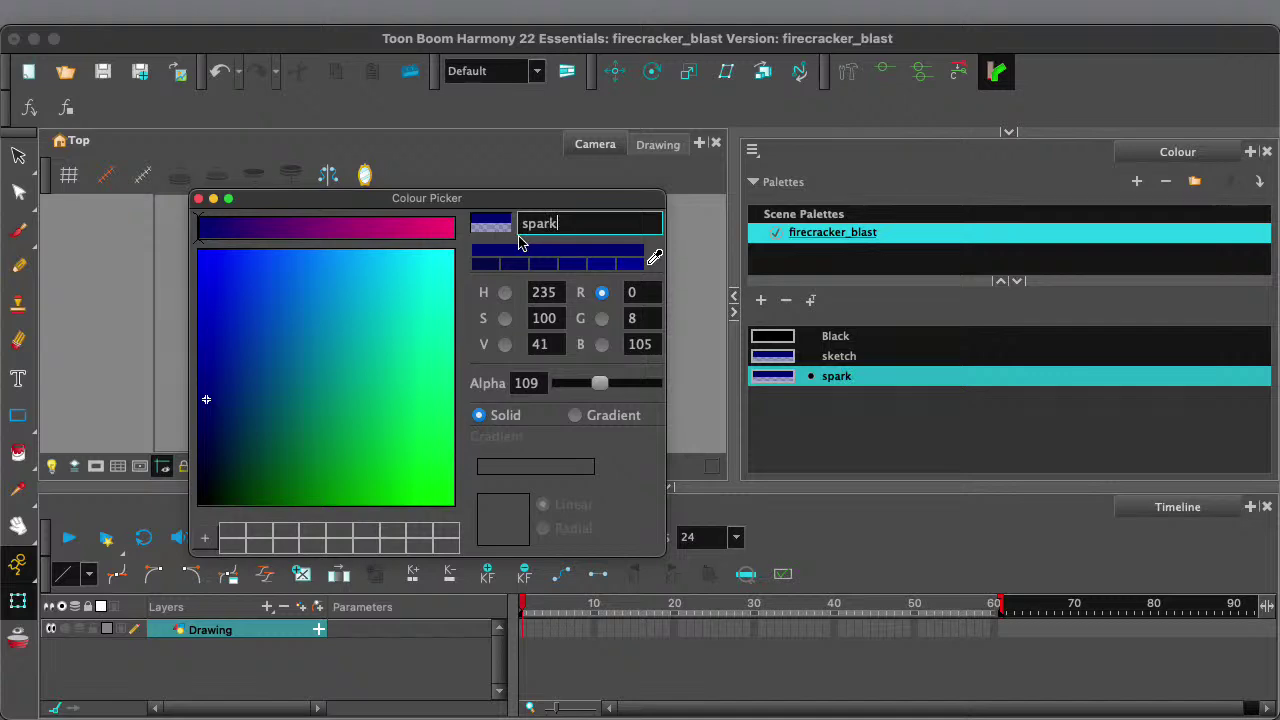
{"action": "type", "text": "_01"}
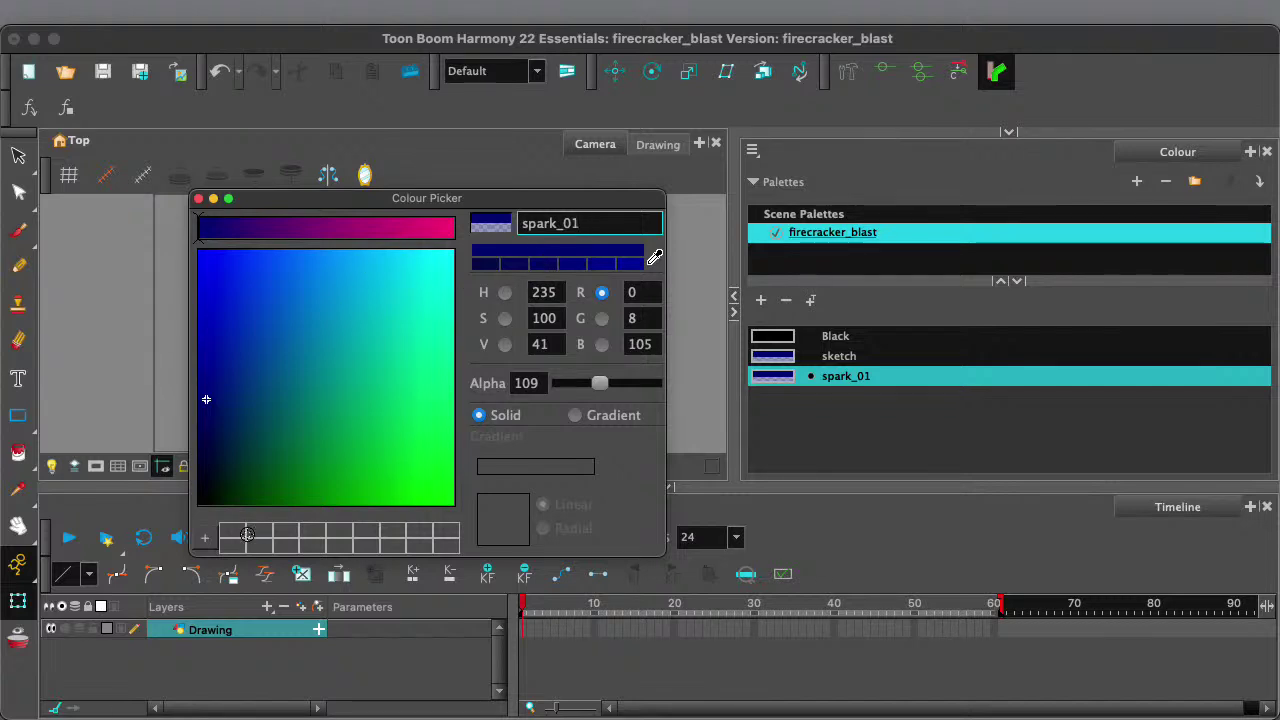
- Set the spark_01 swatch to fully opaque red, RGB 248, 0, 0 with alpha 255
{"action": "left_click", "coordinate": [402, 232]}
{"action": "left_click", "coordinate": [197, 494]}
{"action": "left_click", "coordinate": [447, 229]}
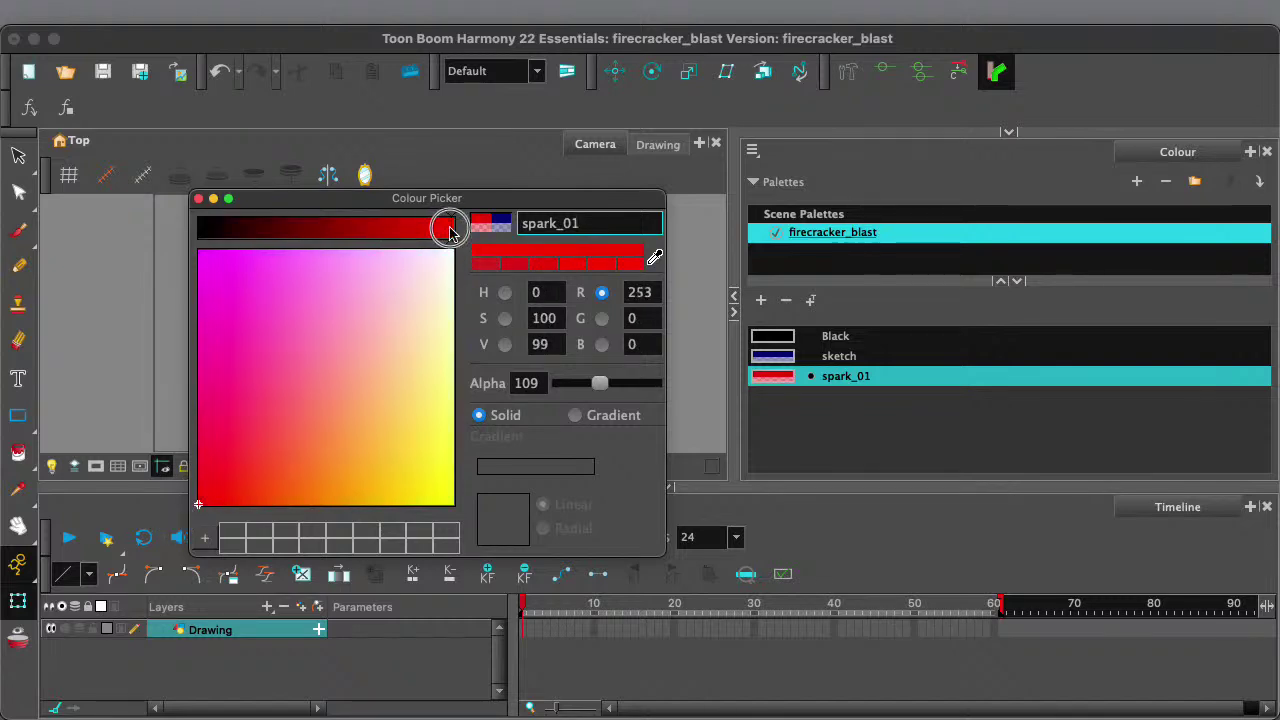
{"action": "left_click", "coordinate": [447, 229]}
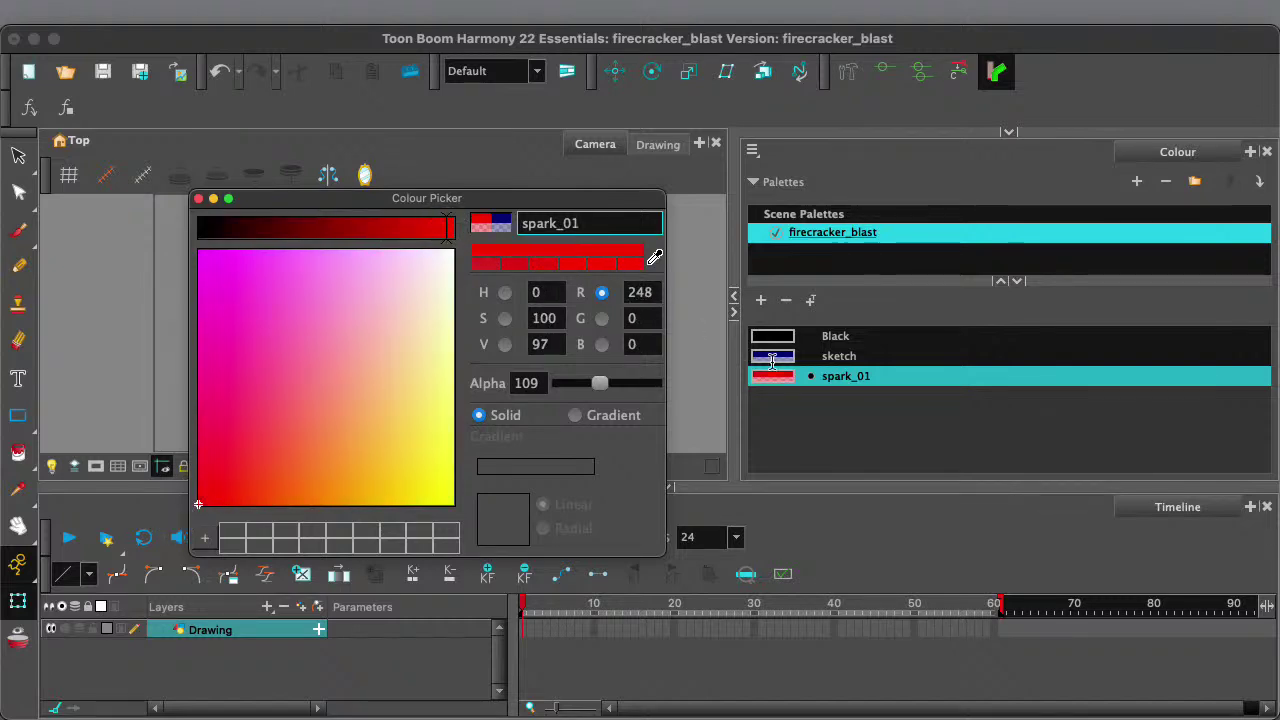
{"action": "left_click_drag", "start_coordinate": [599, 383], "coordinate": [685, 388]}
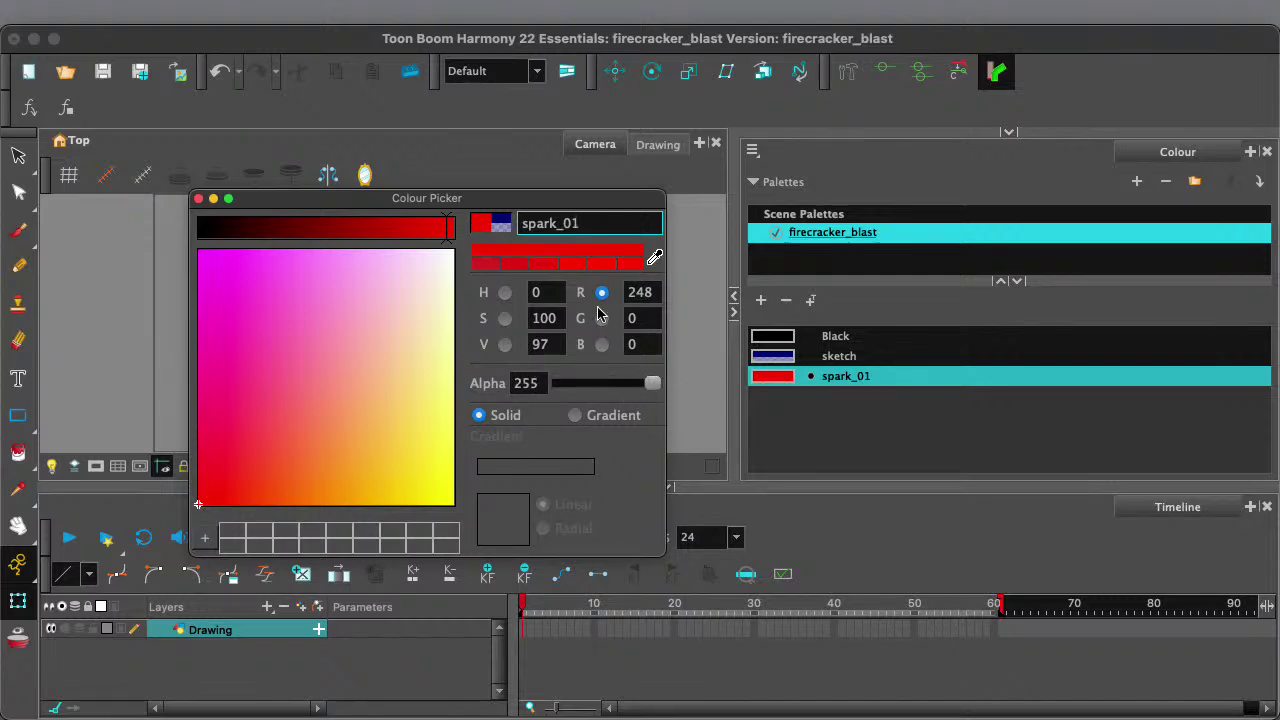
- Add an orange swatch named spark_02 with RGB 255, 99, 18
{"action": "left_click", "coordinate": [760, 300]}
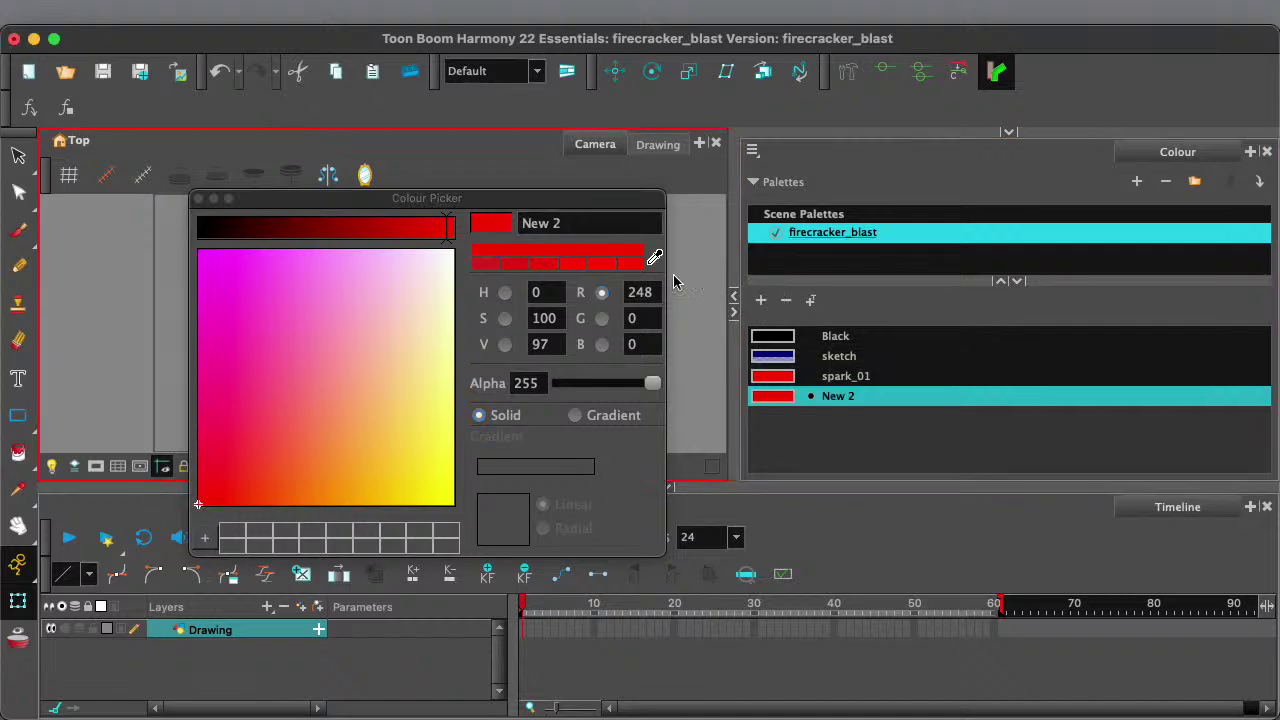
{"action": "left_click", "coordinate": [284, 477]}
{"action": "left_click_drag", "start_coordinate": [440, 228], "coordinate": [457, 229]}
{"action": "left_click", "coordinate": [291, 488]}
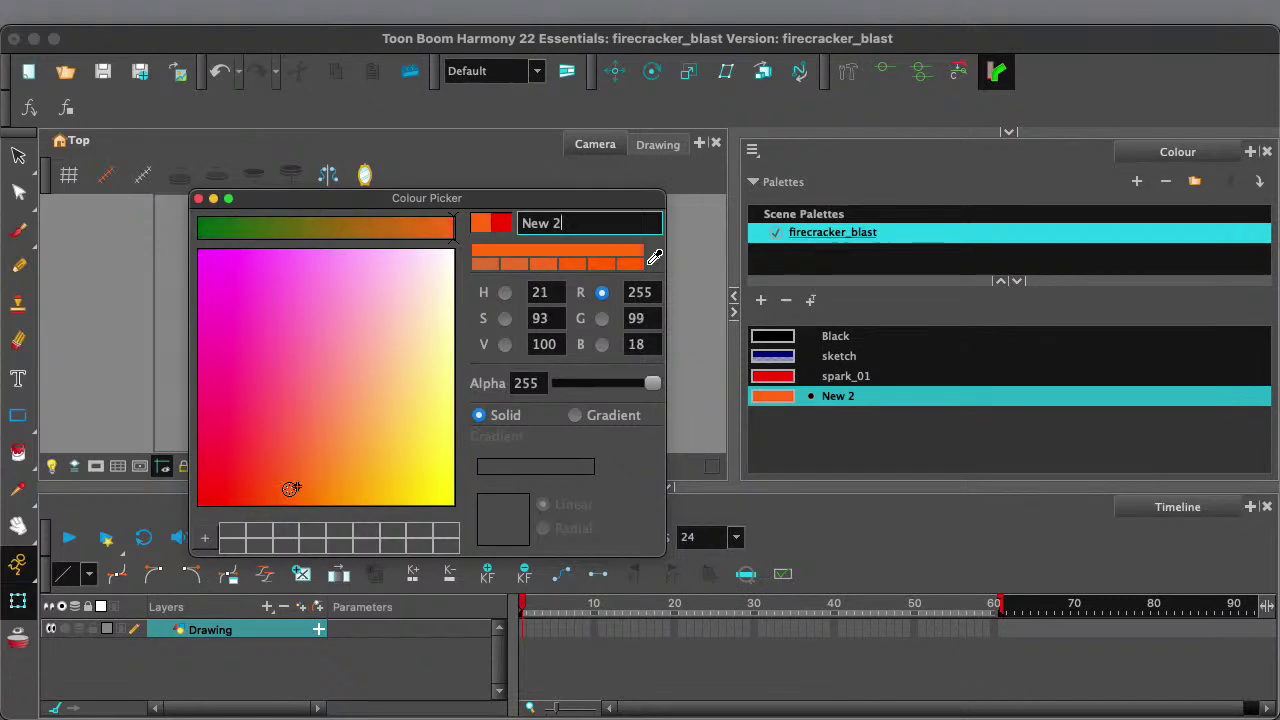
{"action": "double_click", "coordinate": [560, 220]}
{"action": "type", "text": "spark_02"}
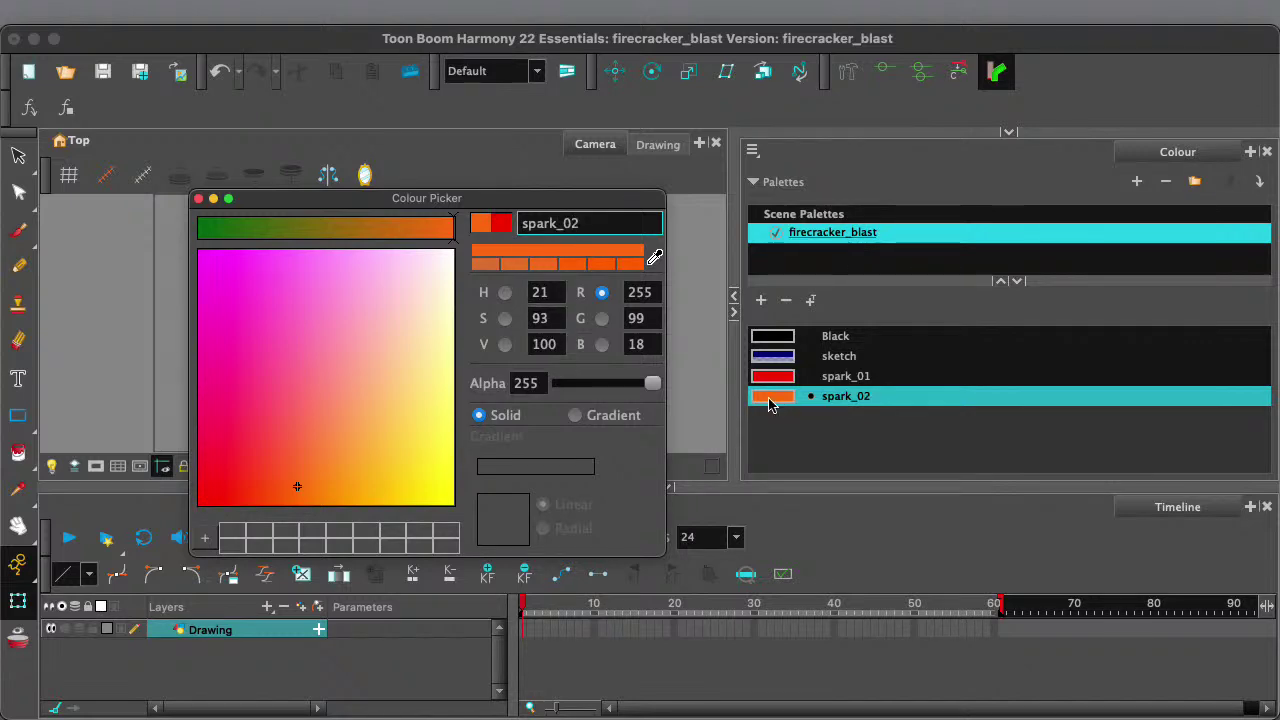
- Add a yellow-orange swatch named spark_03 with RGB 255, 159, 13
{"action": "left_click", "coordinate": [760, 300]}
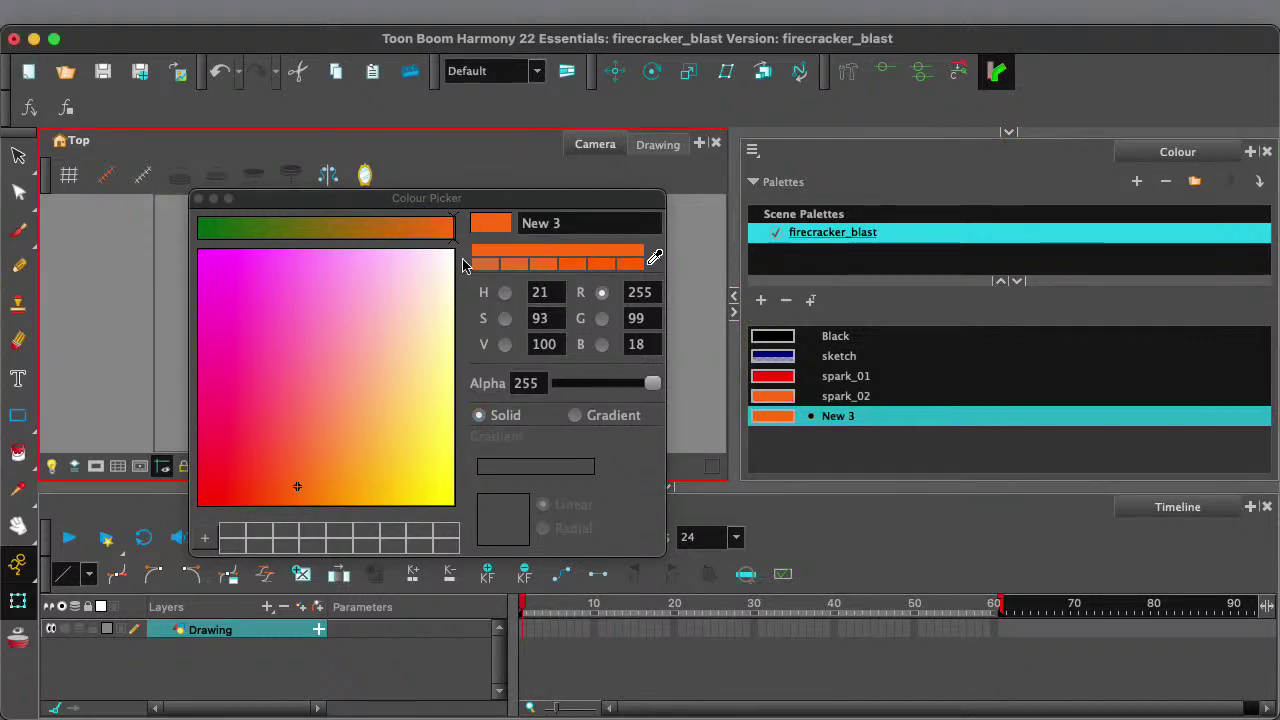
{"action": "left_click", "coordinate": [351, 483]}
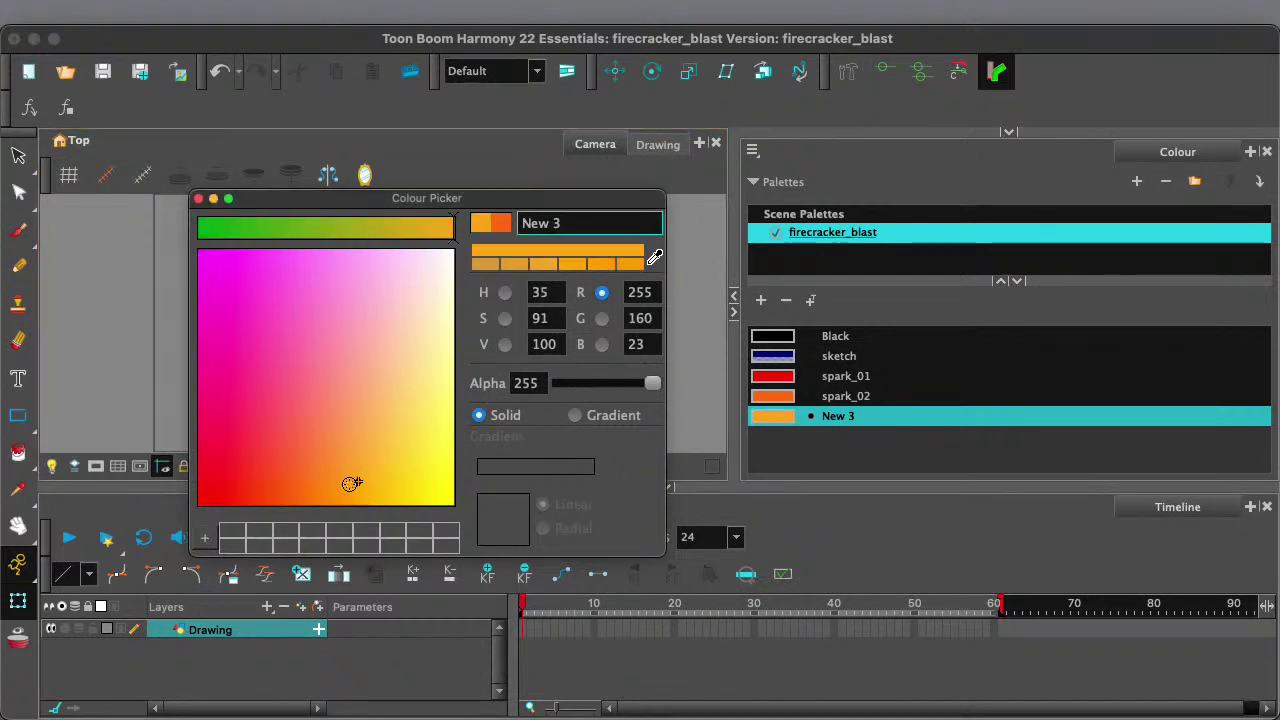
{"action": "left_click", "coordinate": [347, 491]}
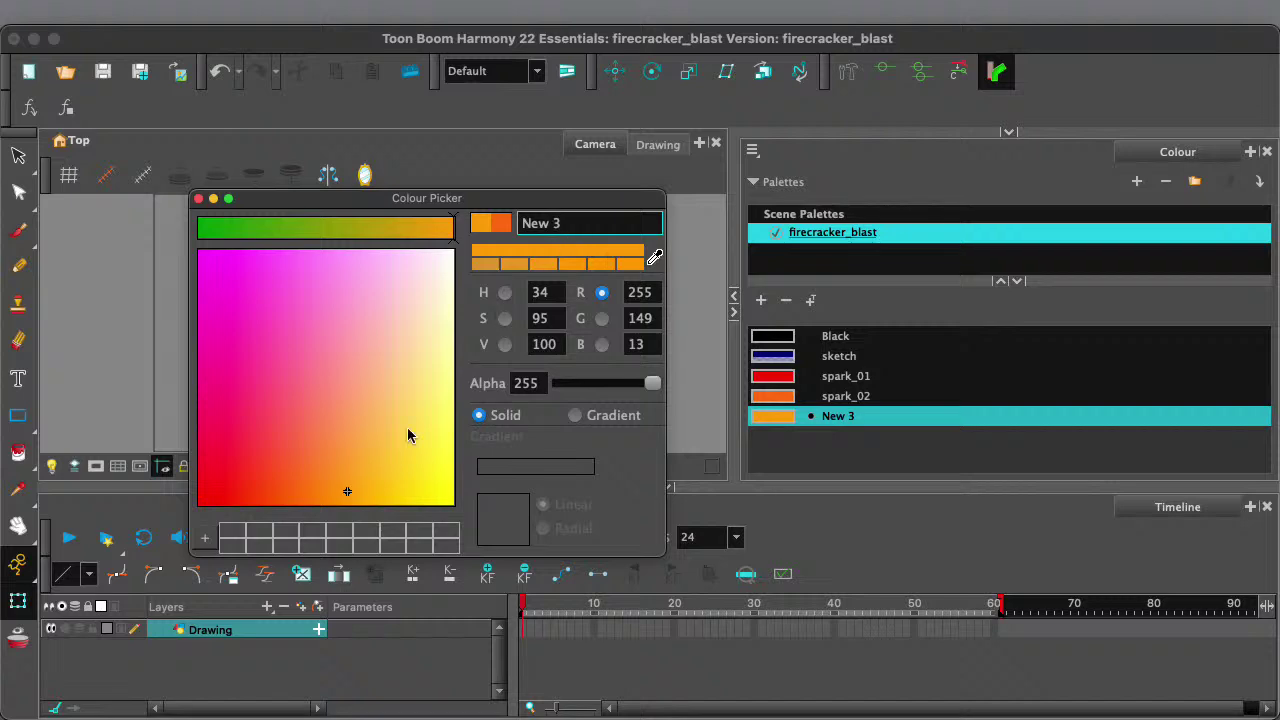
{"action": "left_click", "coordinate": [356, 491]}
{"action": "left_click_drag", "start_coordinate": [578, 223], "coordinate": [484, 229]}
{"action": "type", "text": "spark_"}
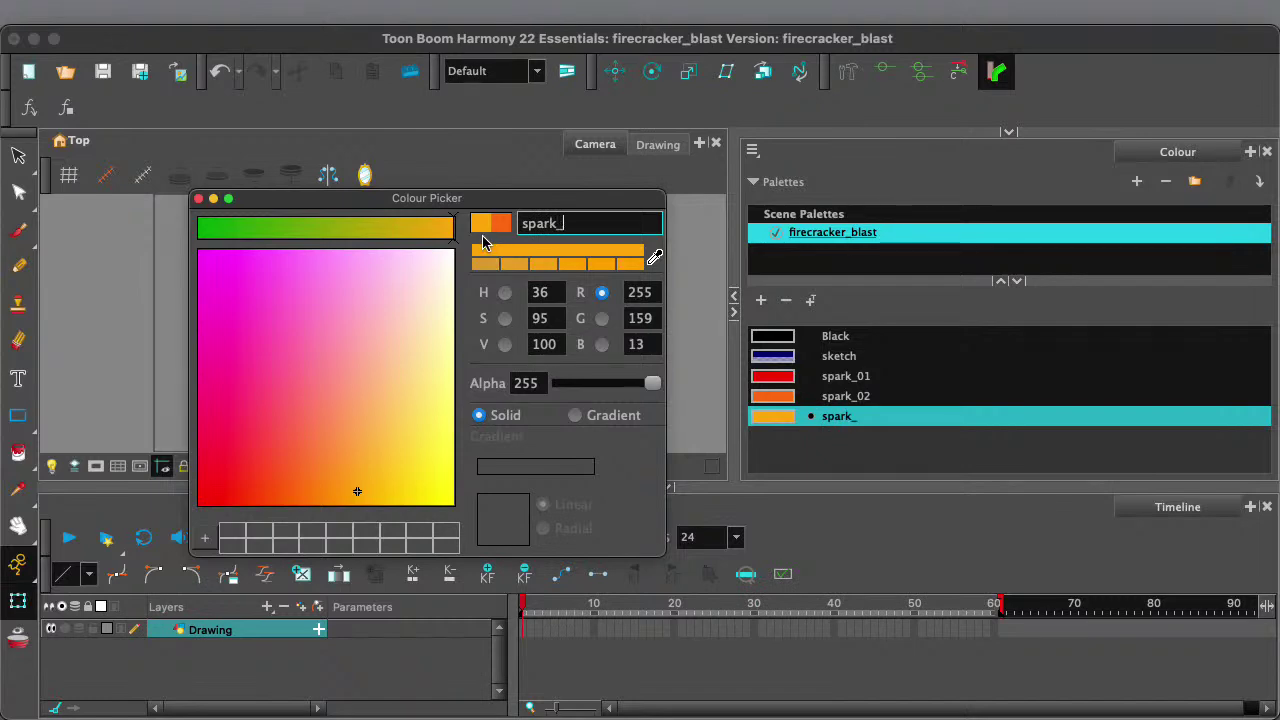
{"action": "type", "text": "03"}
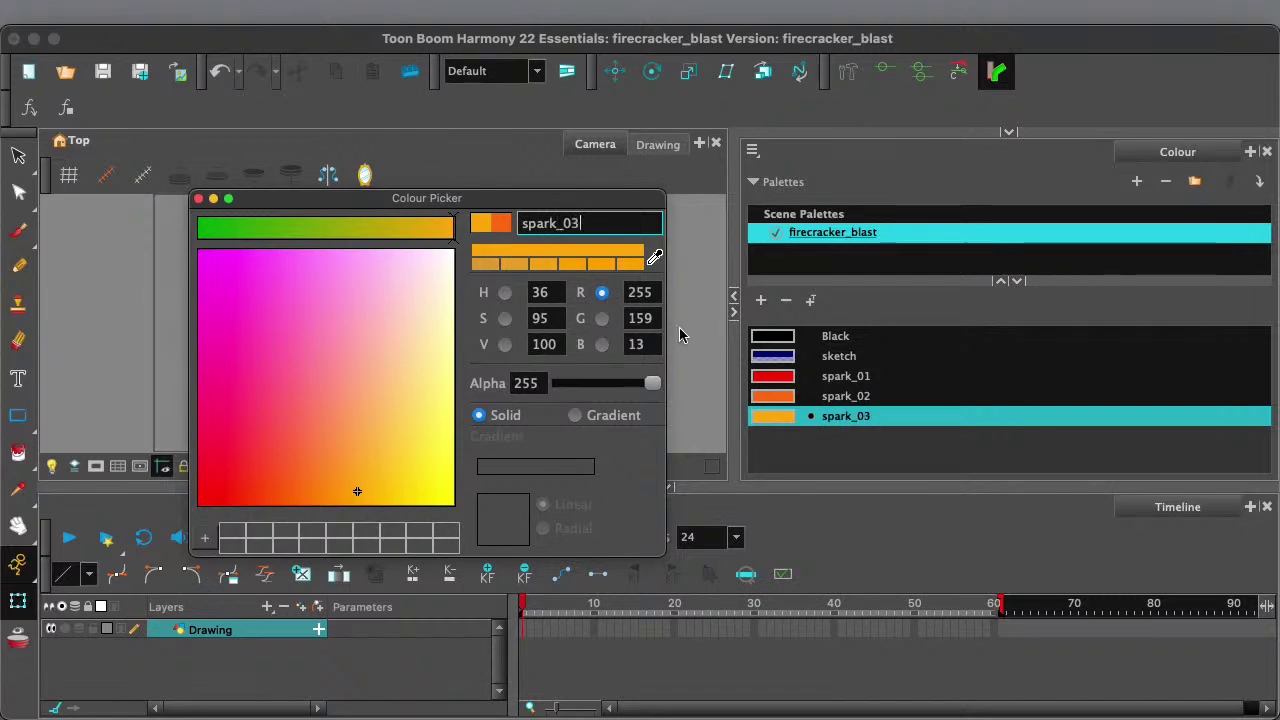
- Add a pale cream swatch named spark_04 with RGB 255, 236, 181
{"action": "left_click", "coordinate": [761, 301]}
{"action": "left_click", "coordinate": [445, 329]}
{"action": "left_click", "coordinate": [443, 323]}
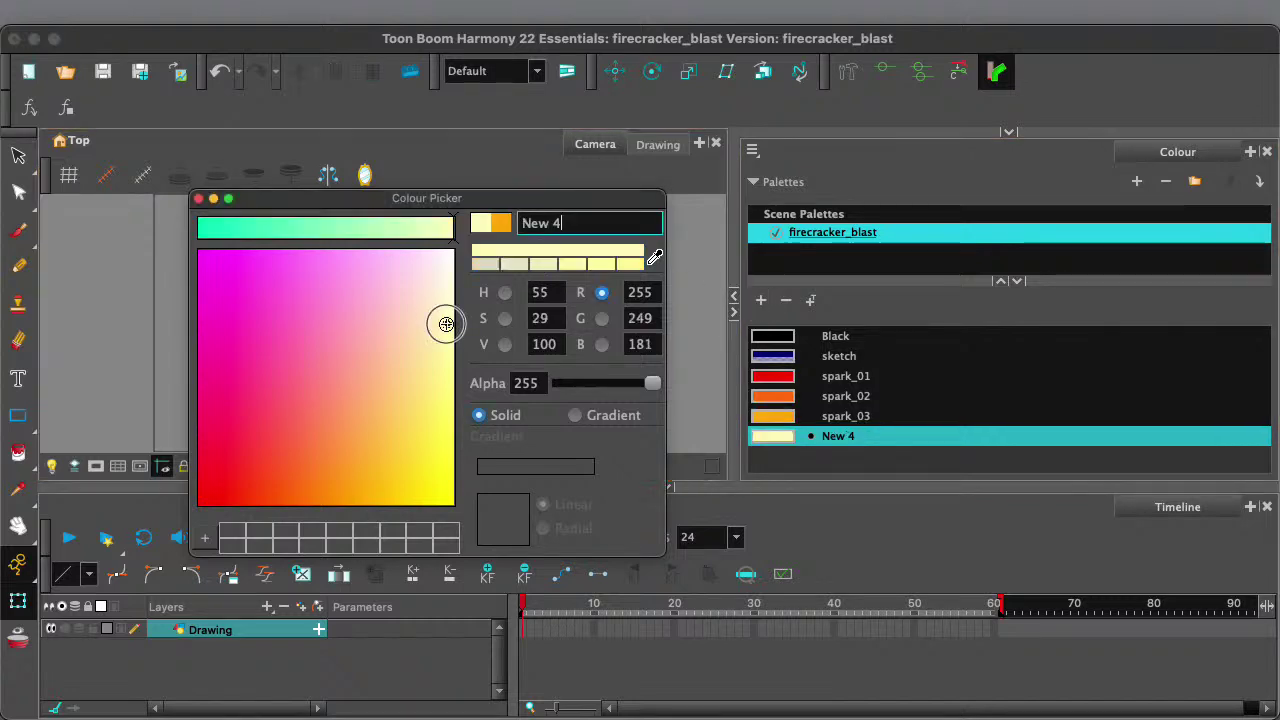
{"action": "left_click", "coordinate": [434, 322]}
{"action": "left_click_drag", "start_coordinate": [562, 227], "coordinate": [490, 228]}
{"action": "type", "text": "spark"}
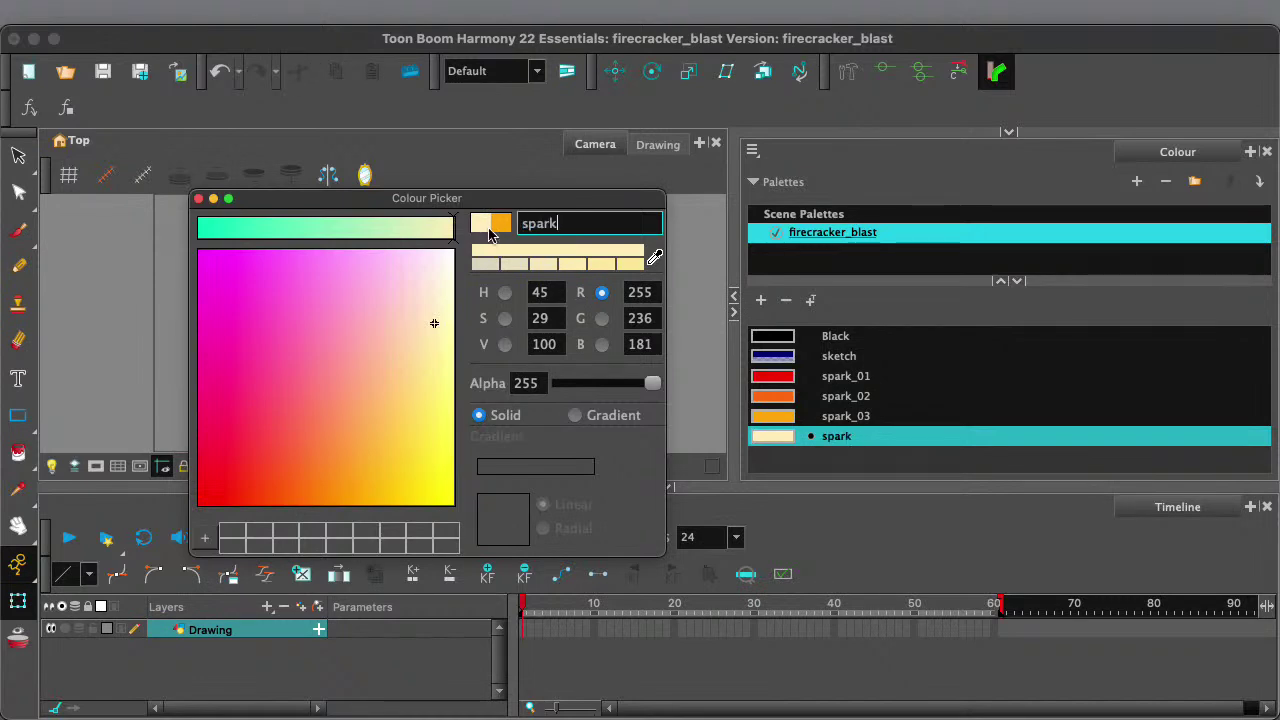
{"action": "type", "text": "_04"}
- Recolour the spark_04 swatch to a light greenish grey, RGB 192, 214, 210
{"action": "left_click", "coordinate": [431, 274]}
{"action": "left_click", "coordinate": [442, 282]}
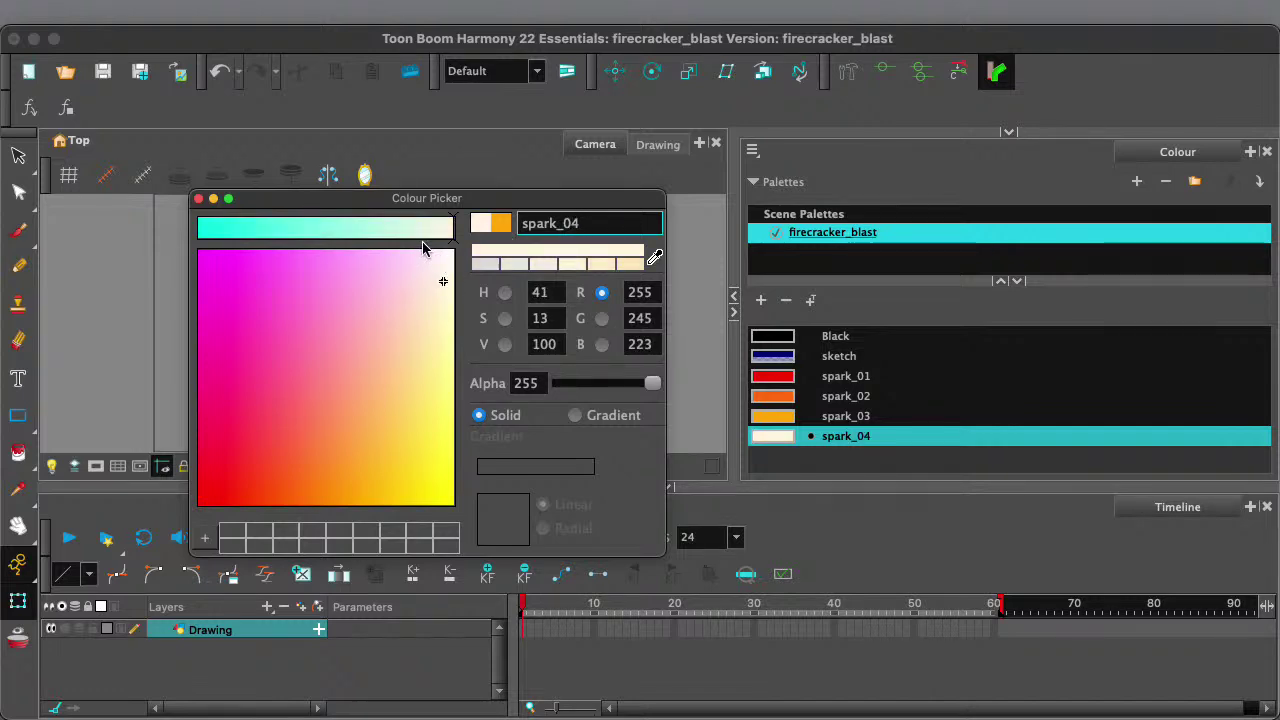
{"action": "left_click", "coordinate": [421, 234]}
{"action": "left_click", "coordinate": [432, 232]}
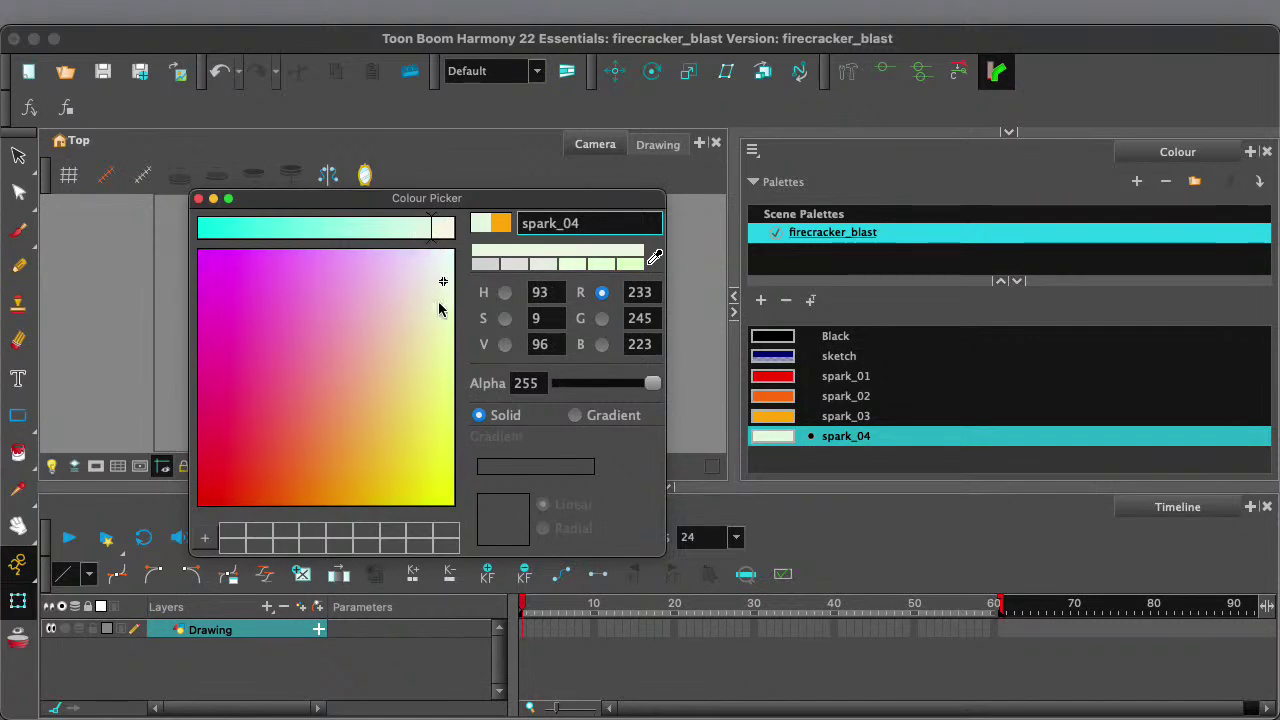
{"action": "left_click", "coordinate": [431, 274]}
{"action": "left_click", "coordinate": [406, 232]}
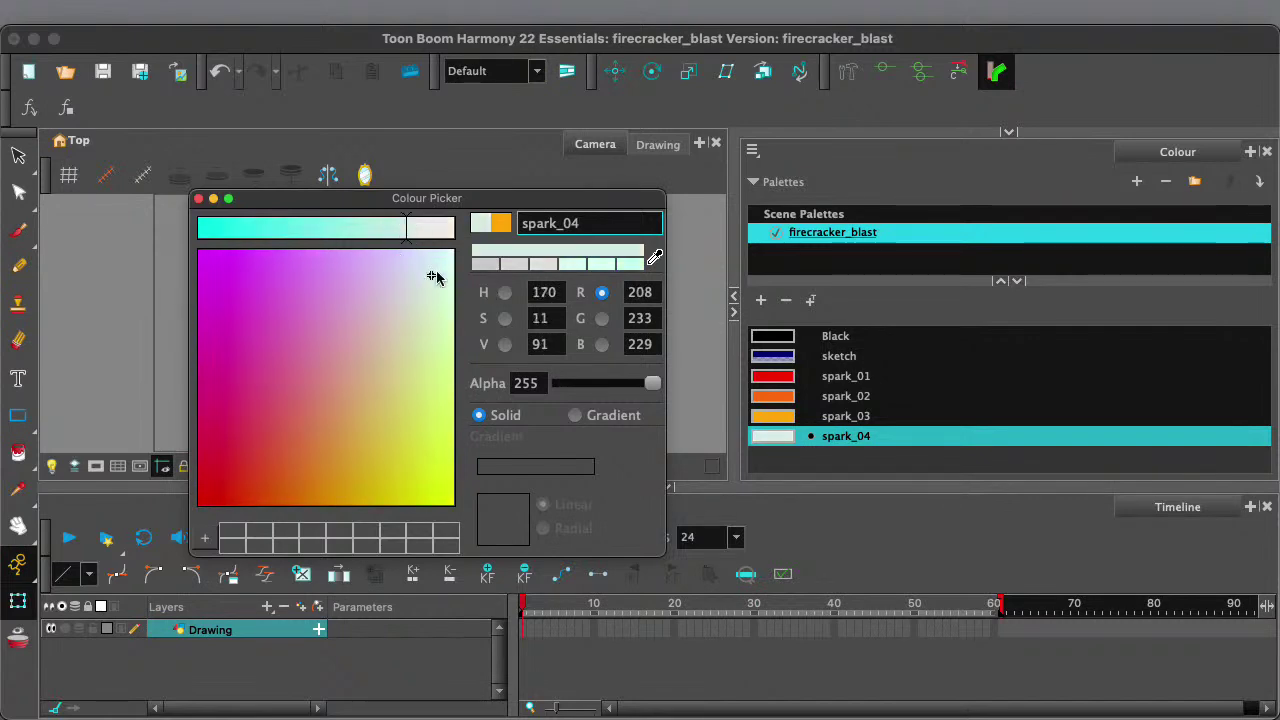
{"action": "left_click", "coordinate": [505, 344]}
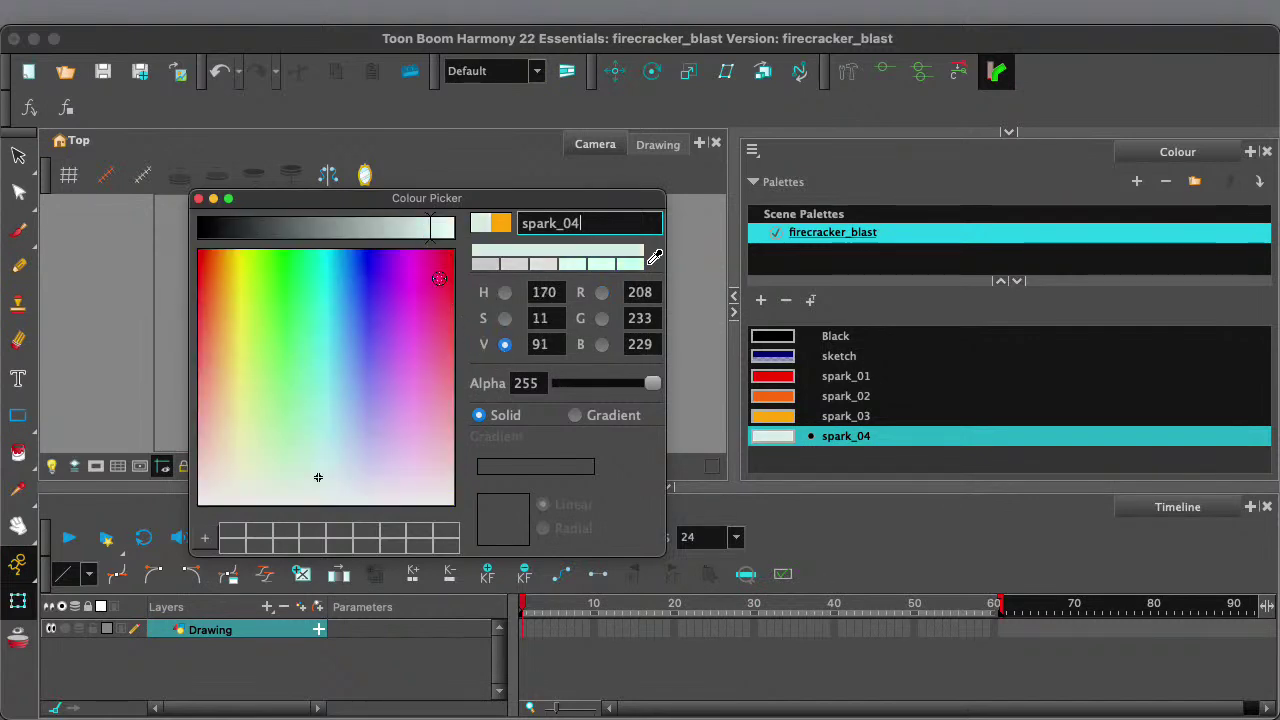
{"action": "left_click", "coordinate": [412, 234]}
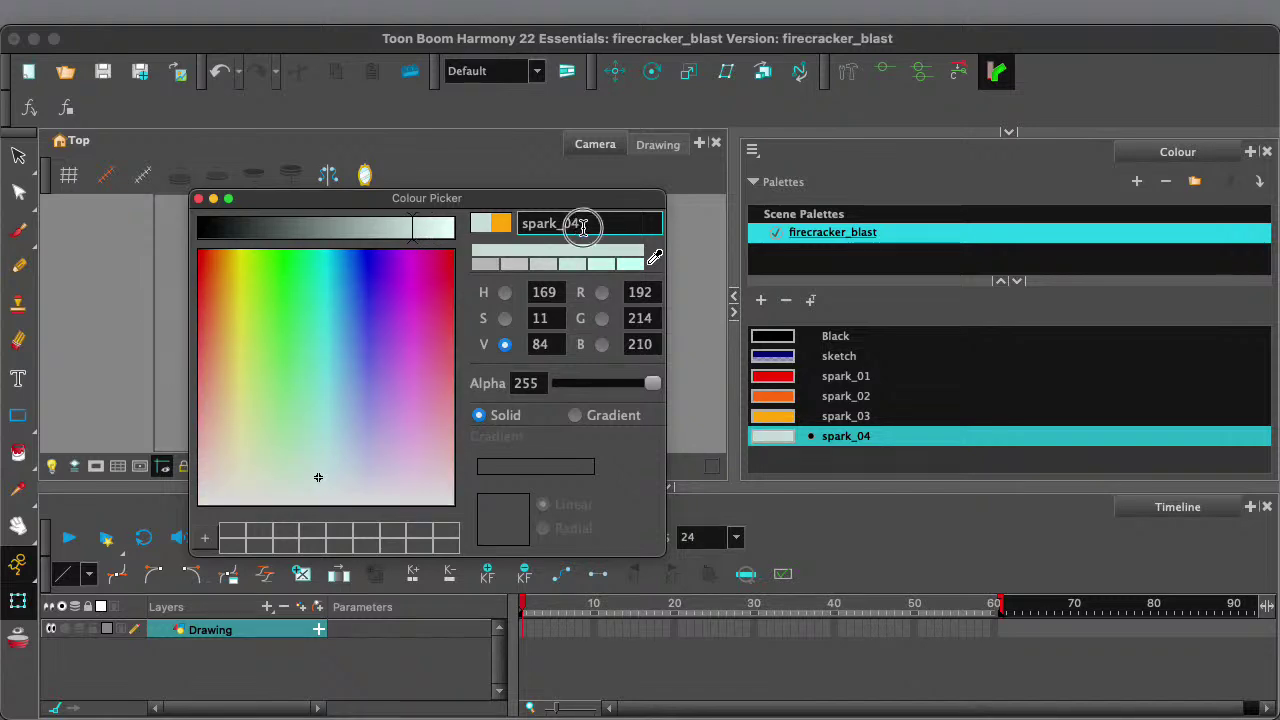
- Rename the spark_04 swatch as blast
{"action": "left_click_drag", "start_coordinate": [578, 224], "coordinate": [506, 225]}
{"action": "type", "text": "b"}
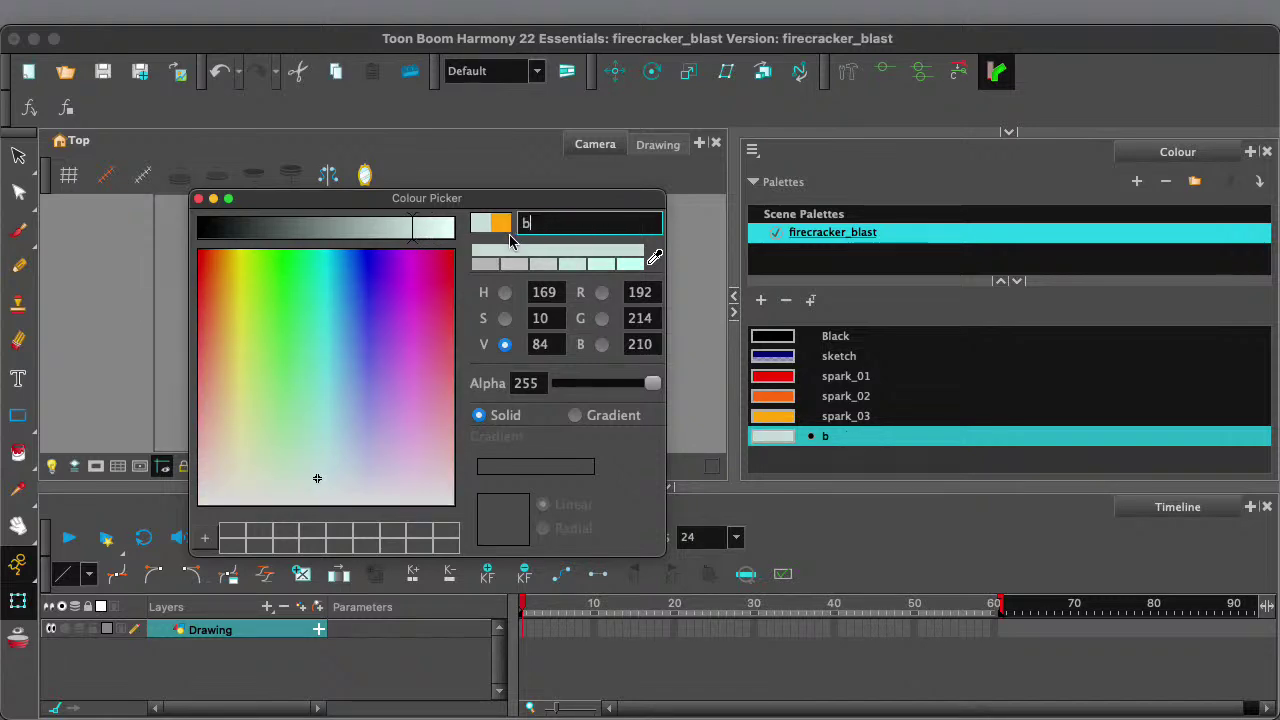
{"action": "type", "text": "last"}
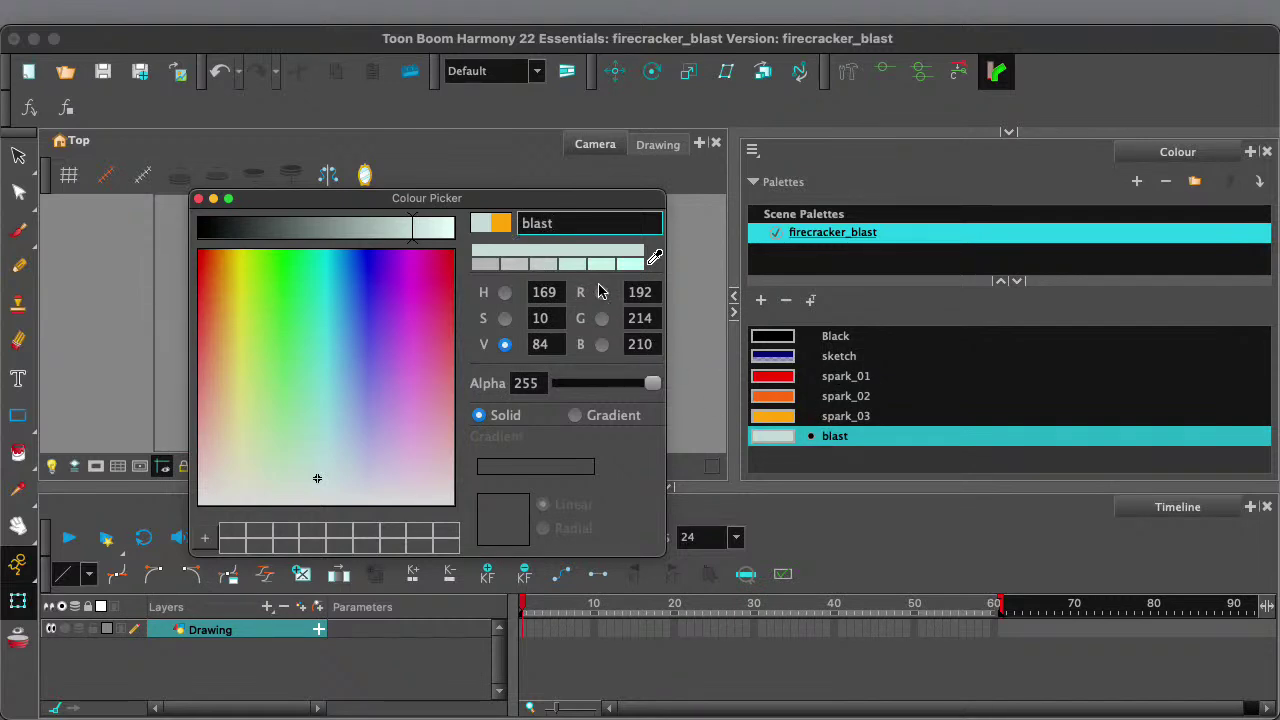
- Close the Colour Picker and rename the Drawing layer as sketch
{"action": "left_click", "coordinate": [198, 198]}
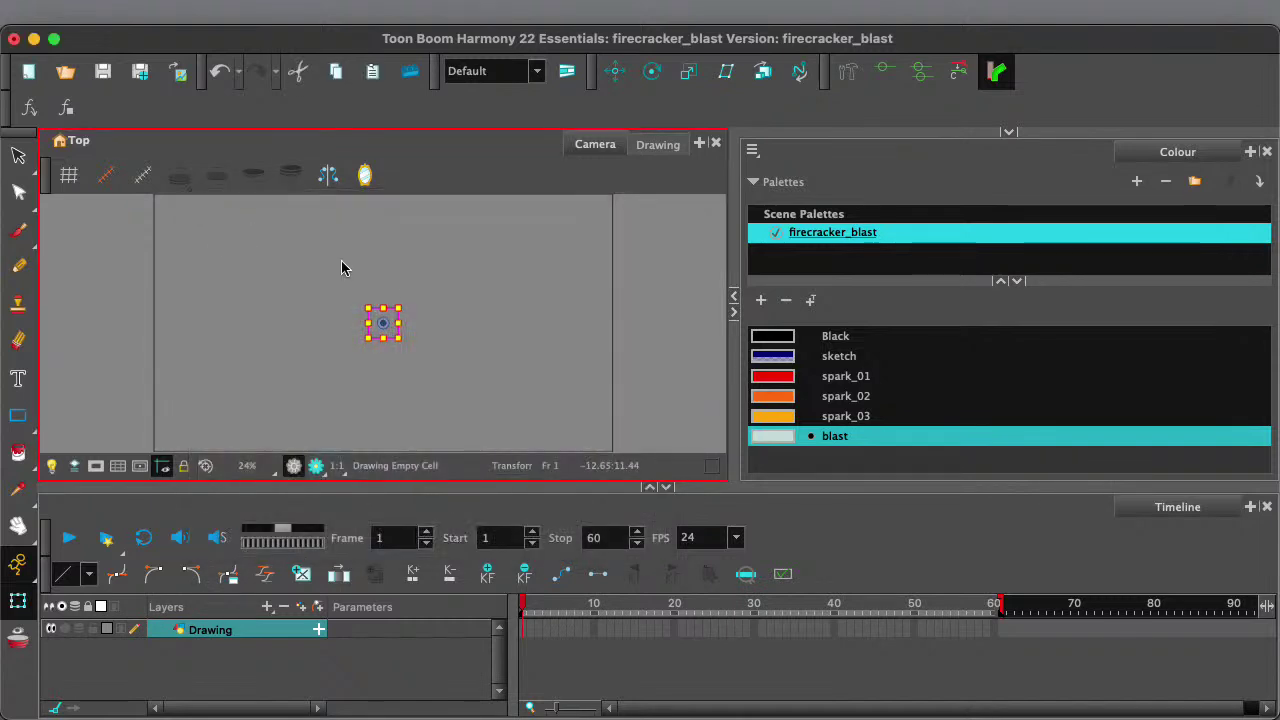
{"action": "left_click", "coordinate": [18, 155]}
{"action": "left_click_drag", "start_coordinate": [227, 44], "coordinate": [235, 45]}
{"action": "left_click", "coordinate": [603, 504]}
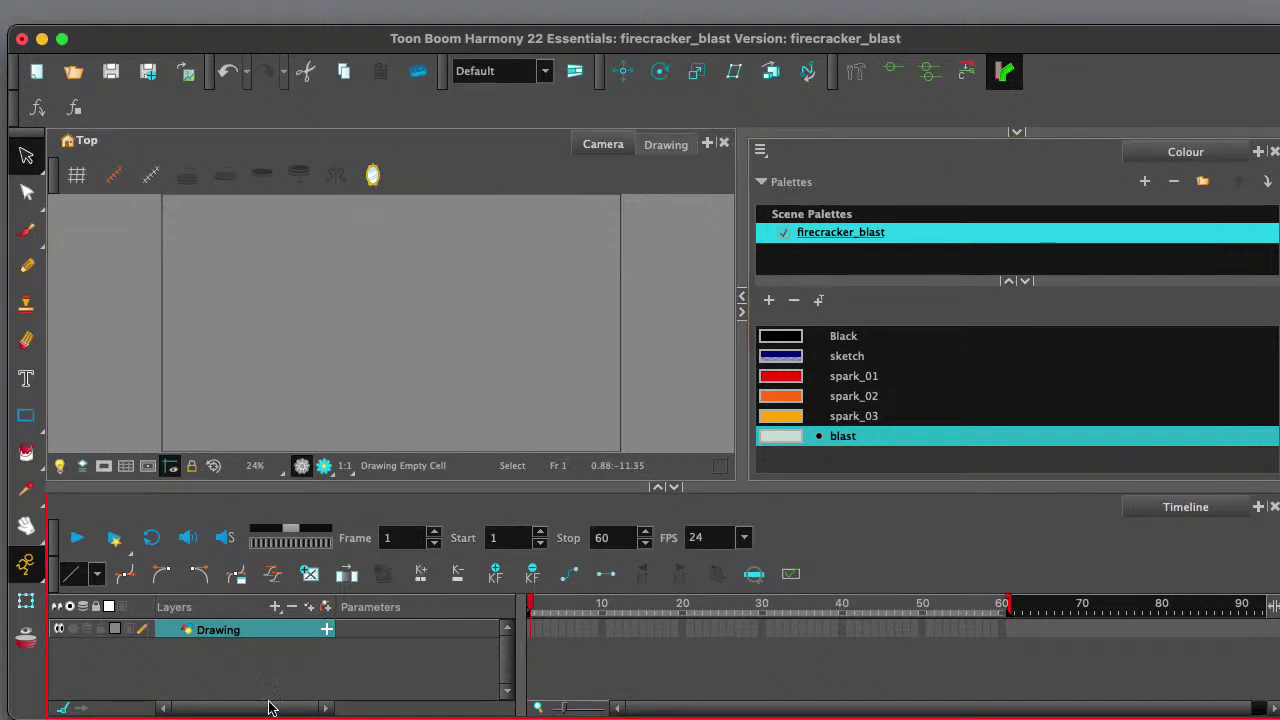
{"action": "double_click", "coordinate": [212, 632]}
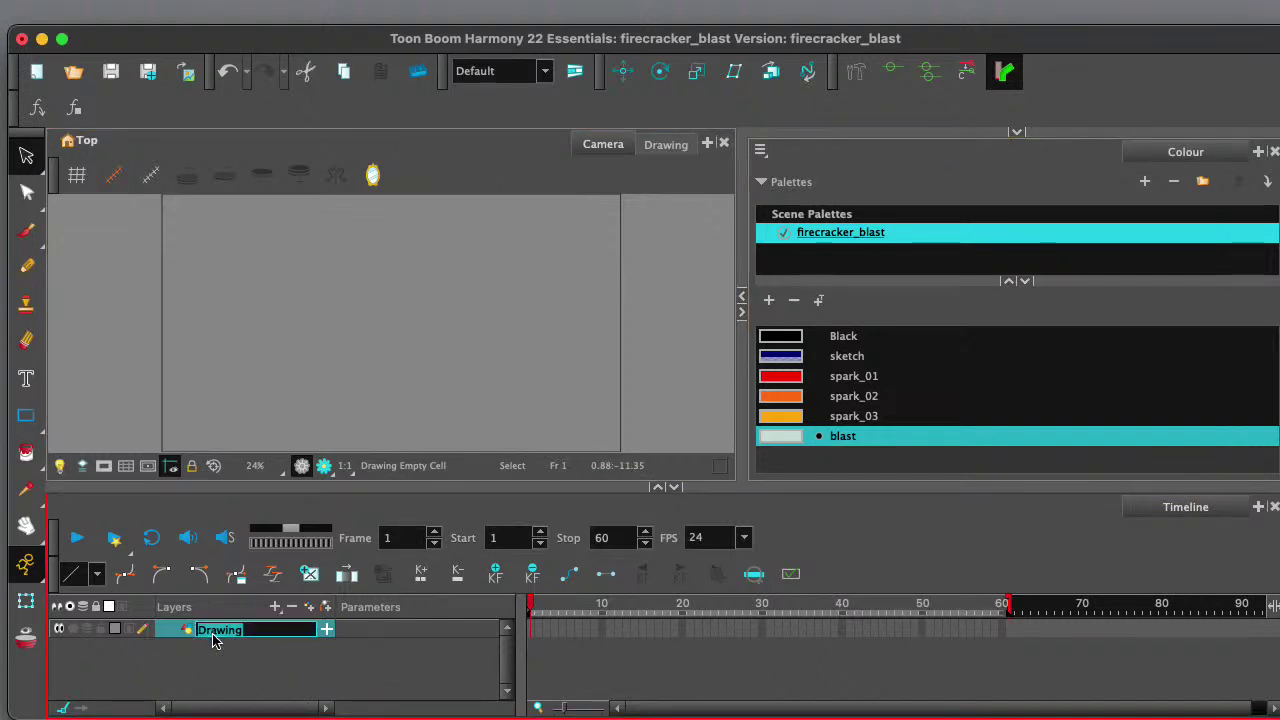
{"action": "type", "text": "s"}
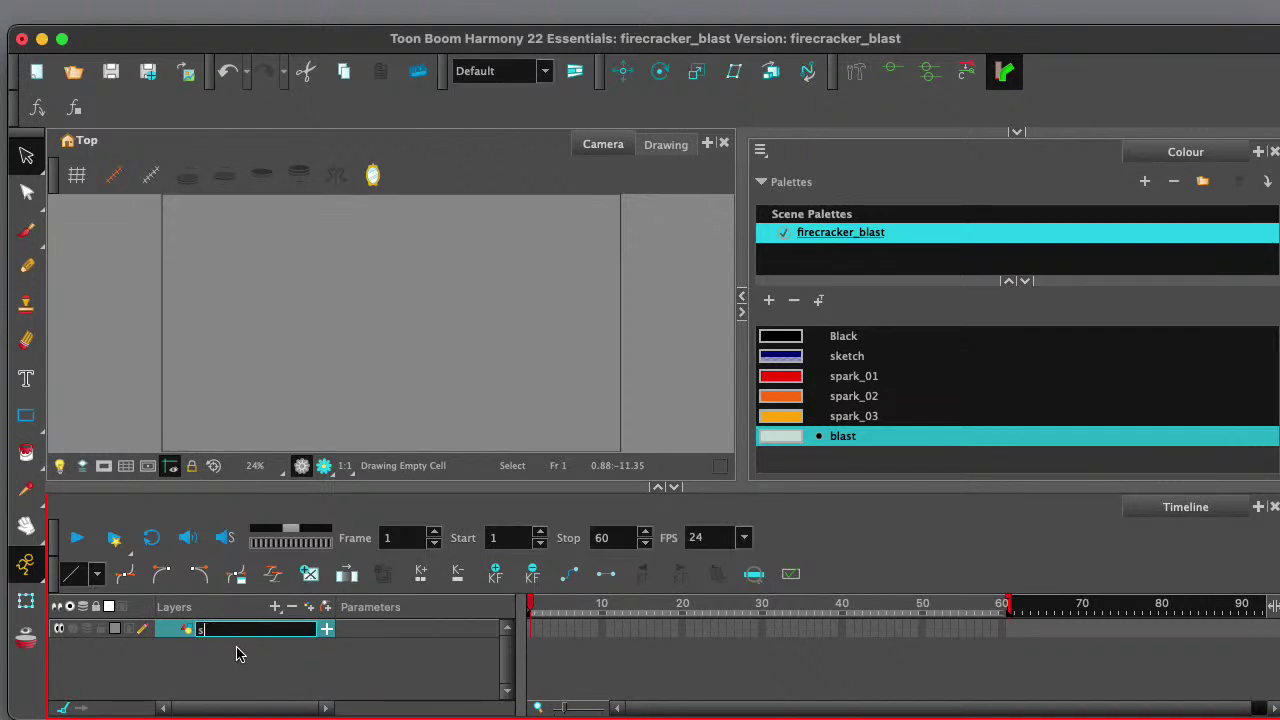
{"action": "type", "text": "ketch"}
{"action": "key", "text": "Return"}
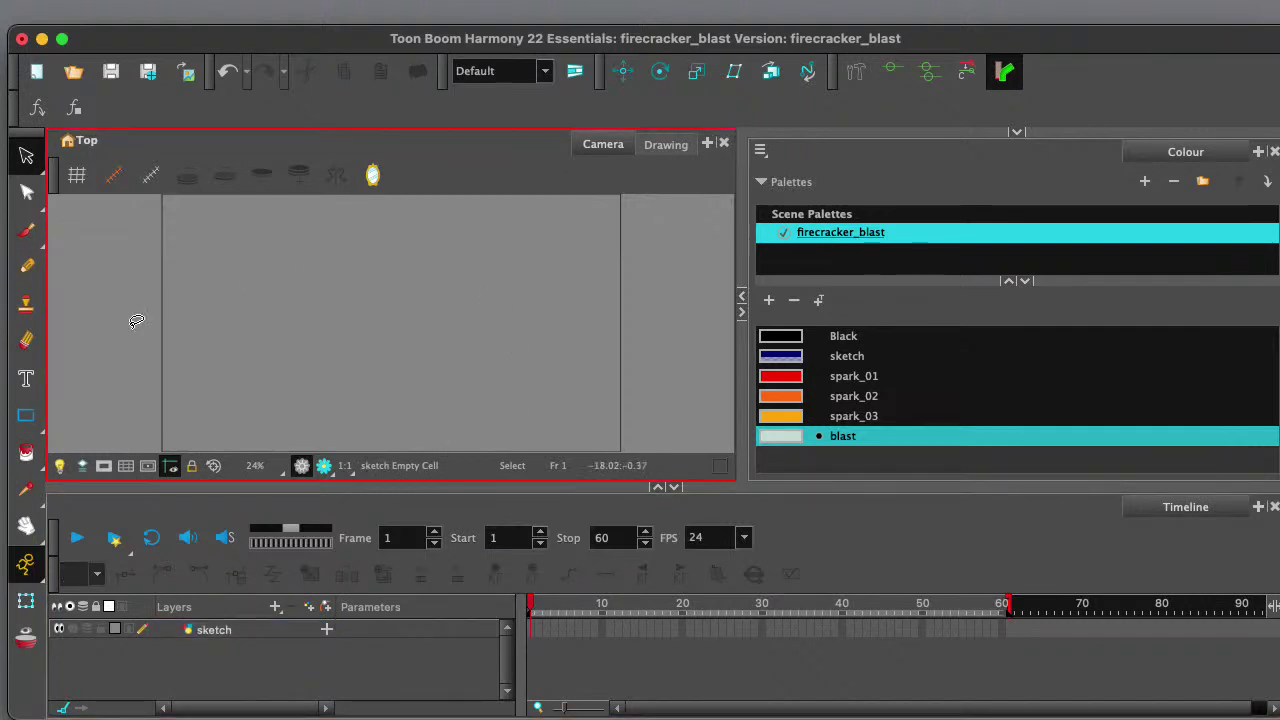
- Draw a large five-pointed star with the Brush tool in the sketch swatch on frame 1 of the sketch layer
{"action": "left_click", "coordinate": [26, 230]}
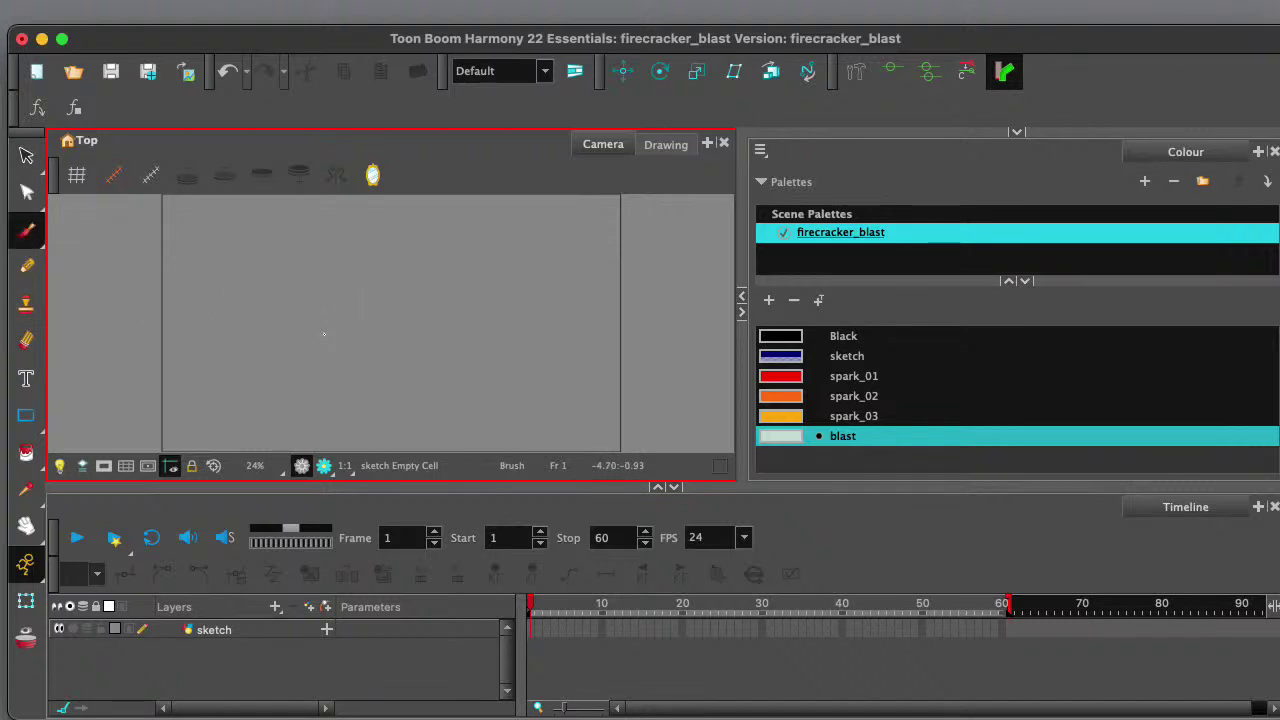
{"action": "key", "text": "o"}
{"action": "mouse_move", "coordinate": [321, 337]}
{"action": "left_mouse_down"}
{"action": "mouse_move", "coordinate": [352, 347]}
{"action": "mouse_move", "coordinate": [323, 355]}
{"action": "left_mouse_up"}
{"action": "left_click", "coordinate": [808, 358]}
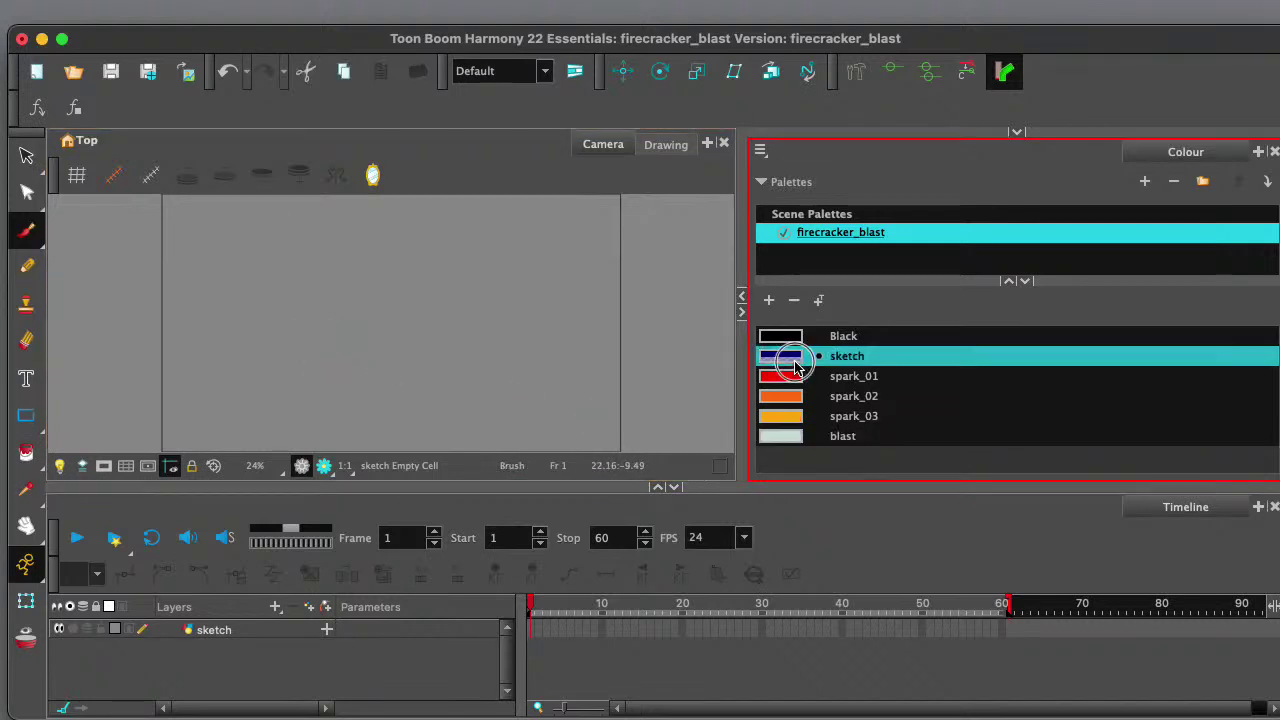
{"action": "scroll", "coordinate": [344, 316], "scroll_direction": "down", "scroll_amount": 1}
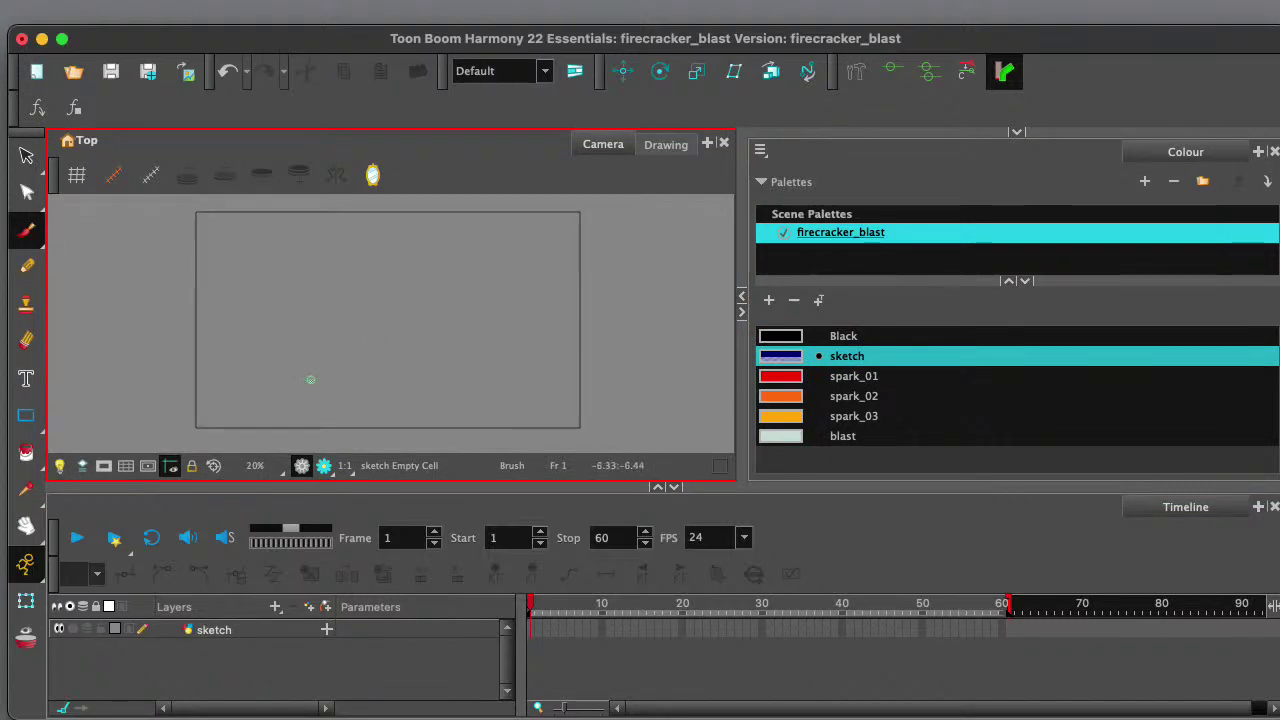
{"action": "mouse_move", "coordinate": [321, 385]}
{"action": "left_mouse_down"}
{"action": "mouse_move", "coordinate": [367, 259]}
{"action": "mouse_move", "coordinate": [403, 405]}
{"action": "mouse_move", "coordinate": [289, 294]}
{"action": "mouse_move", "coordinate": [444, 303]}
{"action": "mouse_move", "coordinate": [294, 406]}
{"action": "left_mouse_up"}
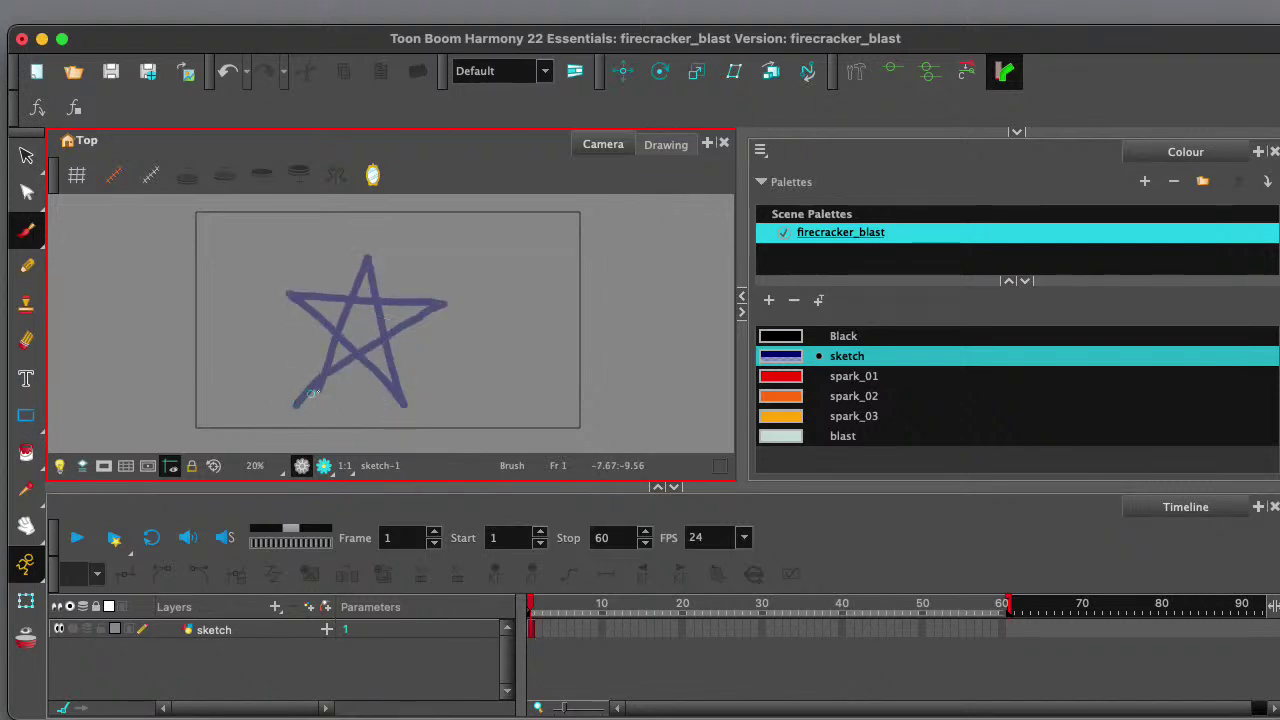
- Duplicate the star drawing and rotate the copy over the original so its points fall between the first star's points
{"action": "left_click", "coordinate": [396, 296]}
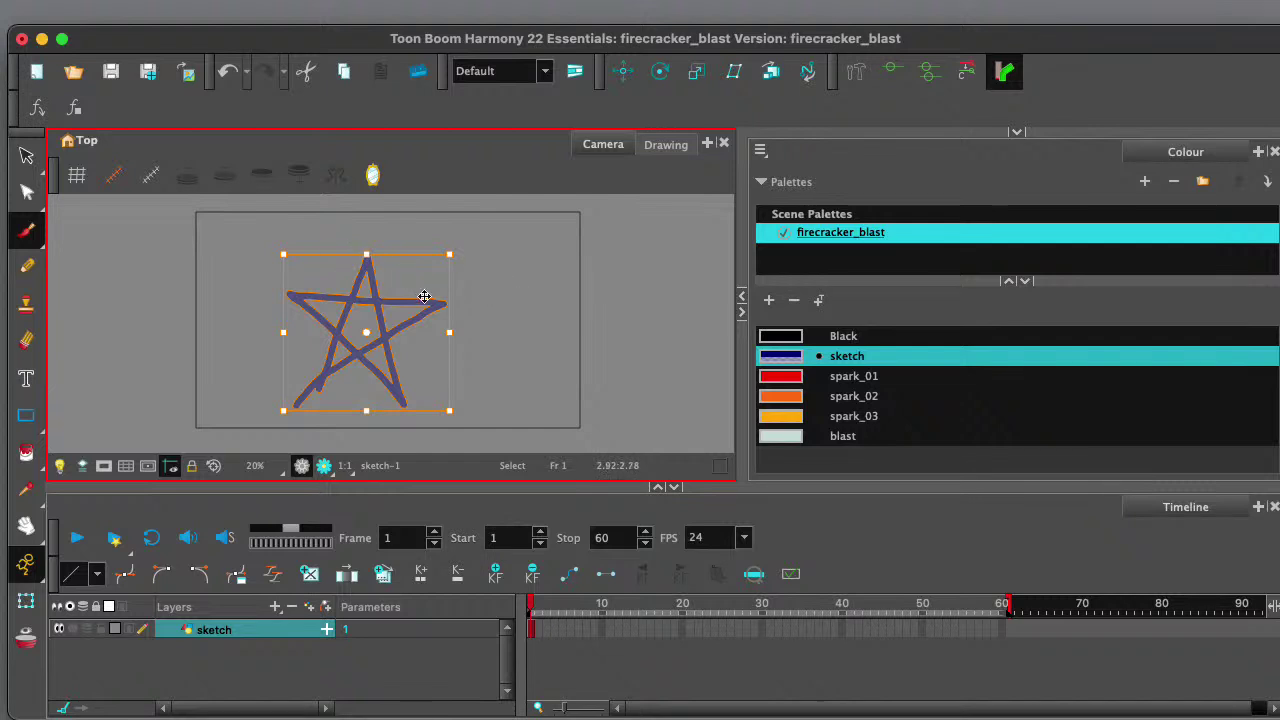
{"action": "left_click", "coordinate": [26, 155]}
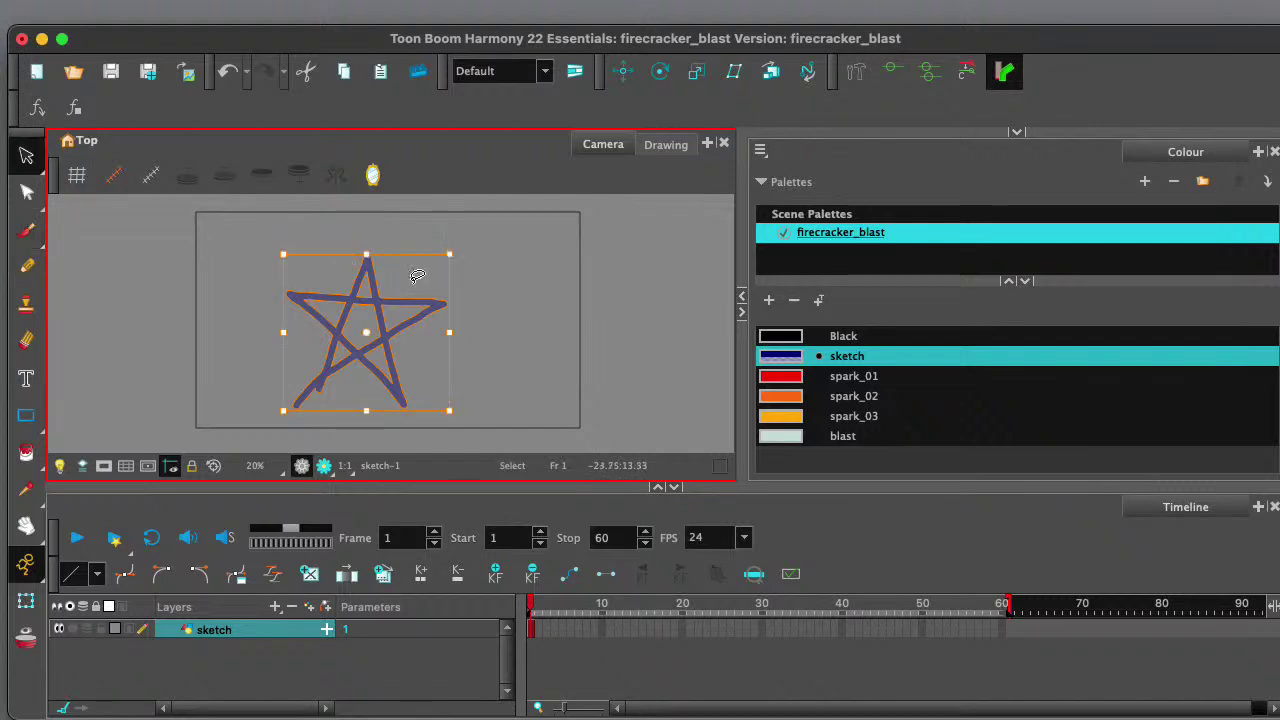
{"action": "key", "text": "ctrl+v"}
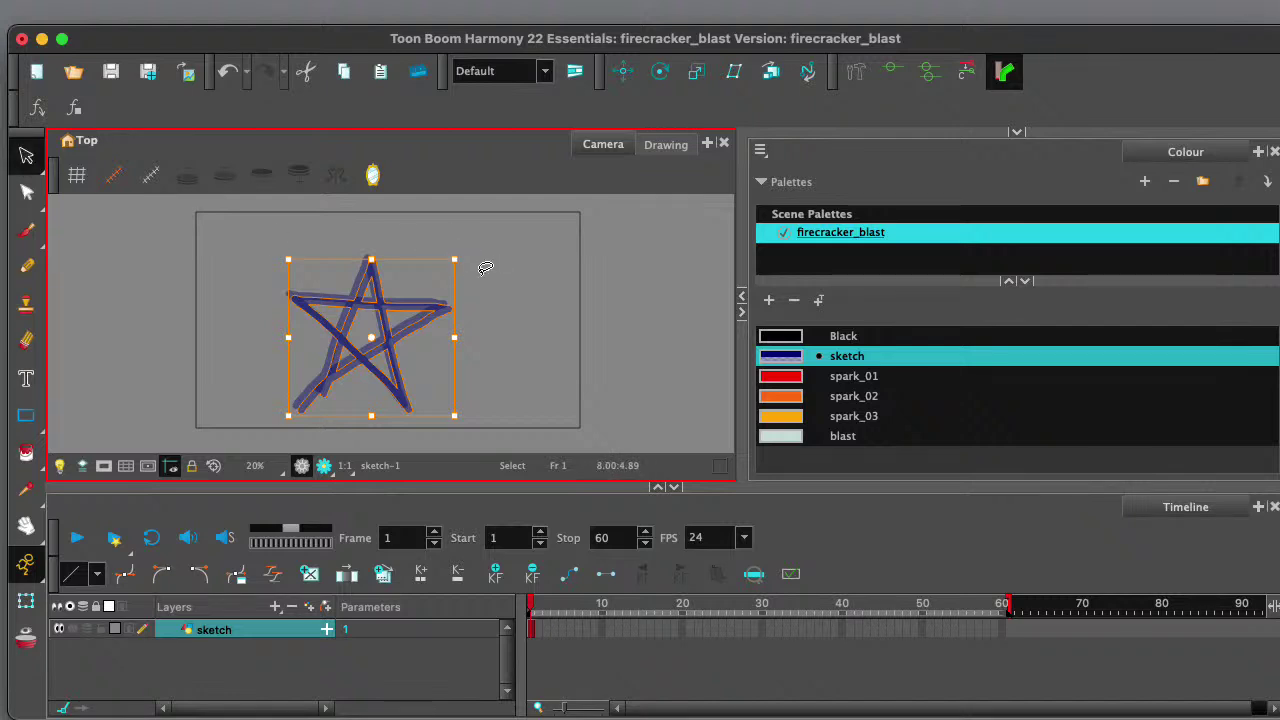
{"action": "mouse_move", "coordinate": [472, 256]}
{"action": "left_mouse_down"}
{"action": "mouse_move", "coordinate": [451, 337]}
{"action": "mouse_move", "coordinate": [406, 338]}
{"action": "mouse_move", "coordinate": [470, 340]}
{"action": "left_mouse_up"}
{"action": "mouse_move", "coordinate": [403, 318]}
{"action": "left_mouse_down"}
{"action": "mouse_move", "coordinate": [374, 320]}
{"action": "mouse_move", "coordinate": [386, 323]}
{"action": "left_mouse_up"}
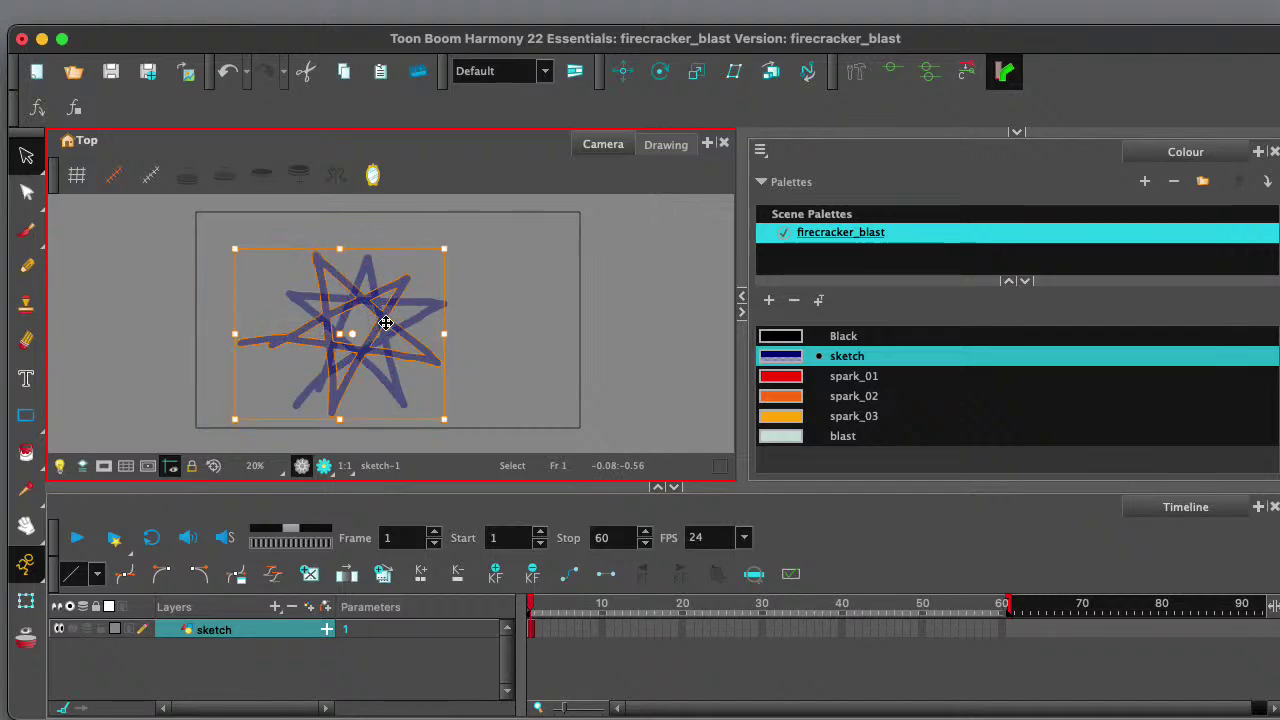
- Turn off the Select tool's snapping, and reposition and widen the rotated star copy over the original
{"action": "left_click", "coordinate": [1014, 131]}
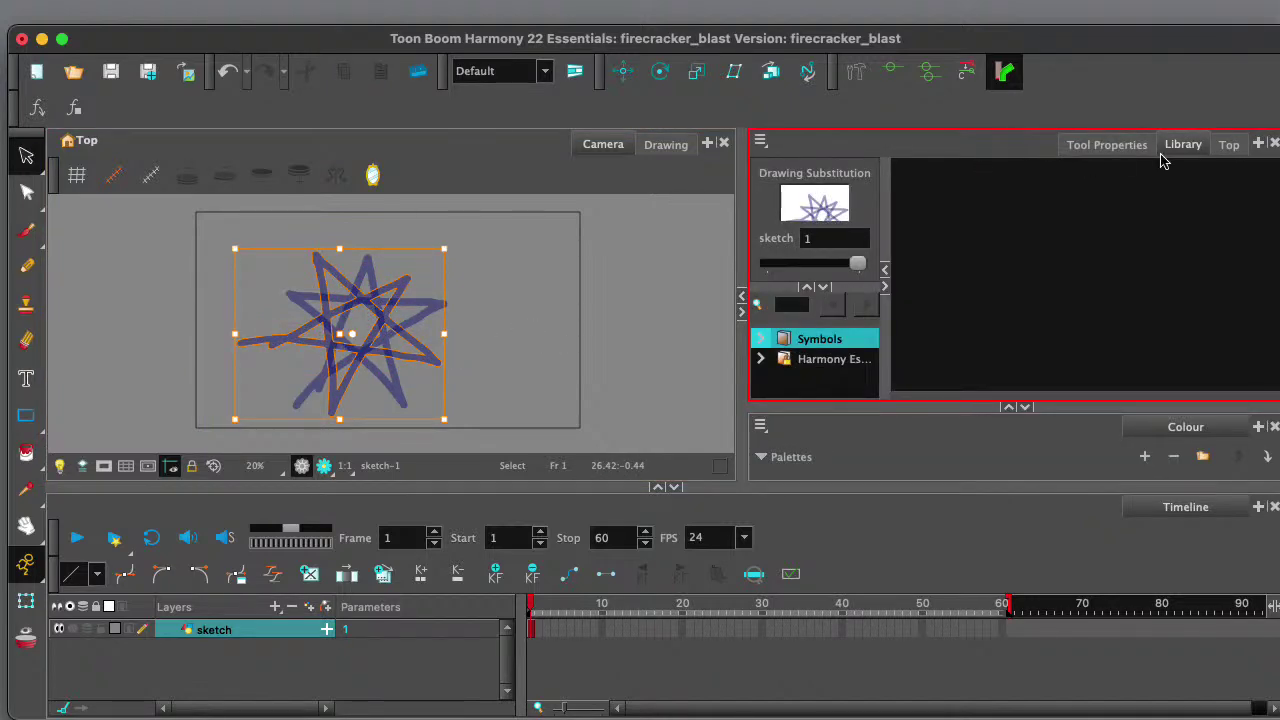
{"action": "left_click", "coordinate": [1108, 146]}
{"action": "left_click", "coordinate": [862, 213]}
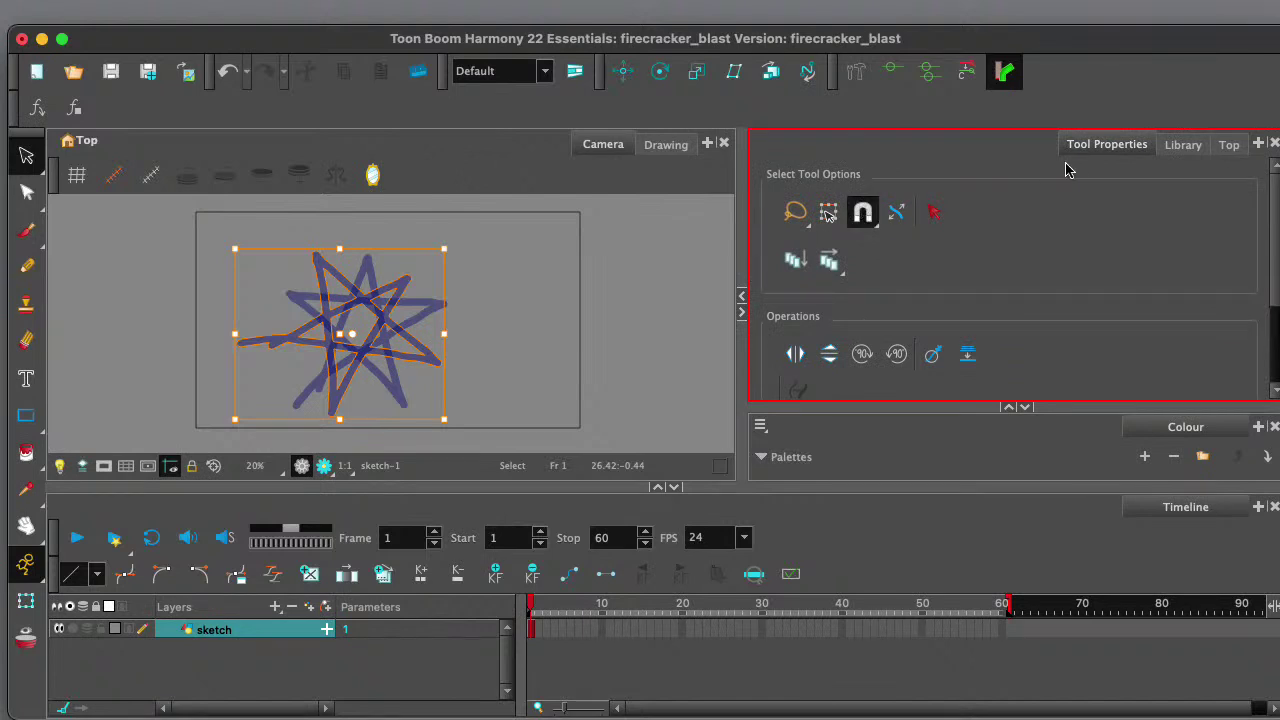
{"action": "left_click", "coordinate": [398, 298]}
{"action": "left_click_drag", "start_coordinate": [381, 314], "coordinate": [372, 308]}
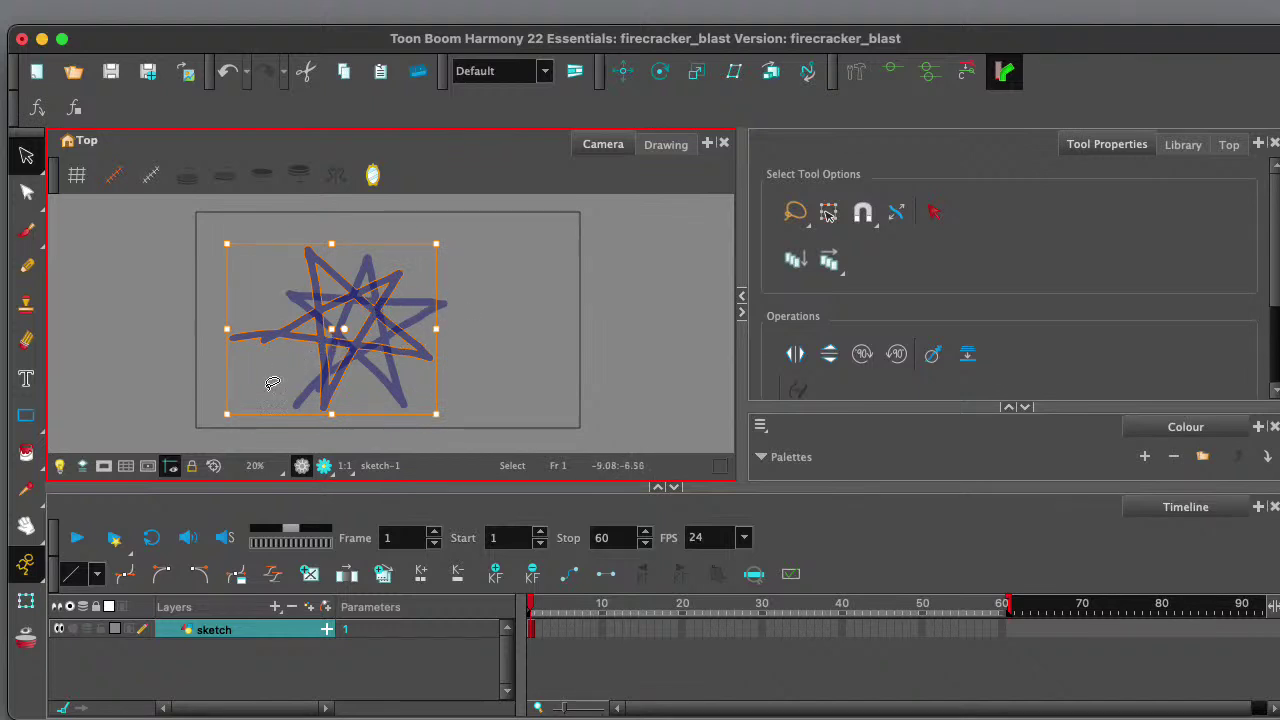
{"action": "left_click_drag", "start_coordinate": [436, 331], "coordinate": [462, 334]}
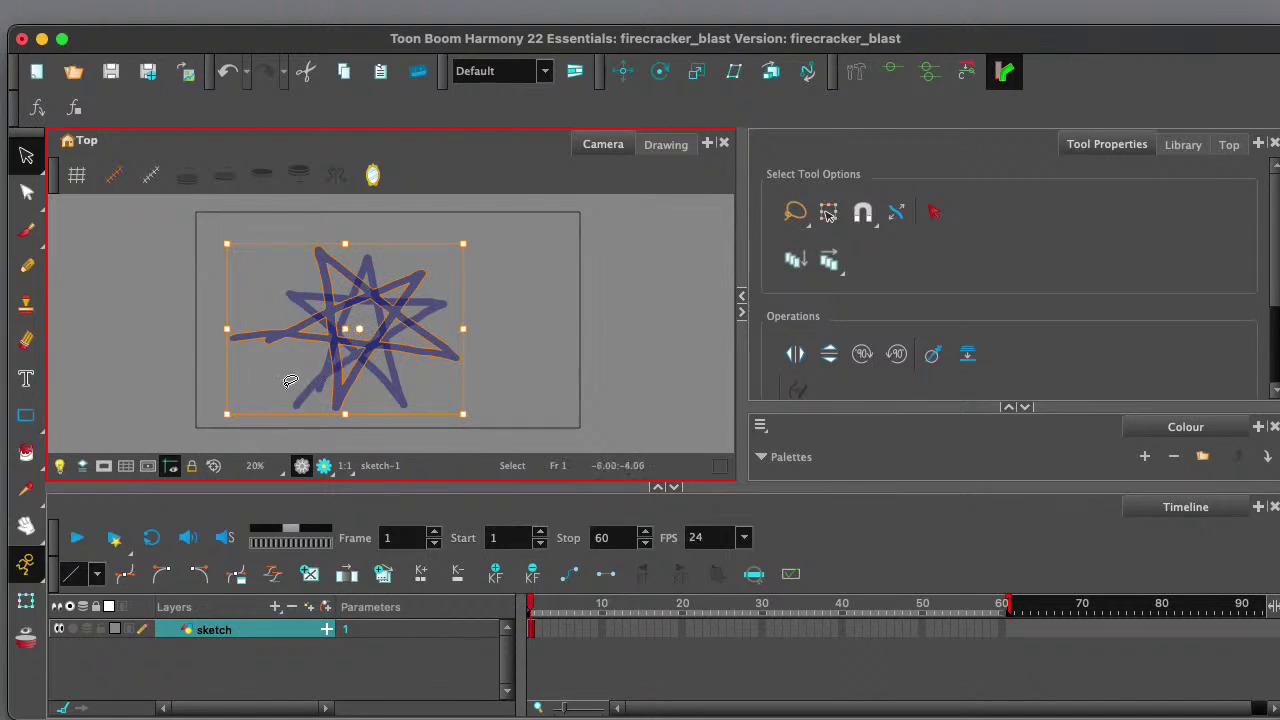
{"action": "left_click", "coordinate": [481, 287]}
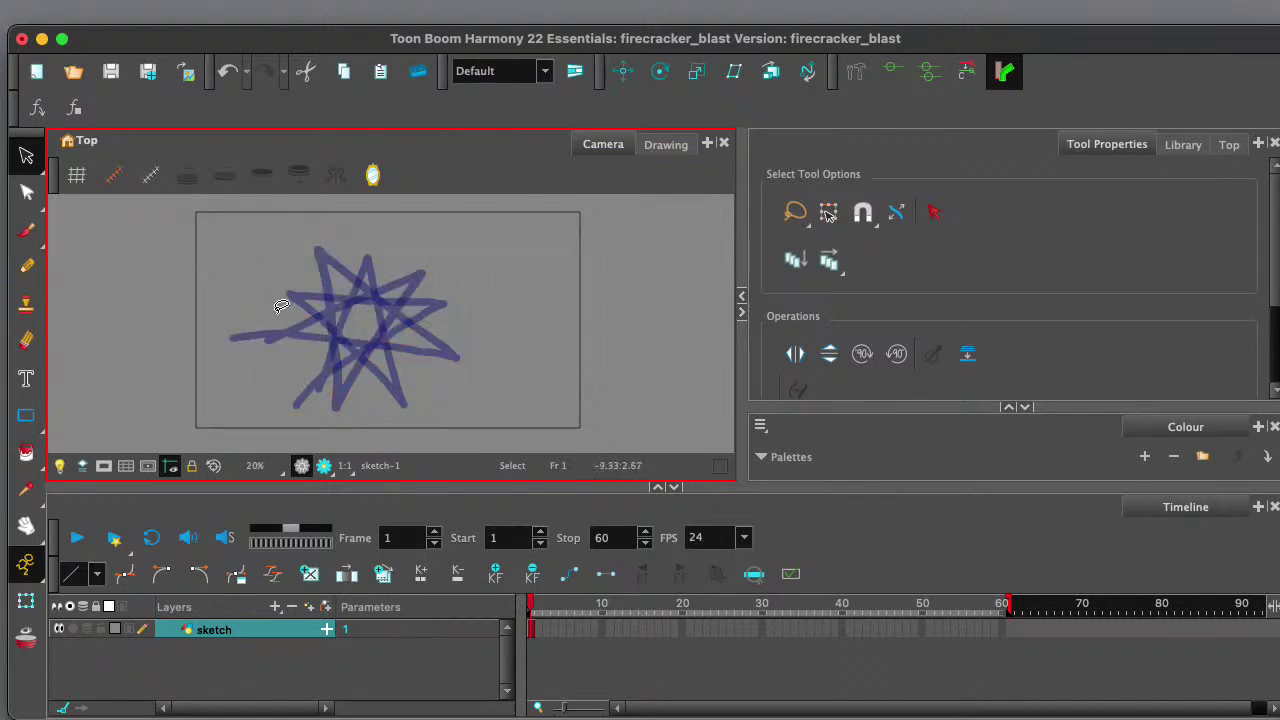
- Try rotating the two overlapping stars together to different angles
{"action": "mouse_move", "coordinate": [467, 270]}
{"action": "left_mouse_down"}
{"action": "mouse_move", "coordinate": [238, 303]}
{"action": "mouse_move", "coordinate": [412, 432]}
{"action": "mouse_move", "coordinate": [472, 328]}
{"action": "left_mouse_up"}
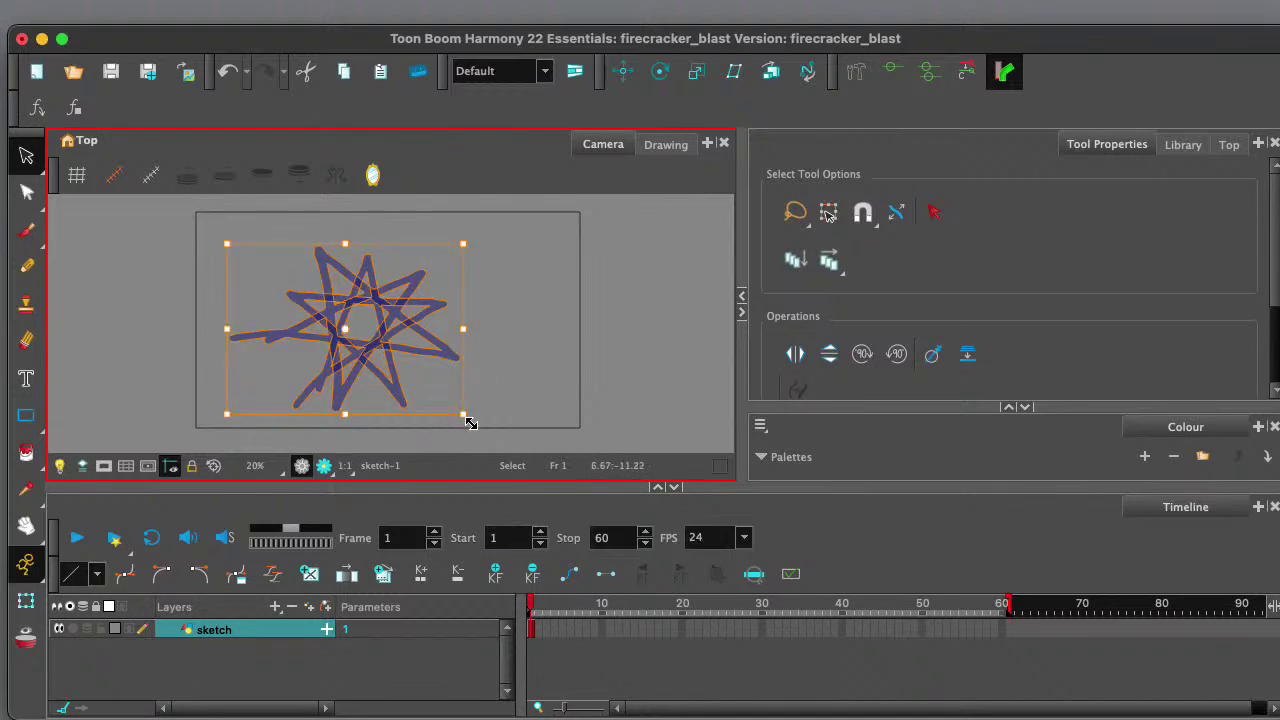
{"action": "left_click_drag", "start_coordinate": [471, 420], "coordinate": [498, 376]}
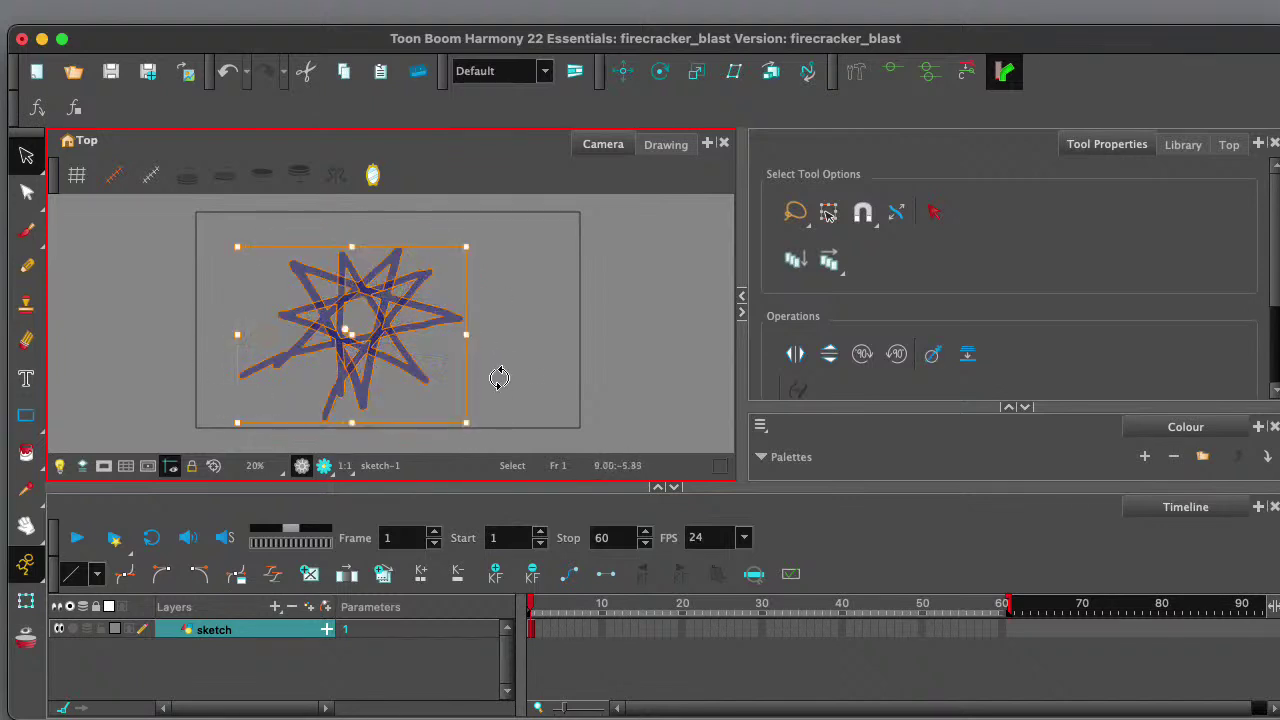
{"action": "left_click_drag", "start_coordinate": [477, 420], "coordinate": [442, 432]}
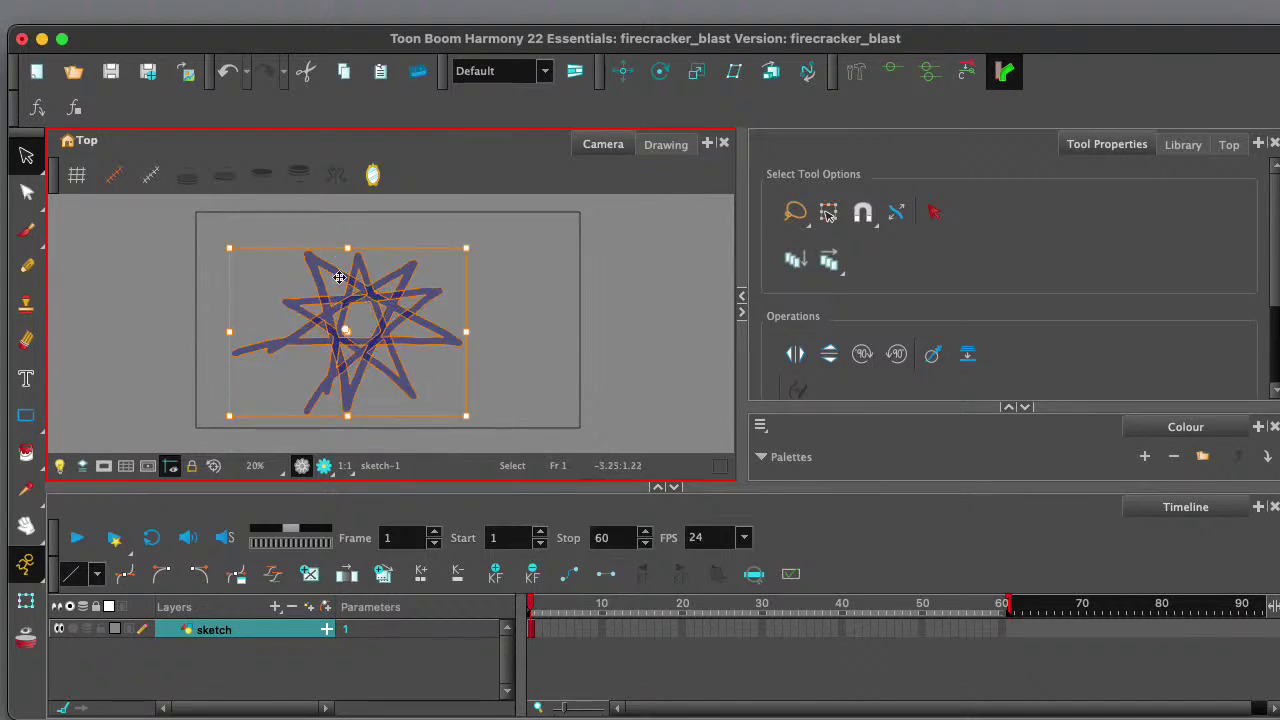
{"action": "left_click_drag", "start_coordinate": [478, 254], "coordinate": [487, 272]}
{"action": "left_click", "coordinate": [531, 277]}
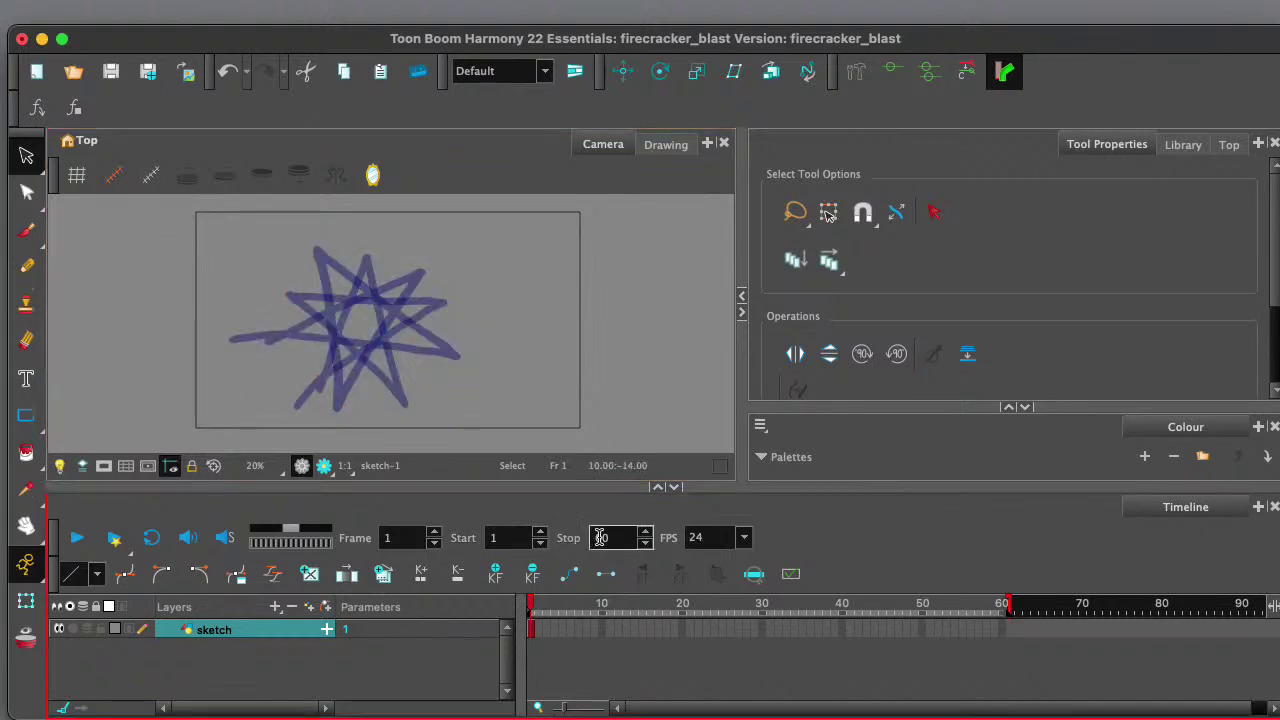
- Add a drawing layer named clean_blast above the sketch layer
{"action": "left_click", "coordinate": [308, 610]}
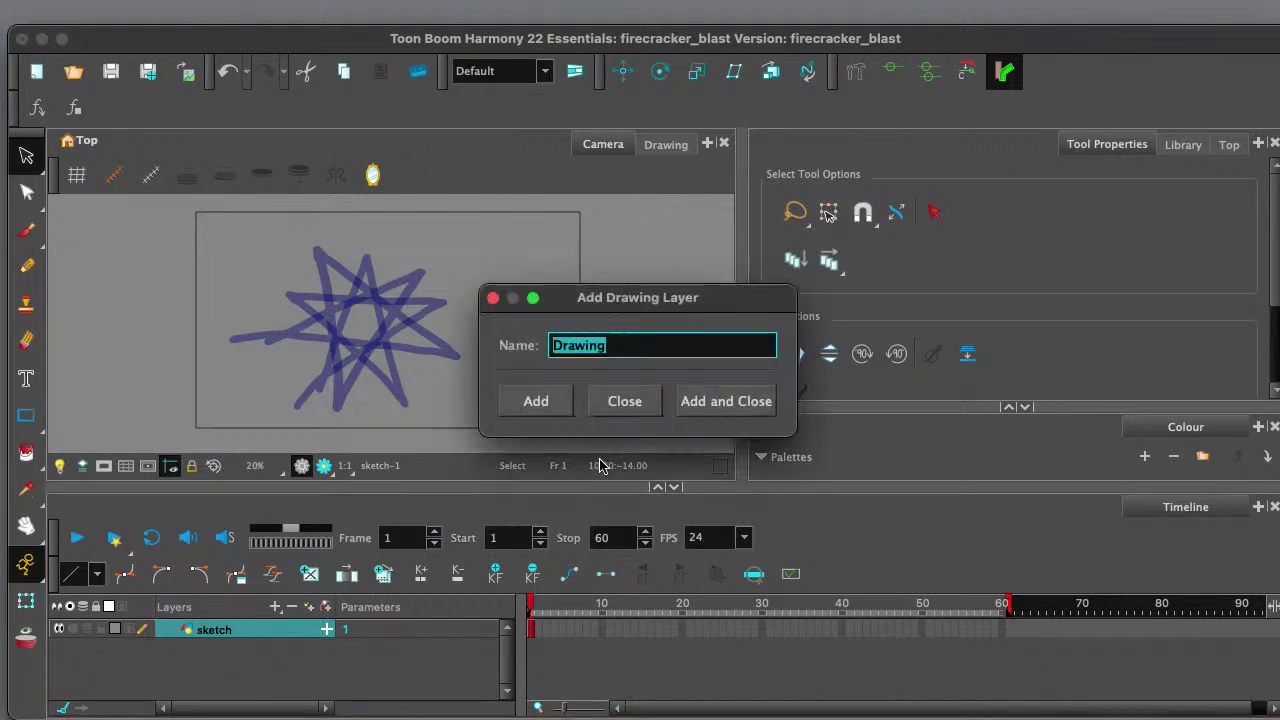
{"action": "type", "text": "clean_blast"}
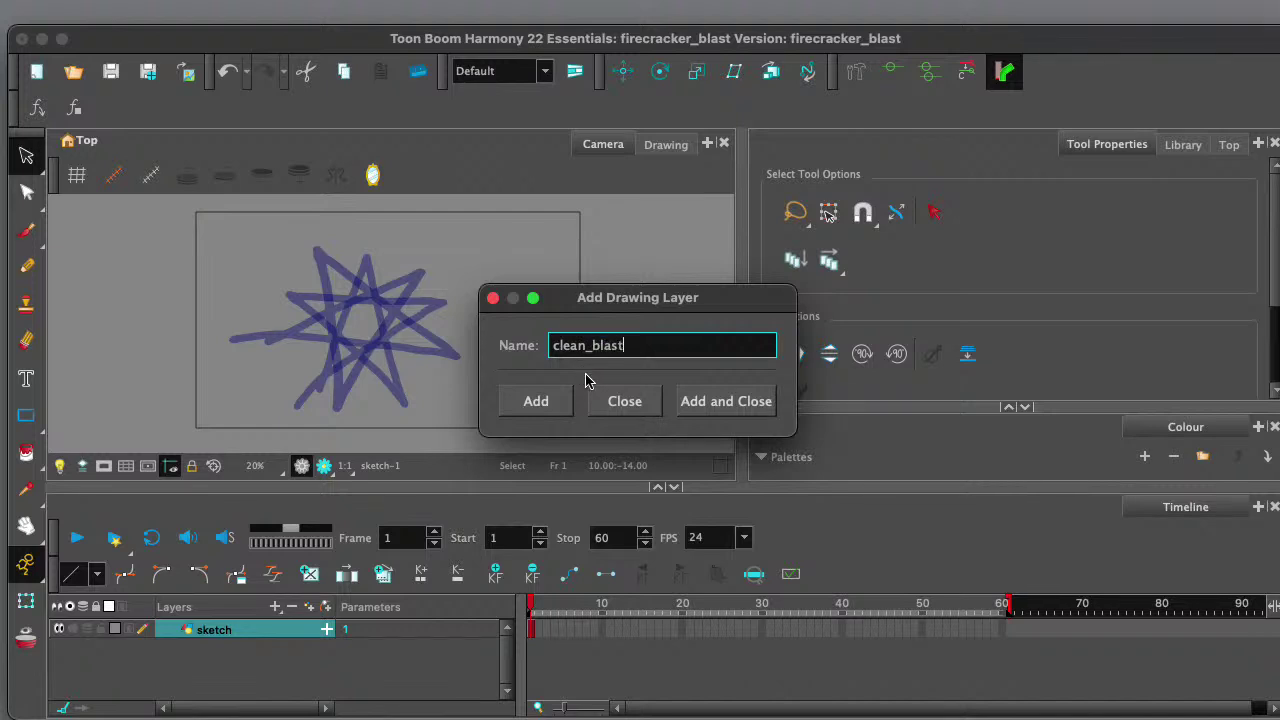
{"action": "left_click", "coordinate": [712, 401]}
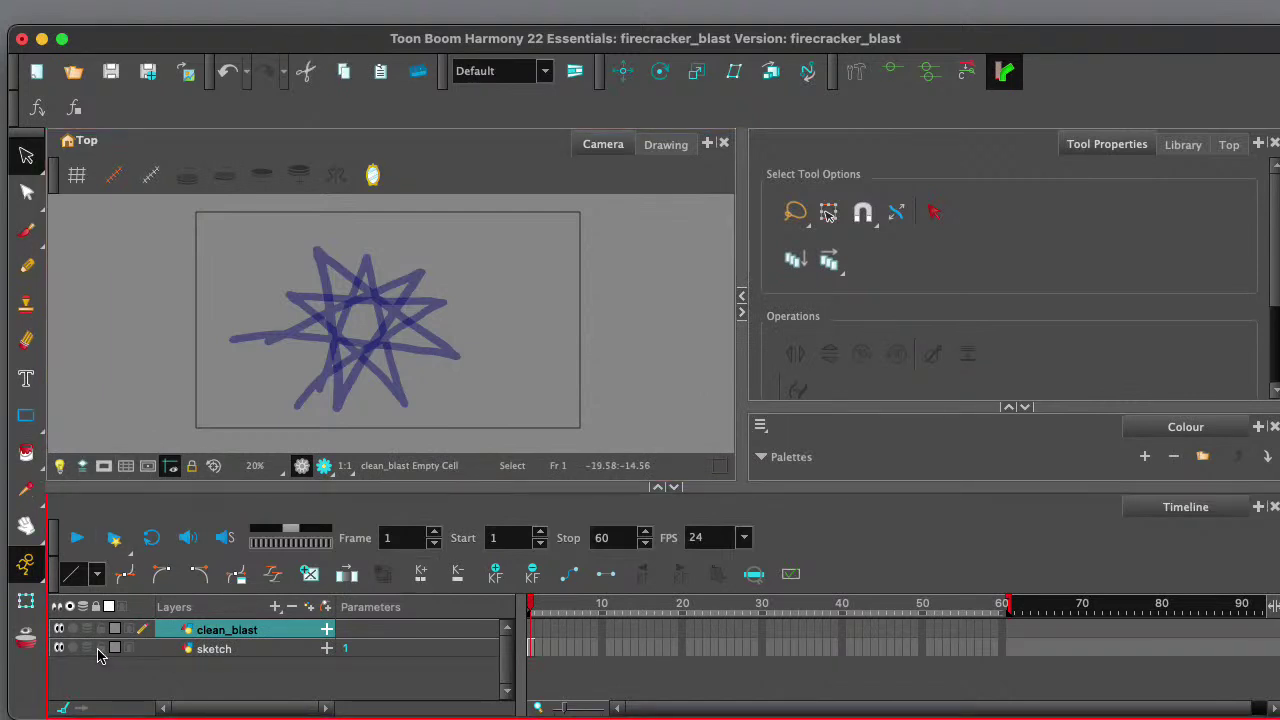
- Lock the sketch layer and turn on the light table, with frame 1 of clean_blast as the active cell
{"action": "left_click", "coordinate": [99, 649]}
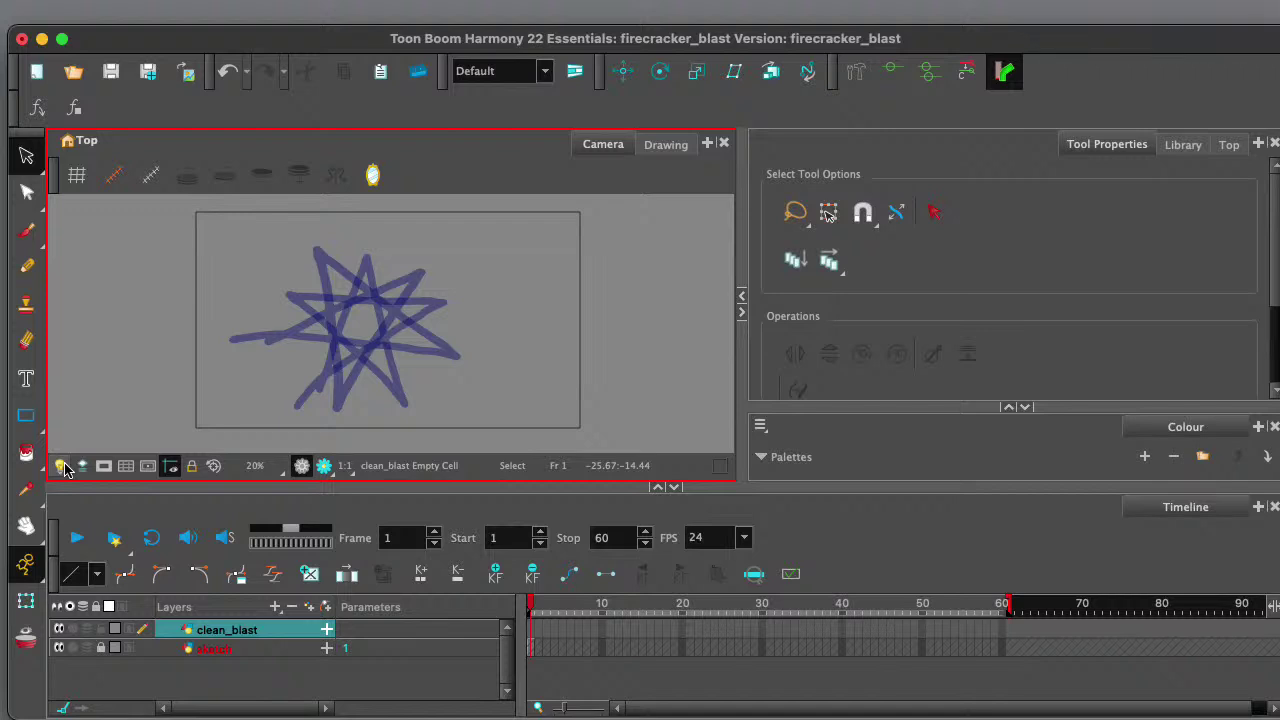
{"action": "left_click", "coordinate": [60, 467]}
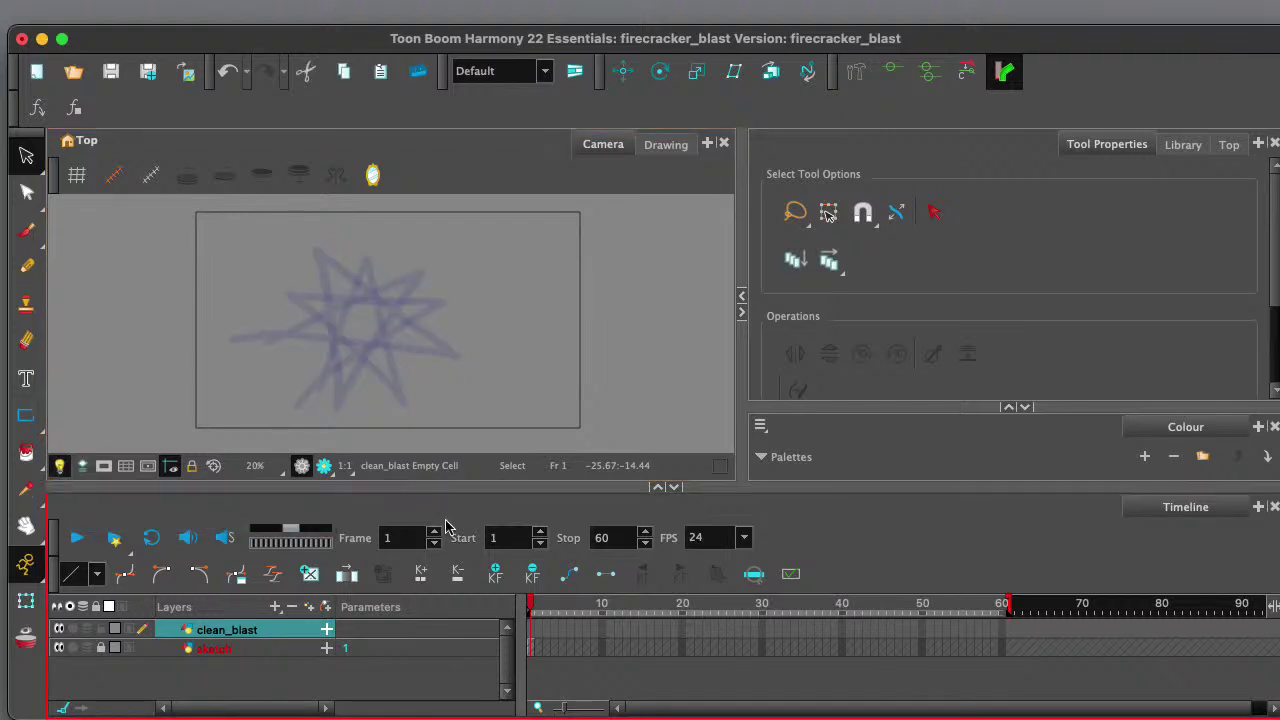
{"action": "left_click", "coordinate": [536, 628]}
{"action": "left_click", "coordinate": [429, 286]}
- Set up the Line tool with the Pencil 2 preset, size 10, and turn on snapping
{"action": "scroll", "coordinate": [340, 333], "scroll_direction": "up", "scroll_amount": 3}
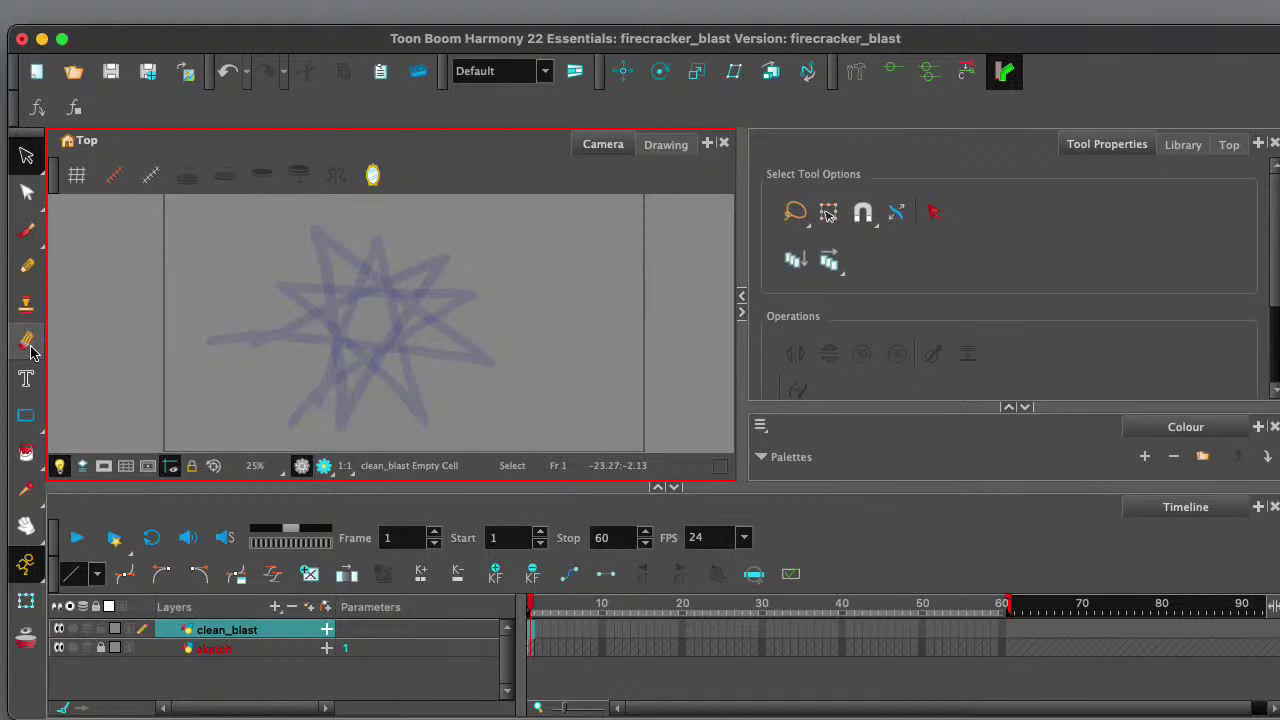
{"action": "left_click_drag", "start_coordinate": [26, 413], "coordinate": [83, 453]}
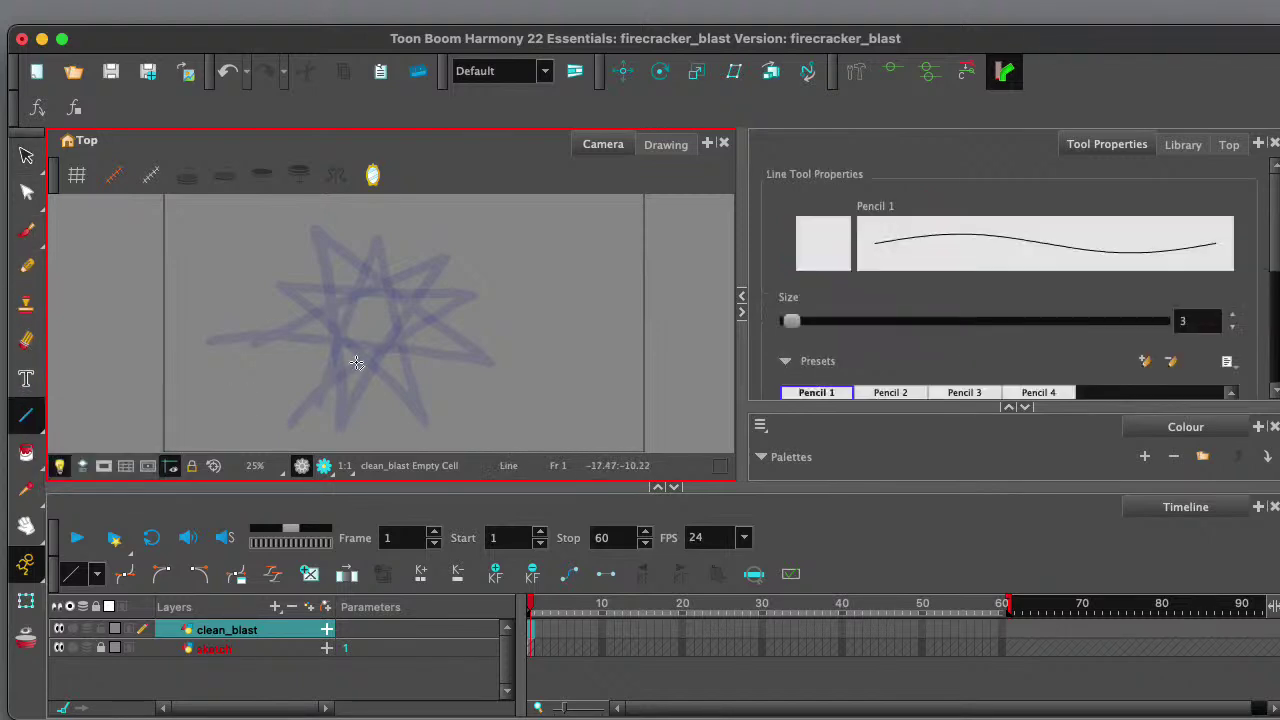
{"action": "scroll", "coordinate": [1265, 233], "scroll_direction": "down", "scroll_amount": 5}
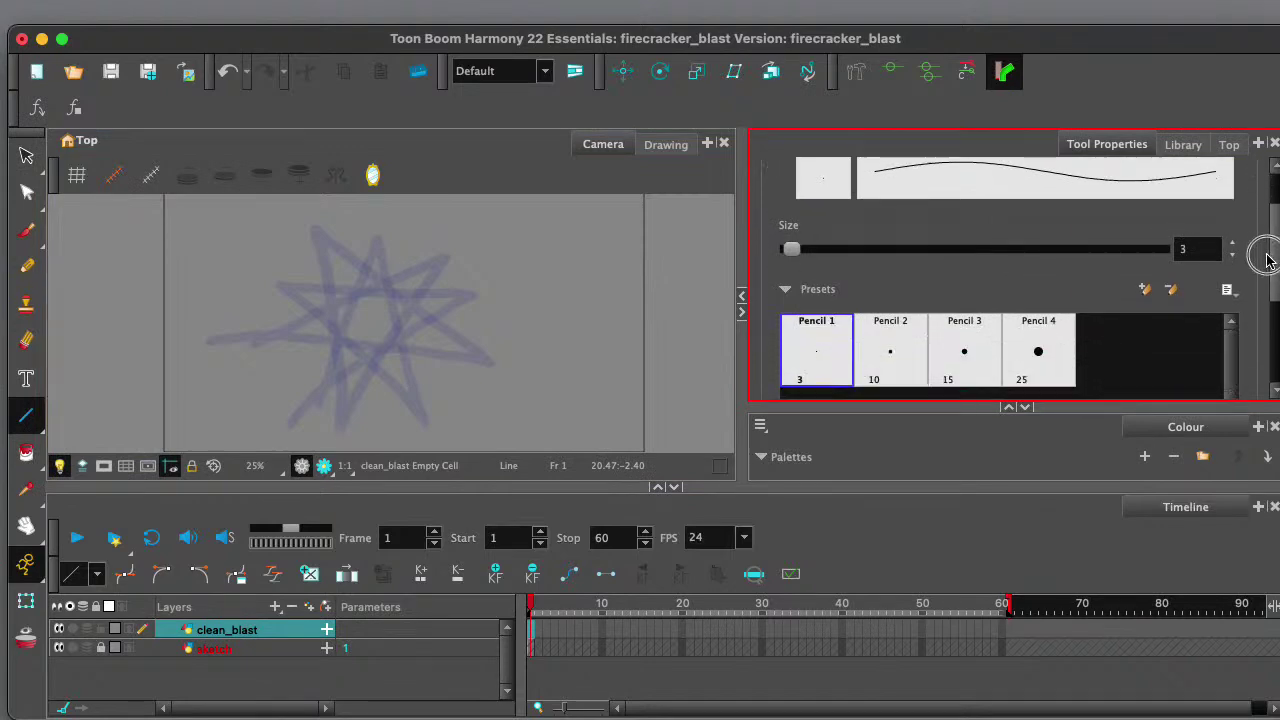
{"action": "left_click", "coordinate": [901, 270]}
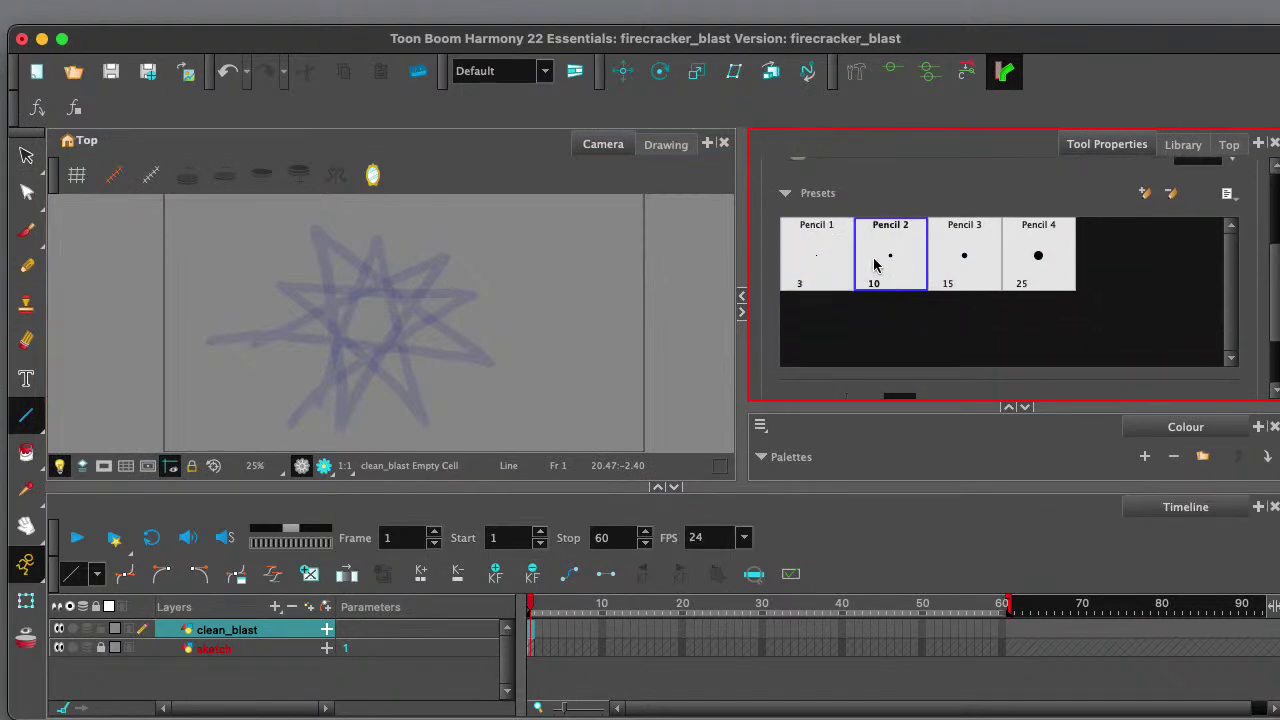
{"action": "scroll", "coordinate": [1266, 306], "scroll_direction": "down", "scroll_amount": 4}
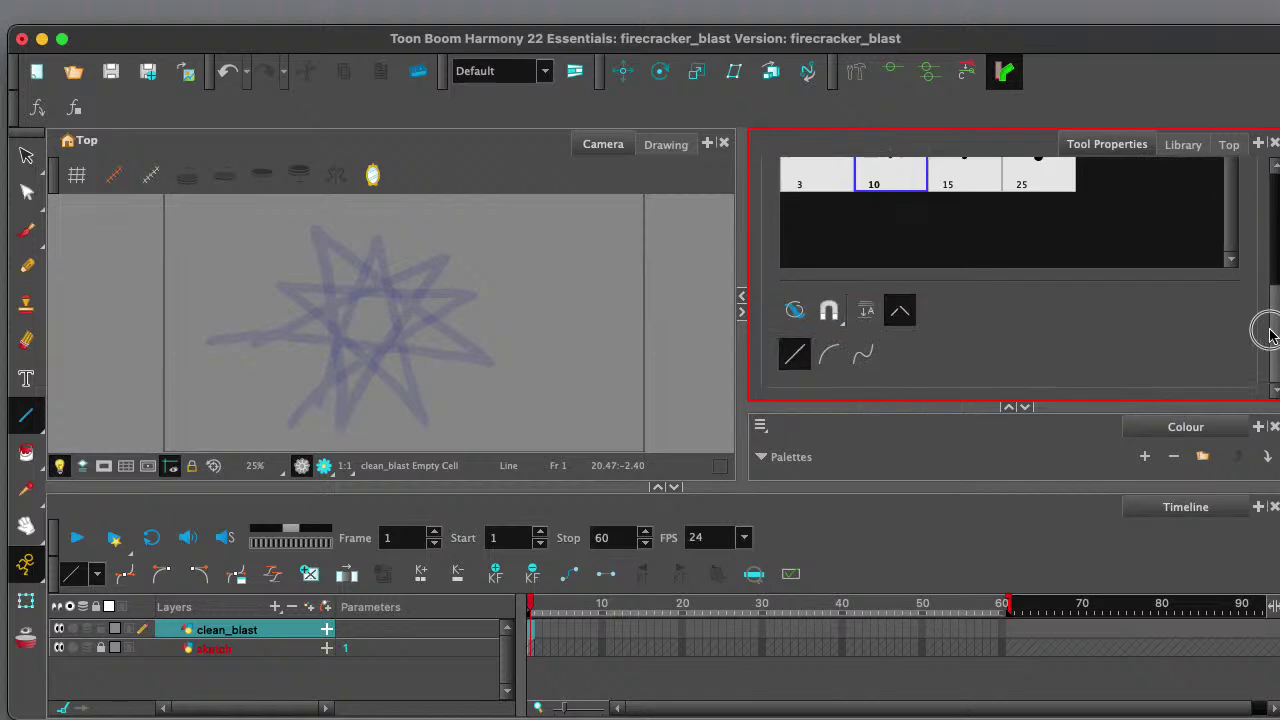
{"action": "left_click", "coordinate": [826, 322]}
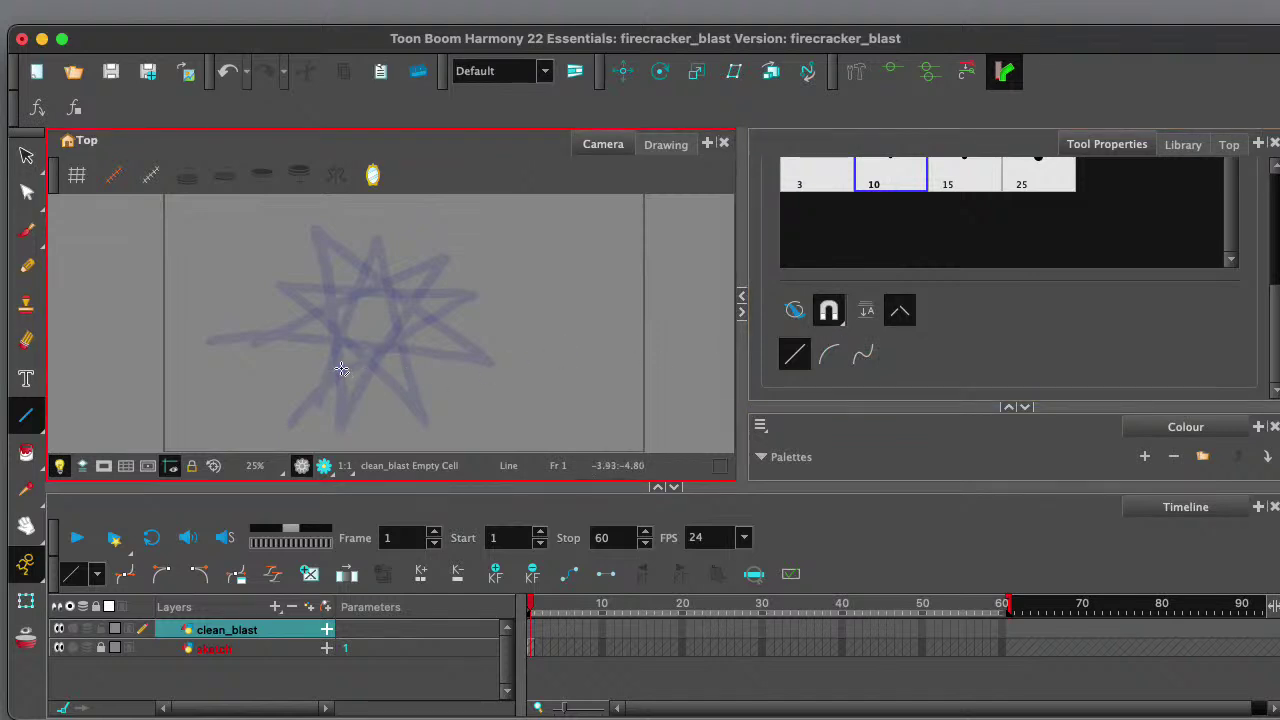
- Enlarge the Camera view and zoom in on the star sketch
{"action": "scroll", "coordinate": [341, 370], "scroll_direction": "up", "scroll_amount": 2}
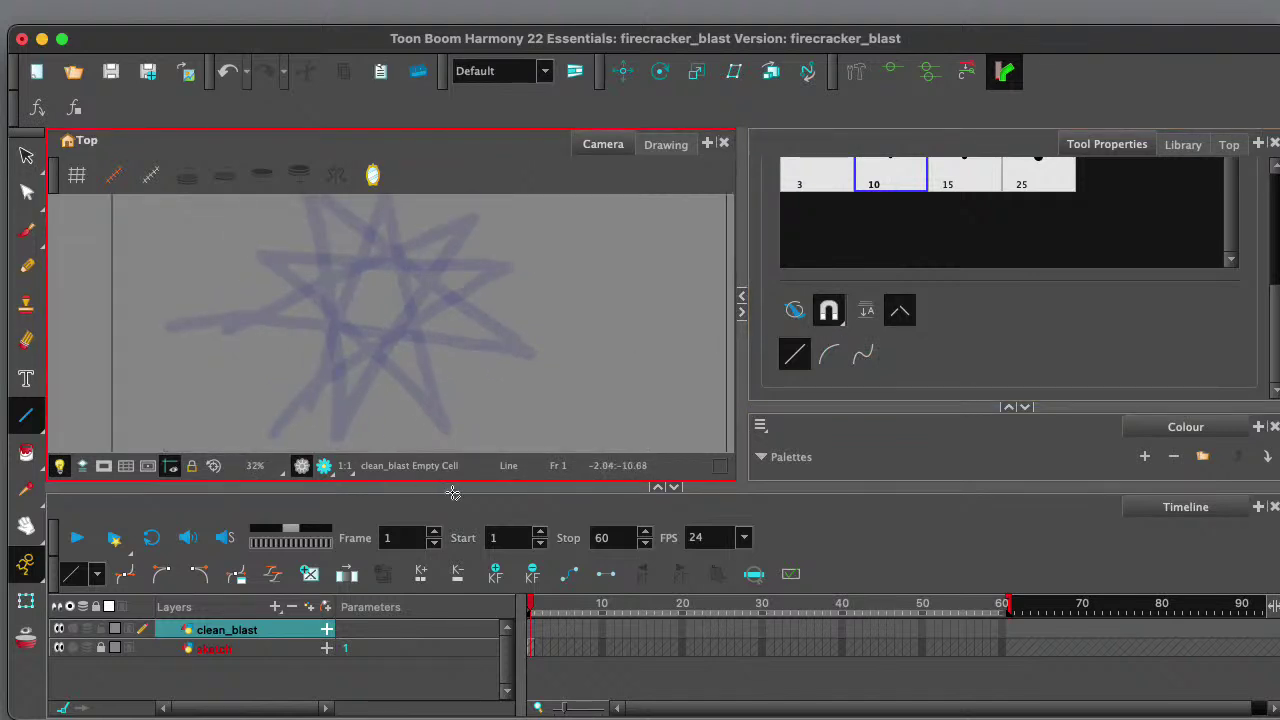
{"action": "left_click_drag", "start_coordinate": [453, 492], "coordinate": [456, 580]}
{"action": "scroll", "coordinate": [423, 486], "scroll_direction": "up", "scroll_amount": 1}
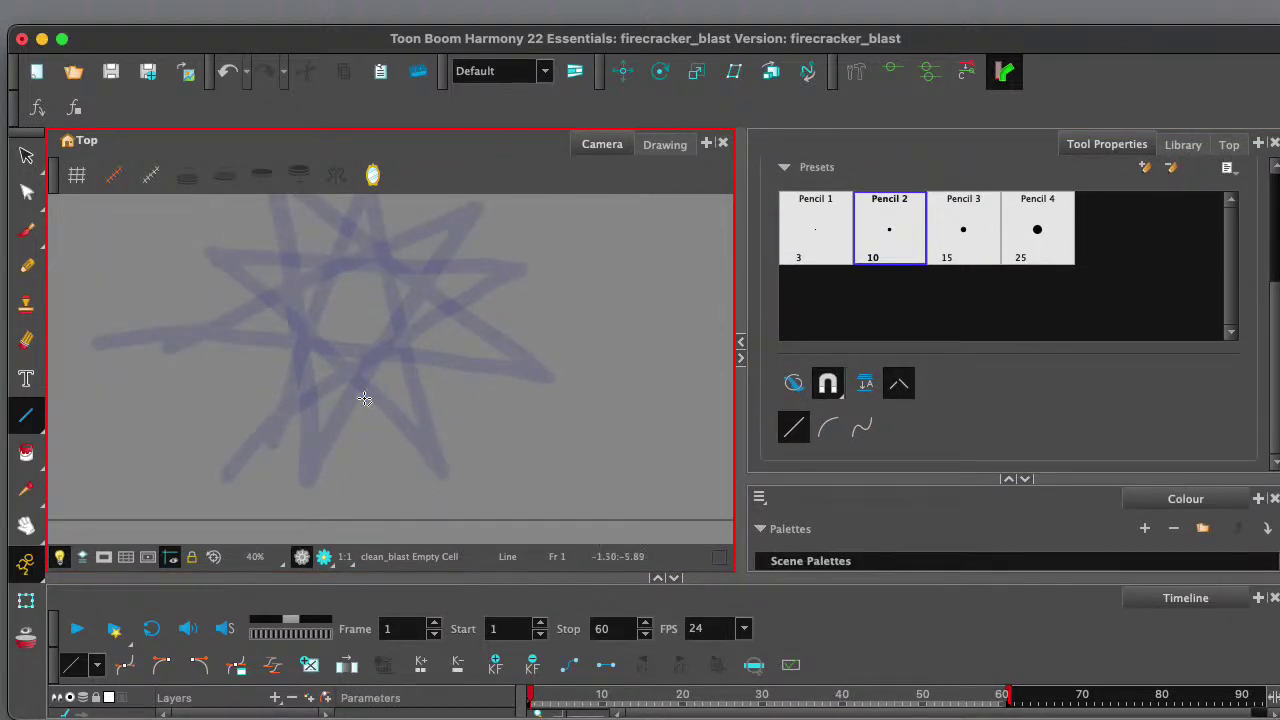
- Undo the trial line on the star sketch and make the Black swatch of the firecracker_blast palette the drawing colour
{"action": "left_click_drag", "start_coordinate": [360, 392], "coordinate": [440, 476]}
{"action": "key", "text": "super+z"}
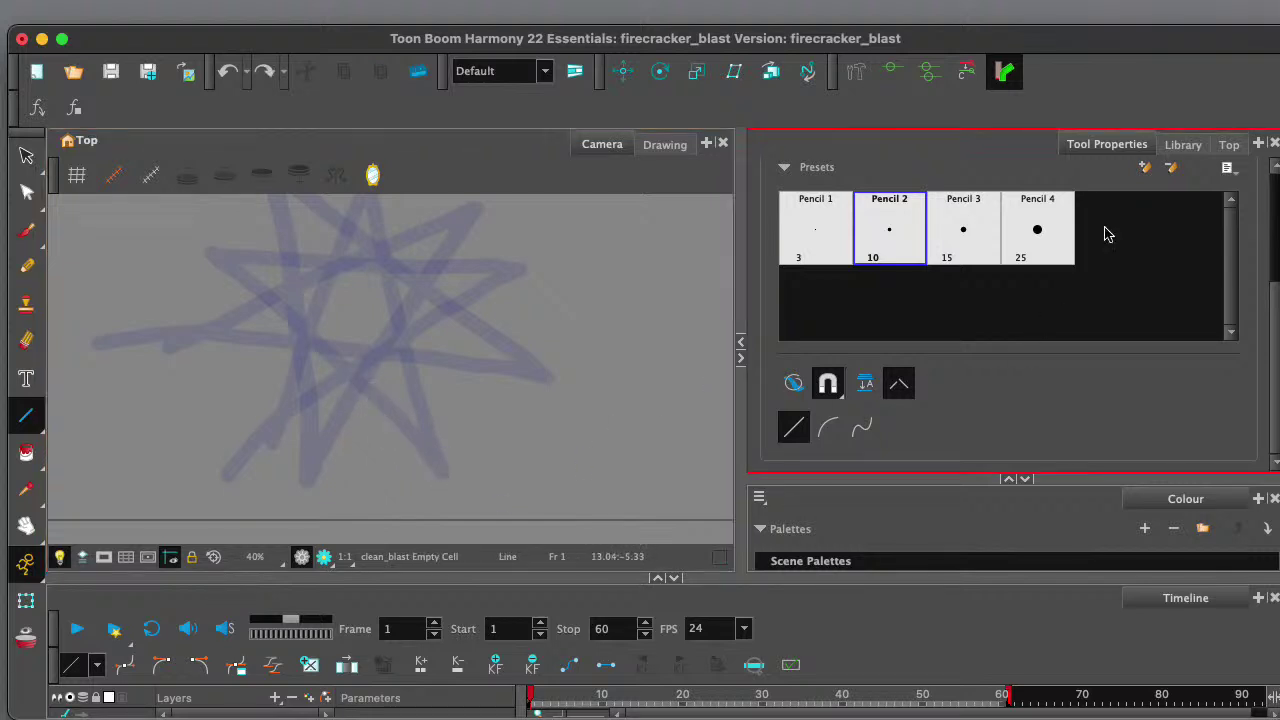
{"action": "left_click", "coordinate": [1008, 478]}
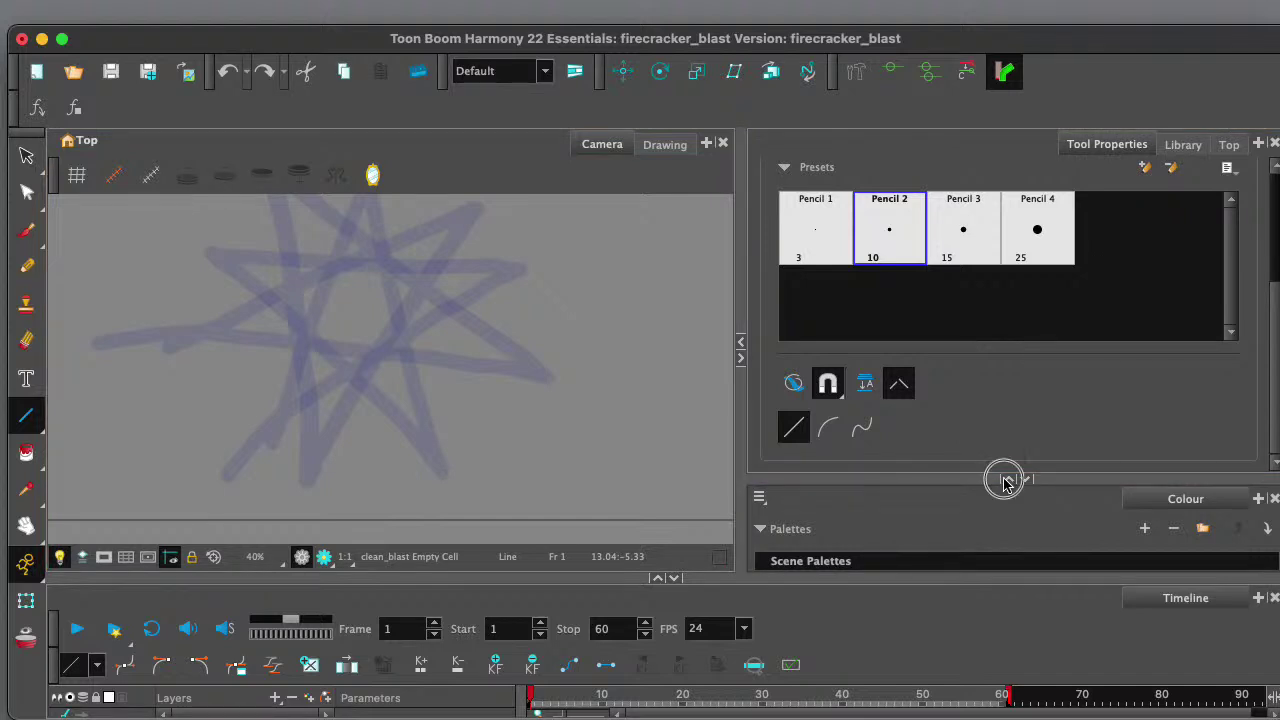
{"action": "left_click", "coordinate": [812, 384]}
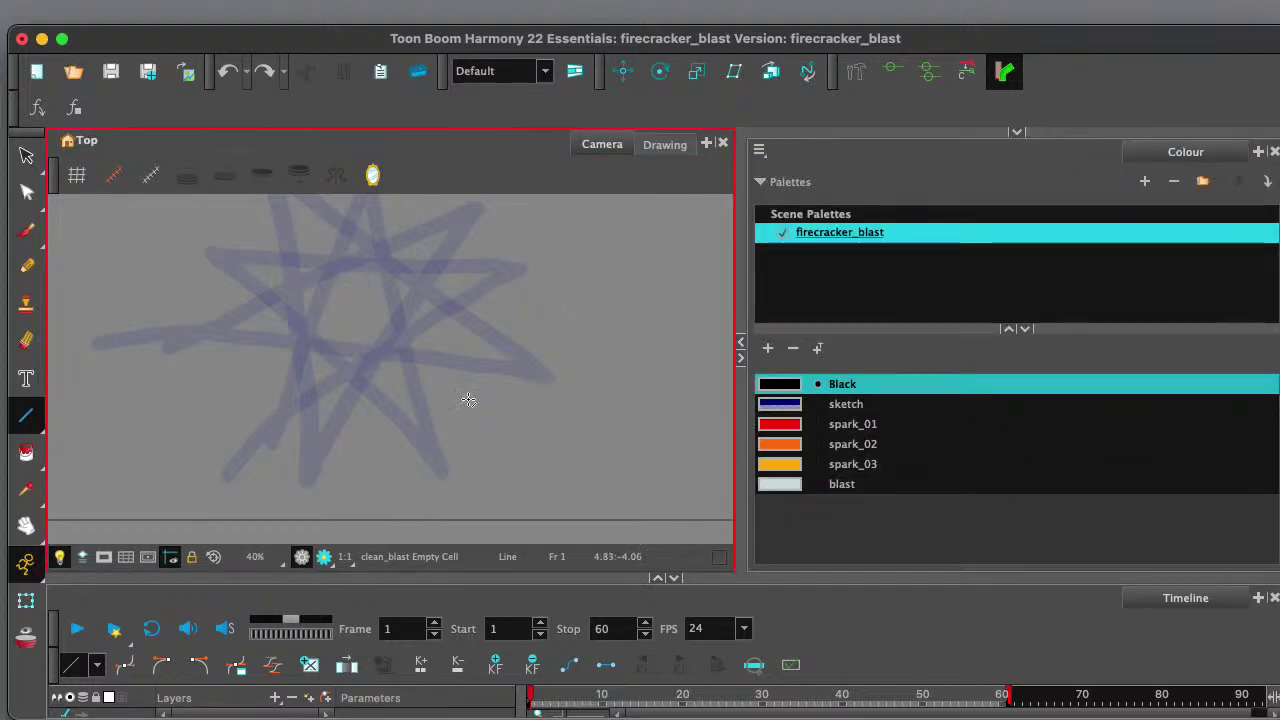
- Trace the star sketch with connected straight black lines, forming a closed spiky burst outline on frame 1 of clean_blast
{"action": "left_click_drag", "start_coordinate": [362, 391], "coordinate": [450, 482]}
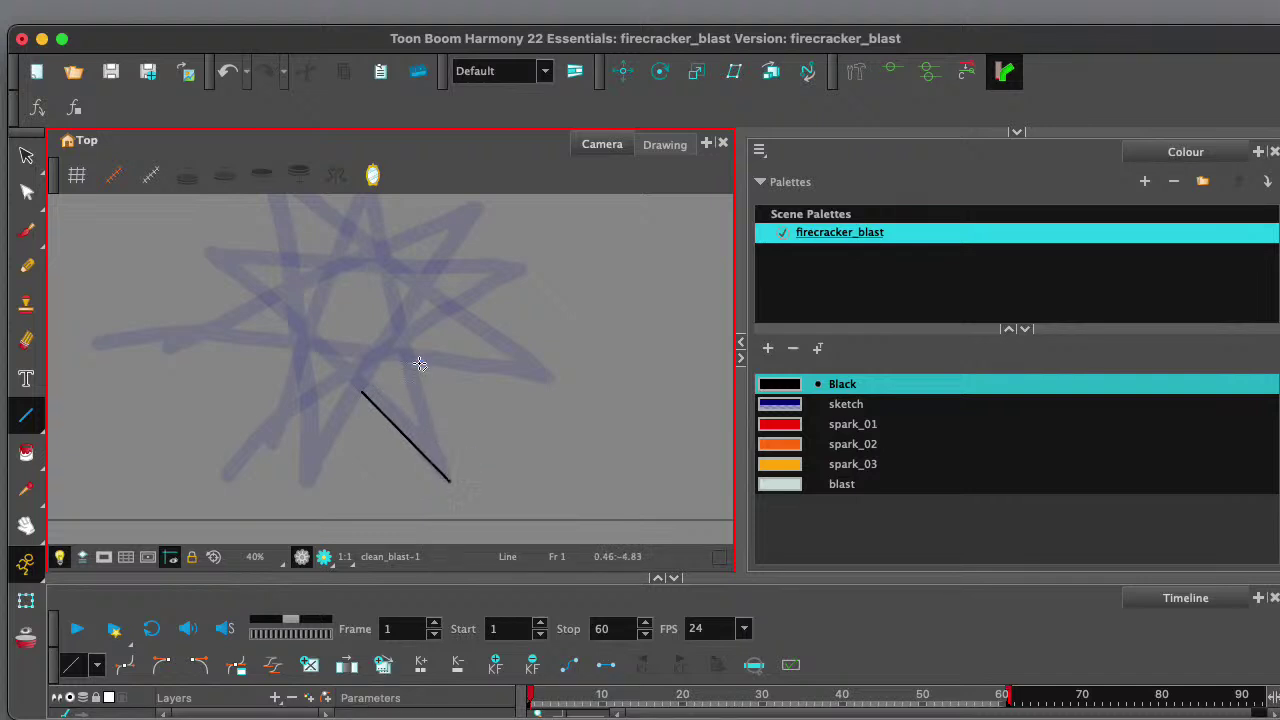
{"action": "left_click_drag", "start_coordinate": [415, 367], "coordinate": [450, 482]}
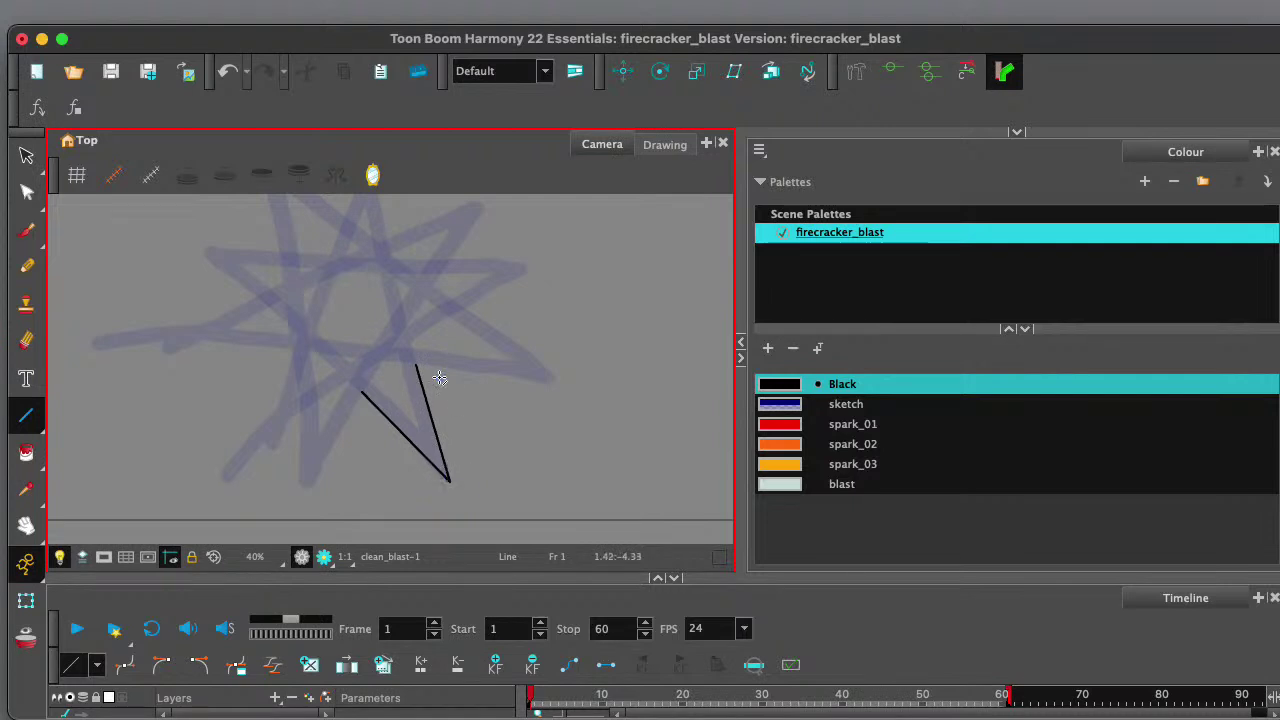
{"action": "left_click_drag", "start_coordinate": [421, 368], "coordinate": [451, 254]}
{"action": "left_click_drag", "start_coordinate": [451, 254], "coordinate": [490, 196]}
{"action": "mouse_move", "coordinate": [490, 196]}
{"action": "left_mouse_down"}
{"action": "mouse_move", "coordinate": [388, 229]}
{"action": "mouse_move", "coordinate": [514, 334]}
{"action": "mouse_move", "coordinate": [474, 263]}
{"action": "mouse_move", "coordinate": [480, 244]}
{"action": "mouse_move", "coordinate": [450, 317]}
{"action": "mouse_move", "coordinate": [323, 223]}
{"action": "mouse_move", "coordinate": [394, 362]}
{"action": "mouse_move", "coordinate": [277, 346]}
{"action": "mouse_move", "coordinate": [271, 360]}
{"action": "mouse_move", "coordinate": [365, 405]}
{"action": "mouse_move", "coordinate": [509, 283]}
{"action": "mouse_move", "coordinate": [351, 349]}
{"action": "mouse_move", "coordinate": [331, 374]}
{"action": "mouse_move", "coordinate": [435, 374]}
{"action": "mouse_move", "coordinate": [500, 357]}
{"action": "mouse_move", "coordinate": [440, 493]}
{"action": "mouse_move", "coordinate": [517, 426]}
{"action": "mouse_move", "coordinate": [511, 400]}
{"action": "mouse_move", "coordinate": [514, 489]}
{"action": "mouse_move", "coordinate": [541, 424]}
{"action": "left_mouse_up"}
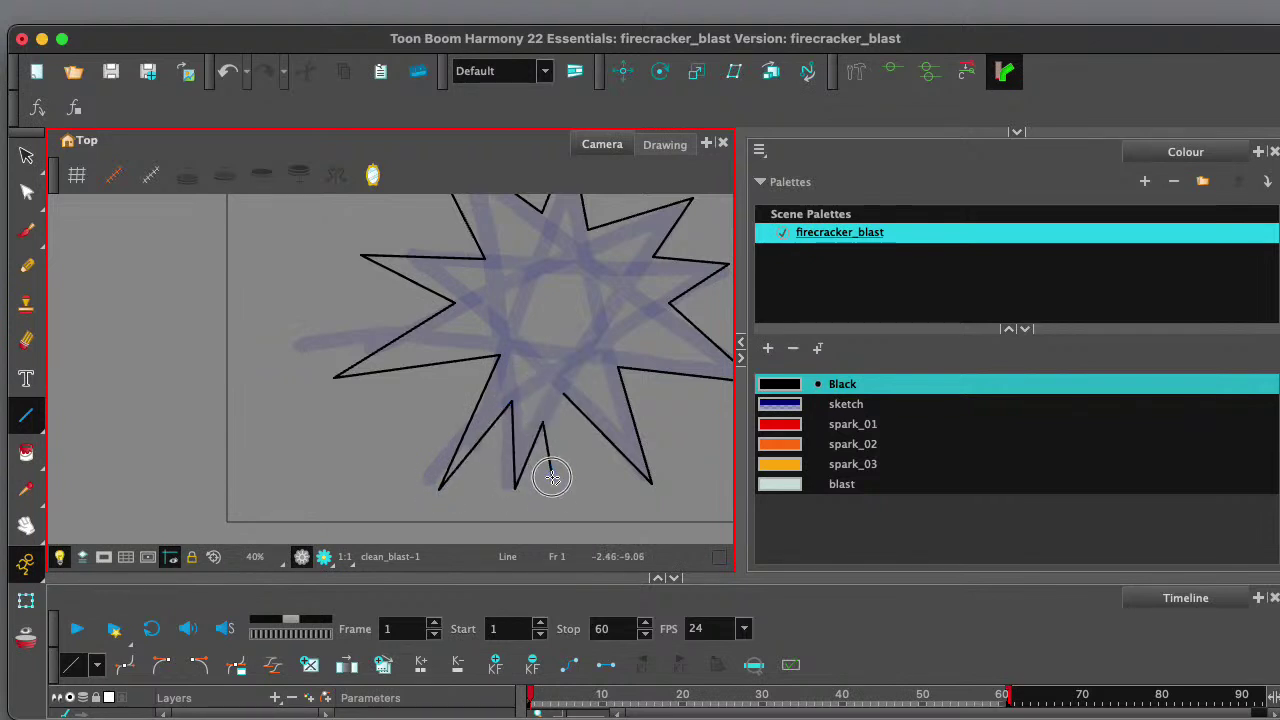
{"action": "left_click_drag", "start_coordinate": [552, 478], "coordinate": [585, 505]}
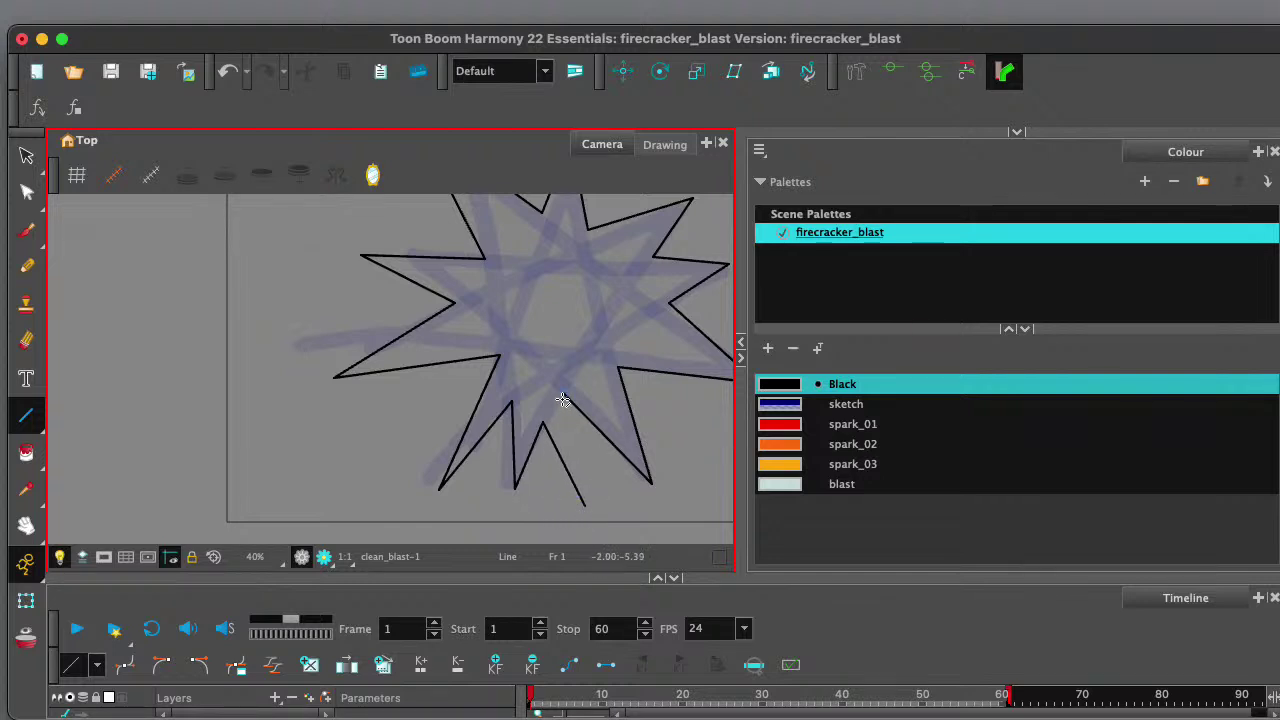
{"action": "scroll", "coordinate": [600, 475], "scroll_direction": "down", "scroll_amount": 3}
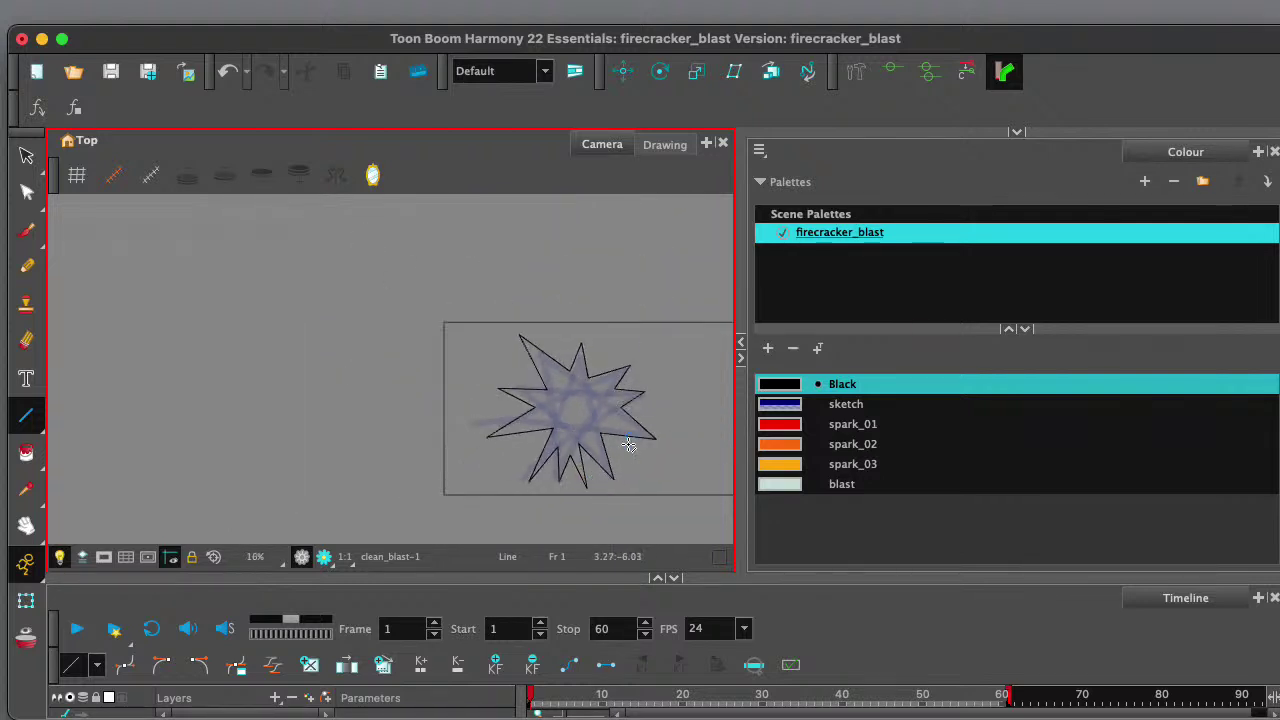
- Hide the sketch layer so only the traced burst outline shows, framed within the camera view
{"action": "scroll", "coordinate": [645, 441], "scroll_direction": "up", "scroll_amount": 1}
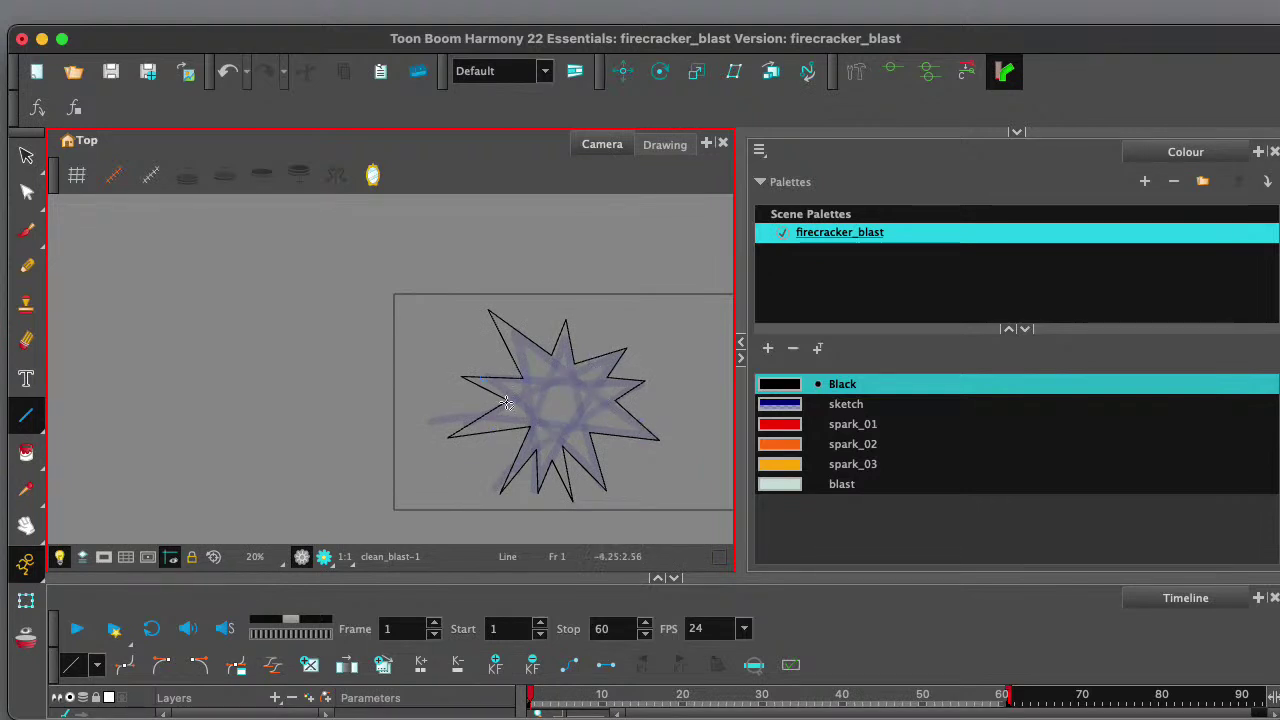
{"action": "mouse_move", "coordinate": [340, 585]}
{"action": "left_mouse_down"}
{"action": "mouse_move", "coordinate": [346, 463]}
{"action": "mouse_move", "coordinate": [357, 491]}
{"action": "left_mouse_up"}
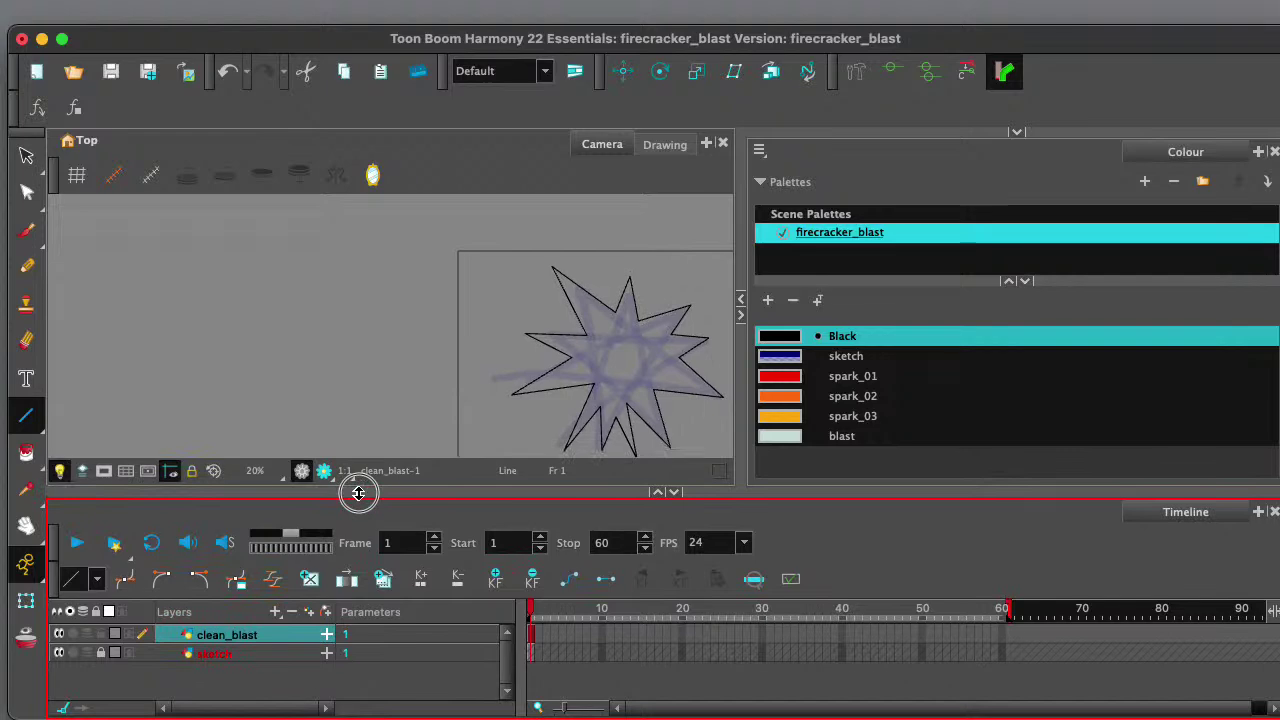
{"action": "left_click", "coordinate": [58, 655]}
{"action": "scroll", "coordinate": [600, 400], "scroll_direction": "down", "scroll_amount": 3}
{"action": "scroll", "coordinate": [632, 428], "scroll_direction": "up", "scroll_amount": 3}
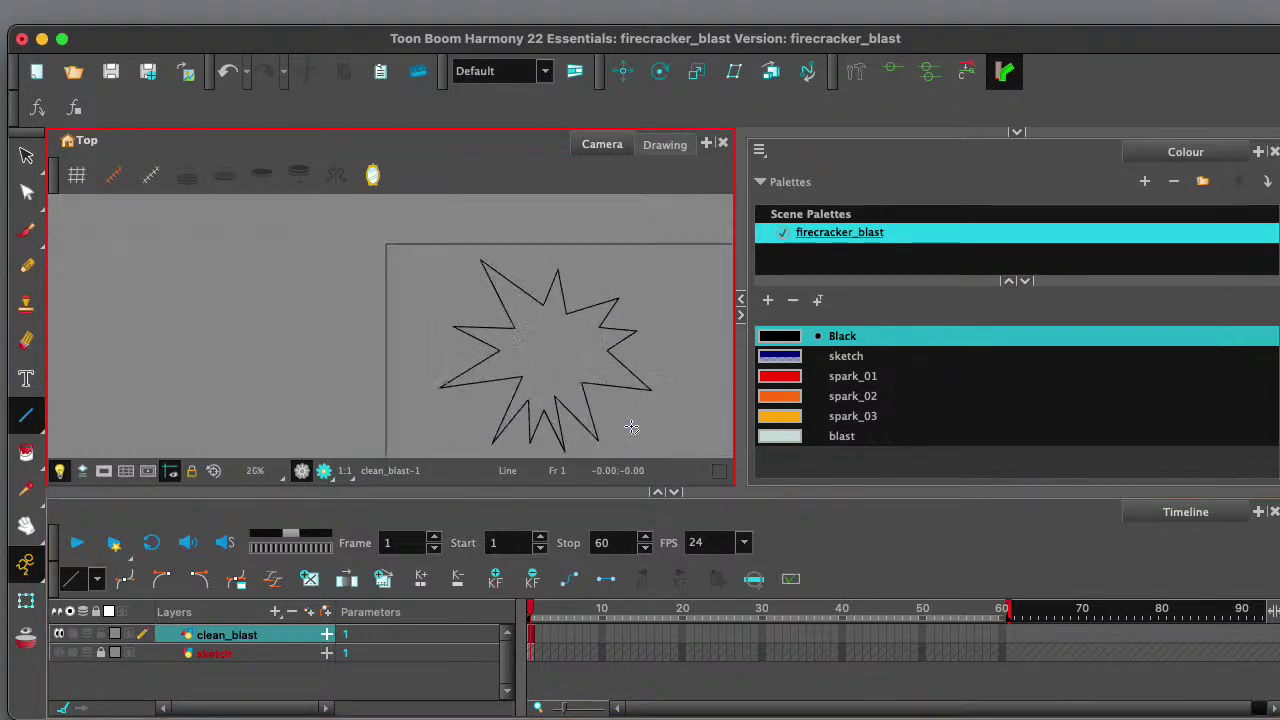
{"action": "mouse_move", "coordinate": [660, 380]}
{"action": "left_mouse_down"}
{"action": "mouse_move", "coordinate": [609, 314]}
{"action": "mouse_move", "coordinate": [597, 354]}
{"action": "left_mouse_up"}
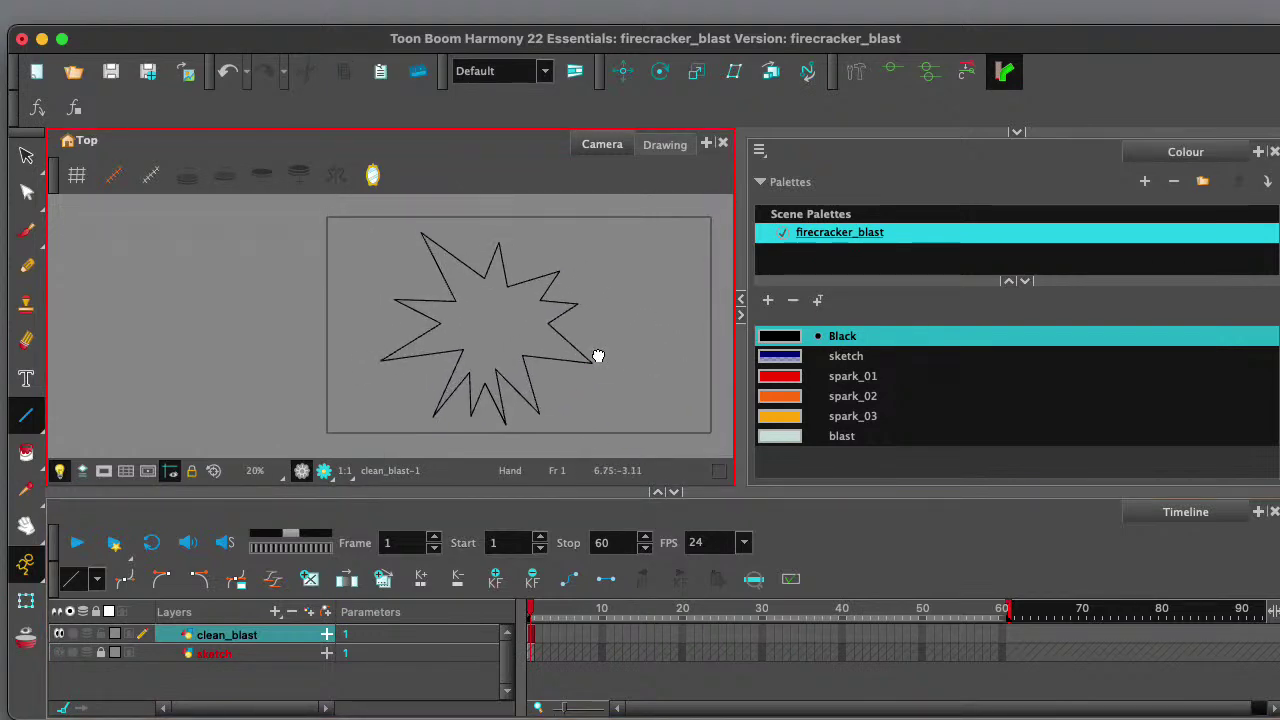
{"action": "scroll", "coordinate": [577, 338], "scroll_direction": "up", "scroll_amount": 1}
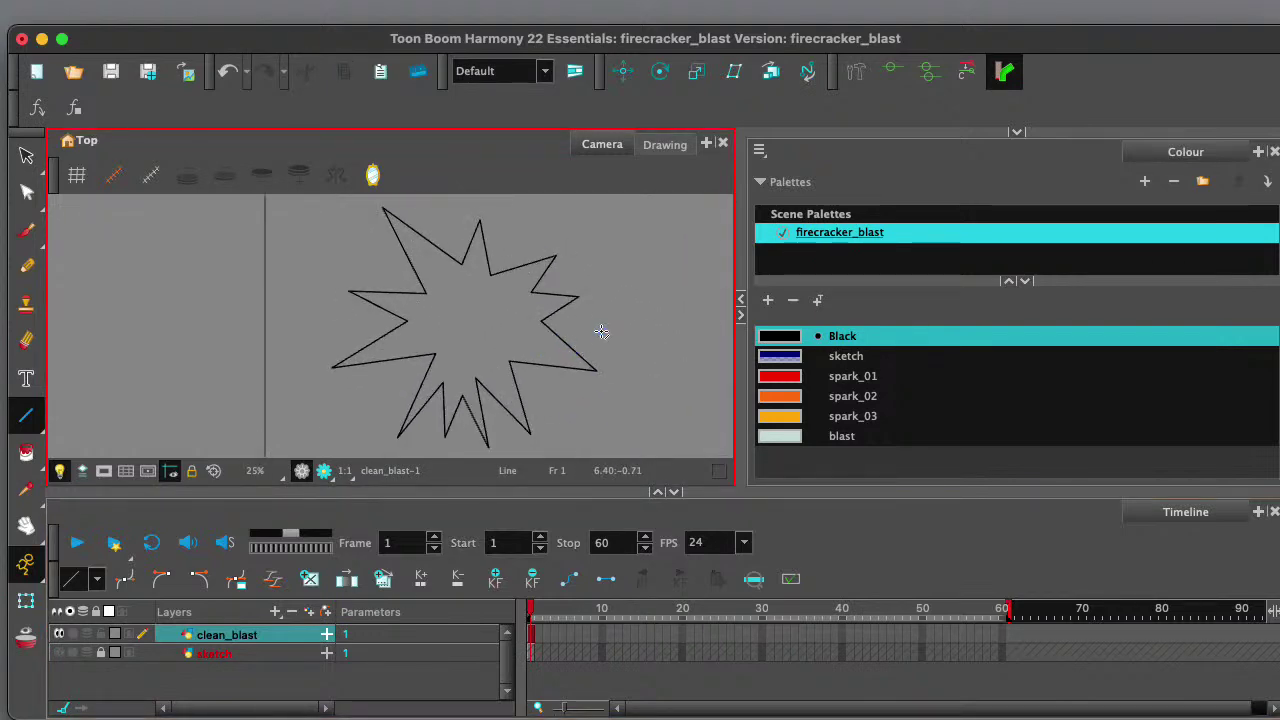
- Show the strokes of the burst outline to check its lines, and activate the Select tool
{"action": "key", "text": "k"}
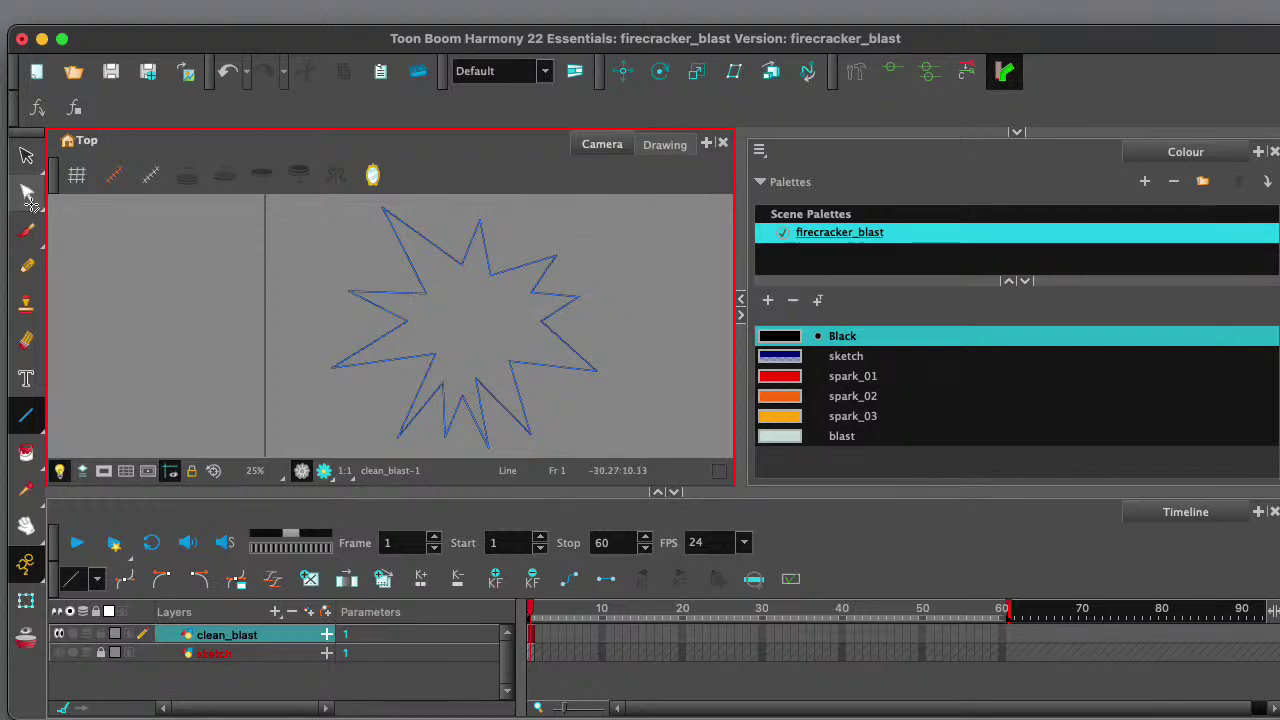
{"action": "left_click", "coordinate": [26, 156]}
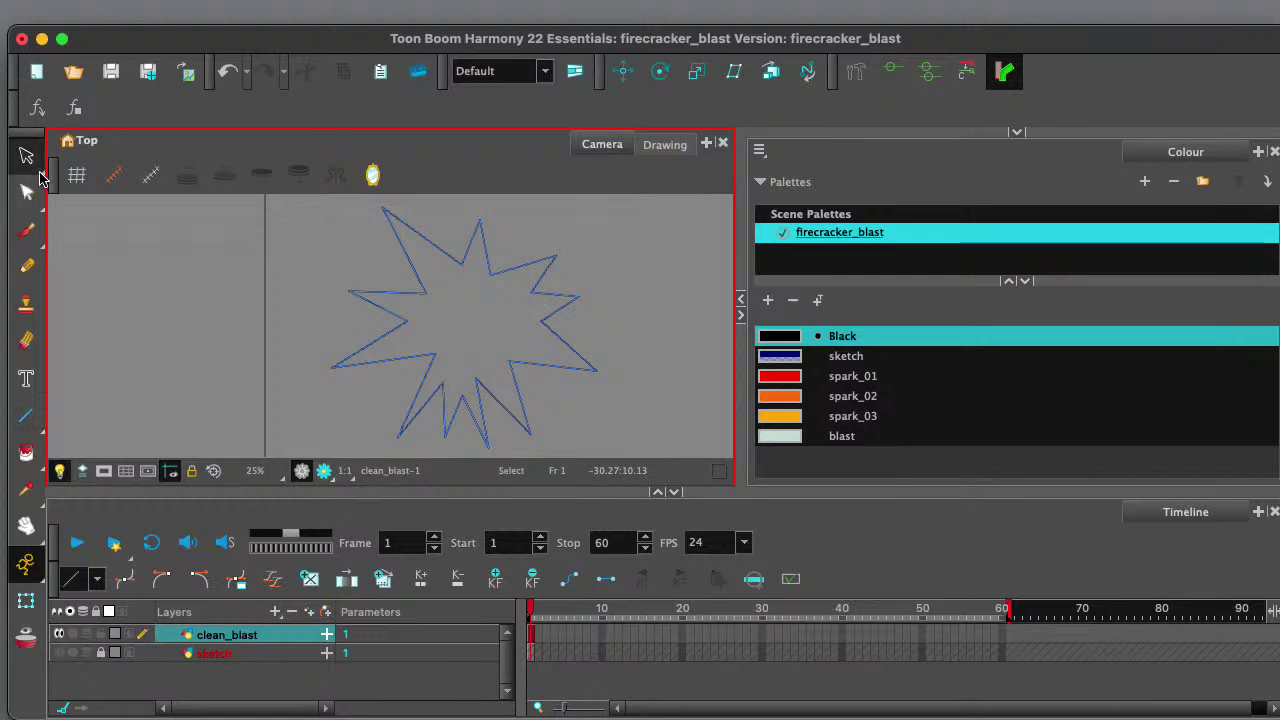
{"action": "left_click", "coordinate": [485, 265]}
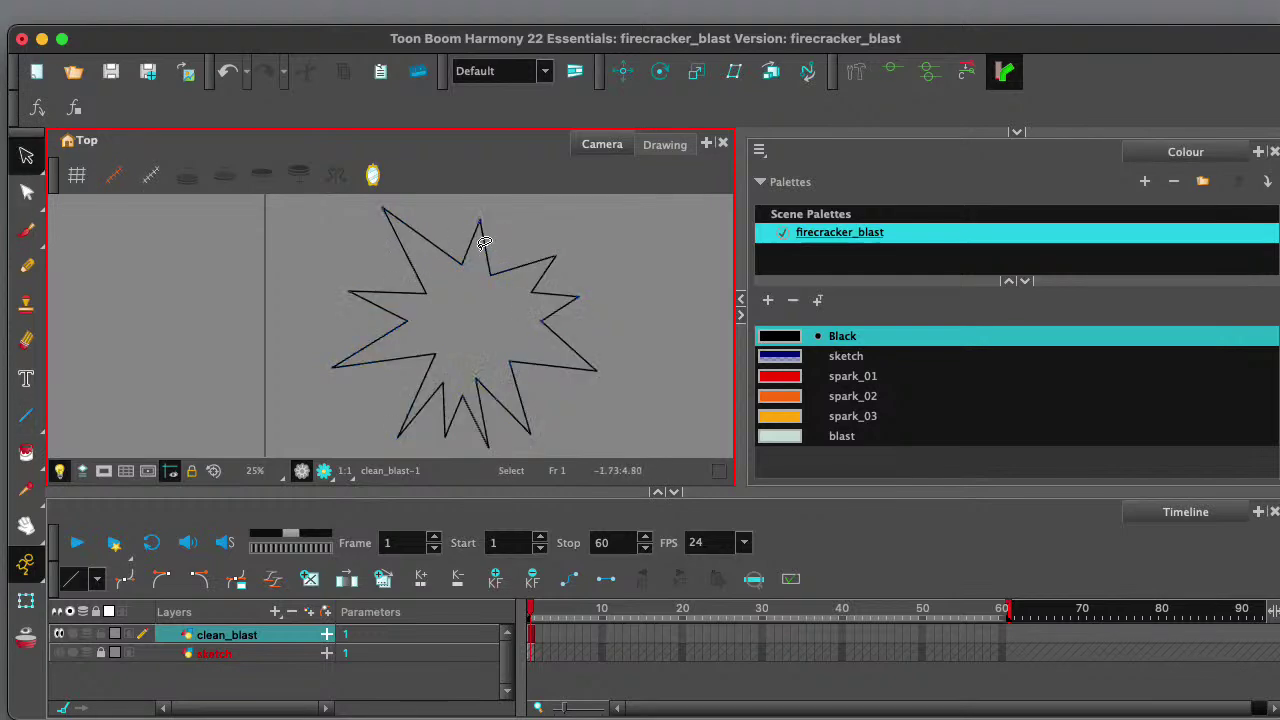
- Select the whole burst outline, duplicate it in place, and nudge the copy away and back over the original
{"action": "left_click", "coordinate": [531, 262]}
{"action": "mouse_move", "coordinate": [648, 255]}
{"action": "left_mouse_down"}
{"action": "mouse_move", "coordinate": [406, 192]}
{"action": "mouse_move", "coordinate": [301, 338]}
{"action": "mouse_move", "coordinate": [501, 453]}
{"action": "mouse_move", "coordinate": [663, 317]}
{"action": "left_mouse_up"}
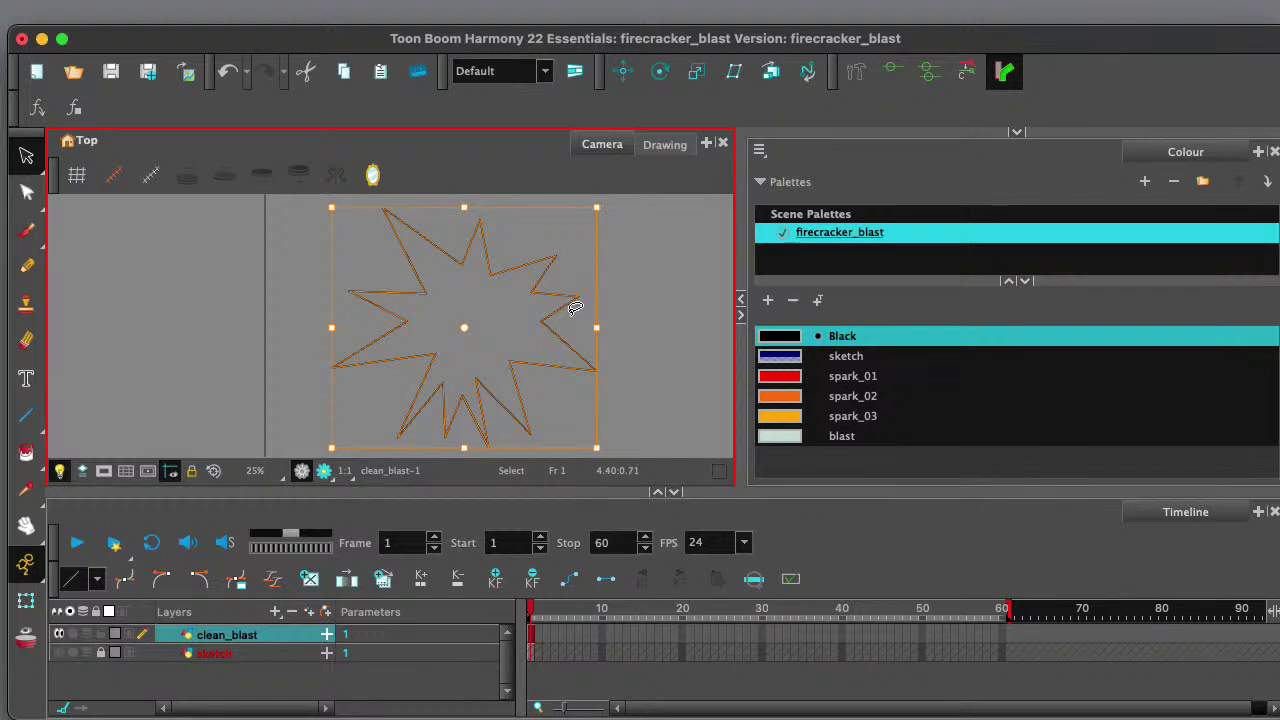
{"action": "key", "text": "Right"}
{"action": "key", "text": "Down"}
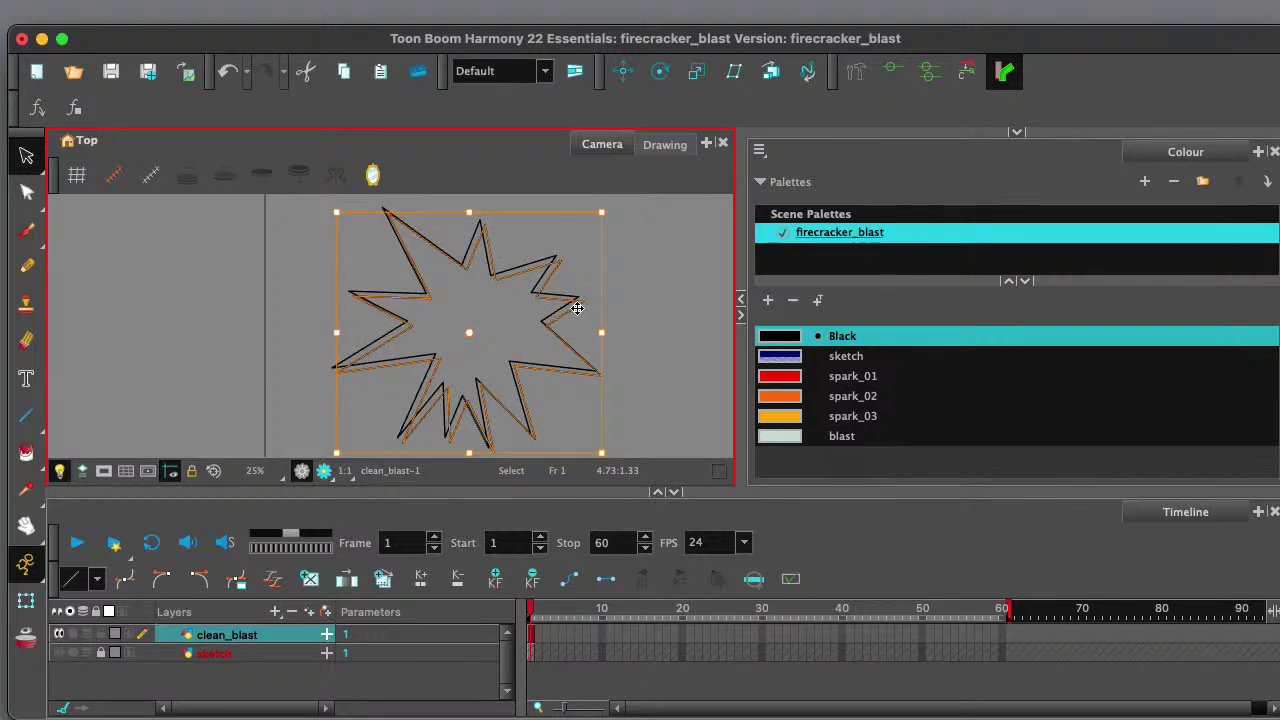
{"action": "key", "text": "Up"}
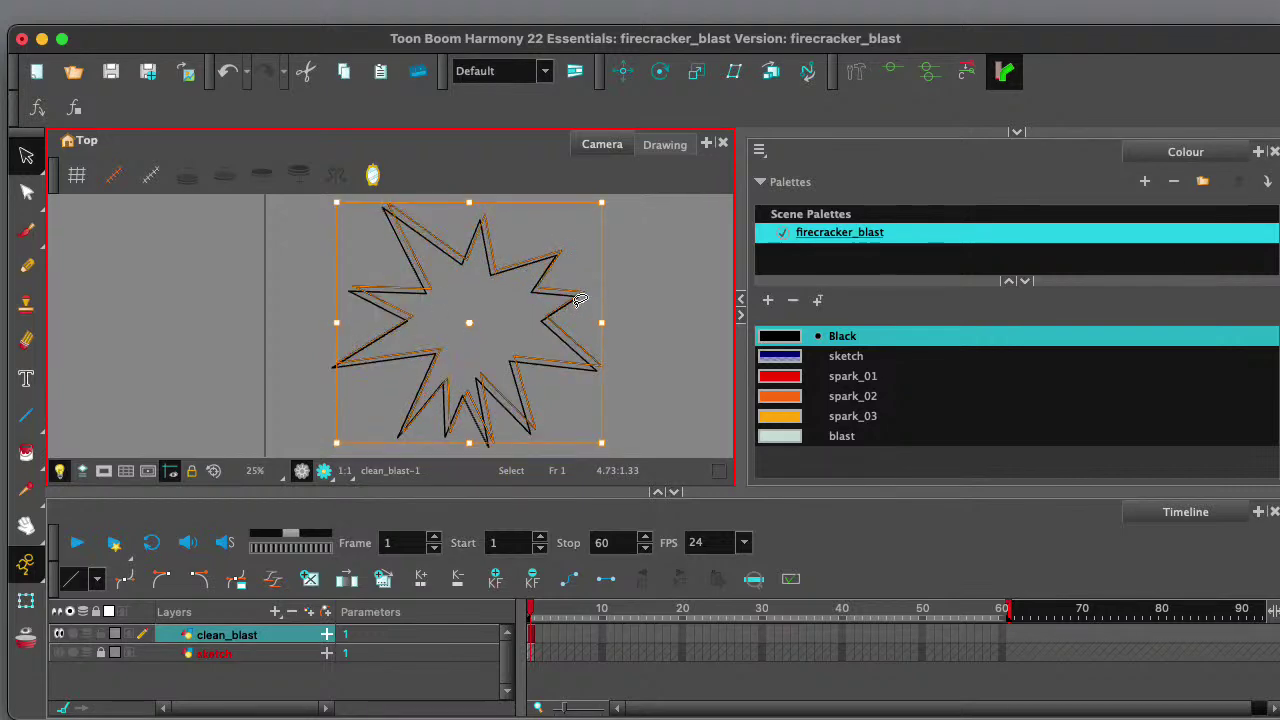
{"action": "key", "text": "Left"}
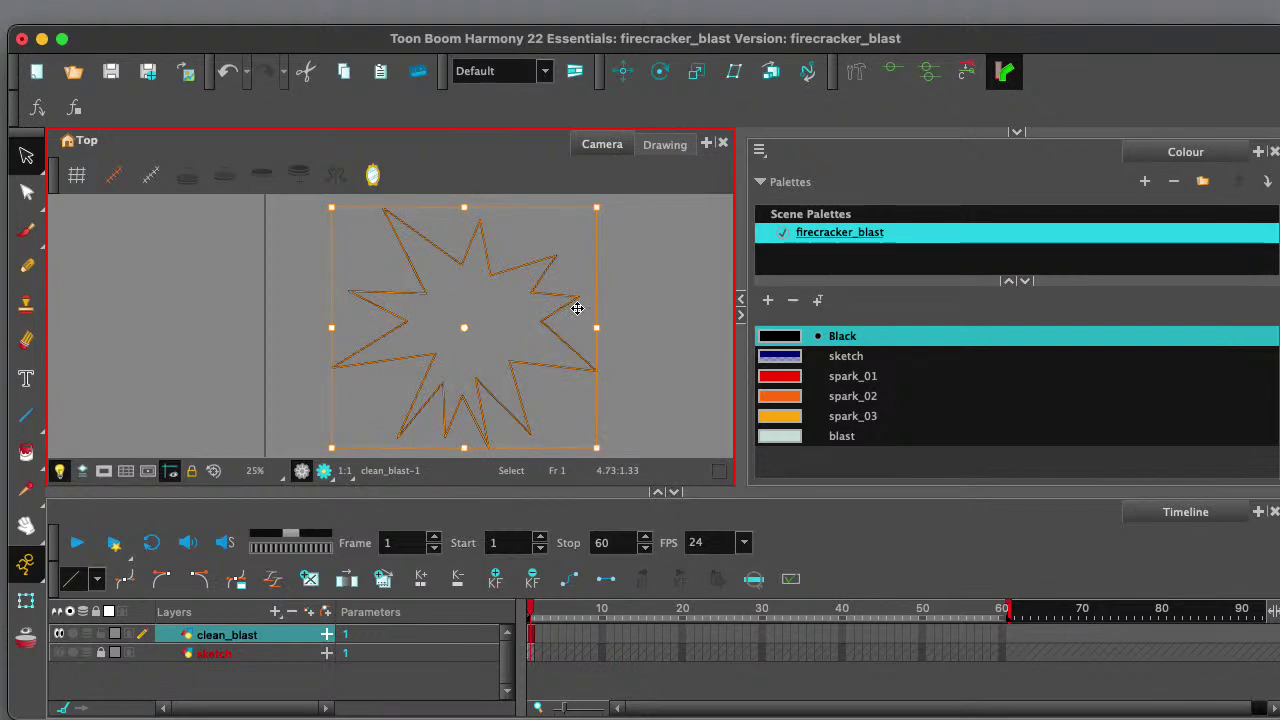
- Move the copy's pivot to the centre of the burst and scale the copy down into a smaller inner star
{"action": "left_click", "coordinate": [471, 321]}
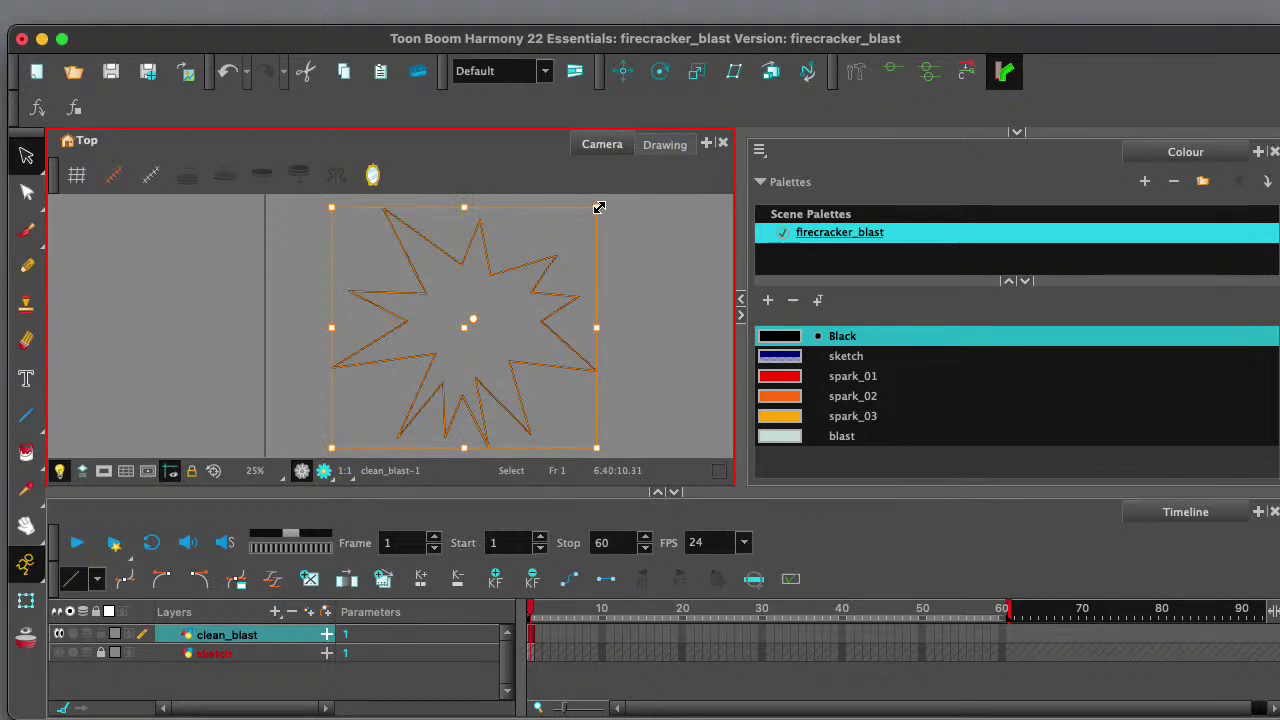
{"action": "left_click", "coordinate": [472, 321]}
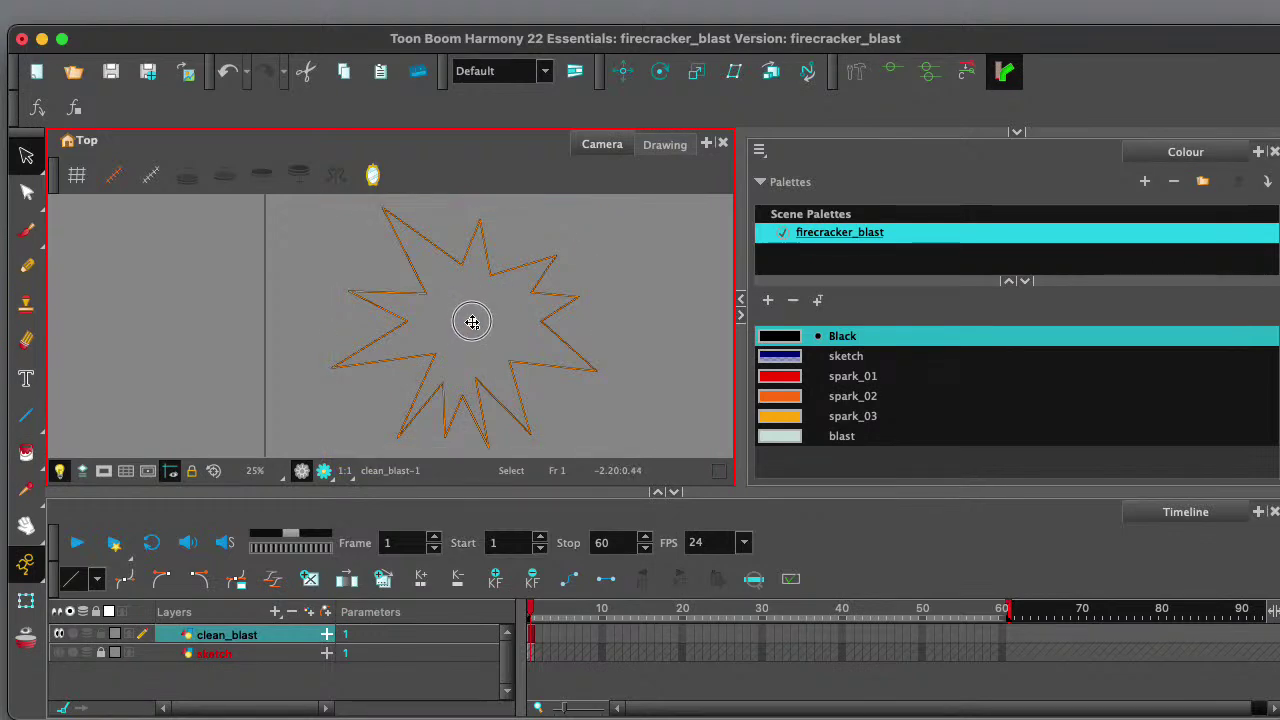
{"action": "left_click", "coordinate": [472, 321]}
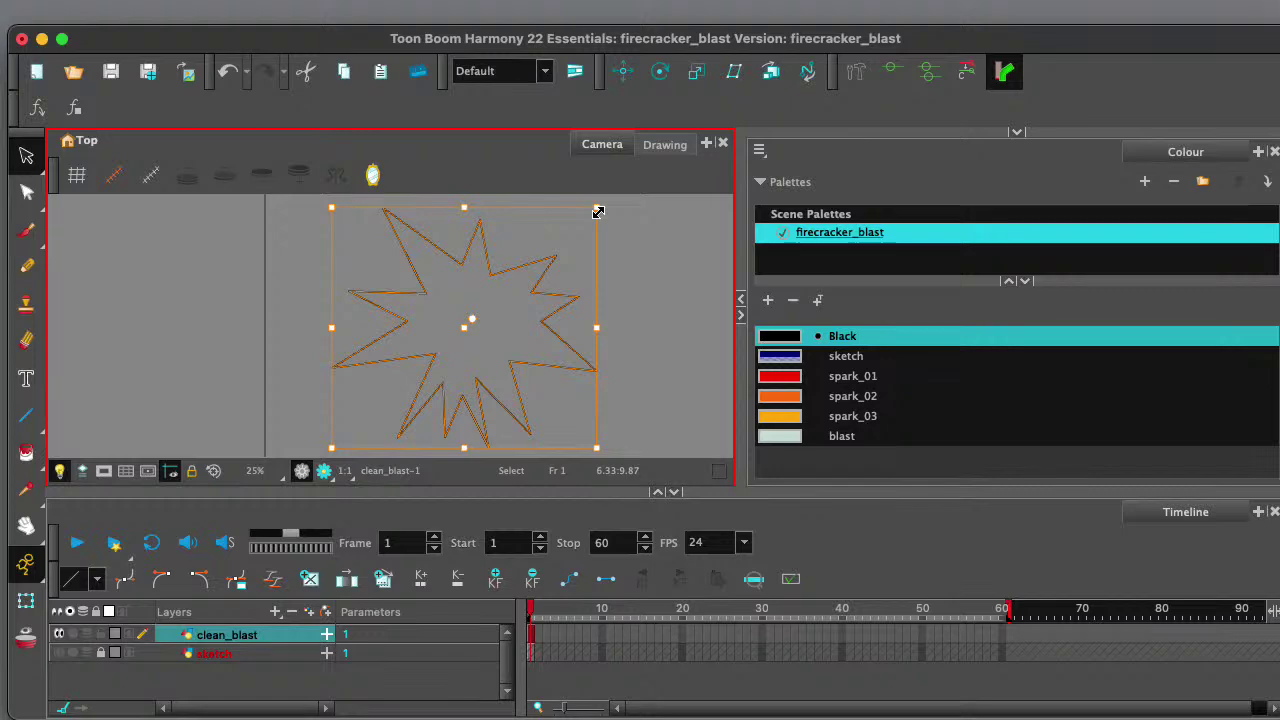
{"action": "left_click_drag", "start_coordinate": [598, 211], "coordinate": [548, 253]}
{"action": "left_click", "coordinate": [600, 320]}
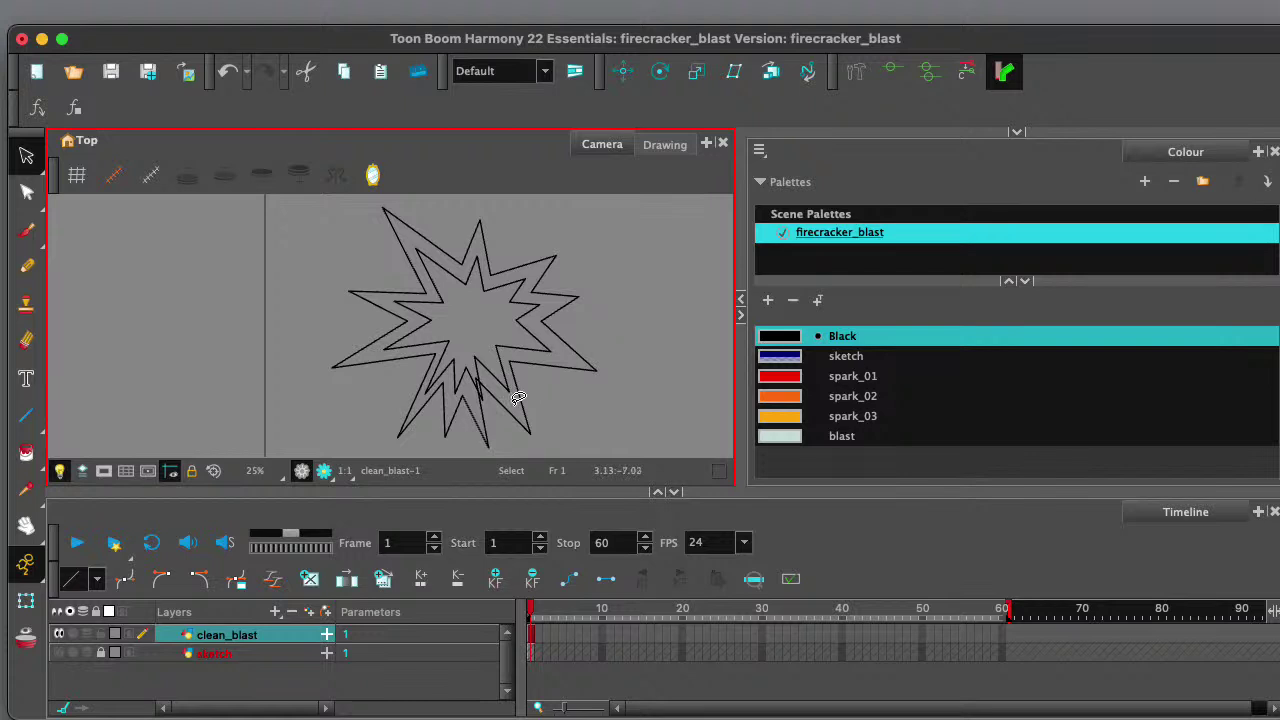
- With the Contour Editor, move the inner star's lower spike tip that crosses the outer outline back inside it
{"action": "scroll", "coordinate": [537, 403], "scroll_direction": "down", "scroll_amount": 1}
{"action": "scroll", "coordinate": [530, 404], "scroll_direction": "up", "scroll_amount": 3}
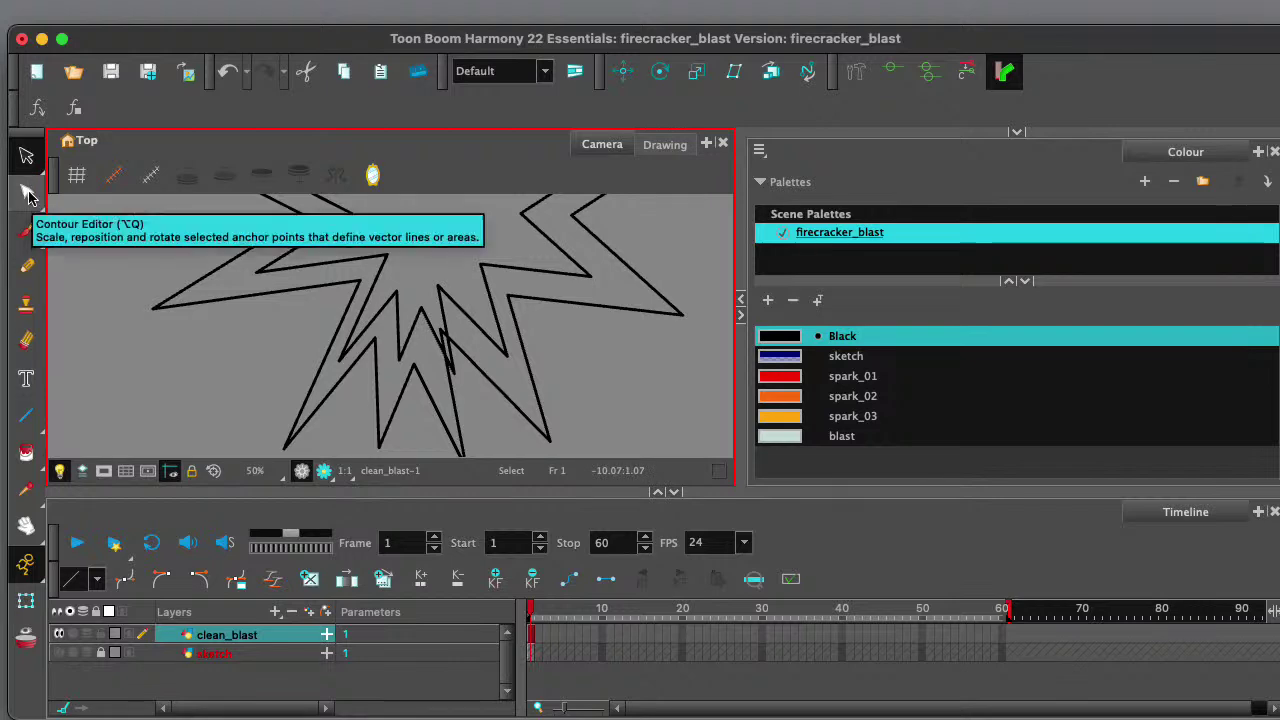
{"action": "left_click_drag", "start_coordinate": [28, 196], "coordinate": [85, 189]}
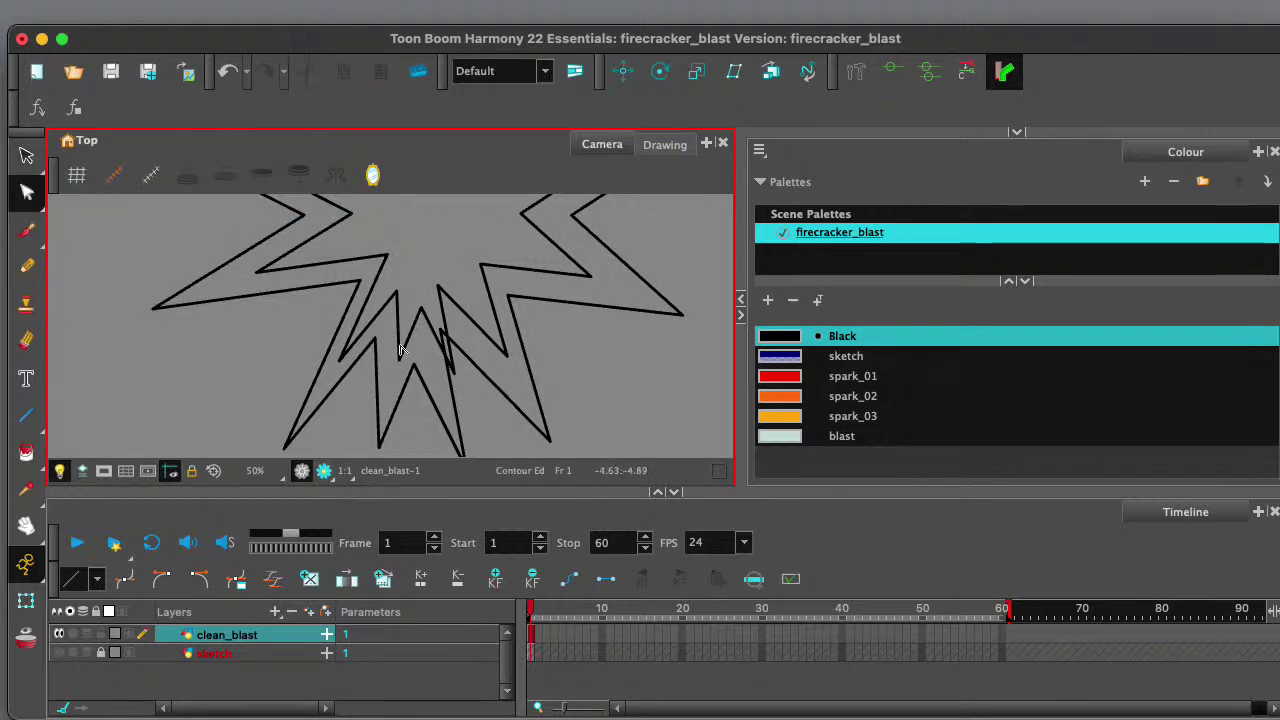
{"action": "left_click", "coordinate": [451, 362]}
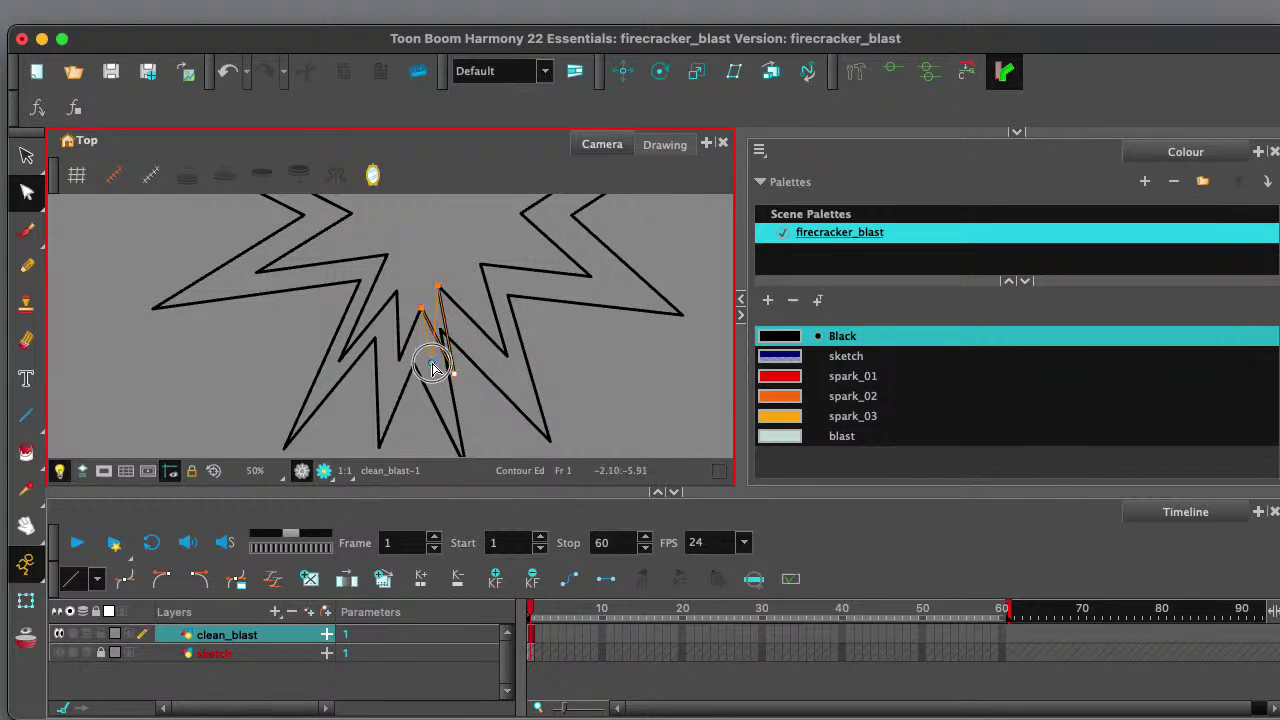
{"action": "mouse_move", "coordinate": [435, 370]}
{"action": "left_mouse_down"}
{"action": "mouse_move", "coordinate": [430, 330]}
{"action": "mouse_move", "coordinate": [445, 335]}
{"action": "left_mouse_up"}
{"action": "left_click", "coordinate": [487, 307]}
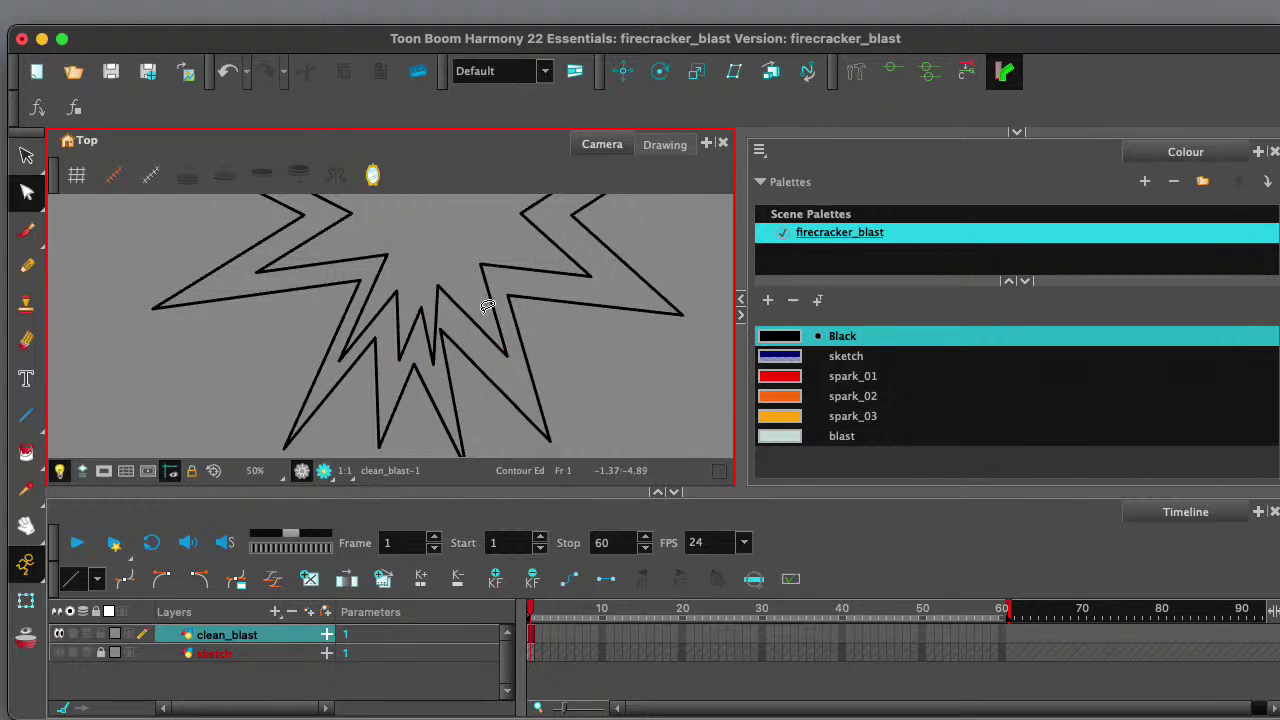
- Turn off snapping for the Contour Editor and shift the outer star's notch point beside the adjusted inner spike
{"action": "left_click", "coordinate": [1016, 136]}
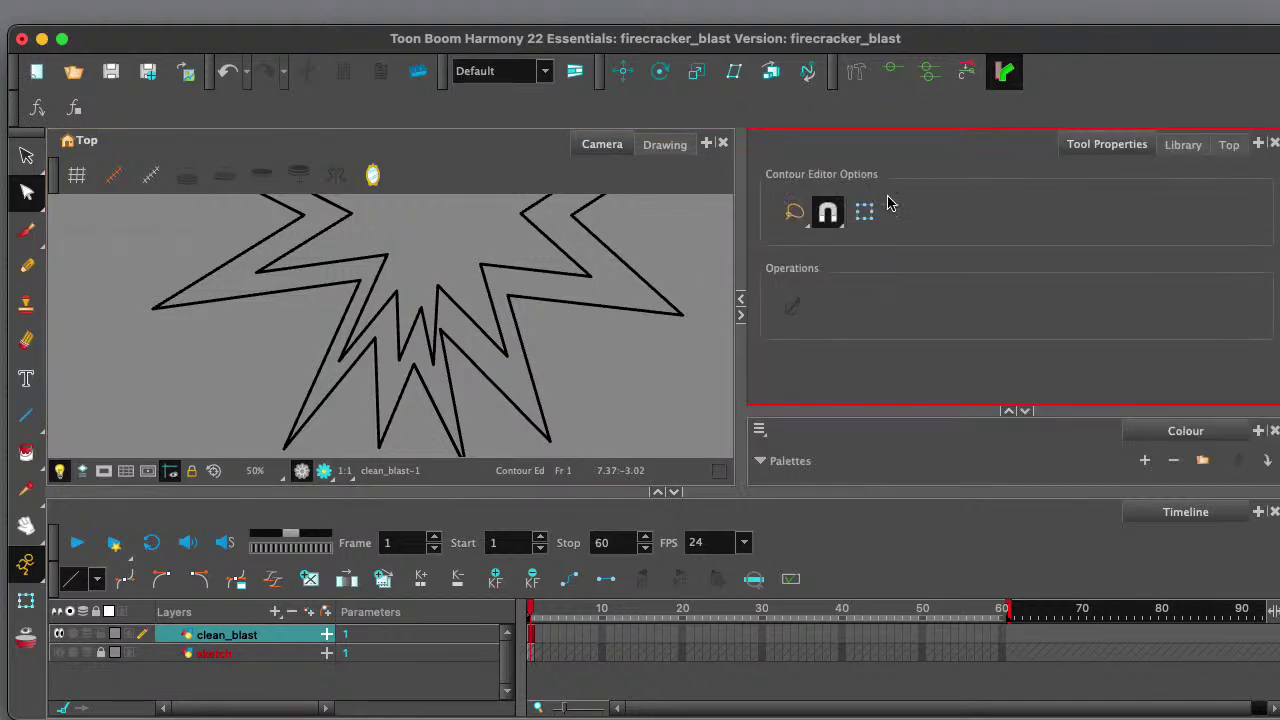
{"action": "left_click", "coordinate": [444, 336]}
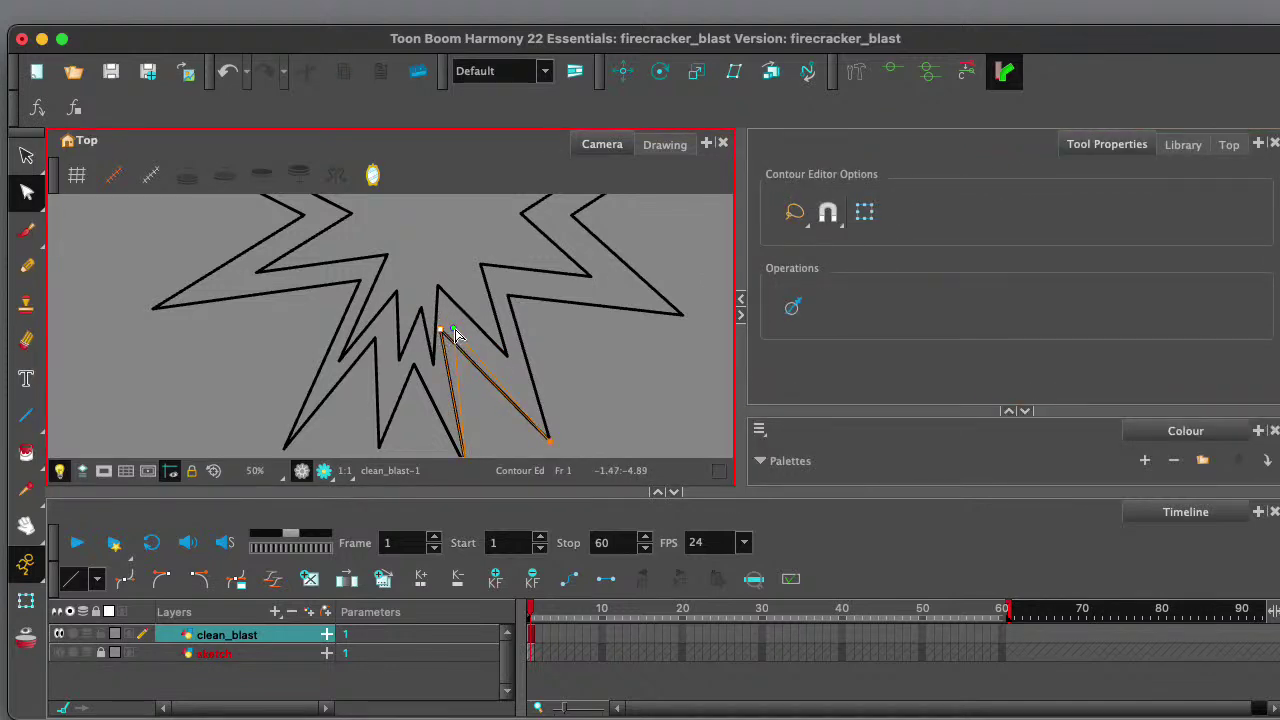
{"action": "left_click", "coordinate": [570, 348]}
{"action": "scroll", "coordinate": [590, 370], "scroll_direction": "down", "scroll_amount": 2}
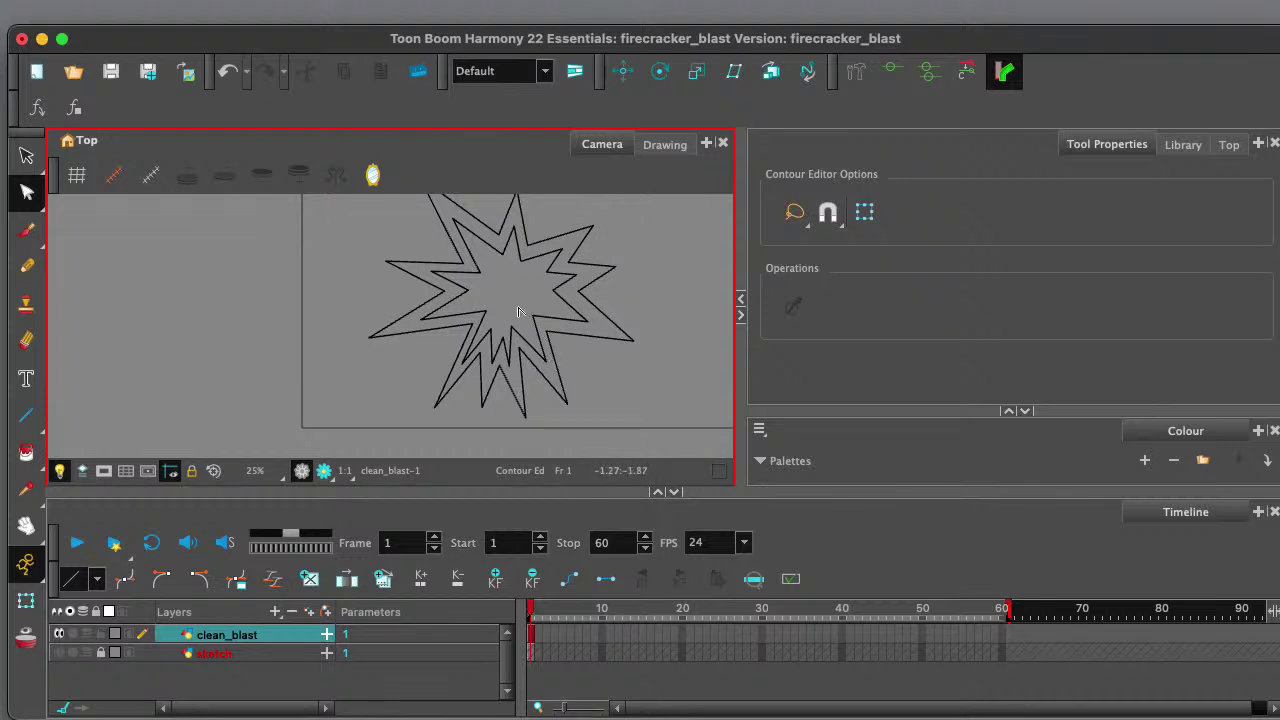
- Select the inner star, duplicate it in place, and nudge the copy diagonally away from the original
{"action": "left_click", "coordinate": [26, 155]}
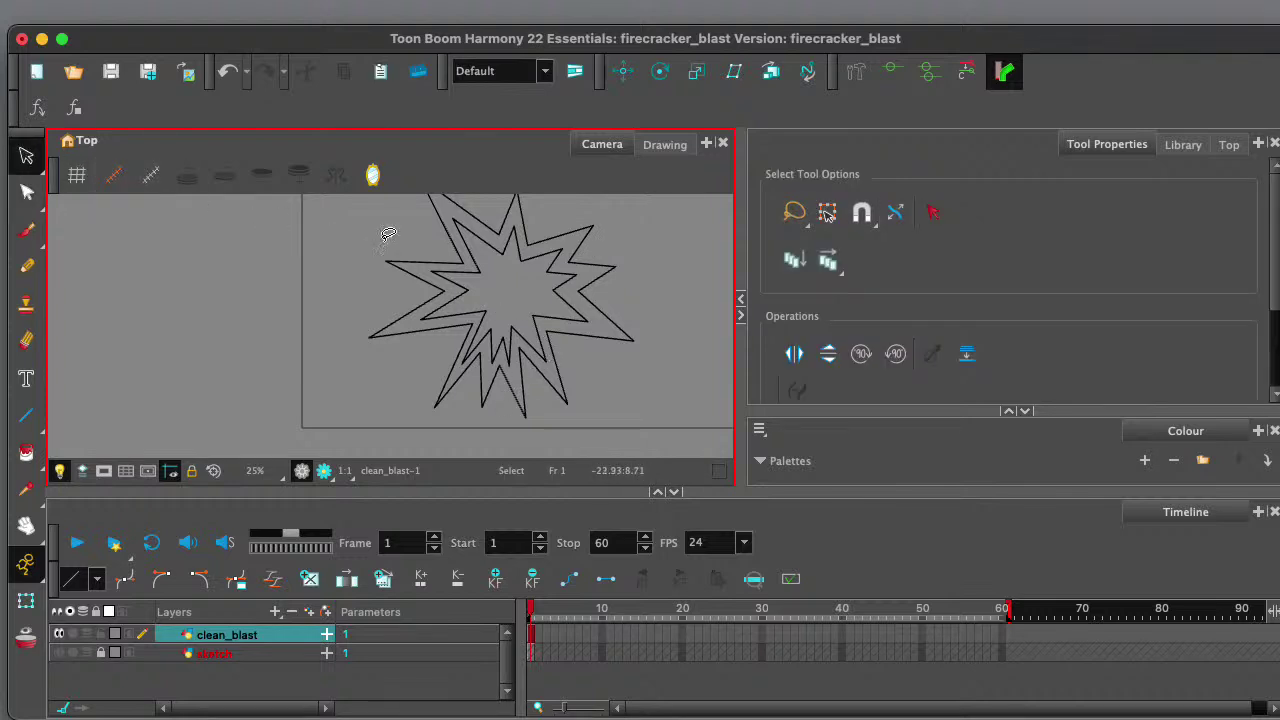
{"action": "scroll", "coordinate": [595, 297], "scroll_direction": "down", "scroll_amount": 1}
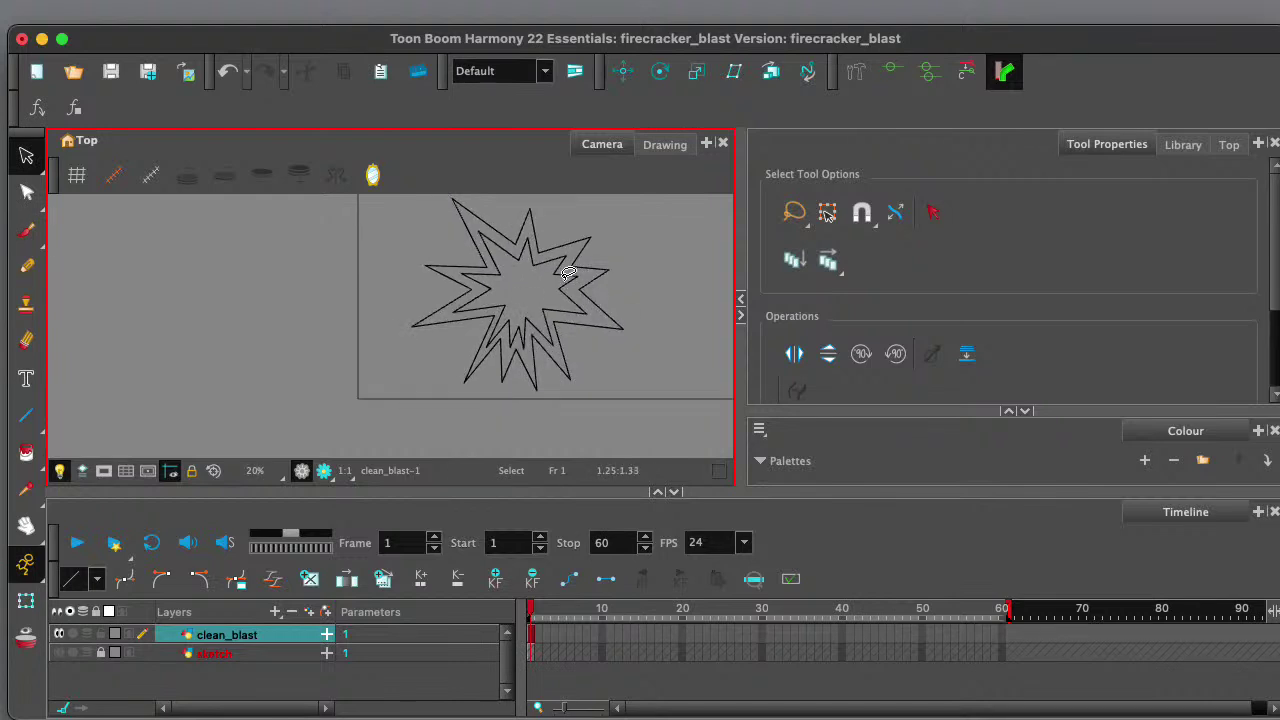
{"action": "left_click", "coordinate": [566, 264]}
{"action": "mouse_move", "coordinate": [566, 286]}
{"action": "left_mouse_down"}
{"action": "mouse_move", "coordinate": [556, 268]}
{"action": "mouse_move", "coordinate": [500, 262]}
{"action": "mouse_move", "coordinate": [488, 290]}
{"action": "mouse_move", "coordinate": [520, 321]}
{"action": "mouse_move", "coordinate": [540, 318]}
{"action": "left_mouse_up"}
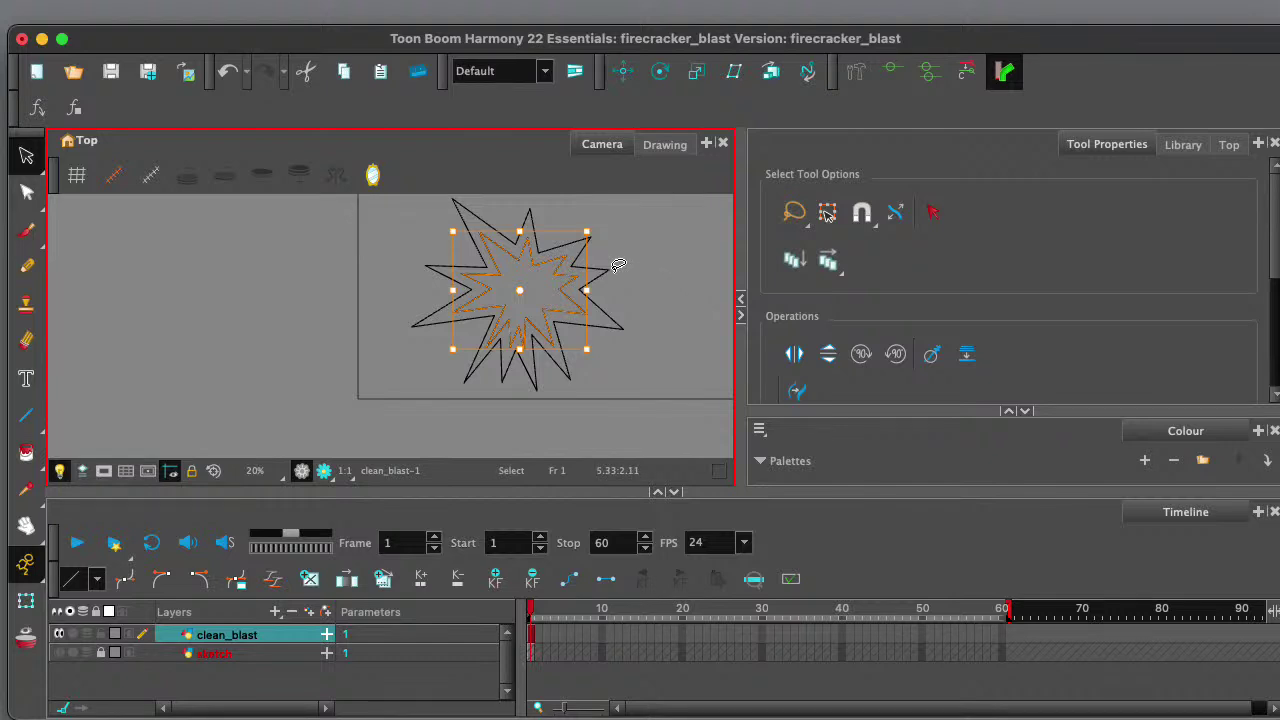
{"action": "key", "text": "Right"}
{"action": "key", "text": "Down"}
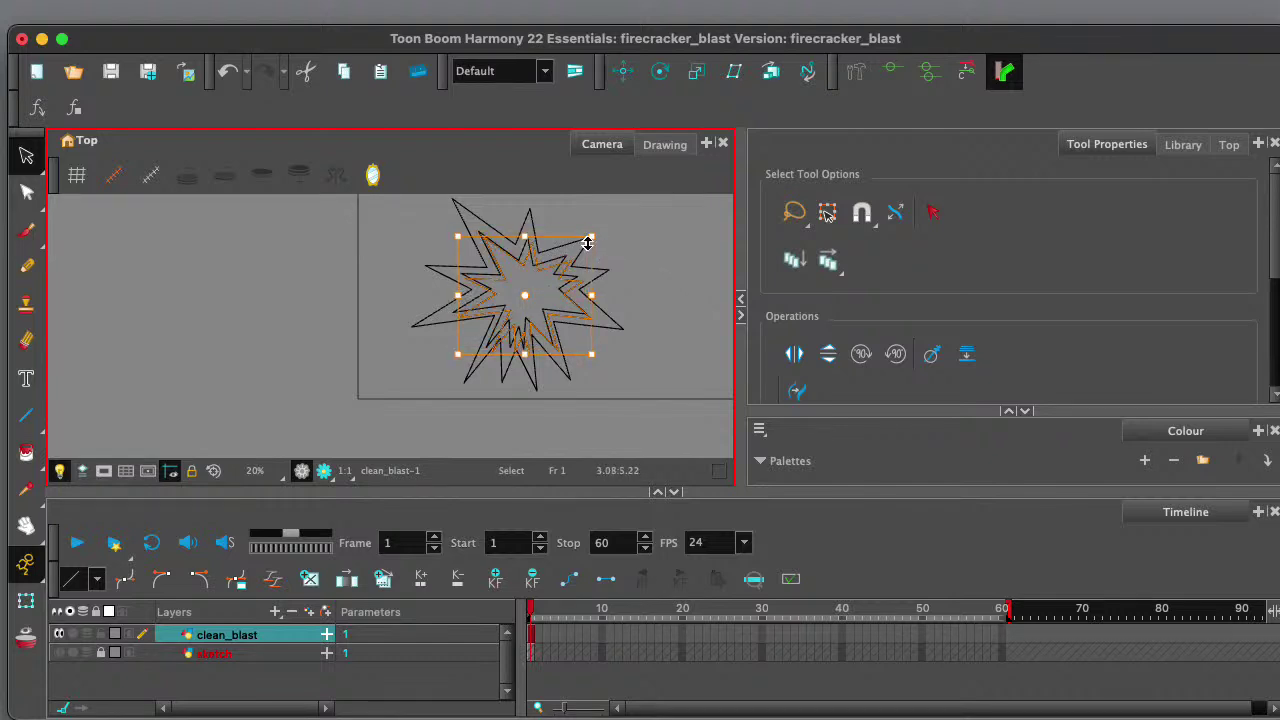
- Scale the copy down into a smaller third star and move it to the centre of the burst
{"action": "left_click_drag", "start_coordinate": [590, 241], "coordinate": [553, 275]}
{"action": "scroll", "coordinate": [552, 302], "scroll_direction": "up", "scroll_amount": 2}
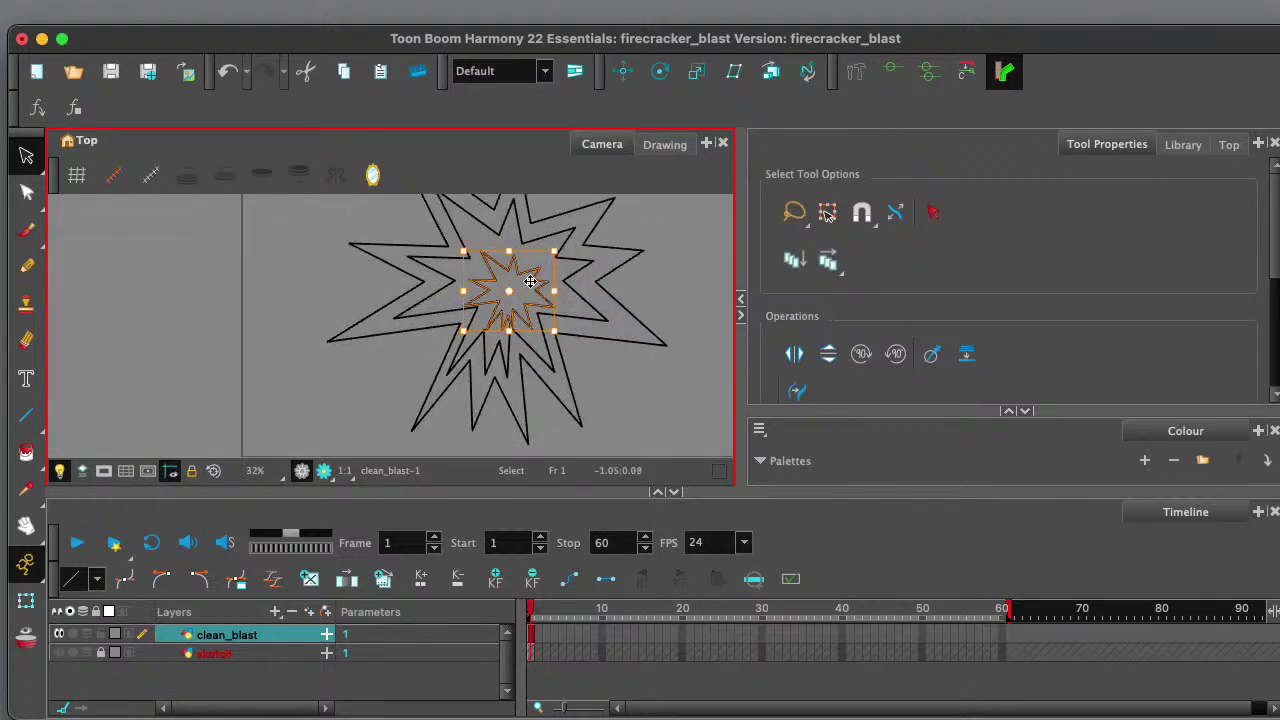
{"action": "key", "text": "Up"}
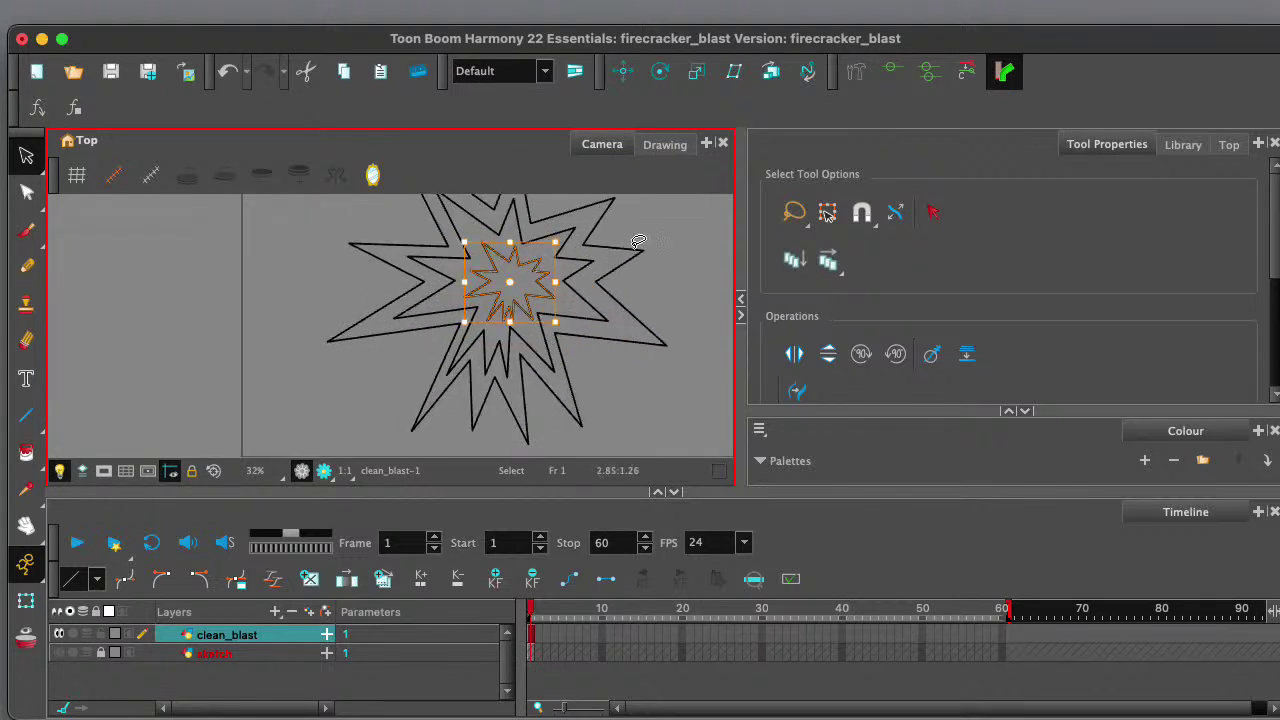
{"action": "left_click_drag", "start_coordinate": [570, 243], "coordinate": [557, 230]}
{"action": "left_click", "coordinate": [690, 254]}
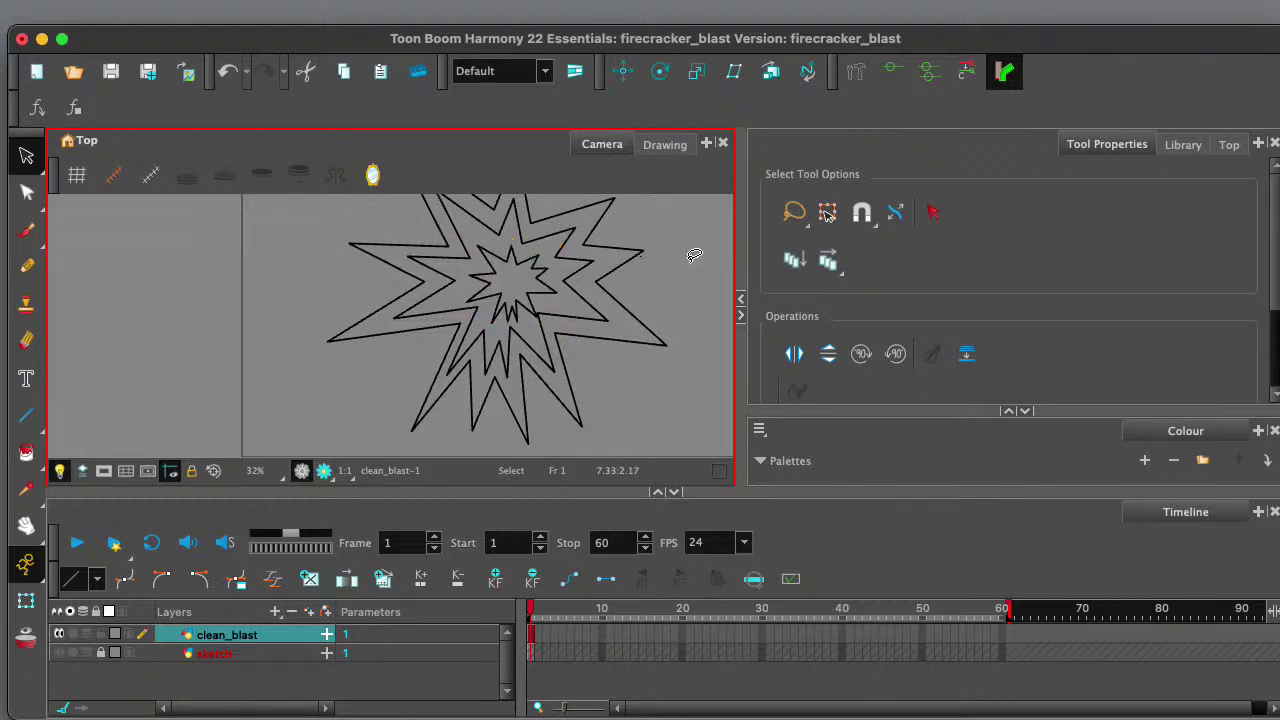
- With the Contour Editor, stretch the third star's lower-right spike tip outward, clear of the surrounding star's notch
{"action": "scroll", "coordinate": [690, 262], "scroll_direction": "left", "scroll_amount": 3}
{"action": "scroll", "coordinate": [651, 286], "scroll_direction": "up", "scroll_amount": 5}
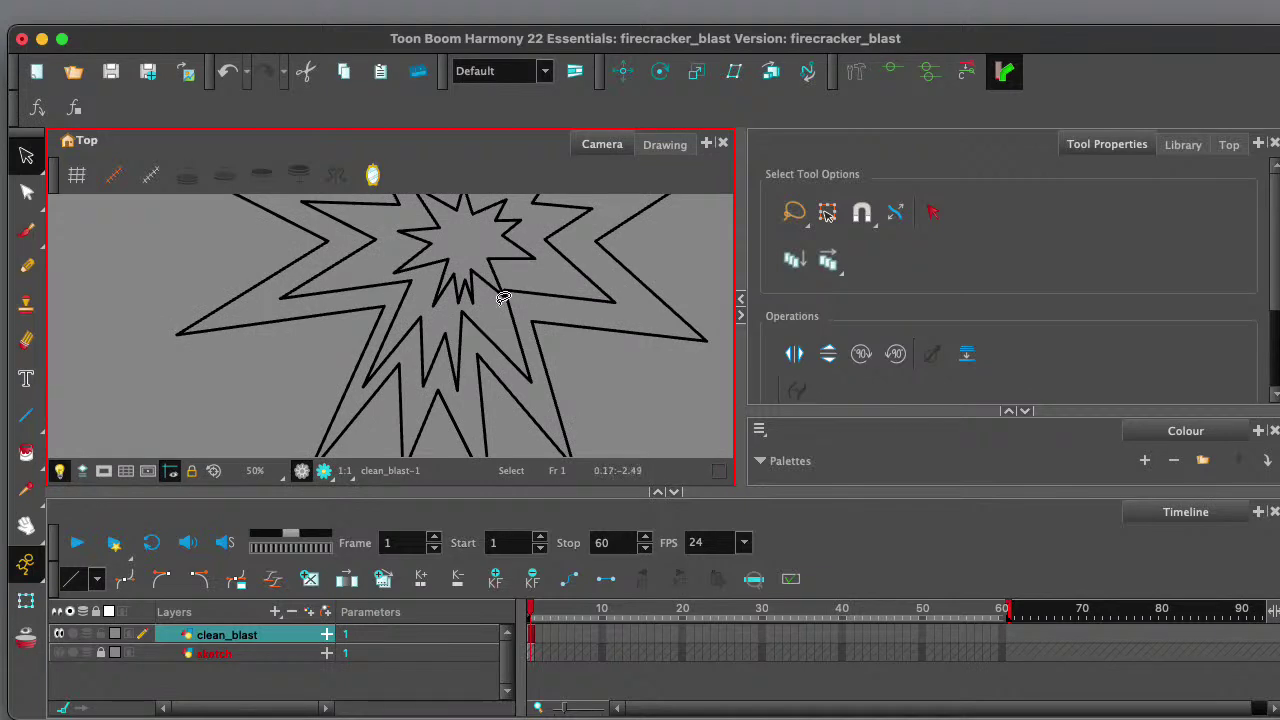
{"action": "left_click", "coordinate": [27, 192]}
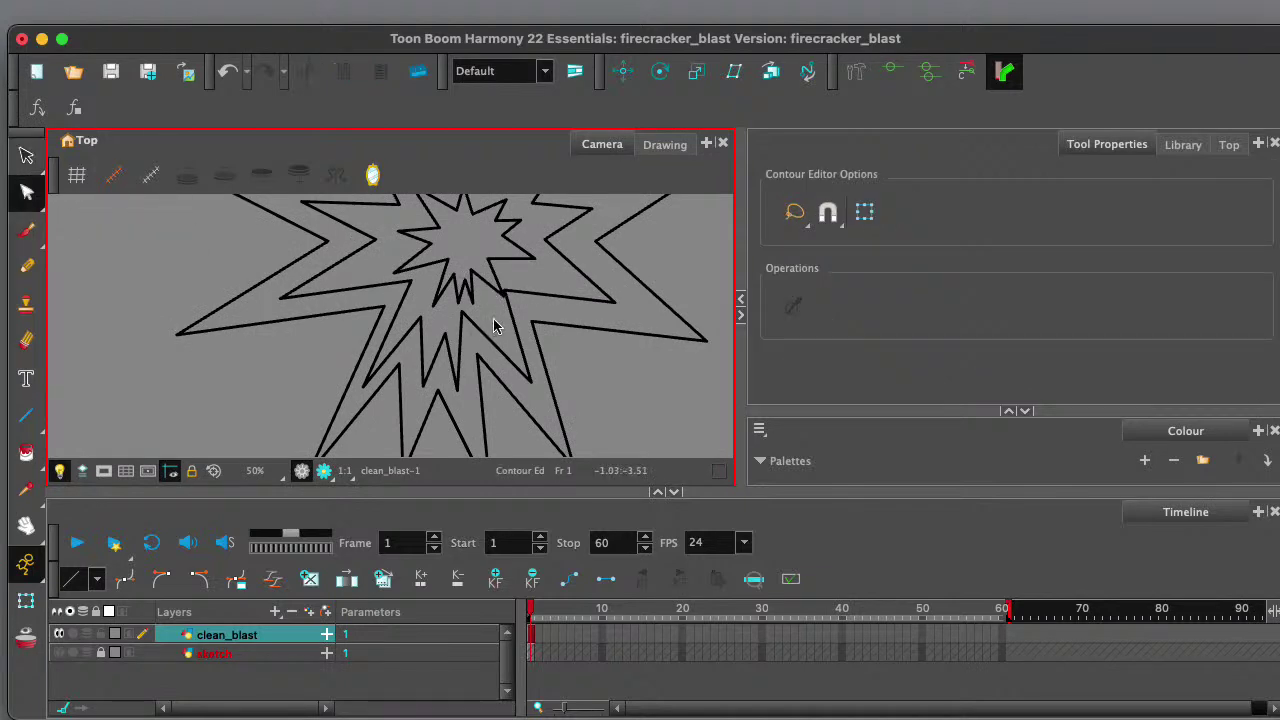
{"action": "left_click", "coordinate": [505, 296]}
{"action": "left_click", "coordinate": [508, 296]}
{"action": "left_click", "coordinate": [490, 286]}
{"action": "mouse_move", "coordinate": [507, 300]}
{"action": "left_mouse_down"}
{"action": "mouse_move", "coordinate": [500, 286]}
{"action": "mouse_move", "coordinate": [514, 278]}
{"action": "mouse_move", "coordinate": [557, 288]}
{"action": "left_mouse_up"}
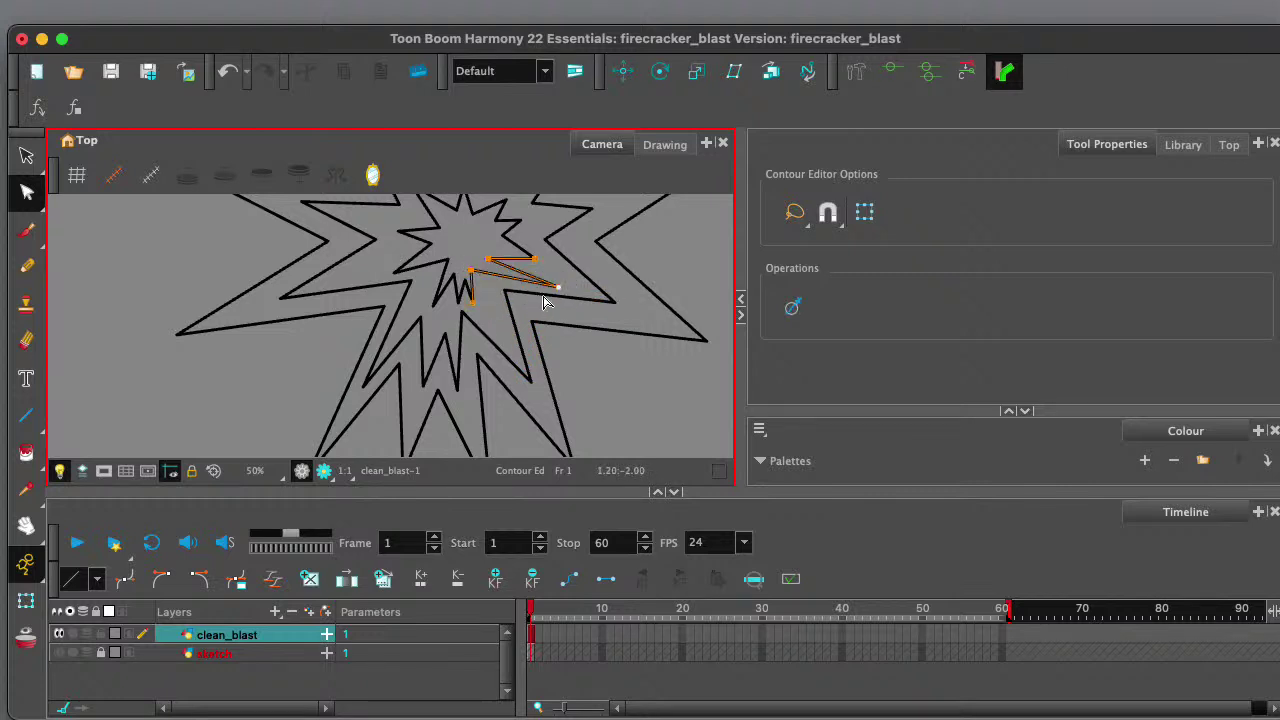
{"action": "left_click", "coordinate": [490, 312]}
- Lengthen the third star's downward spikes so their tips follow the spikes of the surrounding star
{"action": "scroll", "coordinate": [478, 307], "scroll_direction": "up", "scroll_amount": 4}
{"action": "left_click_drag", "start_coordinate": [467, 284], "coordinate": [537, 363]}
{"action": "mouse_move", "coordinate": [467, 203]}
{"action": "left_mouse_down"}
{"action": "mouse_move", "coordinate": [508, 220]}
{"action": "mouse_move", "coordinate": [551, 334]}
{"action": "mouse_move", "coordinate": [499, 345]}
{"action": "mouse_move", "coordinate": [520, 330]}
{"action": "mouse_move", "coordinate": [486, 363]}
{"action": "left_mouse_up"}
{"action": "scroll", "coordinate": [536, 258], "scroll_direction": "down", "scroll_amount": 4}
{"action": "scroll", "coordinate": [495, 368], "scroll_direction": "up", "scroll_amount": 3}
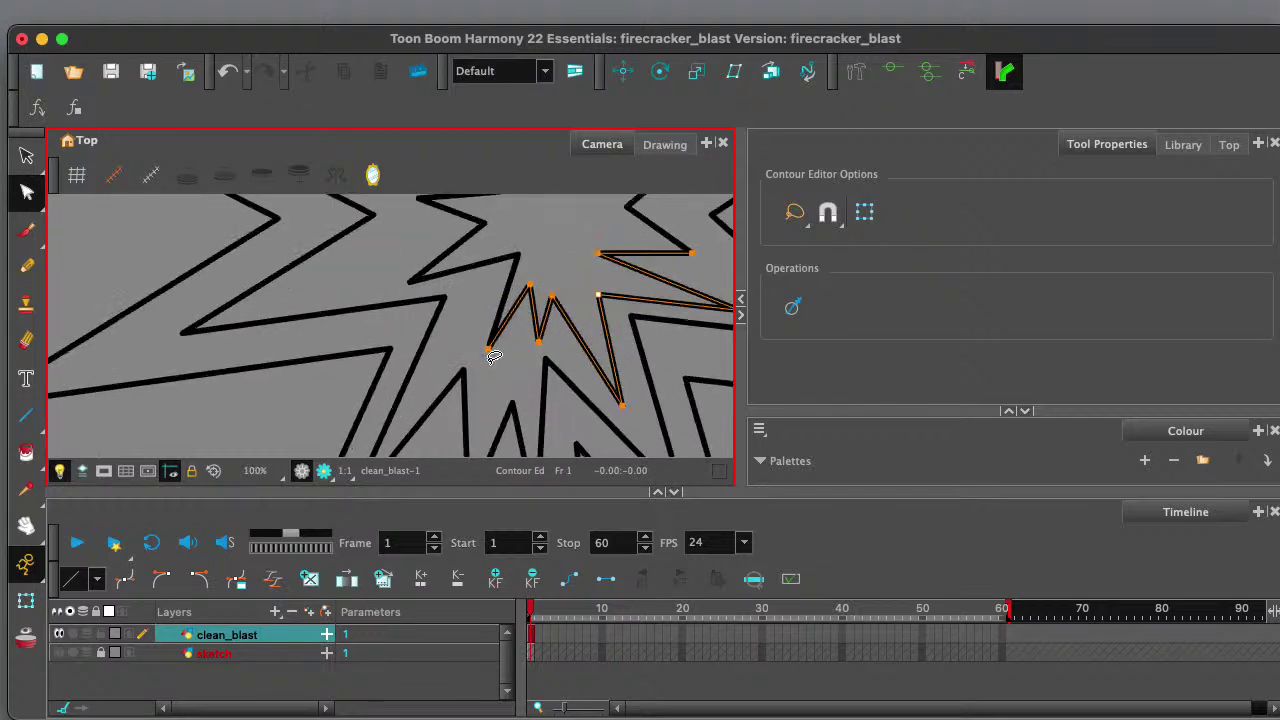
{"action": "left_click_drag", "start_coordinate": [479, 360], "coordinate": [440, 372]}
{"action": "left_click_drag", "start_coordinate": [539, 336], "coordinate": [520, 372]}
{"action": "left_click", "coordinate": [540, 287]}
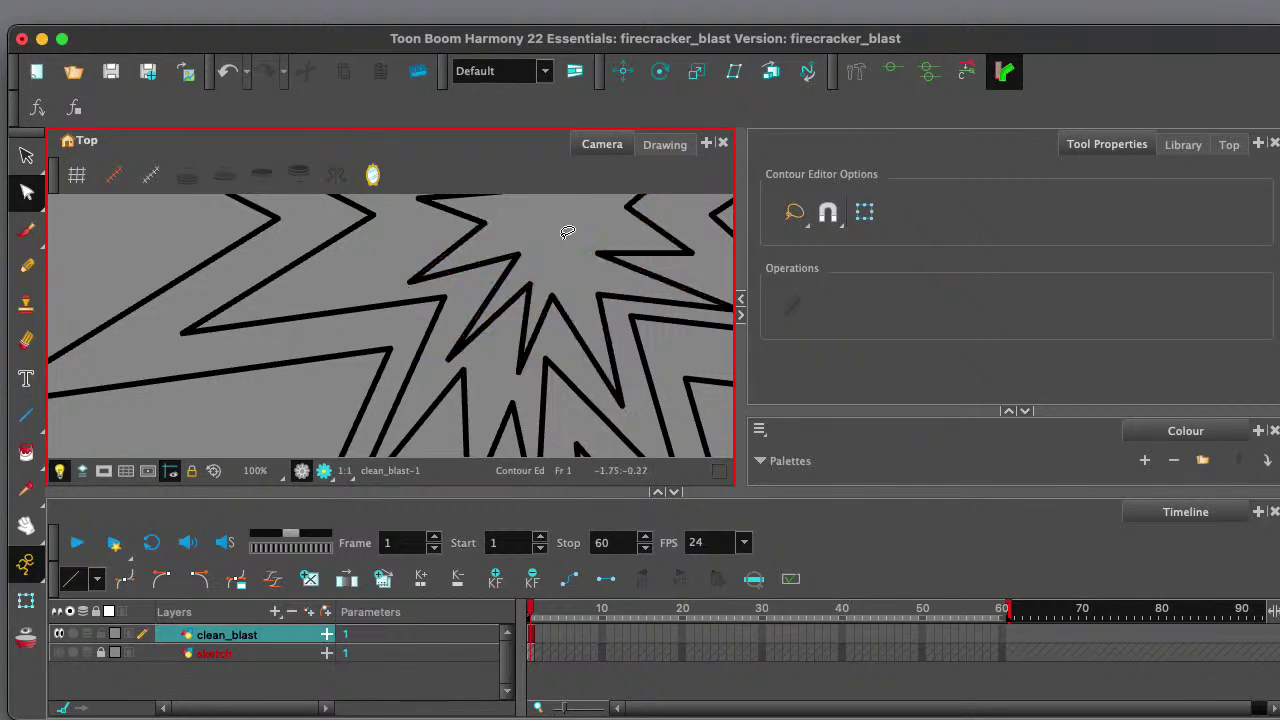
- Extend the third star's top and upper-right spike tips outward
{"action": "scroll", "coordinate": [550, 290], "scroll_direction": "down", "scroll_amount": 4}
{"action": "left_click_drag", "start_coordinate": [602, 247], "coordinate": [574, 311]}
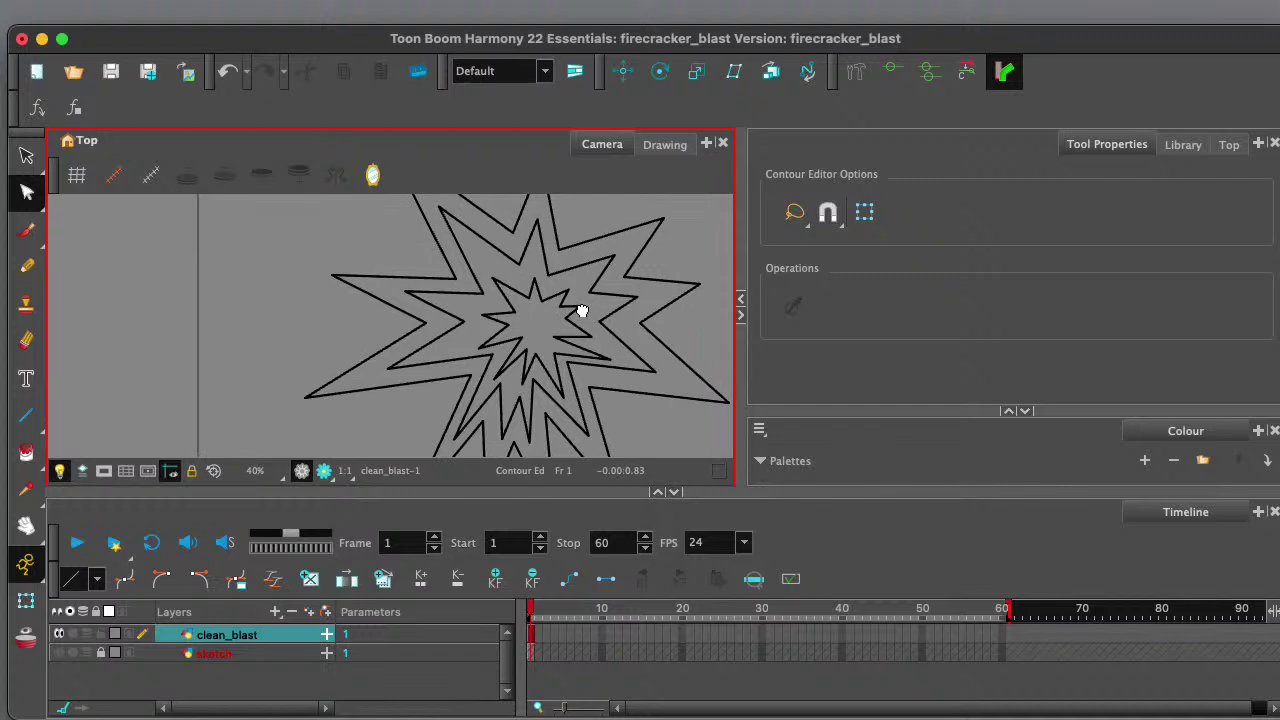
{"action": "left_click", "coordinate": [571, 296]}
{"action": "left_click", "coordinate": [540, 294]}
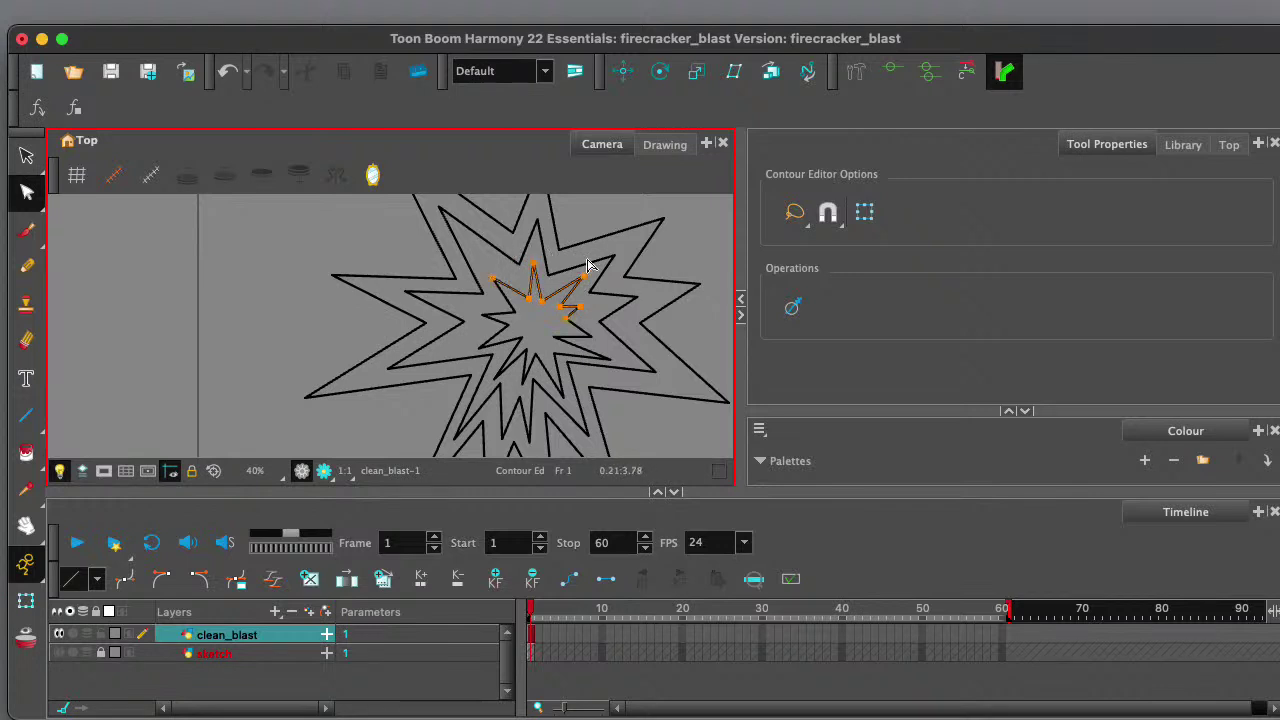
{"action": "left_click", "coordinate": [675, 255]}
{"action": "scroll", "coordinate": [672, 262], "scroll_direction": "down", "scroll_amount": 5}
{"action": "scroll", "coordinate": [666, 284], "scroll_direction": "up", "scroll_amount": 4}
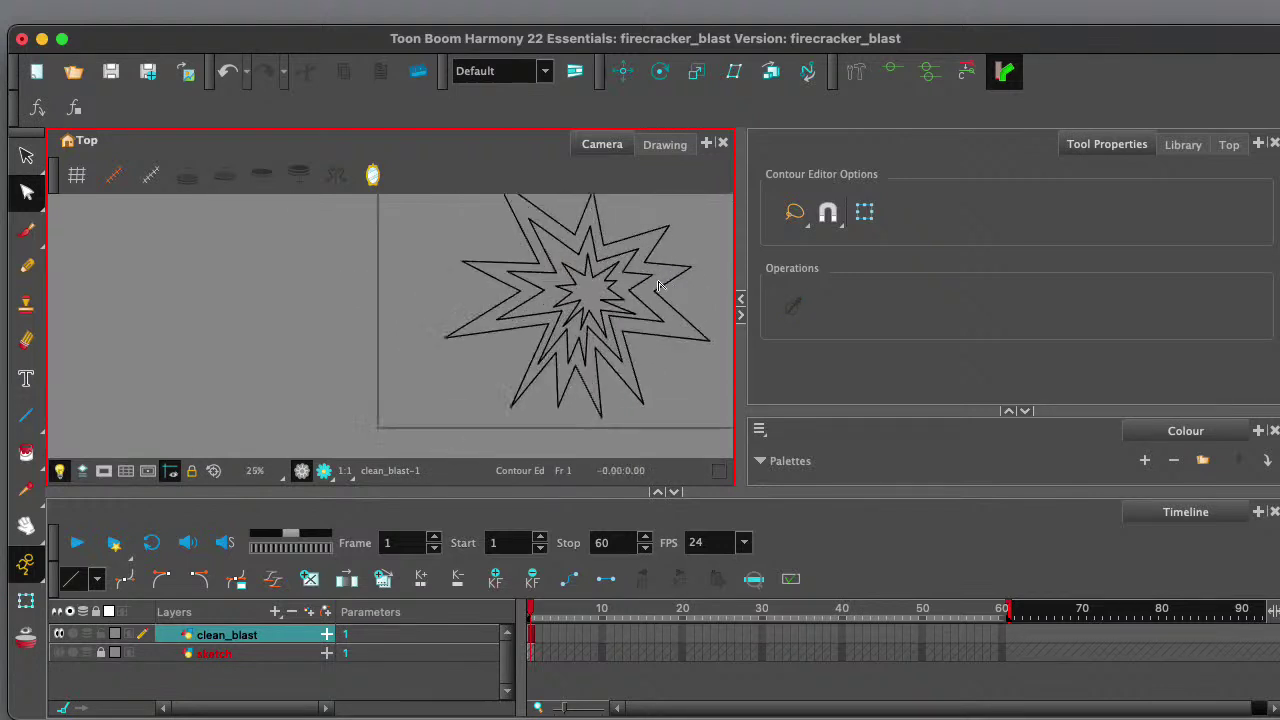
- Select the whole third star and shift it slightly left to centre it within the surrounding star
{"action": "left_click", "coordinate": [27, 155]}
{"action": "left_click", "coordinate": [568, 284]}
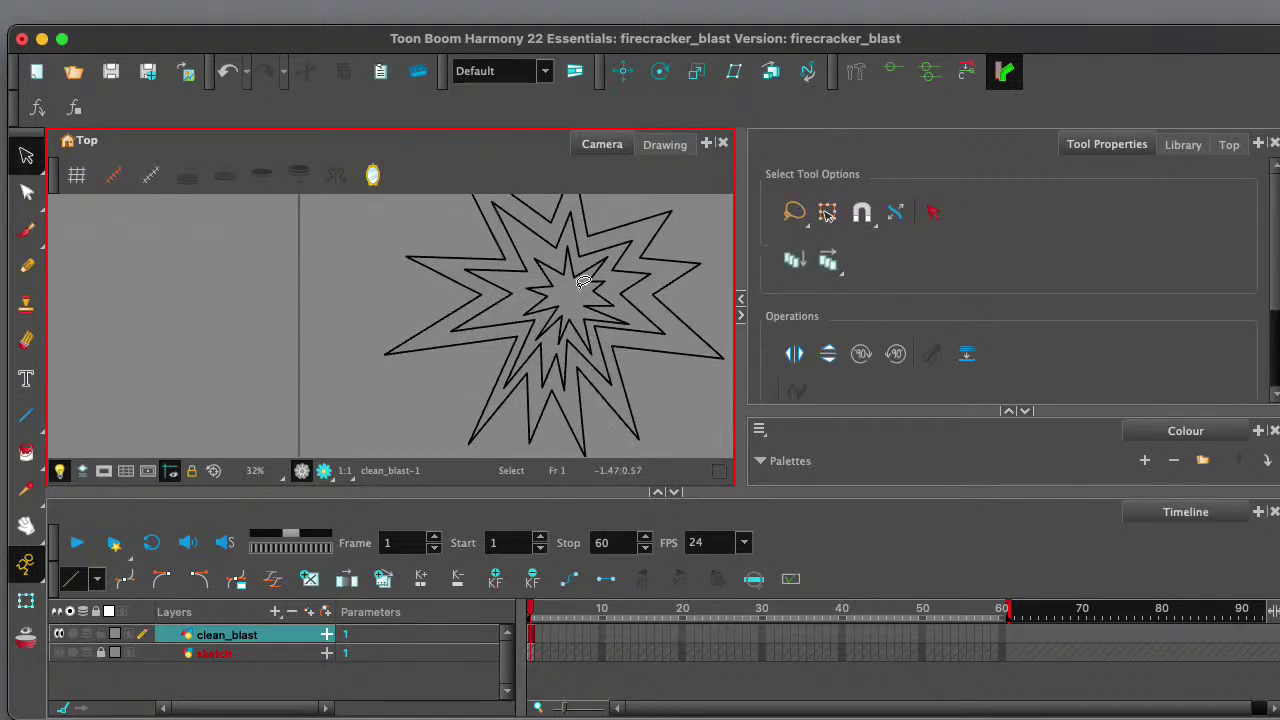
{"action": "mouse_move", "coordinate": [561, 264]}
{"action": "left_mouse_down"}
{"action": "mouse_move", "coordinate": [620, 297]}
{"action": "mouse_move", "coordinate": [560, 268]}
{"action": "mouse_move", "coordinate": [540, 300]}
{"action": "mouse_move", "coordinate": [552, 322]}
{"action": "mouse_move", "coordinate": [582, 328]}
{"action": "mouse_move", "coordinate": [593, 292]}
{"action": "left_mouse_up"}
{"action": "left_click", "coordinate": [708, 234]}
{"action": "left_click", "coordinate": [416, 218]}
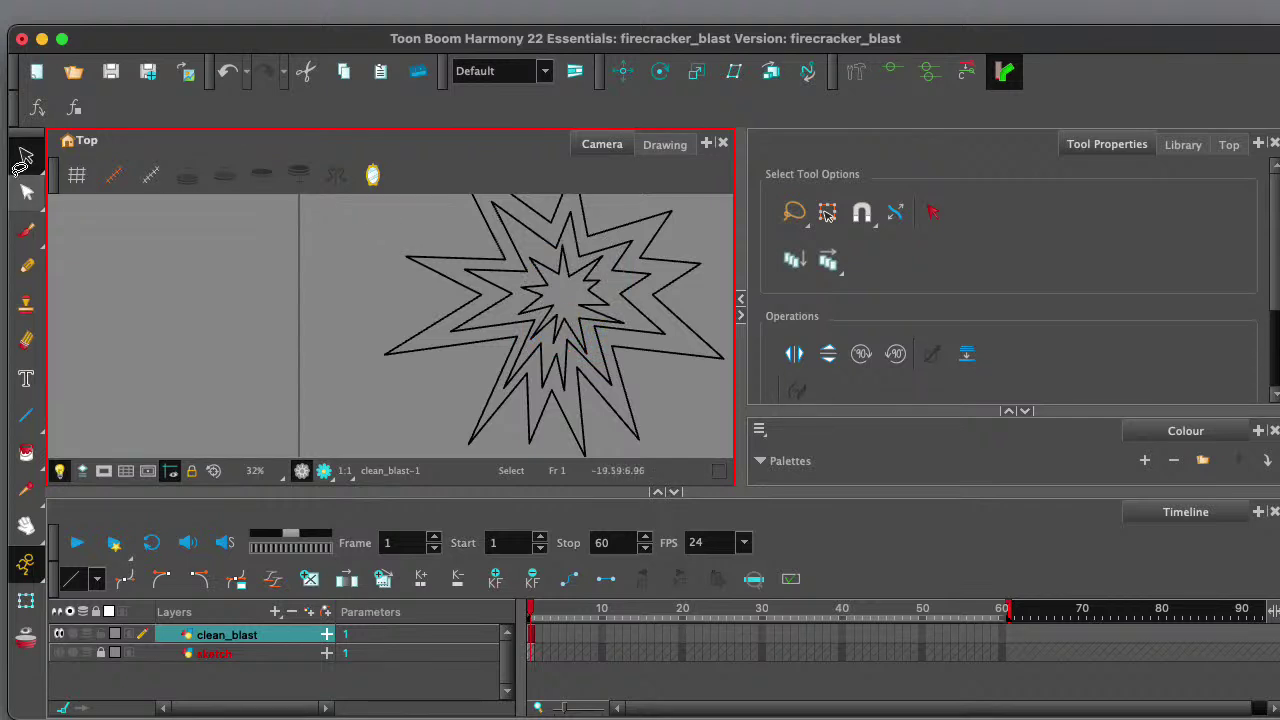
- With the Contour Editor, adjust the third star's top spike tip and raise the notch point beside it
{"action": "left_click", "coordinate": [26, 192]}
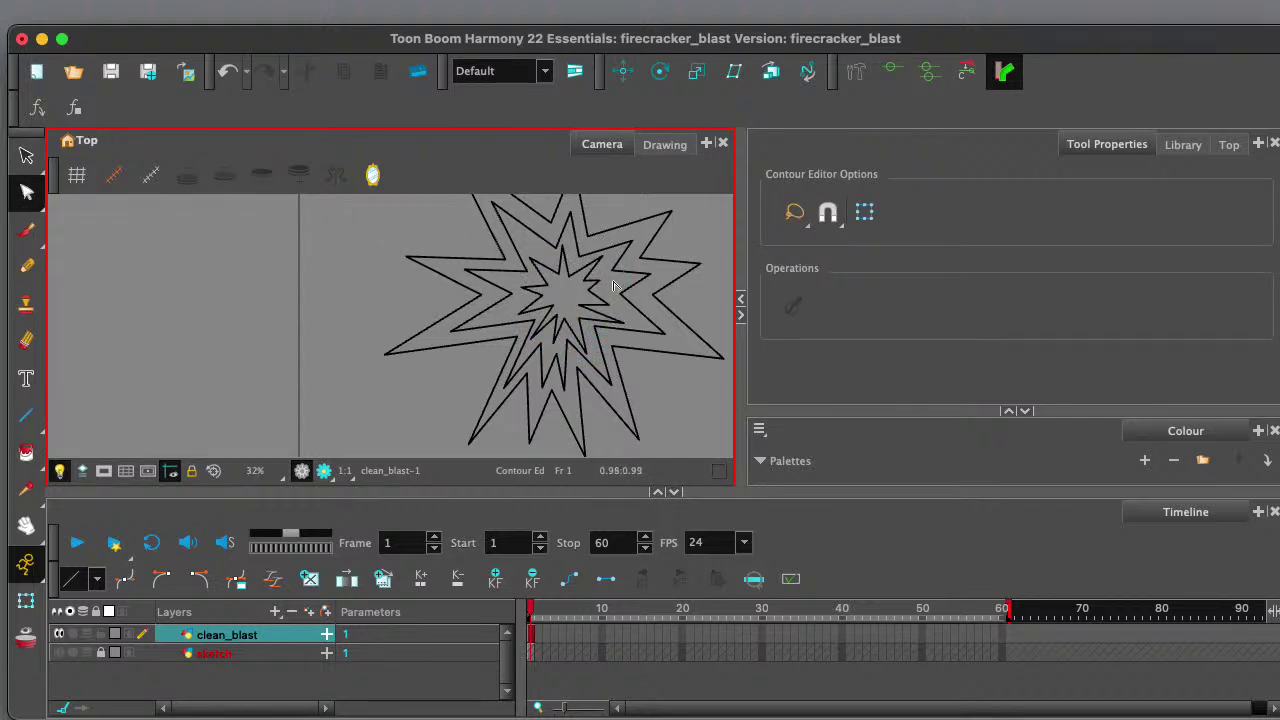
{"action": "left_click", "coordinate": [562, 248]}
{"action": "left_click", "coordinate": [682, 230]}
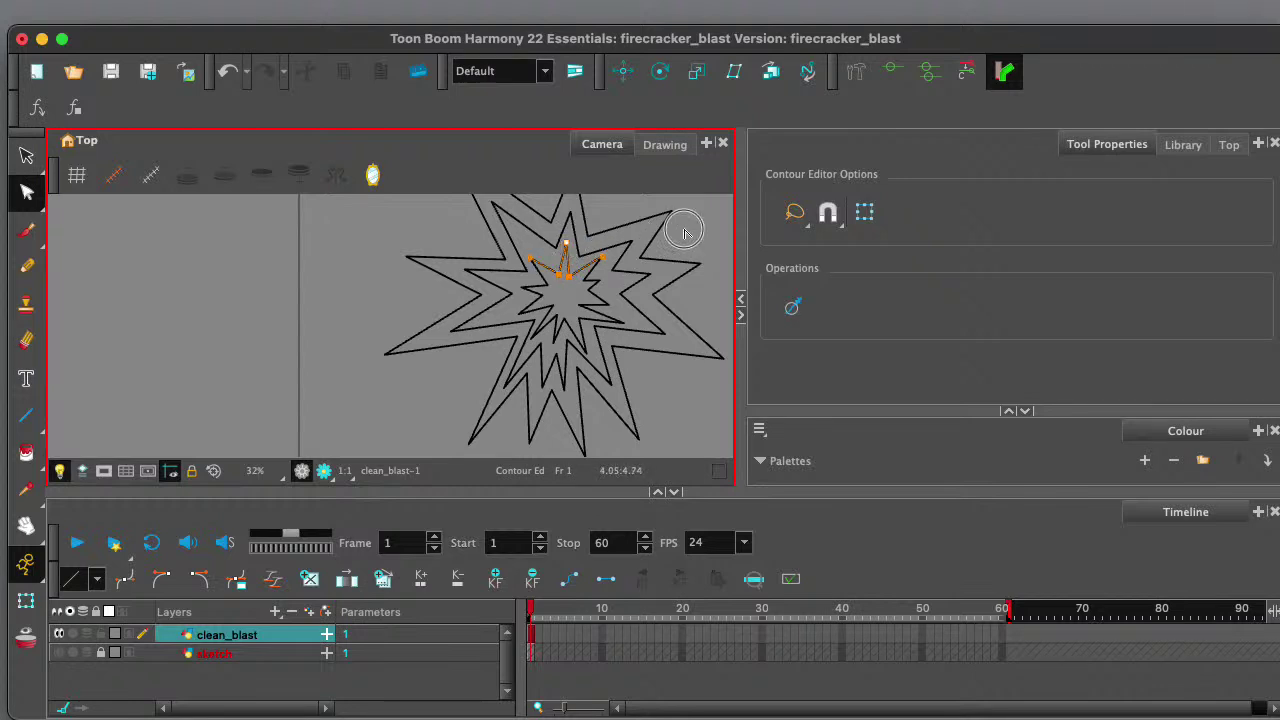
{"action": "left_click", "coordinate": [562, 280]}
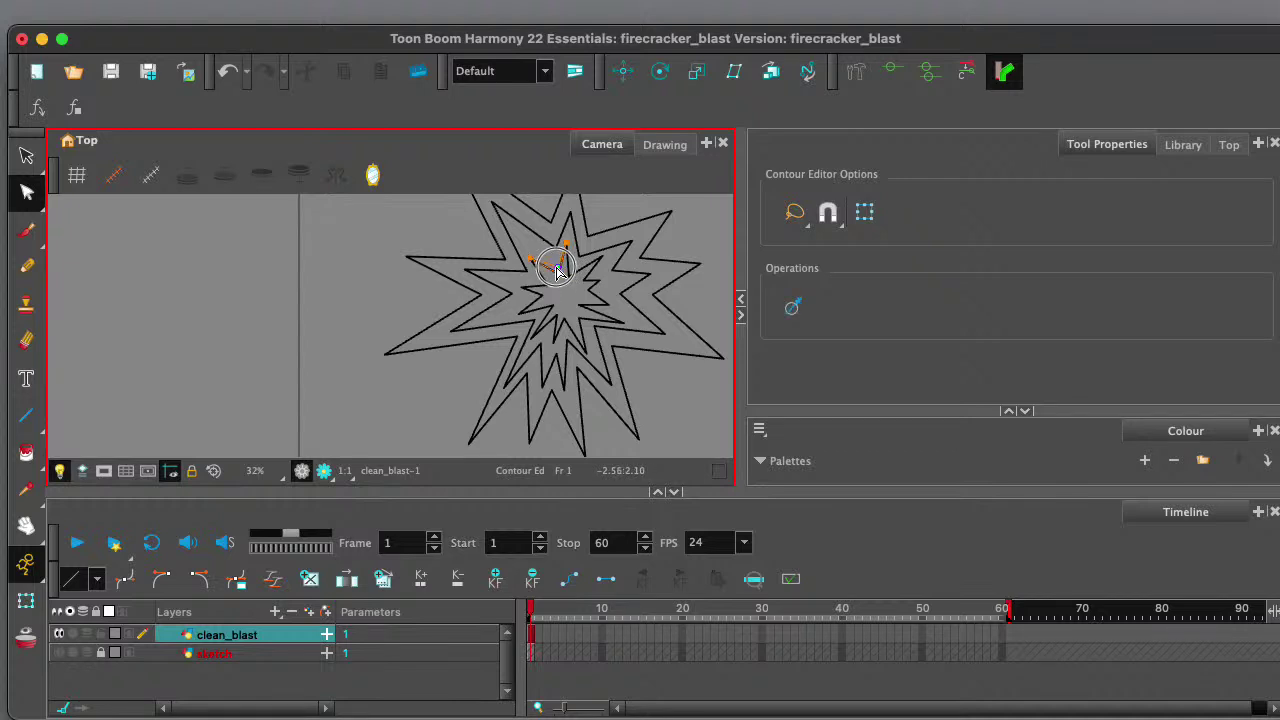
{"action": "left_click", "coordinate": [695, 236]}
{"action": "scroll", "coordinate": [587, 273], "scroll_direction": "down", "scroll_amount": 2}
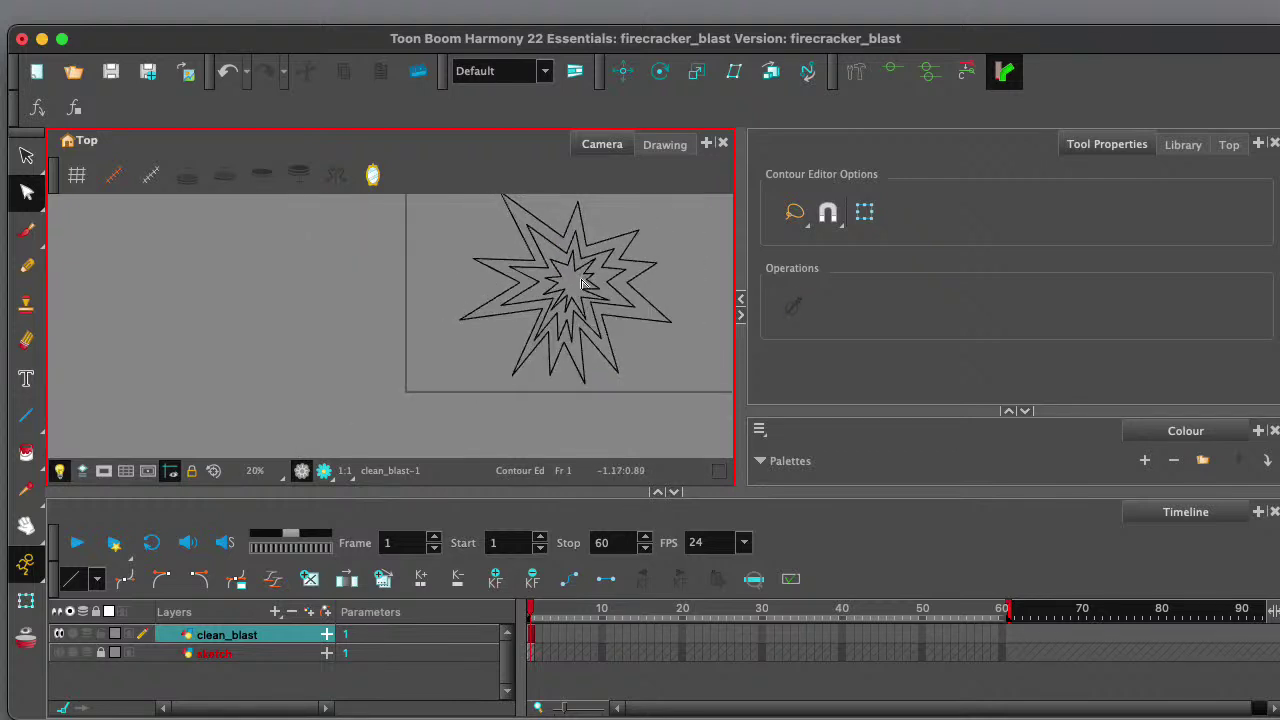
{"action": "scroll", "coordinate": [585, 282], "scroll_direction": "up", "scroll_amount": 3}
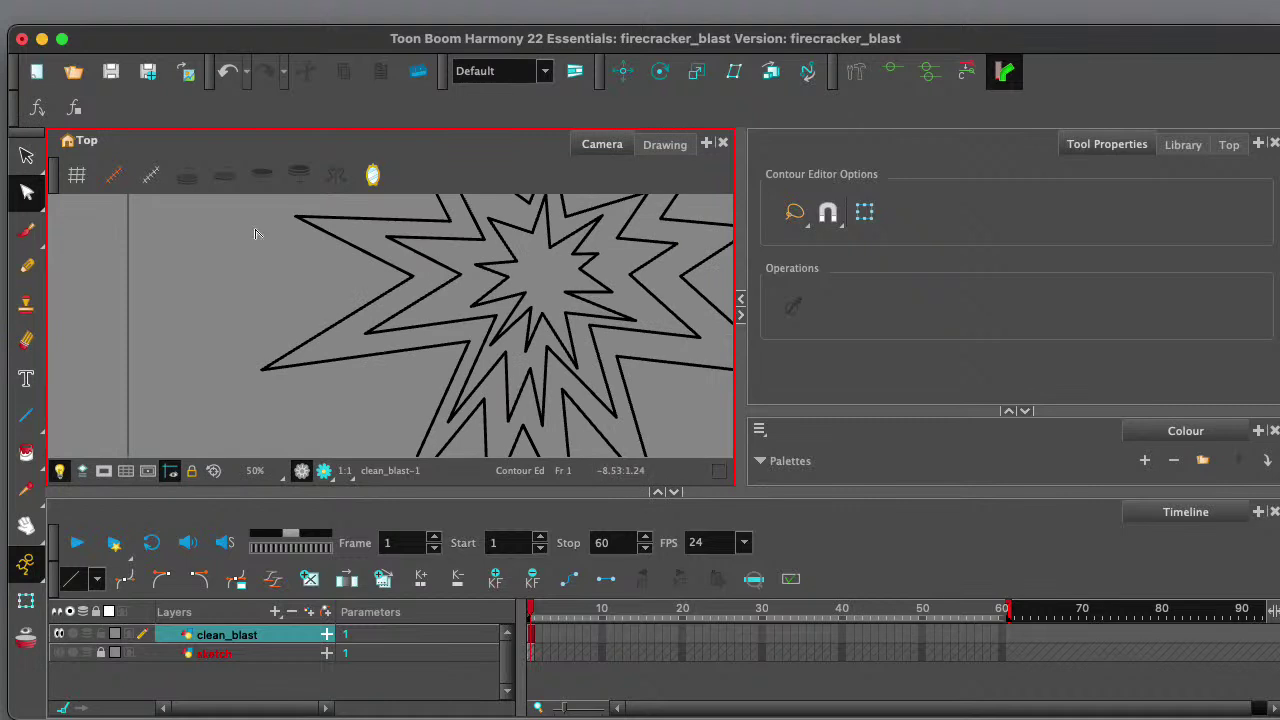
- Duplicate the third star and scale the copy down into a tiny fourth star at the burst's centre
{"action": "left_click", "coordinate": [26, 156]}
{"action": "scroll", "coordinate": [537, 269], "scroll_direction": "down", "scroll_amount": 2}
{"action": "mouse_move", "coordinate": [541, 307]}
{"action": "left_mouse_down"}
{"action": "mouse_move", "coordinate": [555, 315]}
{"action": "mouse_move", "coordinate": [570, 285]}
{"action": "mouse_move", "coordinate": [548, 258]}
{"action": "mouse_move", "coordinate": [522, 258]}
{"action": "mouse_move", "coordinate": [505, 295]}
{"action": "mouse_move", "coordinate": [540, 318]}
{"action": "left_mouse_up"}
{"action": "mouse_move", "coordinate": [591, 269]}
{"action": "left_mouse_down"}
{"action": "mouse_move", "coordinate": [545, 245]}
{"action": "mouse_move", "coordinate": [510, 290]}
{"action": "mouse_move", "coordinate": [541, 318]}
{"action": "mouse_move", "coordinate": [595, 295]}
{"action": "mouse_move", "coordinate": [585, 268]}
{"action": "left_mouse_up"}
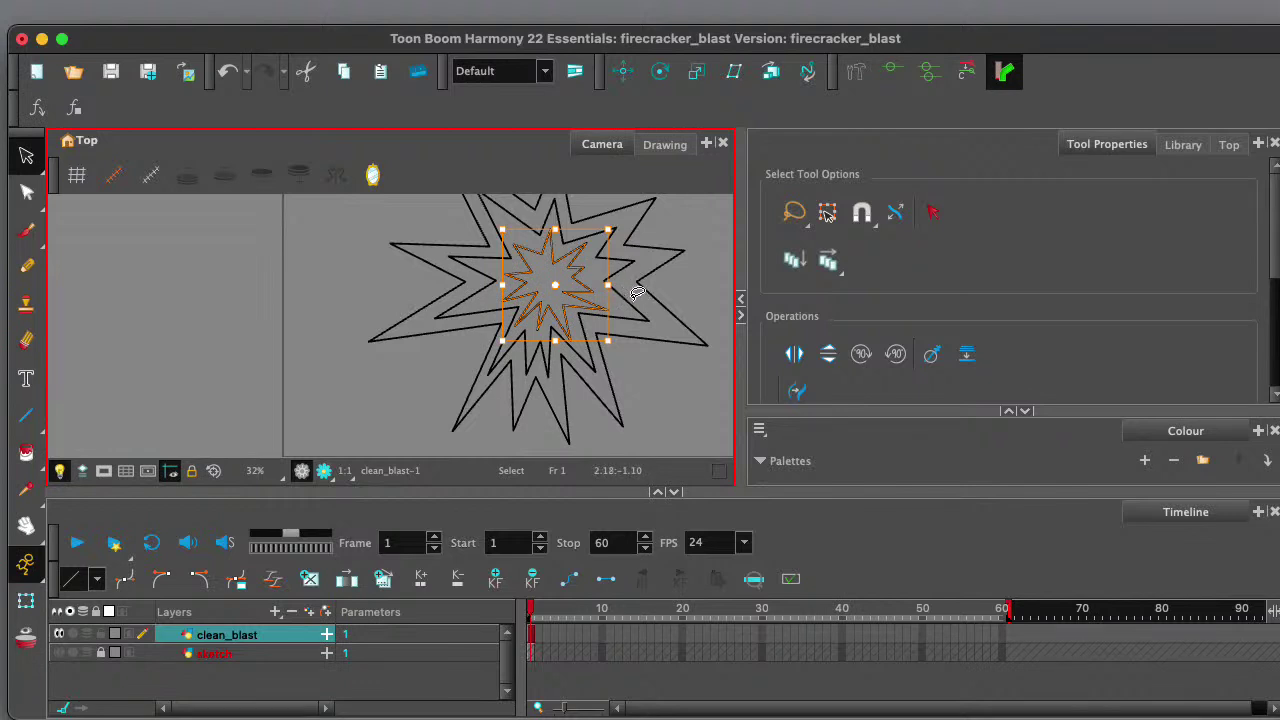
{"action": "left_click_drag", "start_coordinate": [610, 235], "coordinate": [566, 273]}
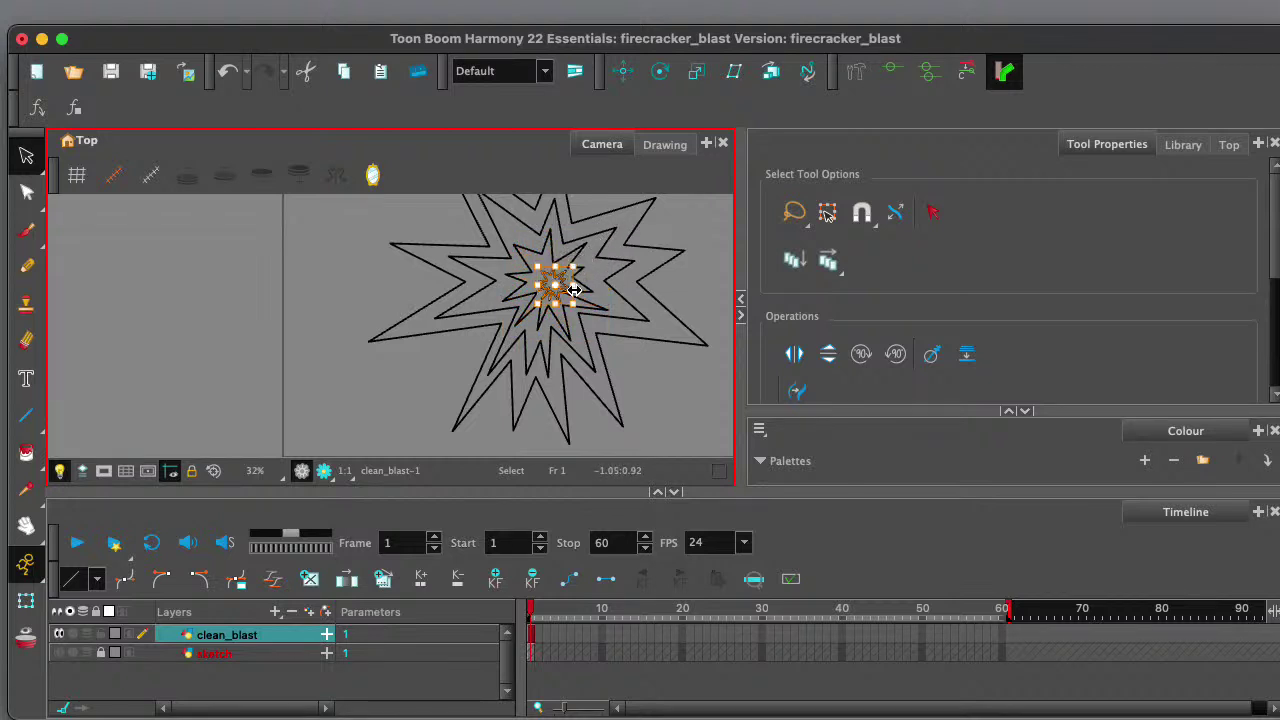
{"action": "scroll", "coordinate": [566, 273], "scroll_direction": "up", "scroll_amount": 4}
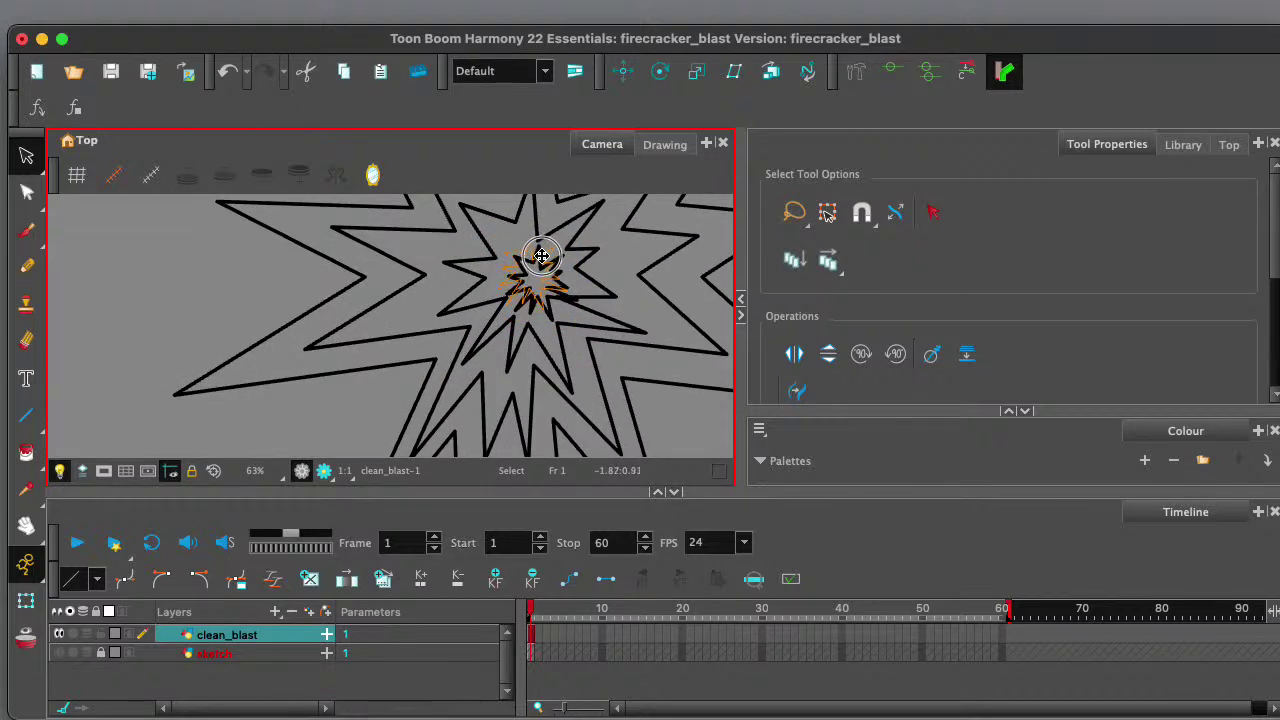
{"action": "scroll", "coordinate": [582, 276], "scroll_direction": "up", "scroll_amount": 2}
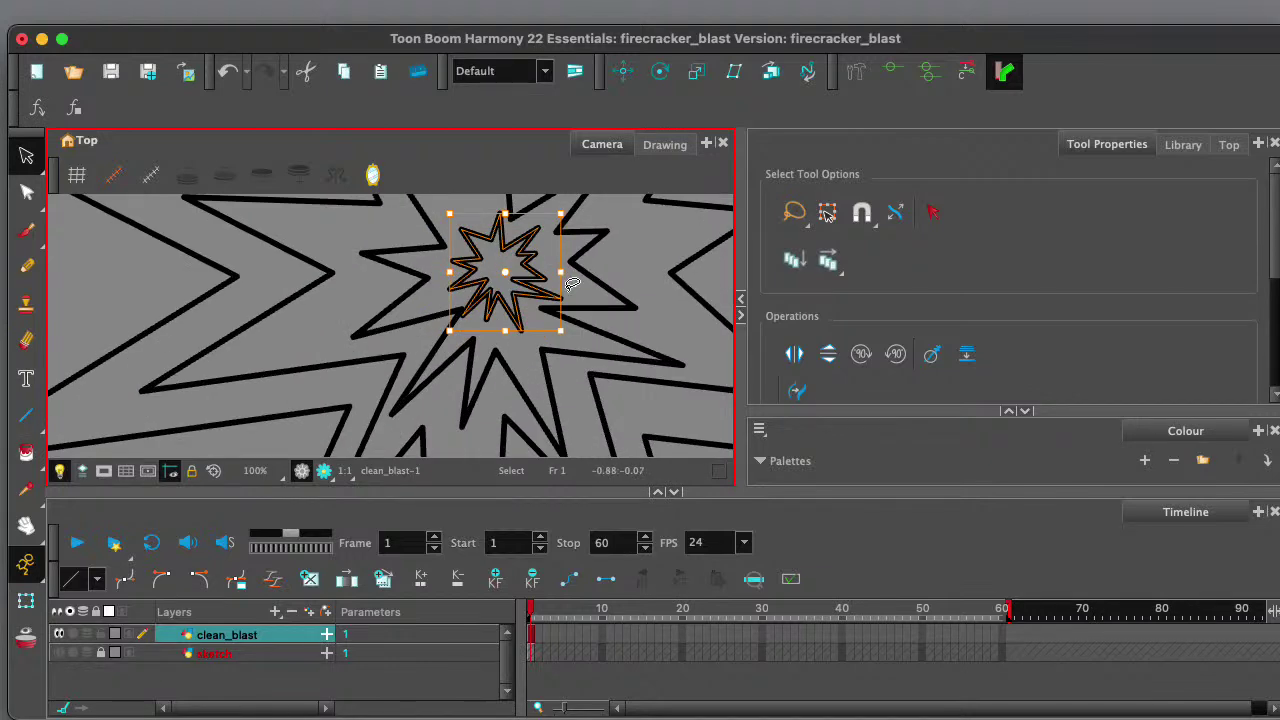
{"action": "left_click", "coordinate": [580, 279]}
- With the Contour Editor, pull the fourth star's lower-left spike tip inward, off the surrounding outline
{"action": "scroll", "coordinate": [585, 275], "scroll_direction": "down", "scroll_amount": 2}
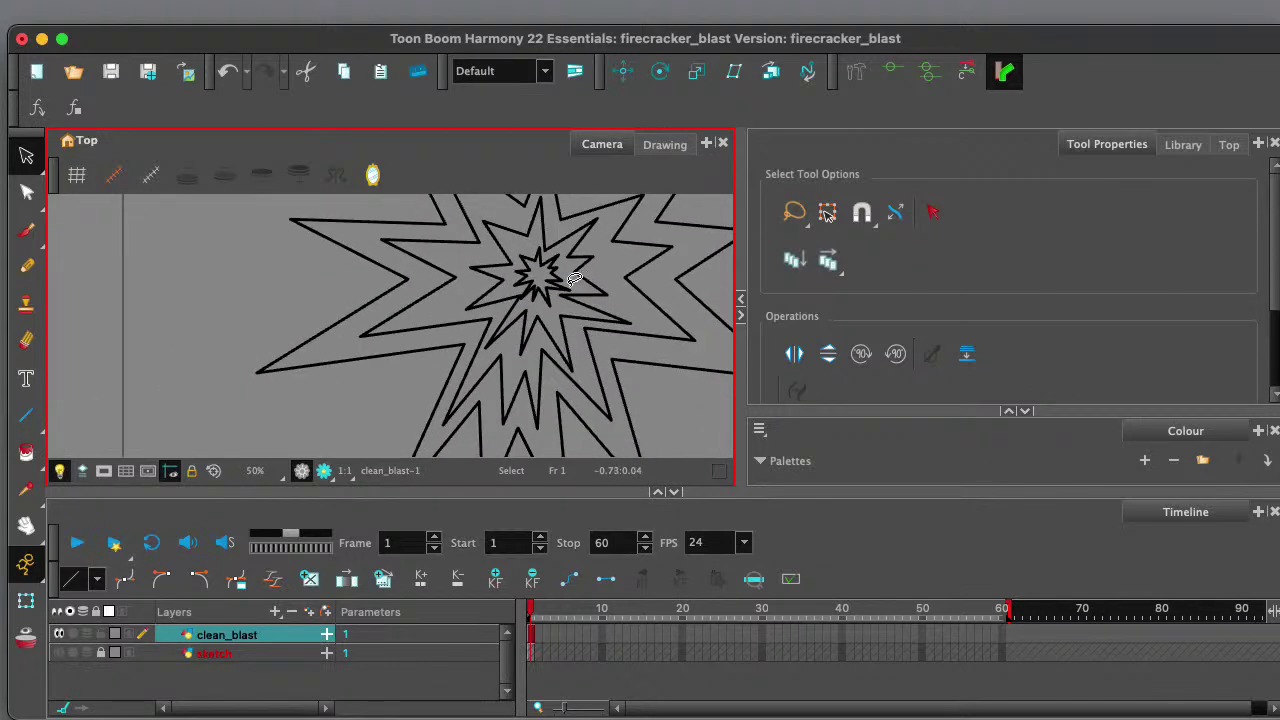
{"action": "scroll", "coordinate": [585, 275], "scroll_direction": "up", "scroll_amount": 5}
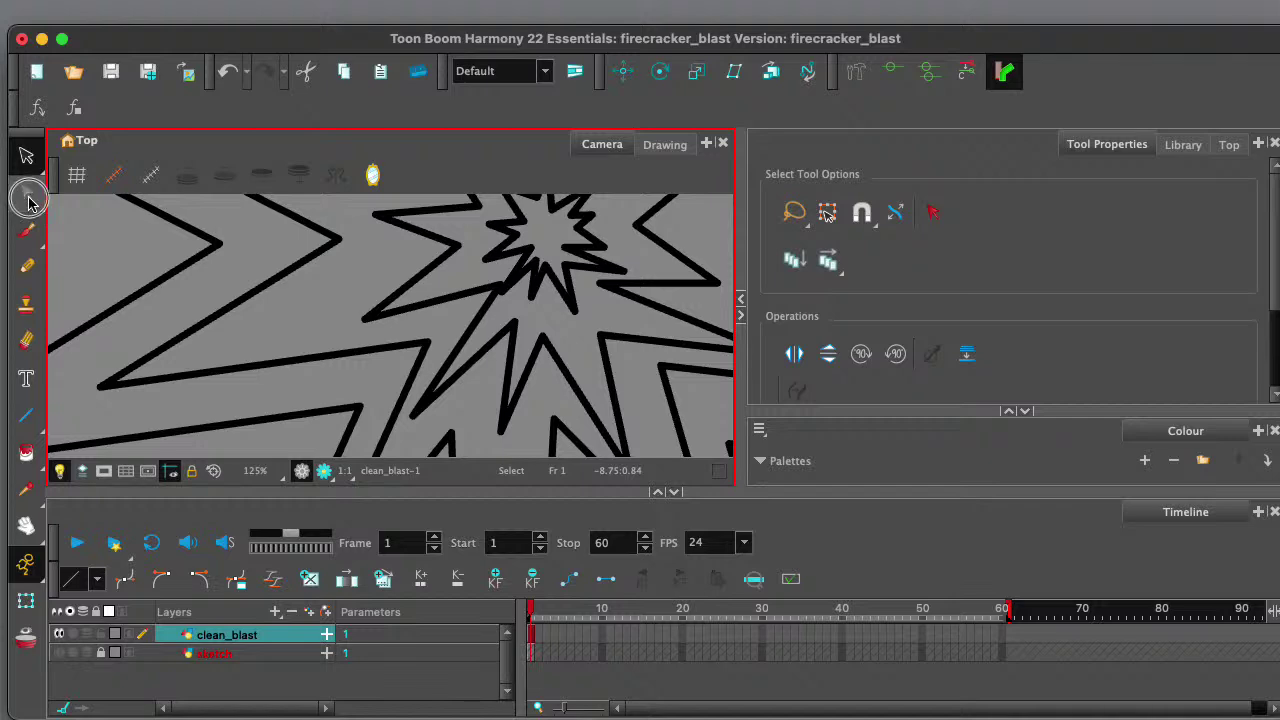
{"action": "left_click", "coordinate": [27, 195]}
{"action": "left_click", "coordinate": [508, 296]}
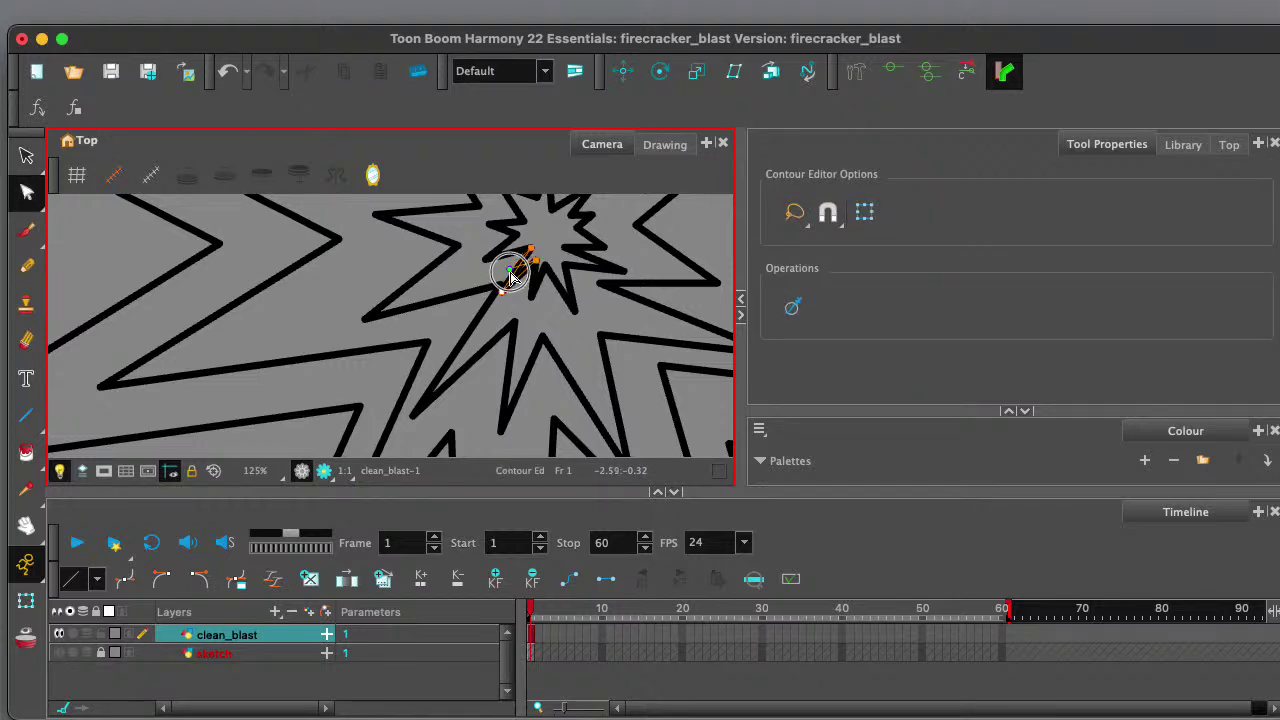
{"action": "scroll", "coordinate": [525, 266], "scroll_direction": "down", "scroll_amount": 2}
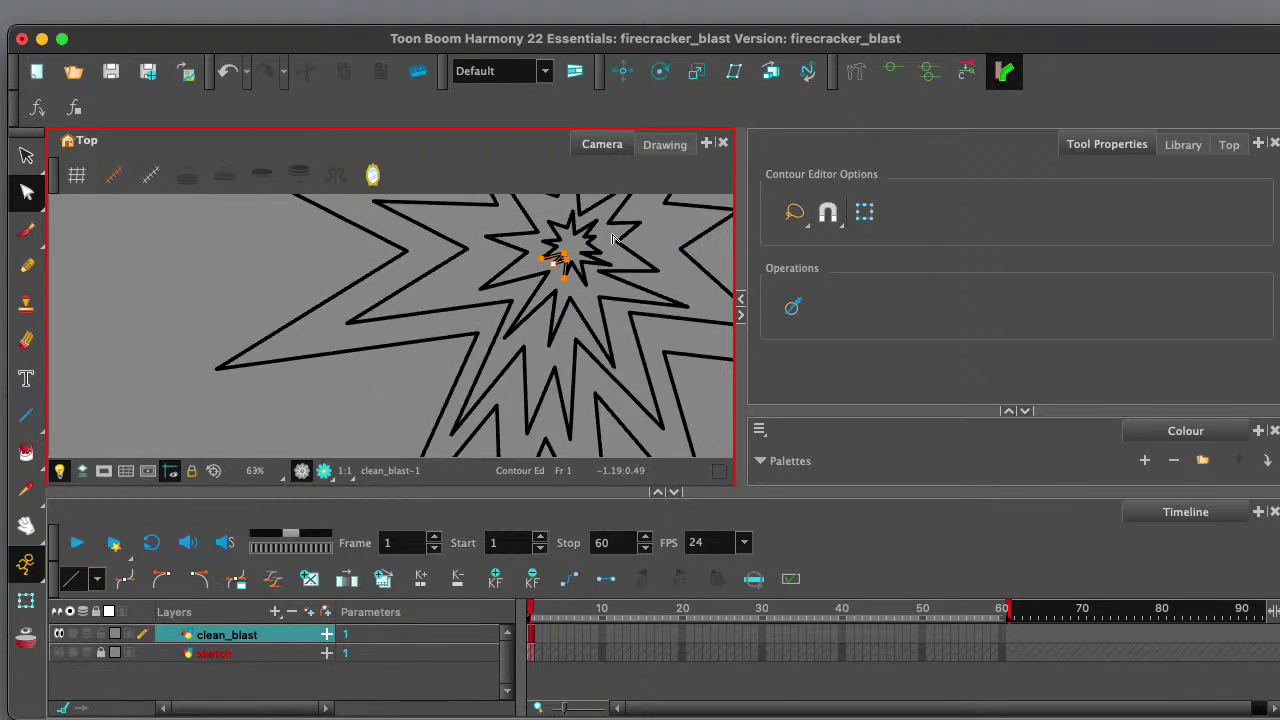
- Extend the fourth star's top, upper-left and lower-left spike tips outward
{"action": "key", "text": "space"}
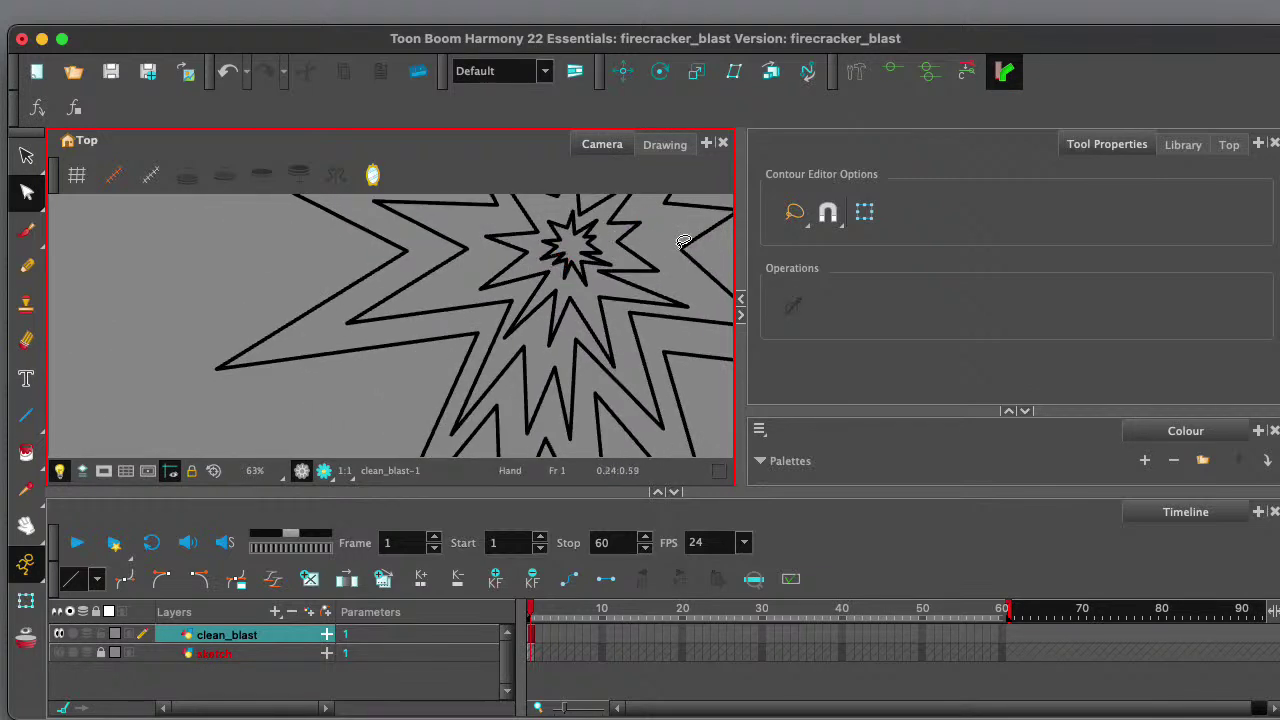
{"action": "left_click_drag", "start_coordinate": [664, 248], "coordinate": [672, 298]}
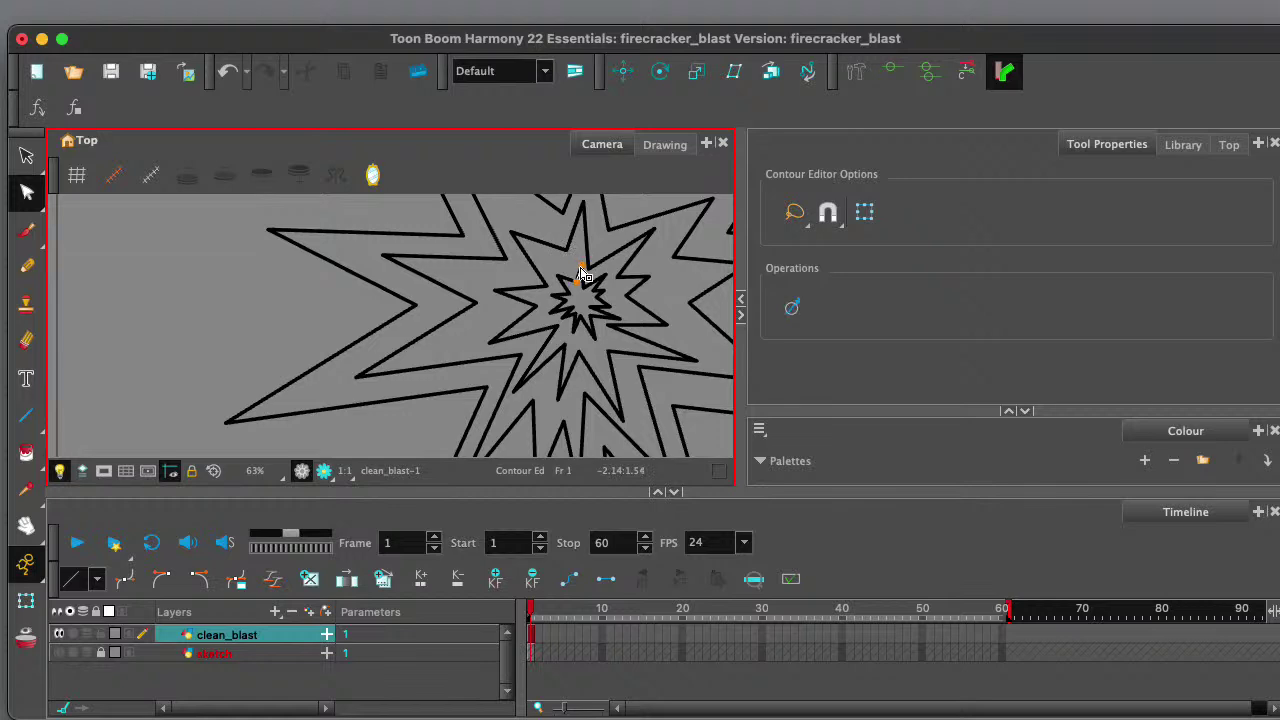
{"action": "left_click", "coordinate": [577, 278]}
{"action": "left_click_drag", "start_coordinate": [564, 285], "coordinate": [547, 268]}
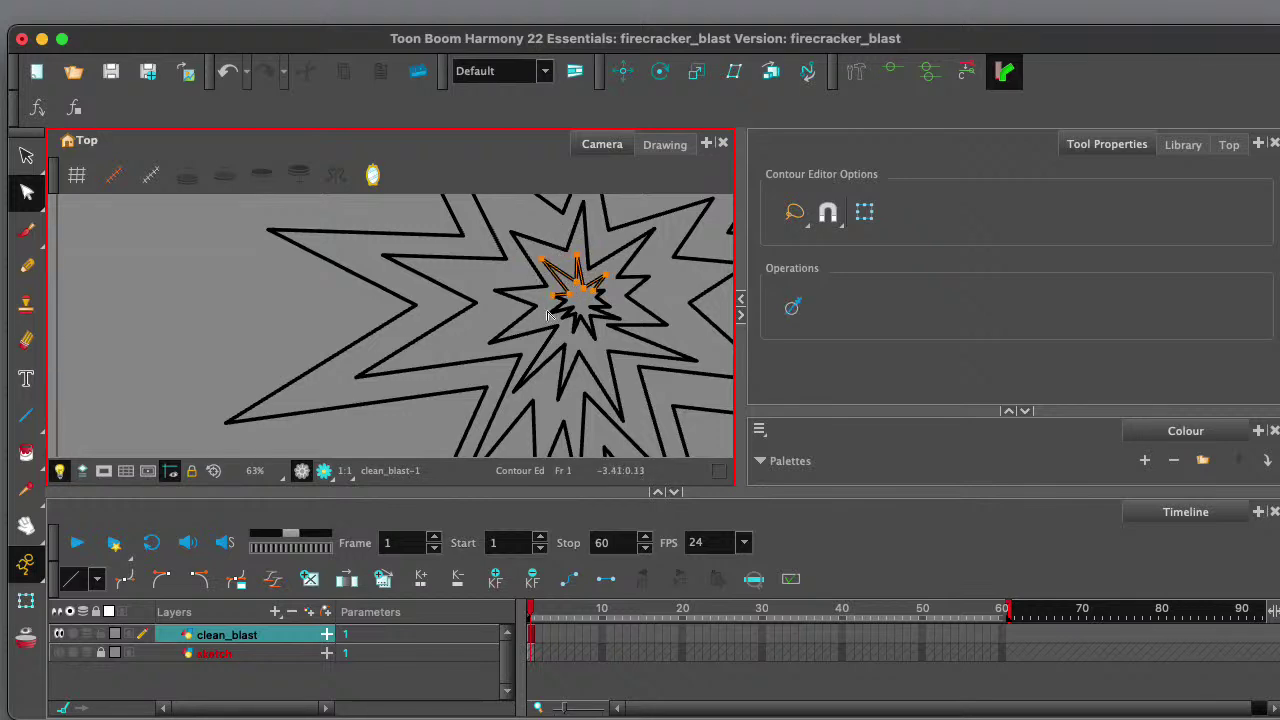
{"action": "left_click_drag", "start_coordinate": [554, 315], "coordinate": [545, 319]}
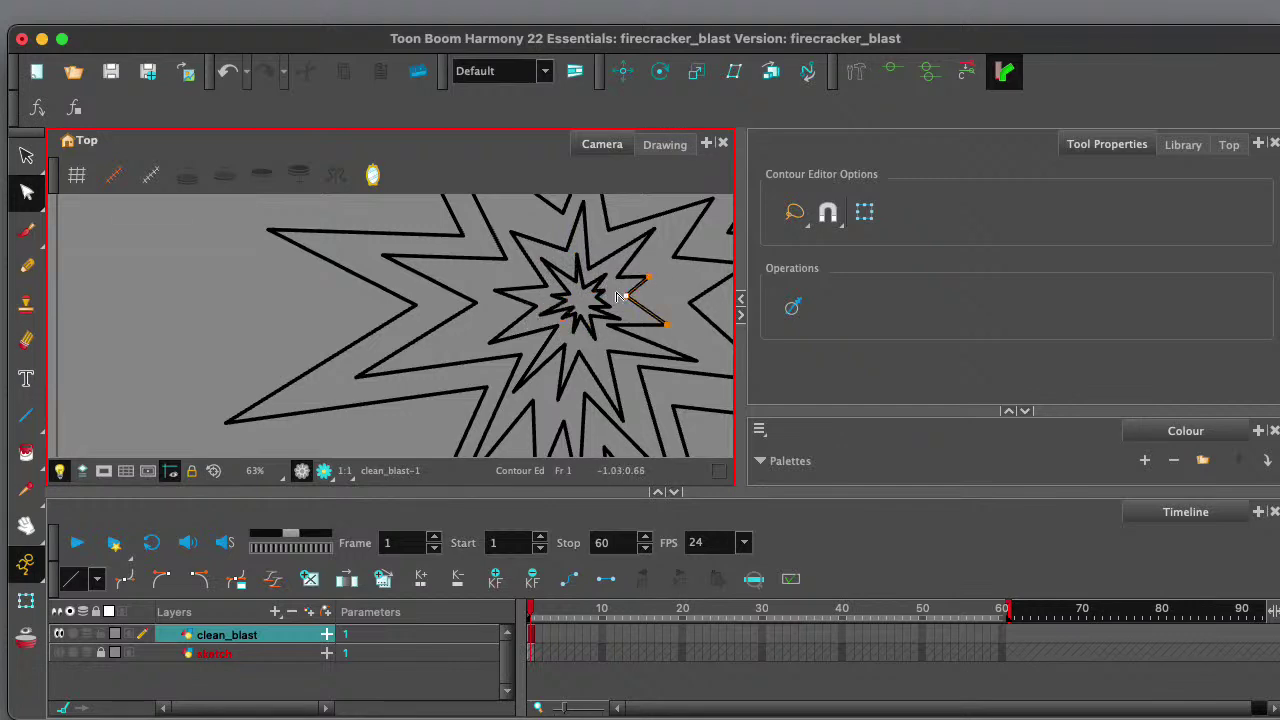
{"action": "scroll", "coordinate": [655, 295], "scroll_direction": "down", "scroll_amount": 4}
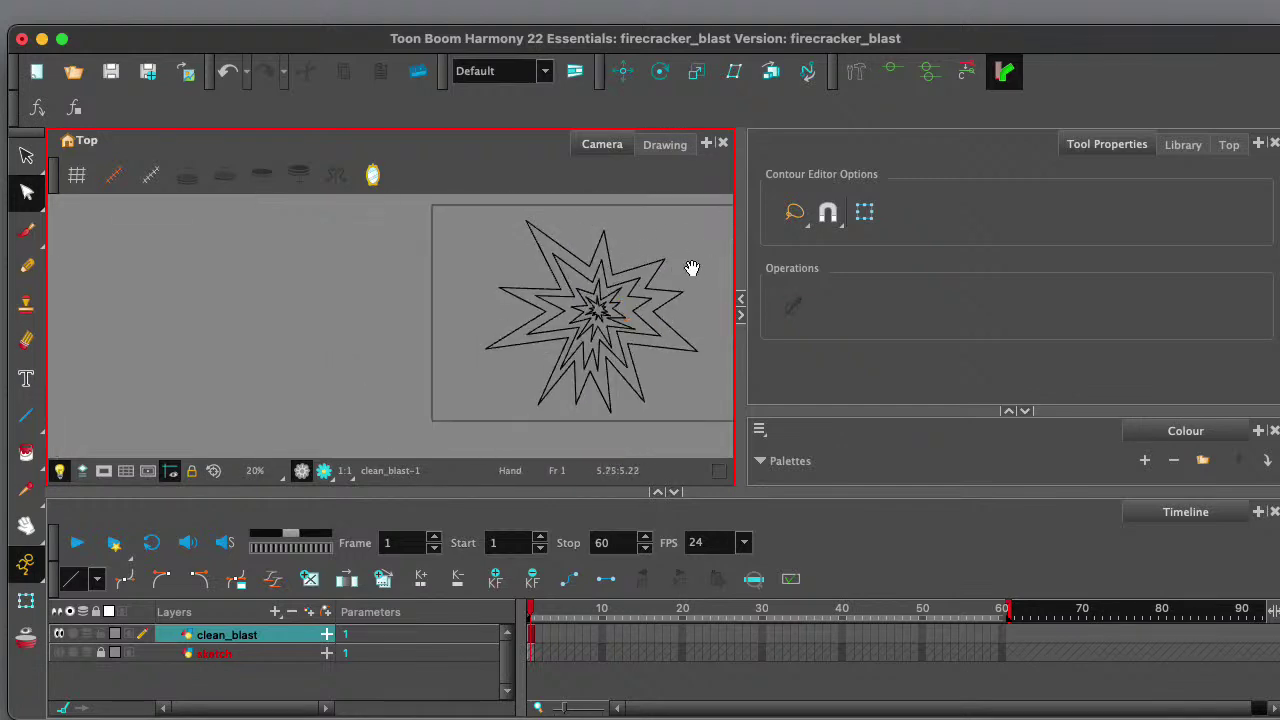
- With the Contour Editor, reposition the spike tips on the right side of the tiny fourth star
{"action": "scroll", "coordinate": [686, 275], "scroll_direction": "up", "scroll_amount": 1}
{"action": "scroll", "coordinate": [595, 315], "scroll_direction": "up", "scroll_amount": 3}
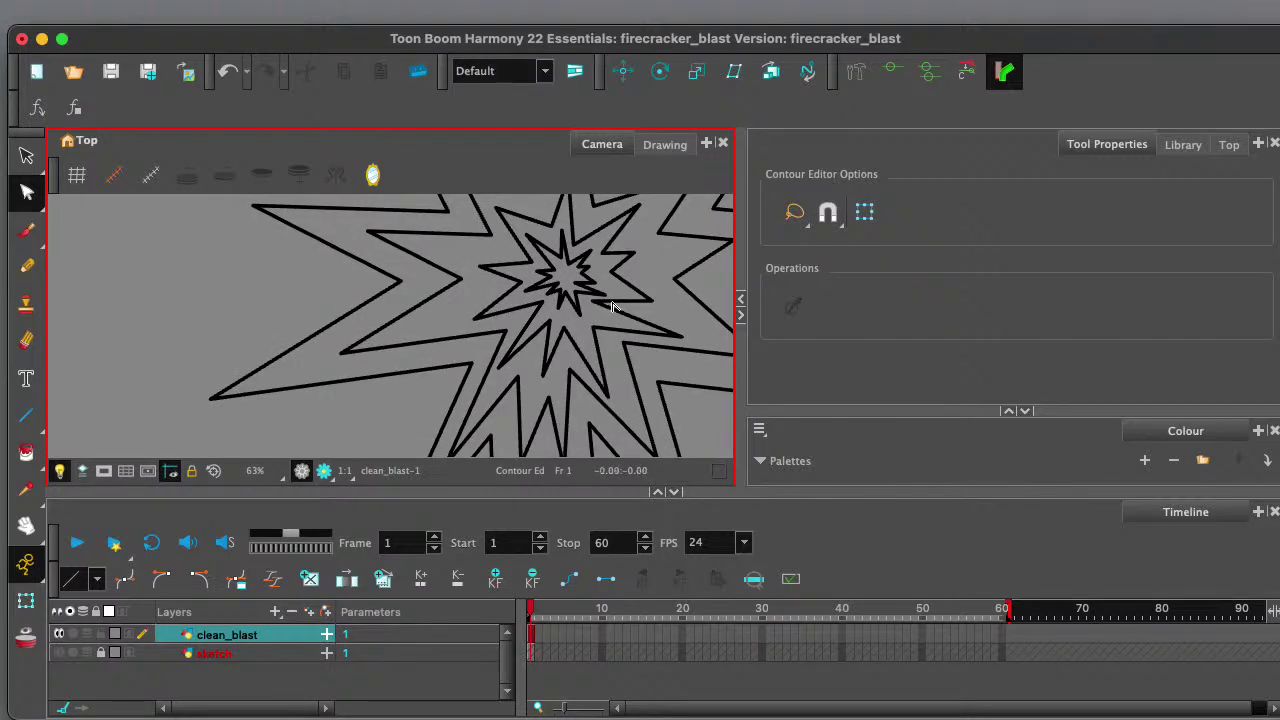
{"action": "scroll", "coordinate": [613, 307], "scroll_direction": "up", "scroll_amount": 2}
{"action": "left_click", "coordinate": [600, 290]}
{"action": "left_click_drag", "start_coordinate": [628, 290], "coordinate": [642, 292]}
{"action": "left_click", "coordinate": [596, 260]}
{"action": "left_click", "coordinate": [585, 262]}
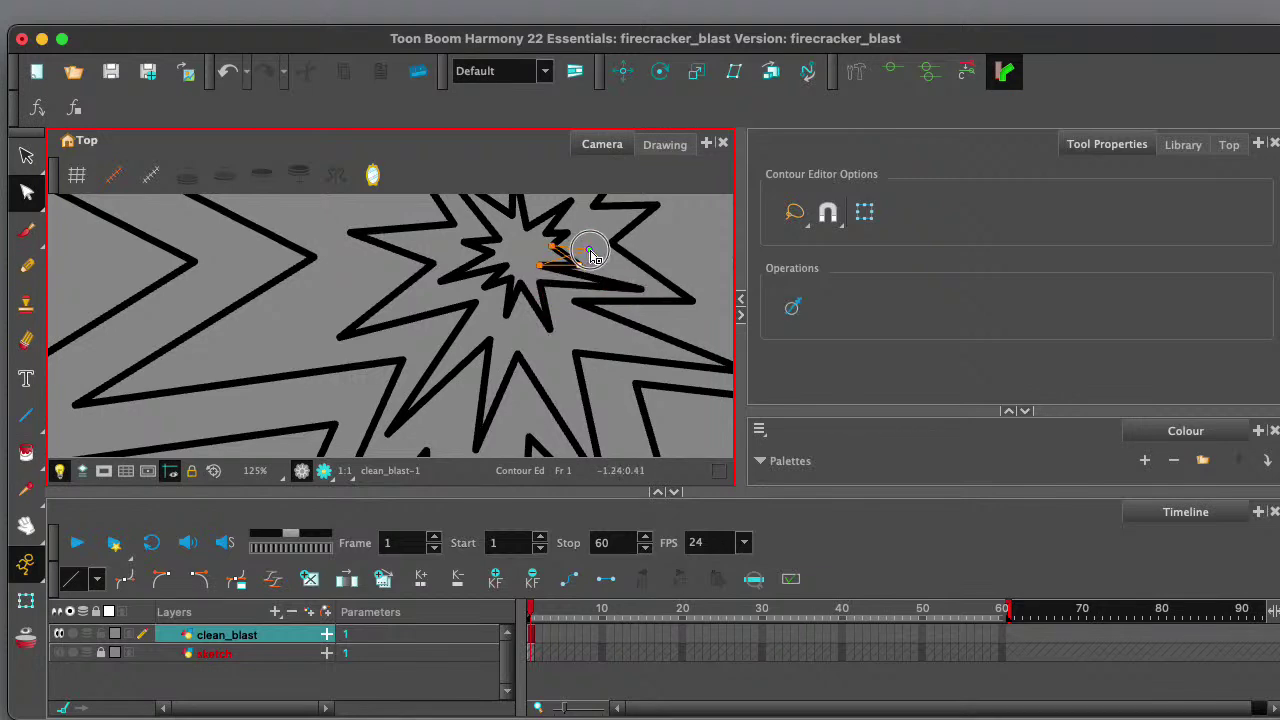
{"action": "left_click", "coordinate": [601, 231]}
{"action": "scroll", "coordinate": [601, 231], "scroll_direction": "down", "scroll_amount": 5}
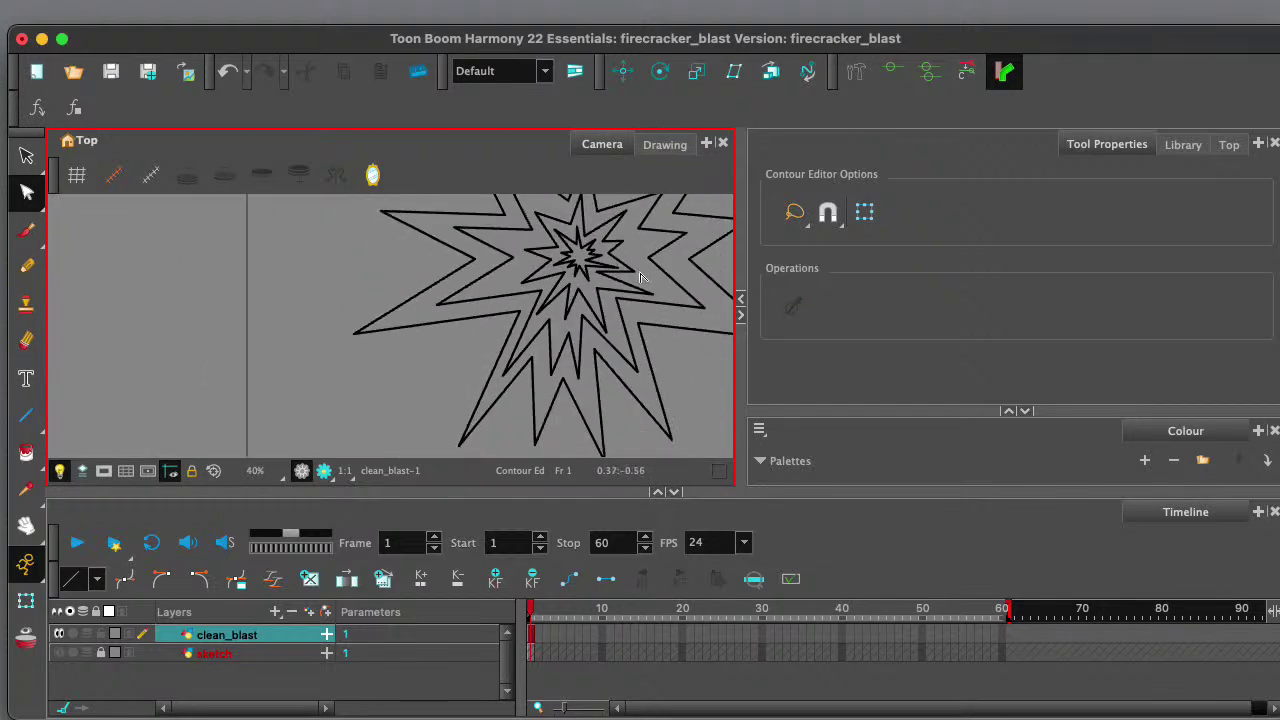
- Adjust the notch point between the second star's two right-hand spikes with the Contour Editor
{"action": "left_click", "coordinate": [634, 278]}
{"action": "left_click_drag", "start_coordinate": [652, 282], "coordinate": [582, 289]}
{"action": "scroll", "coordinate": [634, 265], "scroll_direction": "down", "scroll_amount": 3}
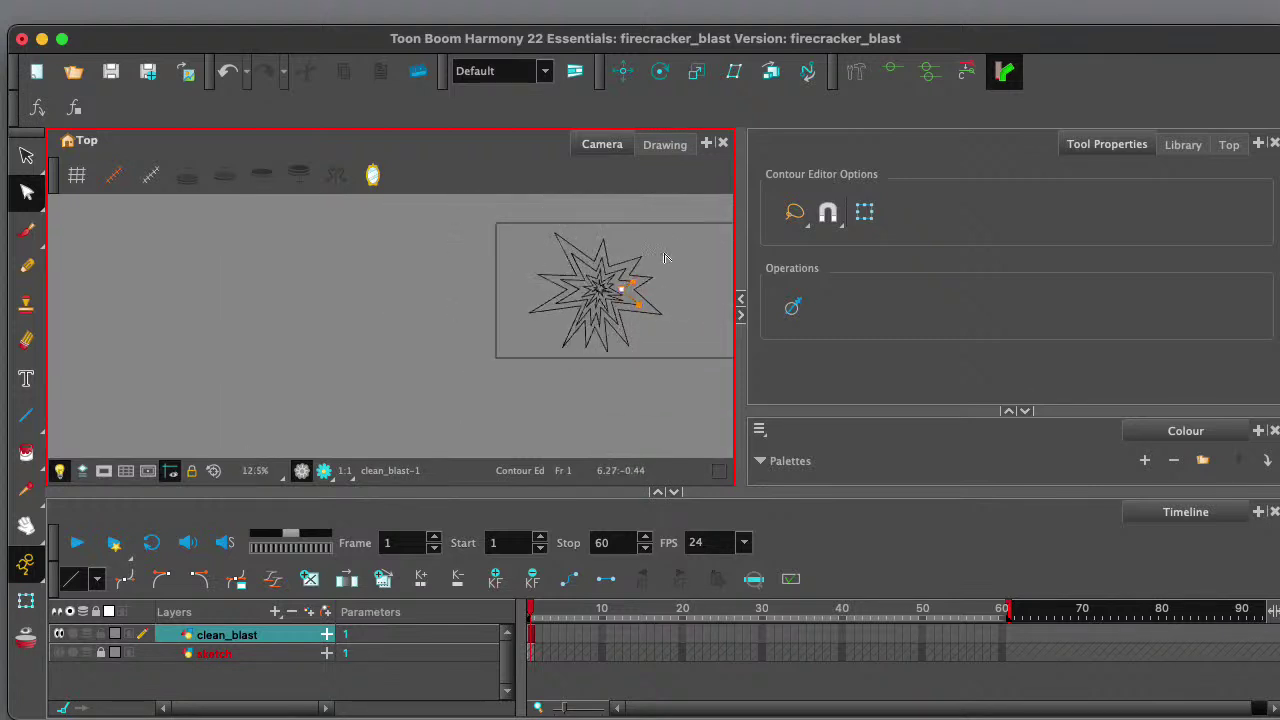
- Fill the outermost band of the burst with the red spark_01 swatch using the Paint tool
{"action": "left_click", "coordinate": [1005, 412]}
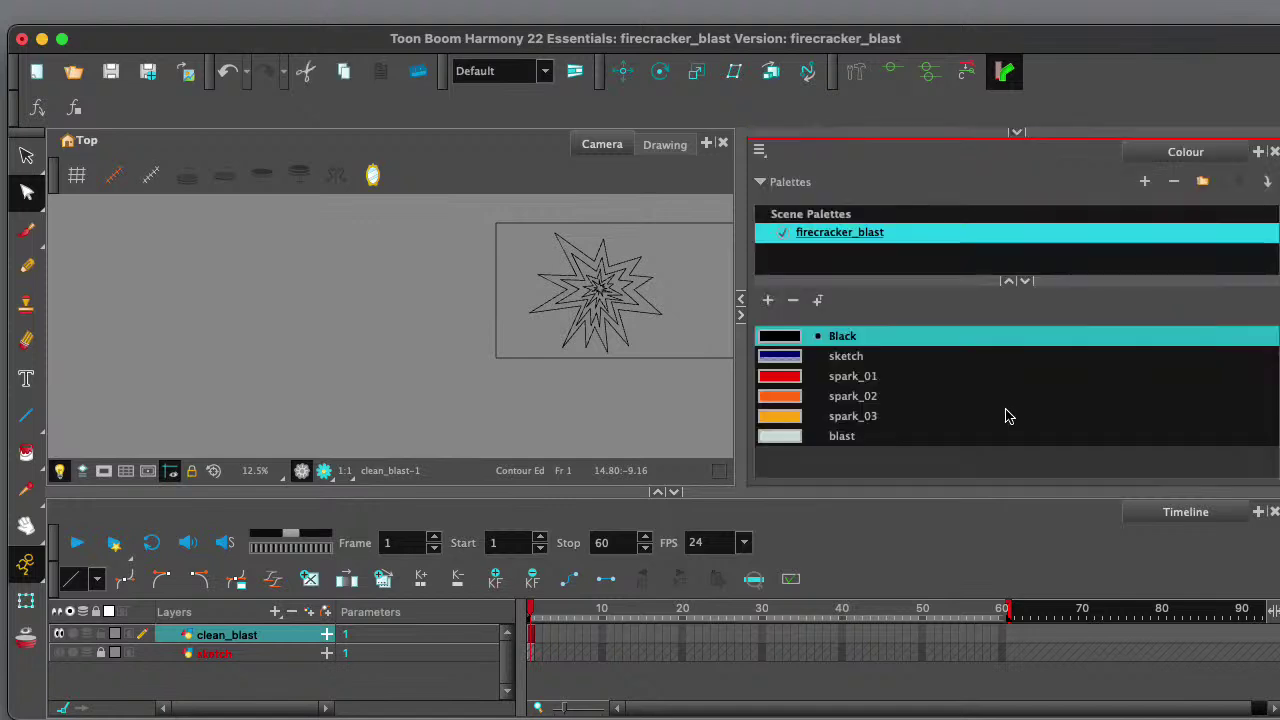
{"action": "left_click", "coordinate": [793, 382]}
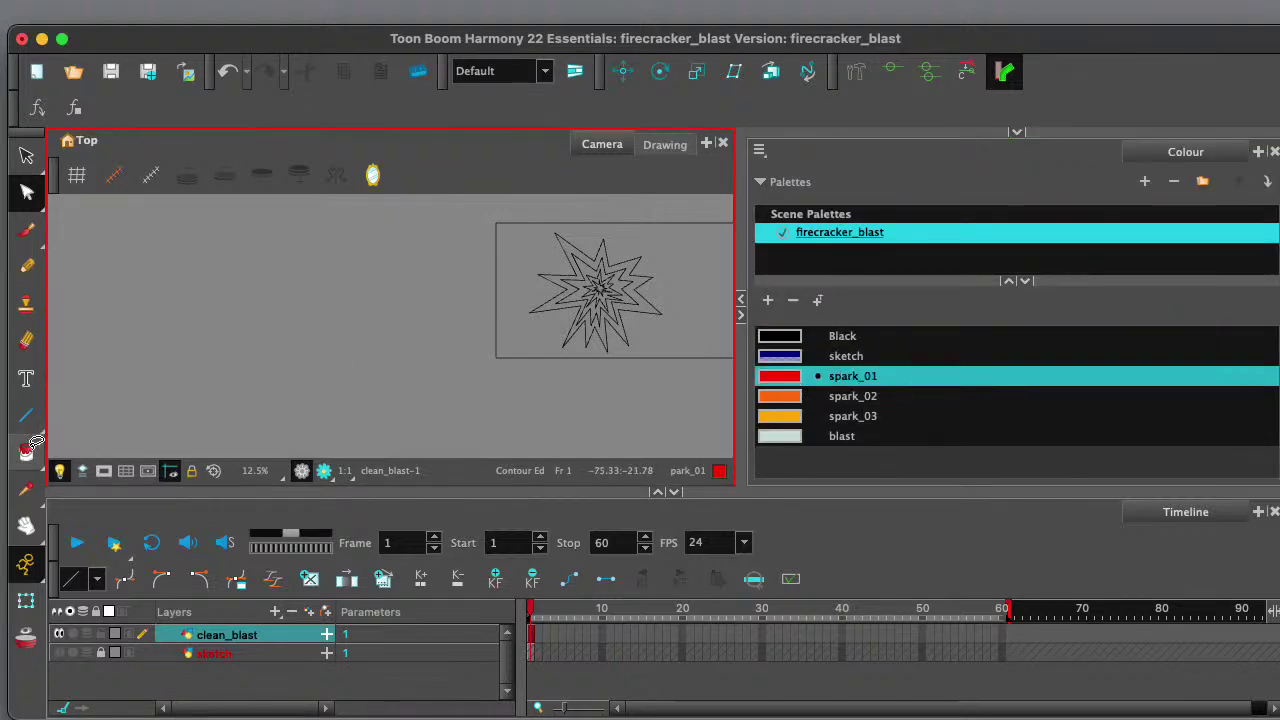
{"action": "left_click", "coordinate": [30, 453]}
{"action": "left_click", "coordinate": [84, 449]}
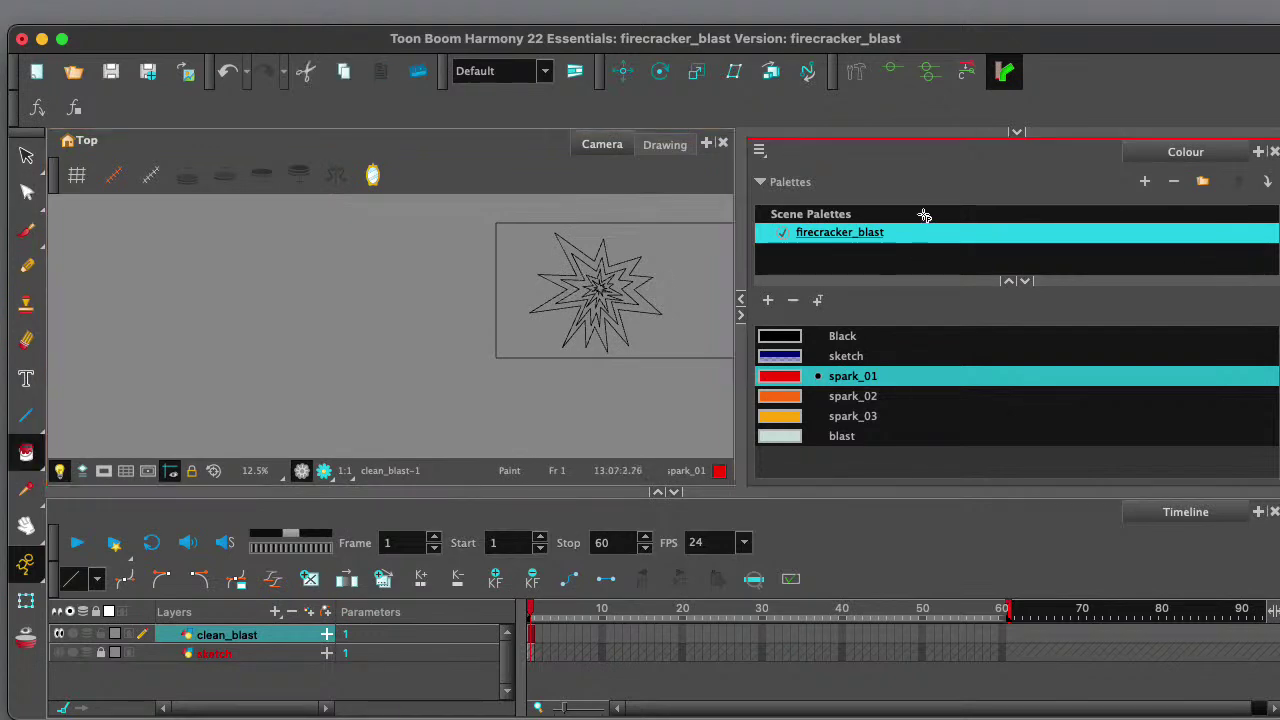
{"action": "left_click", "coordinate": [1014, 137]}
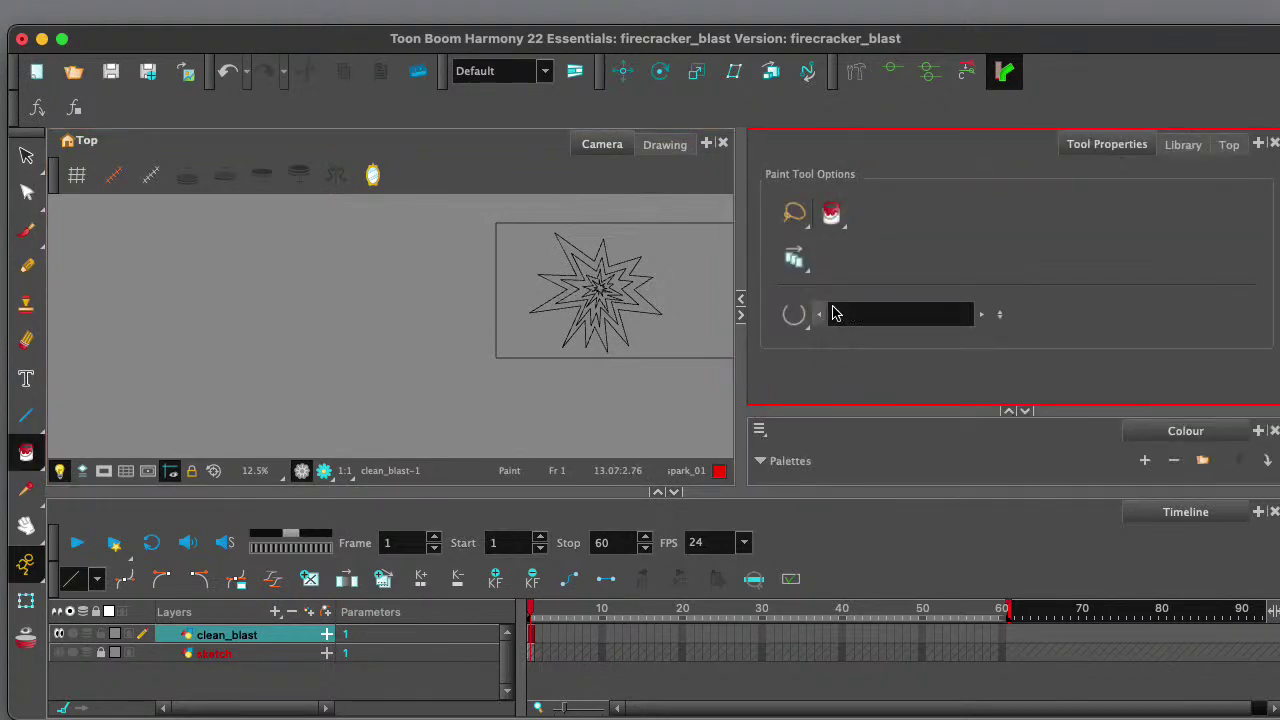
{"action": "scroll", "coordinate": [670, 305], "scroll_direction": "up", "scroll_amount": 2}
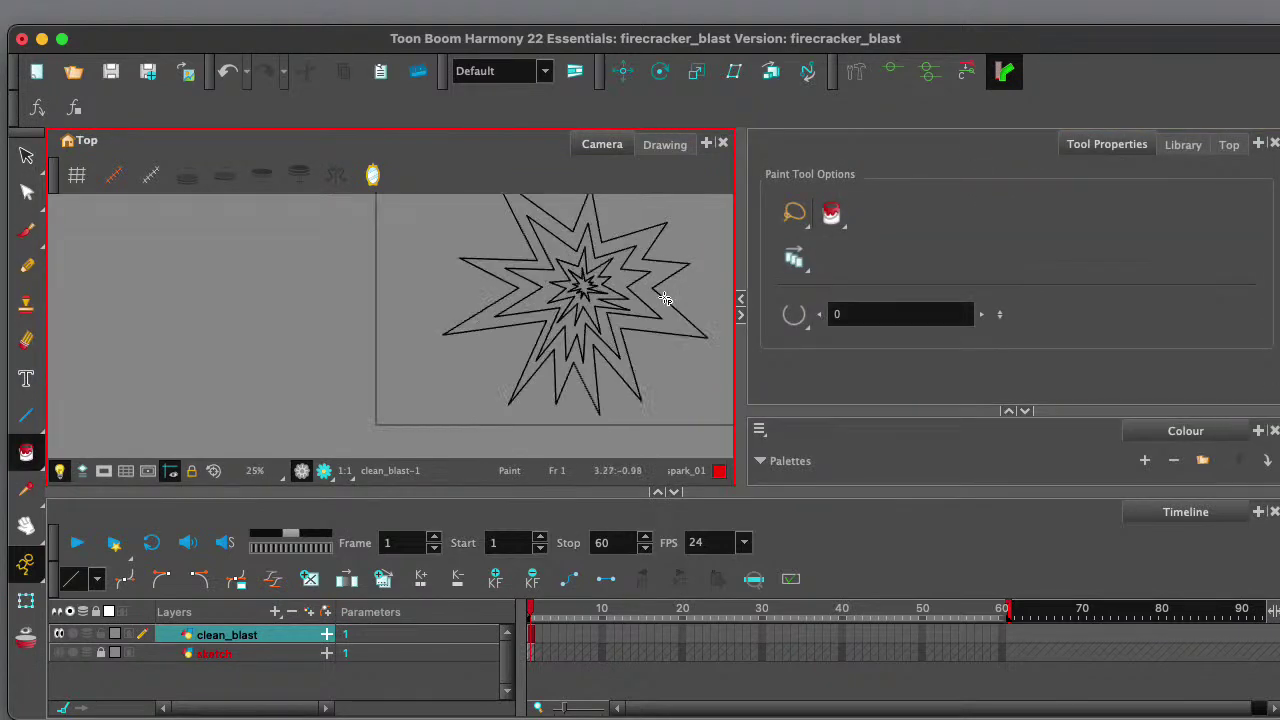
{"action": "left_click_drag", "start_coordinate": [689, 277], "coordinate": [557, 310]}
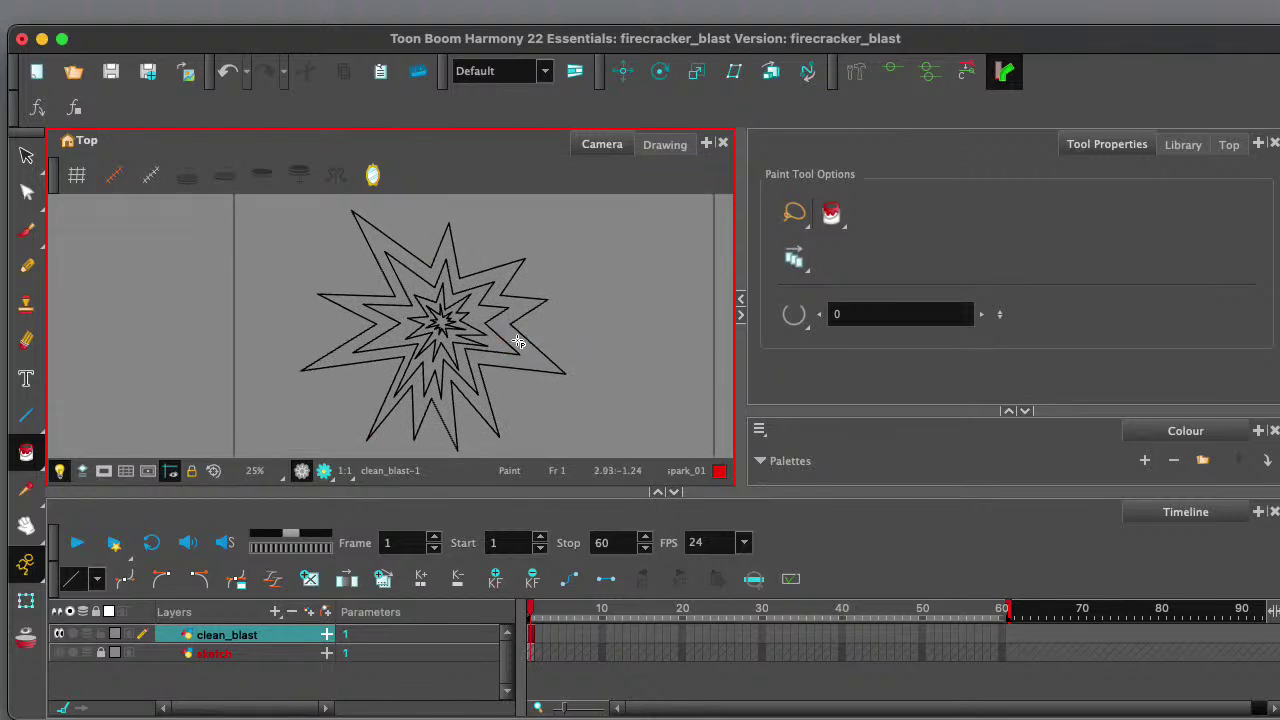
{"action": "left_click", "coordinate": [518, 343]}
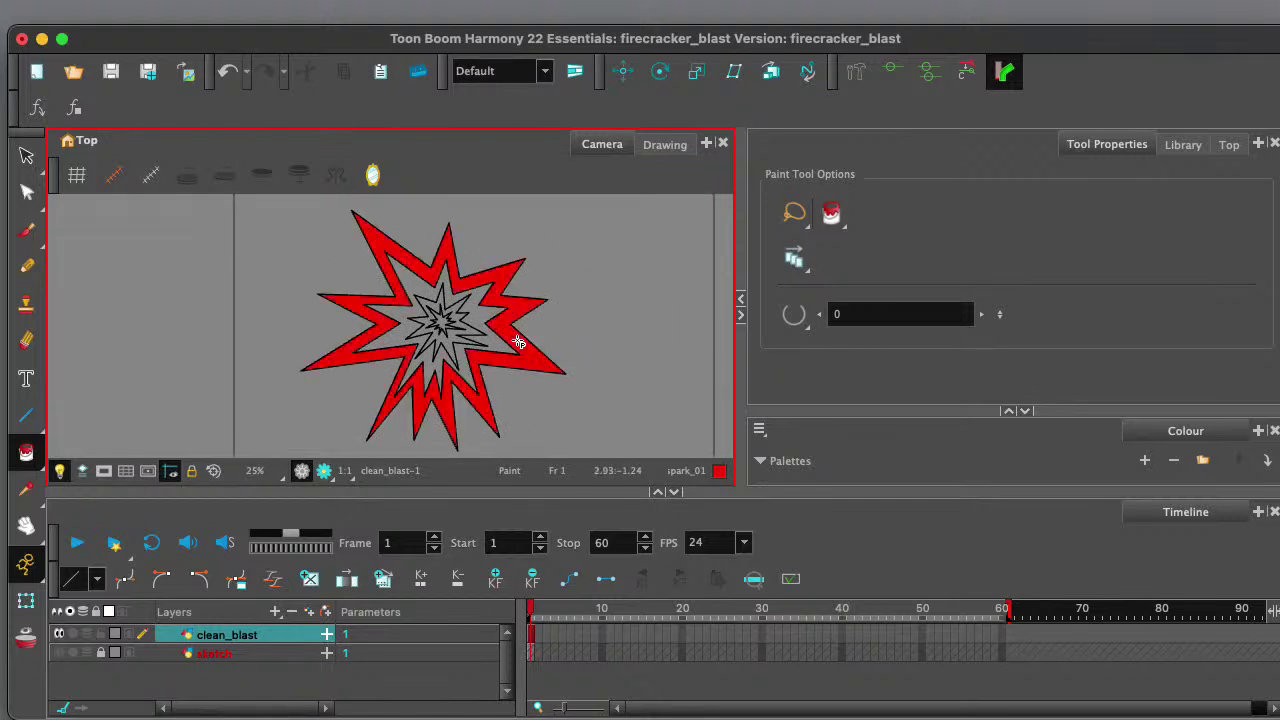
- Paint the second band of the burst with spark_02 and the third band with spark_03
{"action": "left_click", "coordinate": [1007, 411]}
{"action": "left_click", "coordinate": [798, 397]}
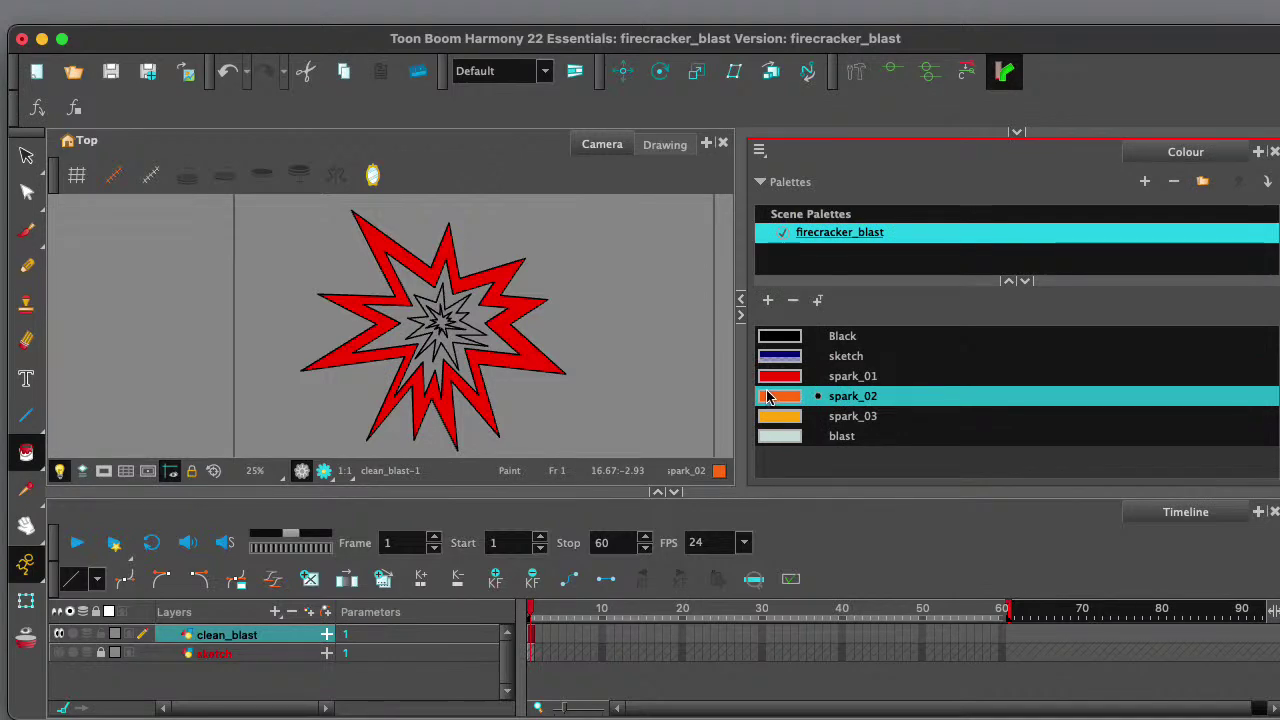
{"action": "left_click", "coordinate": [476, 318]}
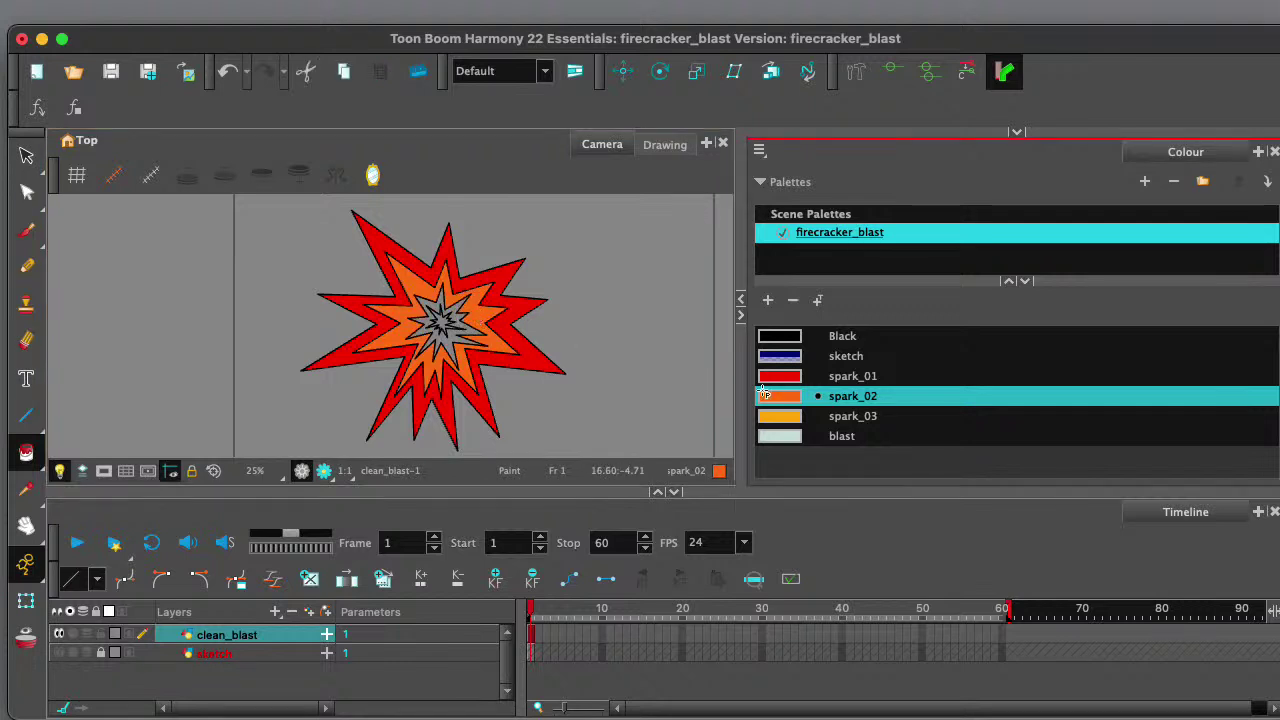
{"action": "left_click", "coordinate": [792, 417]}
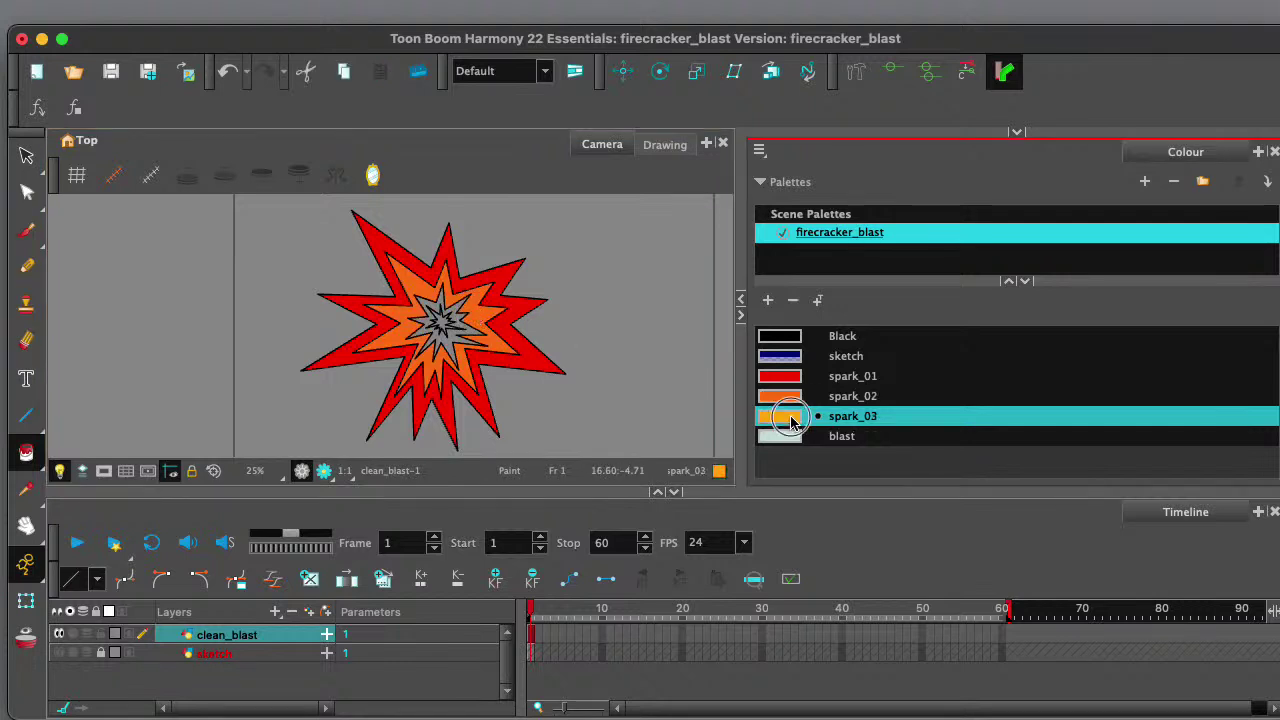
{"action": "left_click", "coordinate": [460, 322]}
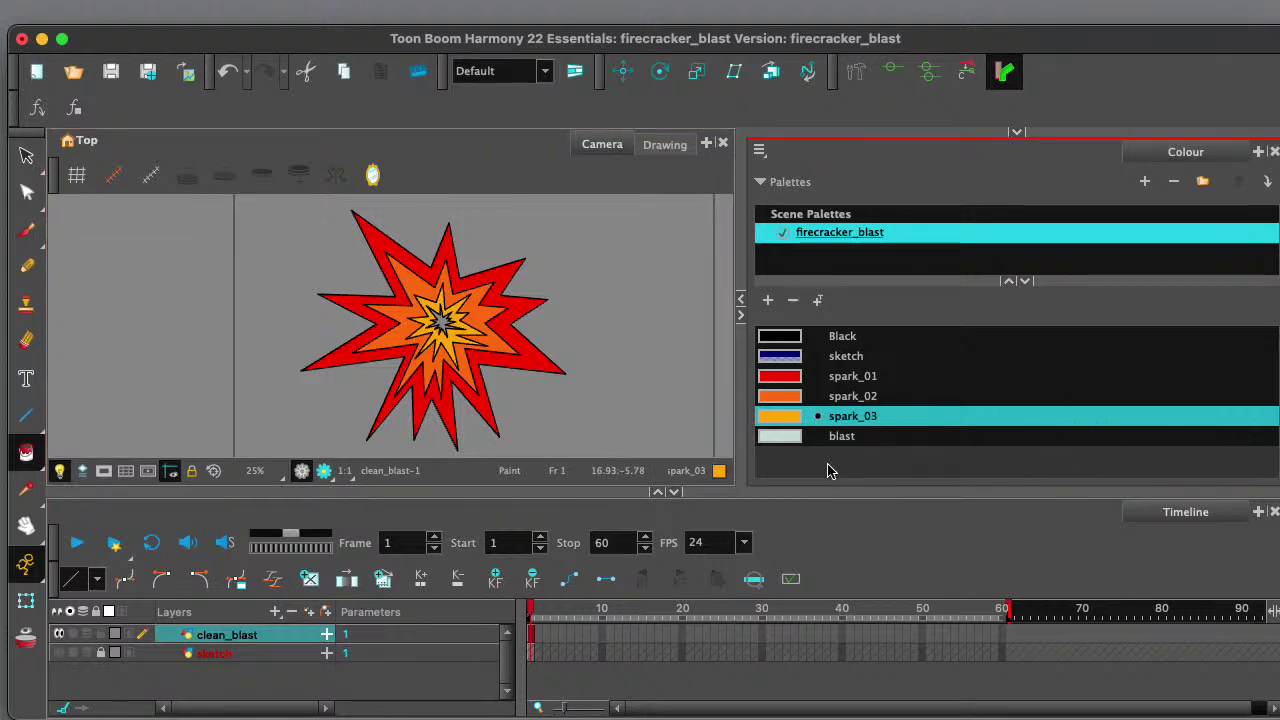
- Add a new solid pale yellow swatch (RGB 255, 245, 159) to the firecracker_blast palette and name it spark_04
{"action": "left_click", "coordinate": [772, 420]}
{"action": "left_click", "coordinate": [768, 301]}
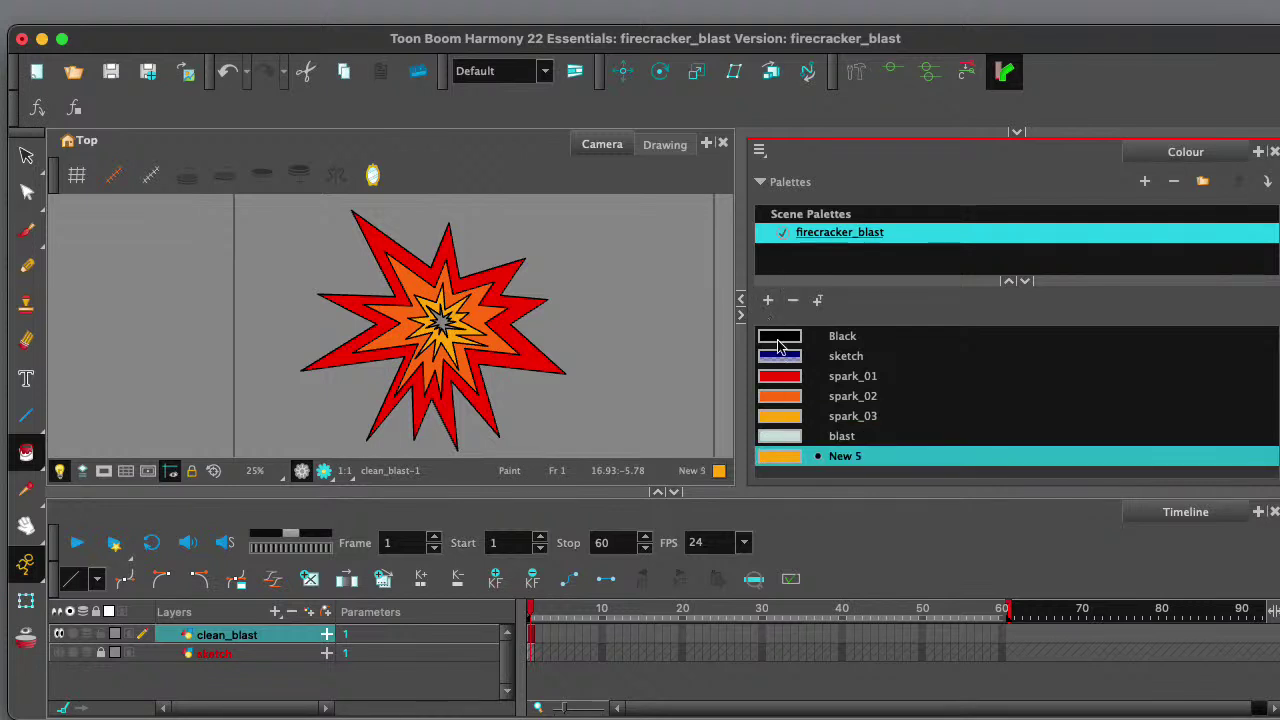
{"action": "double_click", "coordinate": [786, 460]}
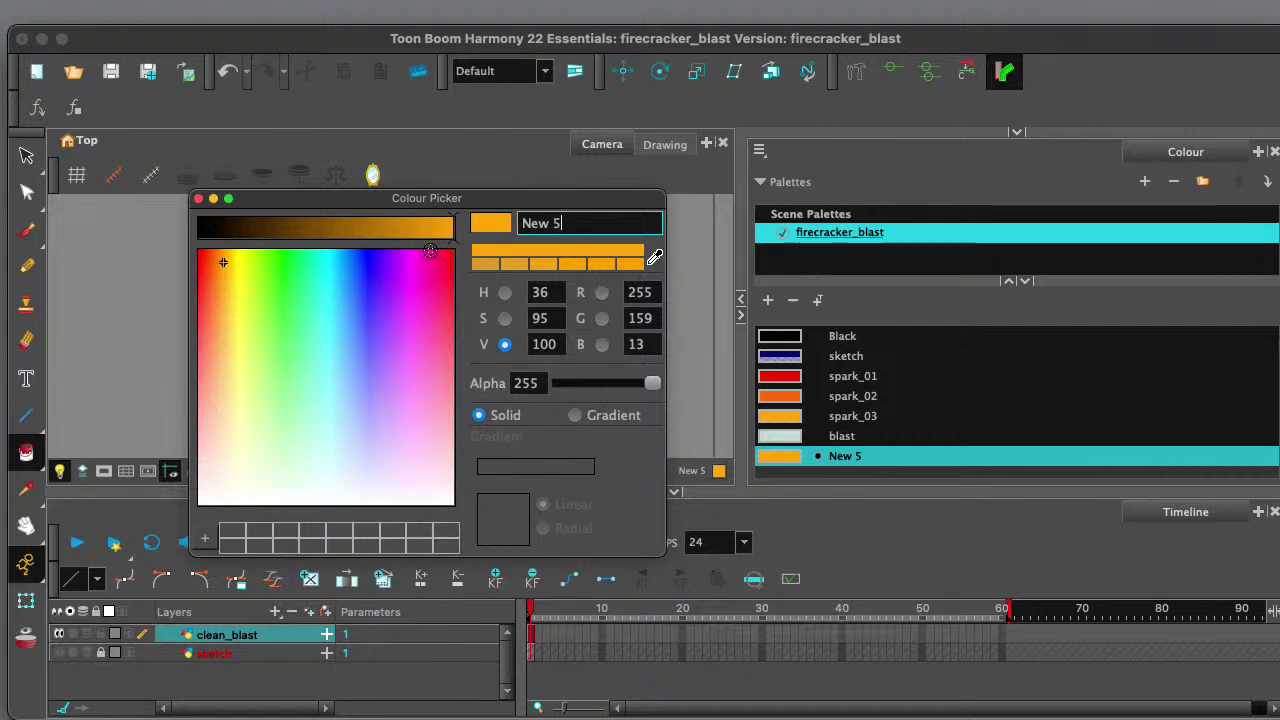
{"action": "left_click_drag", "start_coordinate": [233, 389], "coordinate": [238, 407]}
{"action": "triple_click", "coordinate": [563, 225]}
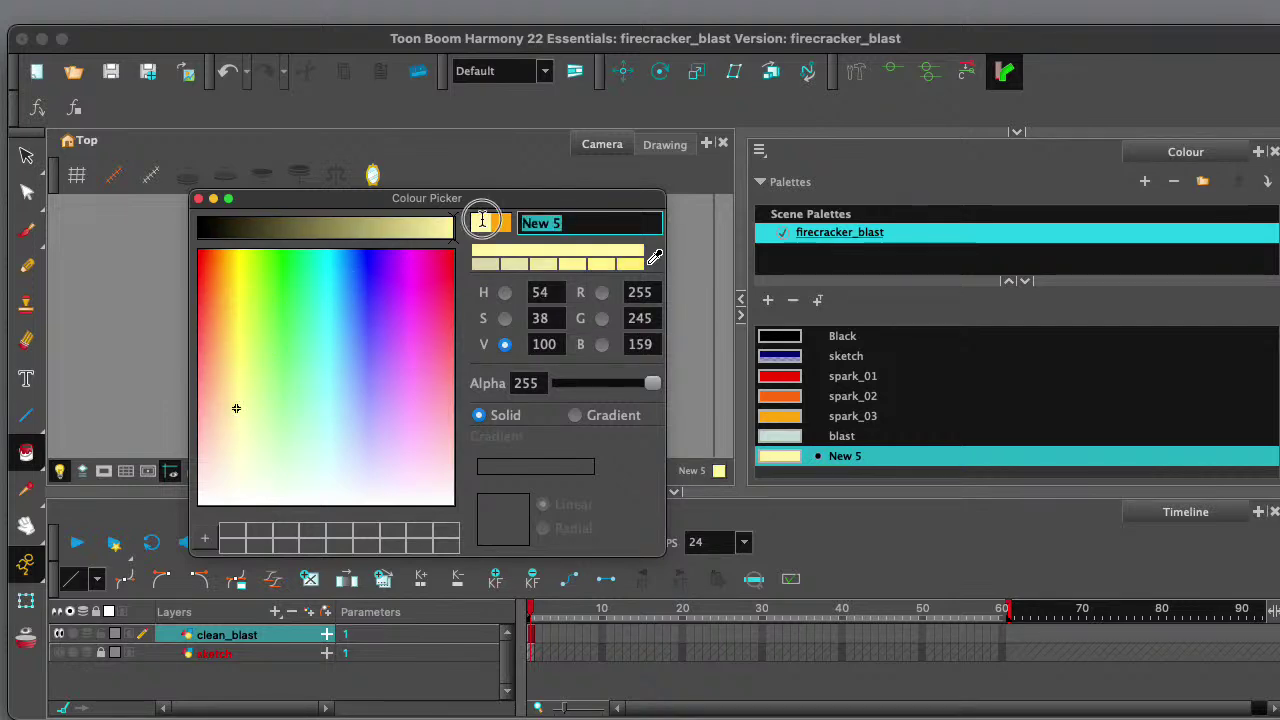
{"action": "type", "text": "sp"}
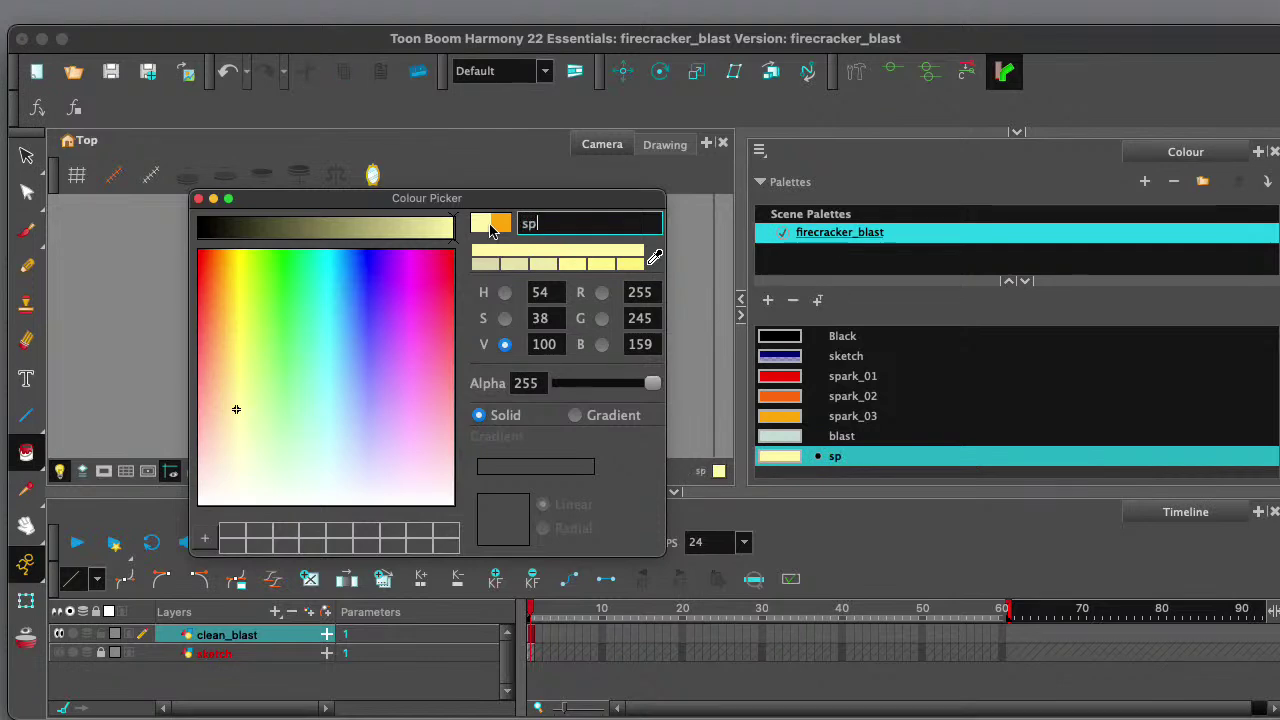
{"action": "type", "text": "ark_04"}
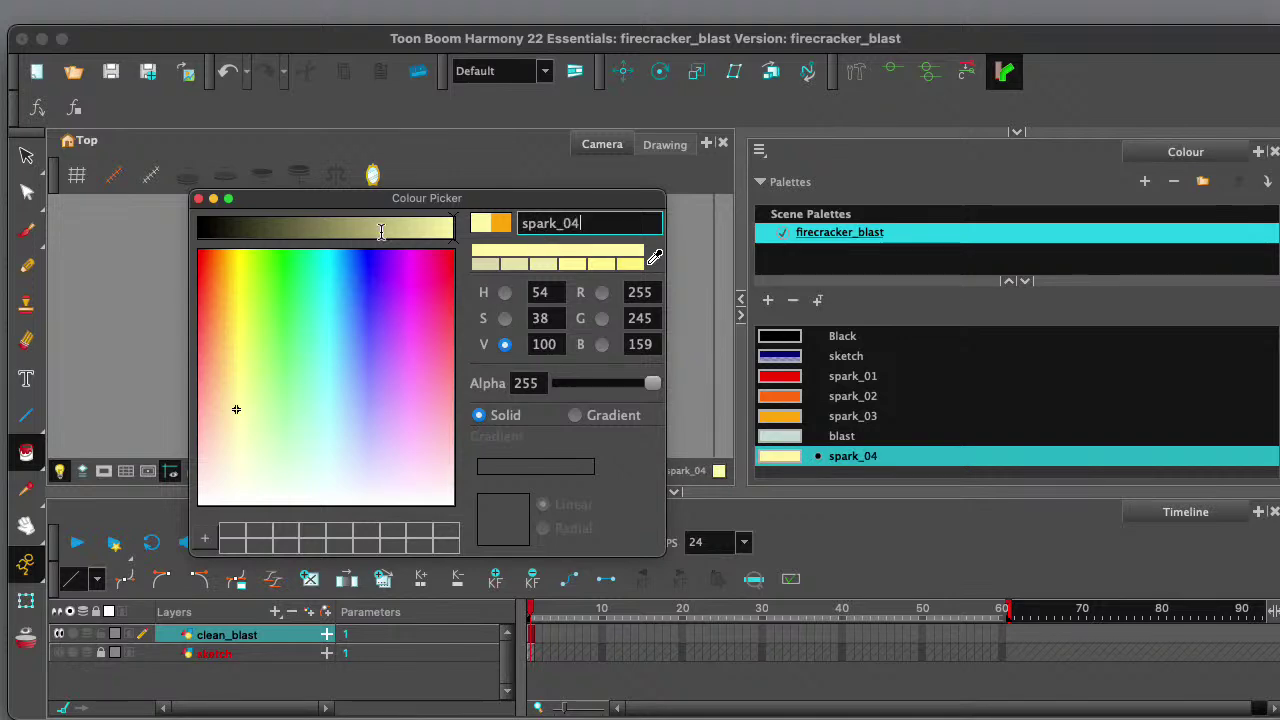
{"action": "left_click", "coordinate": [198, 198]}
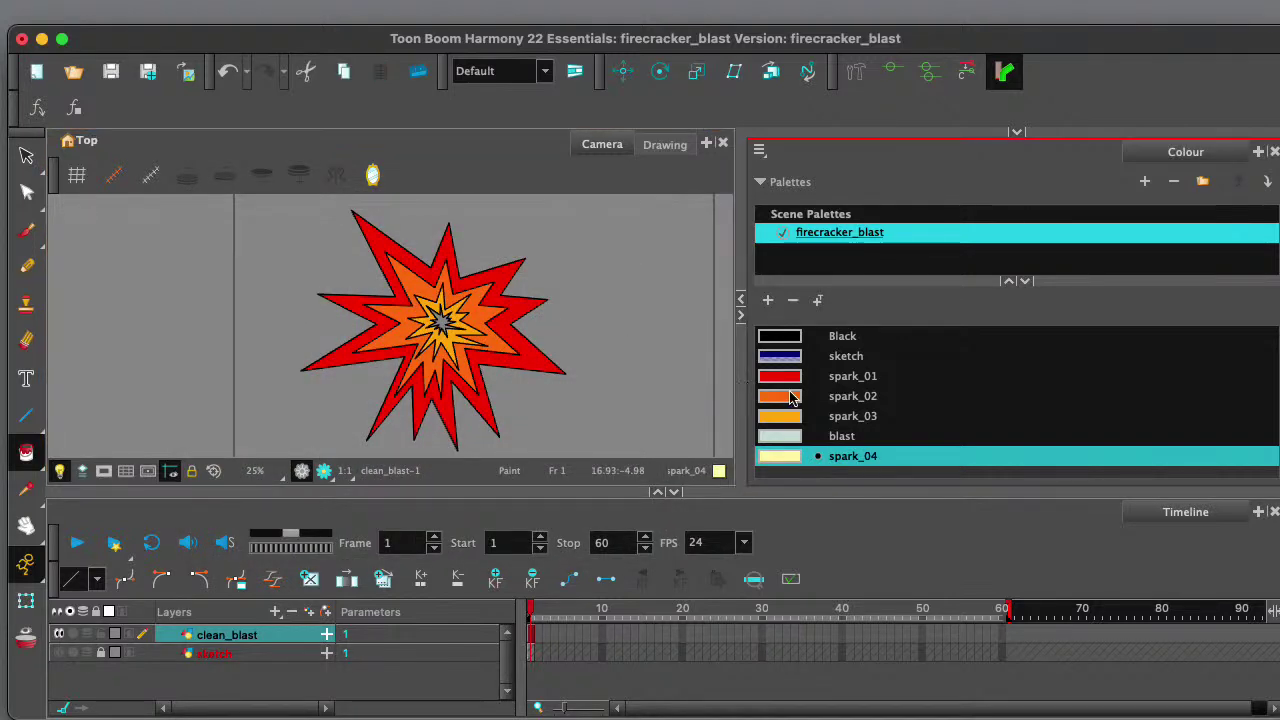
- Fill the small star at the burst's centre with the spark_04 swatch
{"action": "scroll", "coordinate": [442, 320], "scroll_direction": "up", "scroll_amount": 5}
{"action": "left_click", "coordinate": [452, 316]}
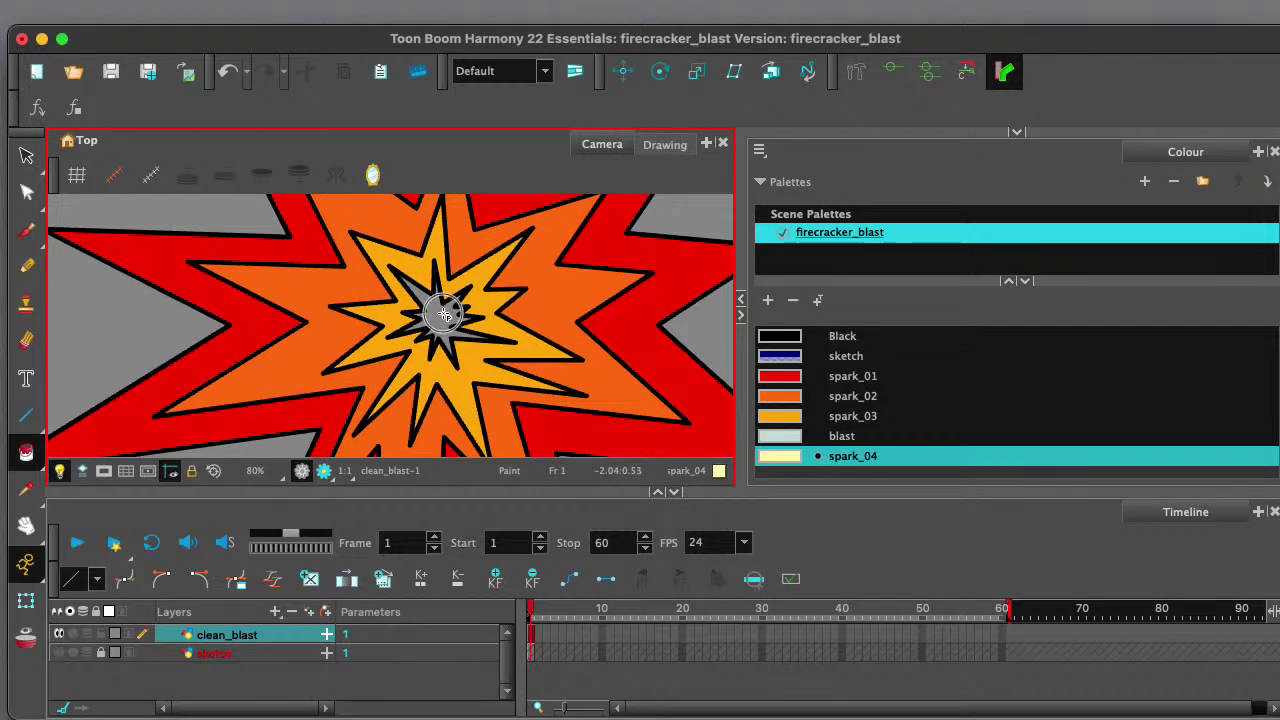
{"action": "scroll", "coordinate": [452, 316], "scroll_direction": "down", "scroll_amount": 6}
{"action": "scroll", "coordinate": [520, 330], "scroll_direction": "up", "scroll_amount": 2}
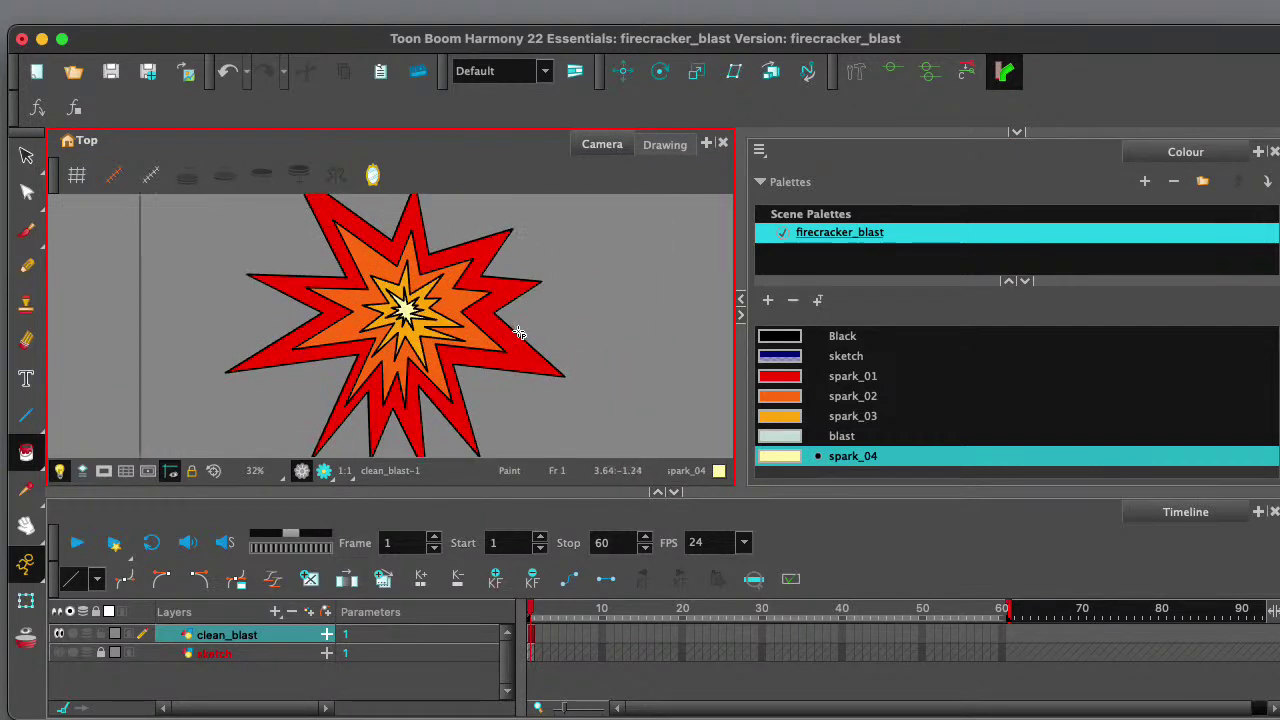
{"action": "scroll", "coordinate": [520, 333], "scroll_direction": "down", "scroll_amount": 2}
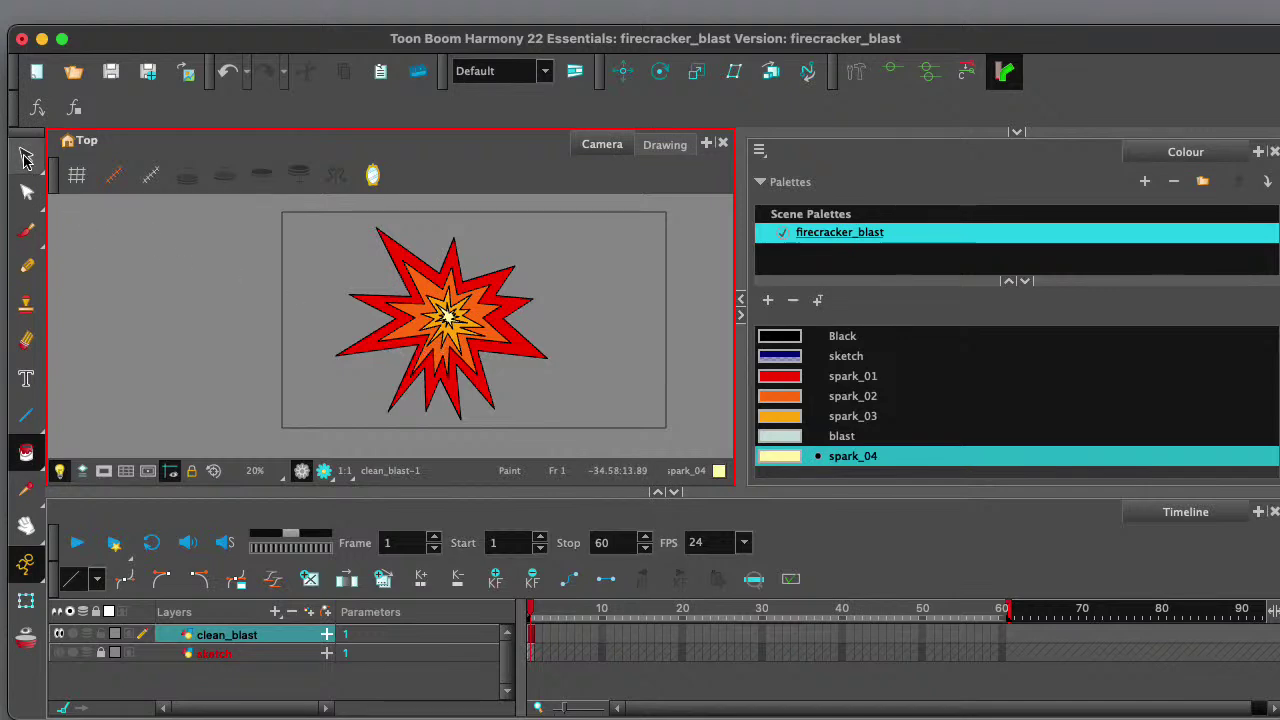
- Select all the black outlines of the burst with Select by Colour and delete them
{"action": "left_click", "coordinate": [27, 160]}
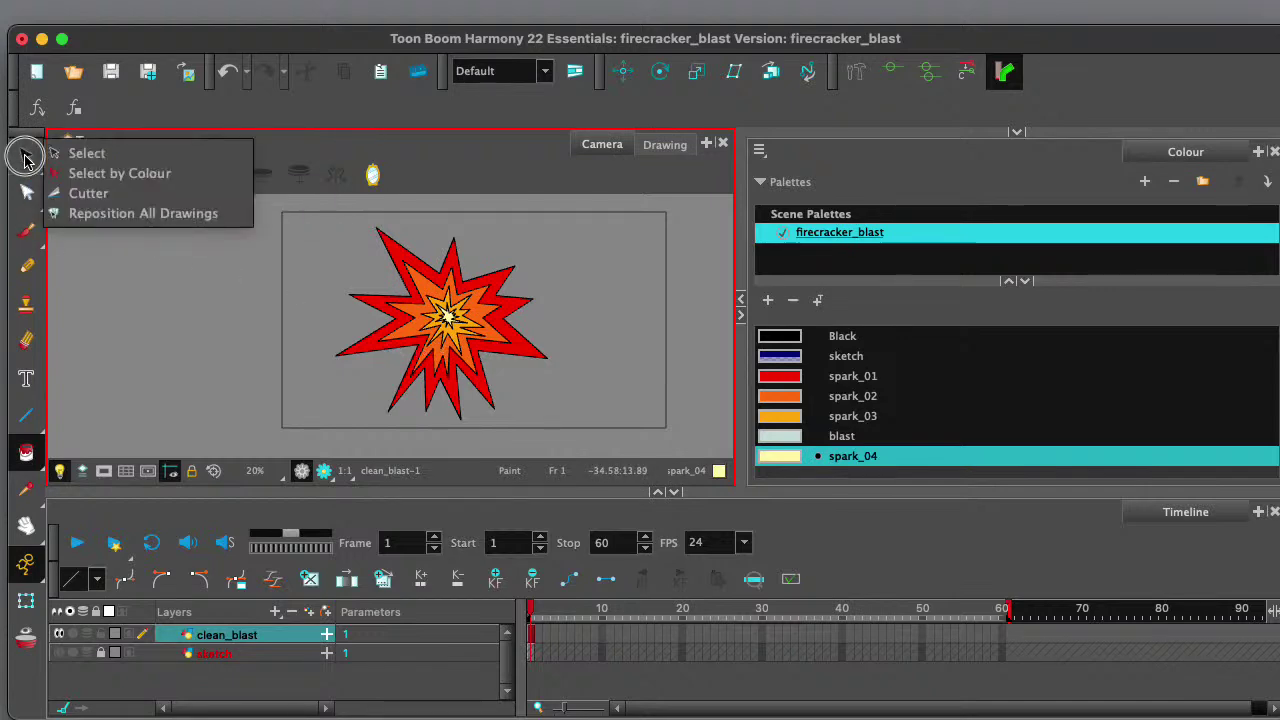
{"action": "left_click", "coordinate": [98, 175]}
{"action": "scroll", "coordinate": [510, 282], "scroll_direction": "up", "scroll_amount": 4}
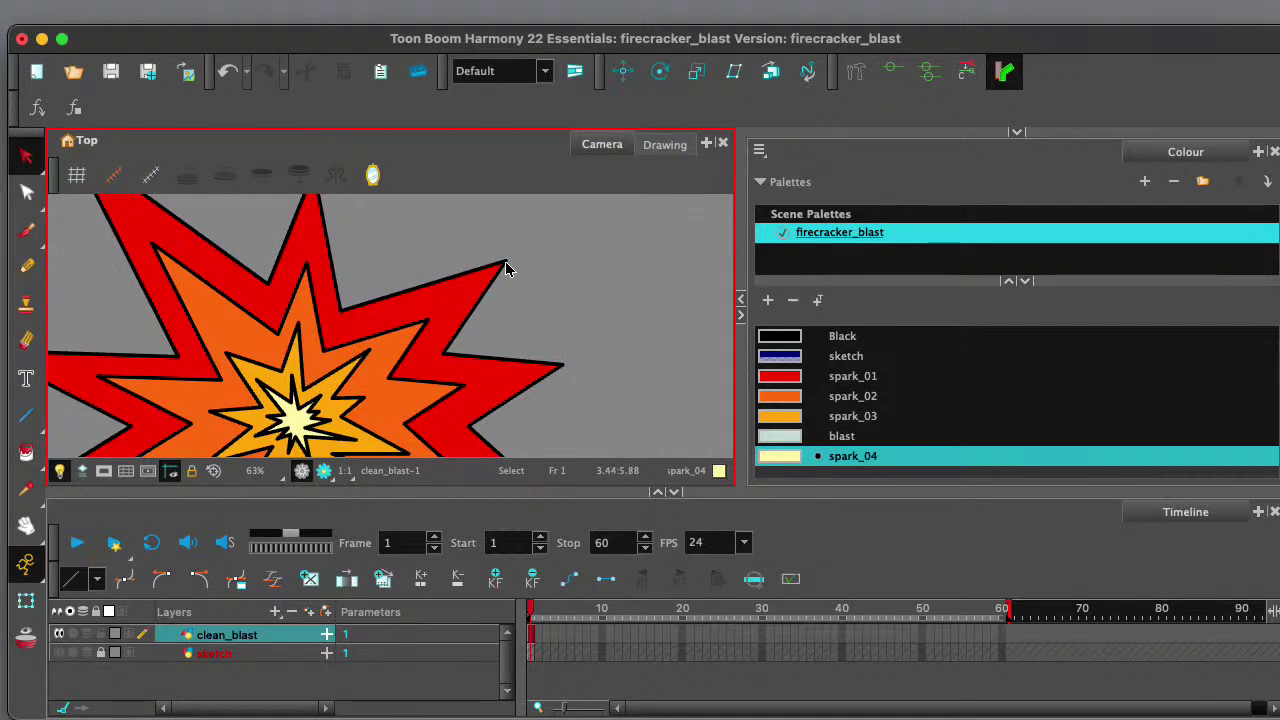
{"action": "scroll", "coordinate": [507, 267], "scroll_direction": "down", "scroll_amount": 1}
{"action": "left_click", "coordinate": [512, 266]}
{"action": "scroll", "coordinate": [514, 266], "scroll_direction": "down", "scroll_amount": 3}
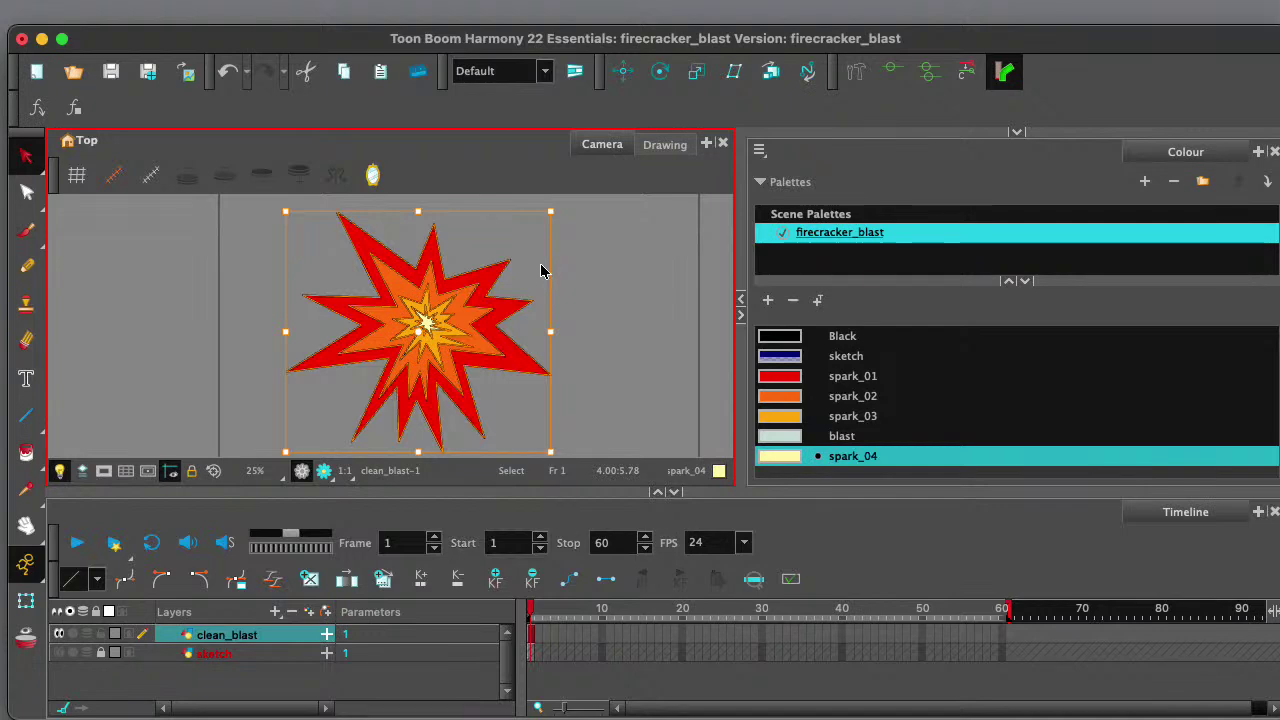
{"action": "left_click", "coordinate": [540, 271]}
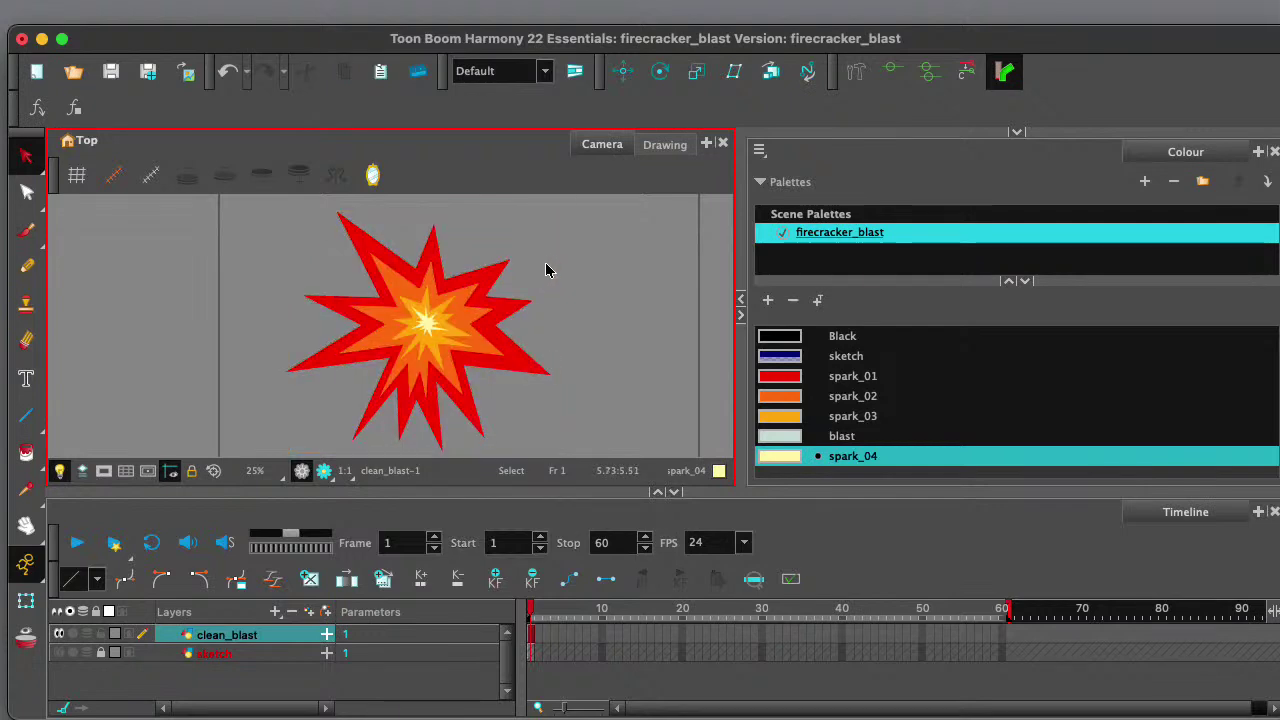
{"action": "scroll", "coordinate": [491, 366], "scroll_direction": "down", "scroll_amount": 1}
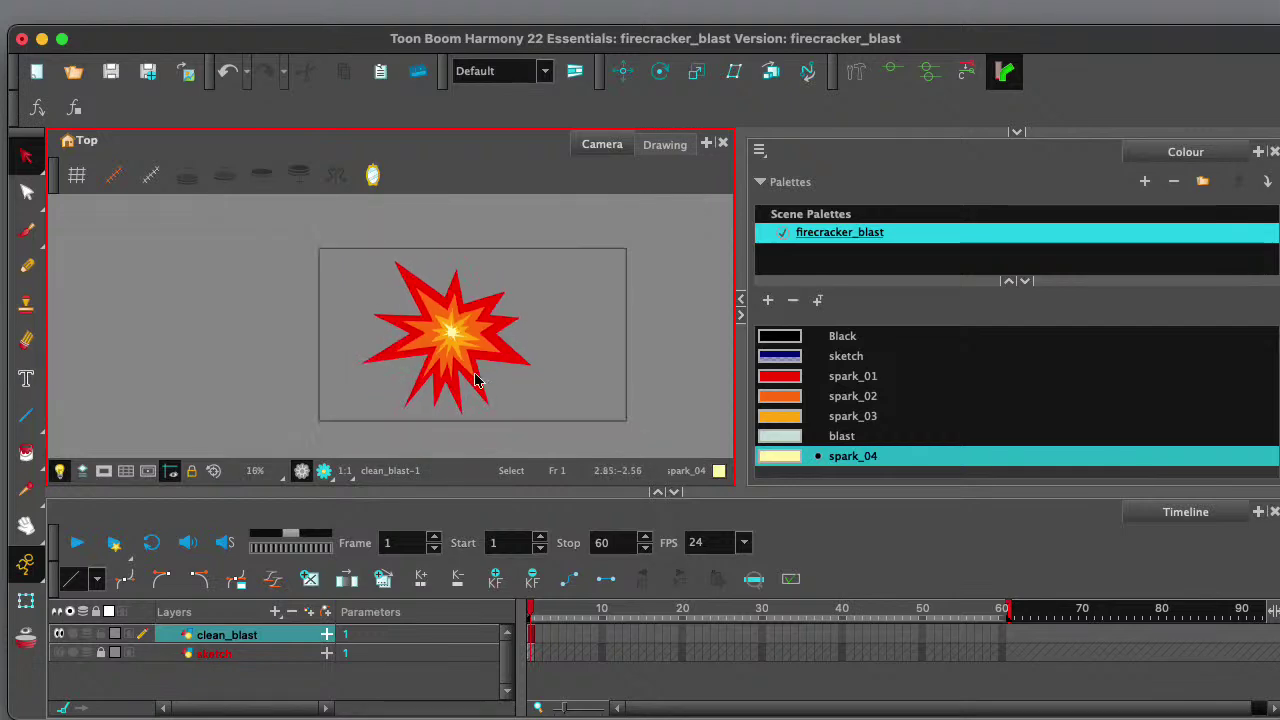
{"action": "scroll", "coordinate": [451, 363], "scroll_direction": "up", "scroll_amount": 2}
{"action": "scroll", "coordinate": [457, 364], "scroll_direction": "down", "scroll_amount": 1}
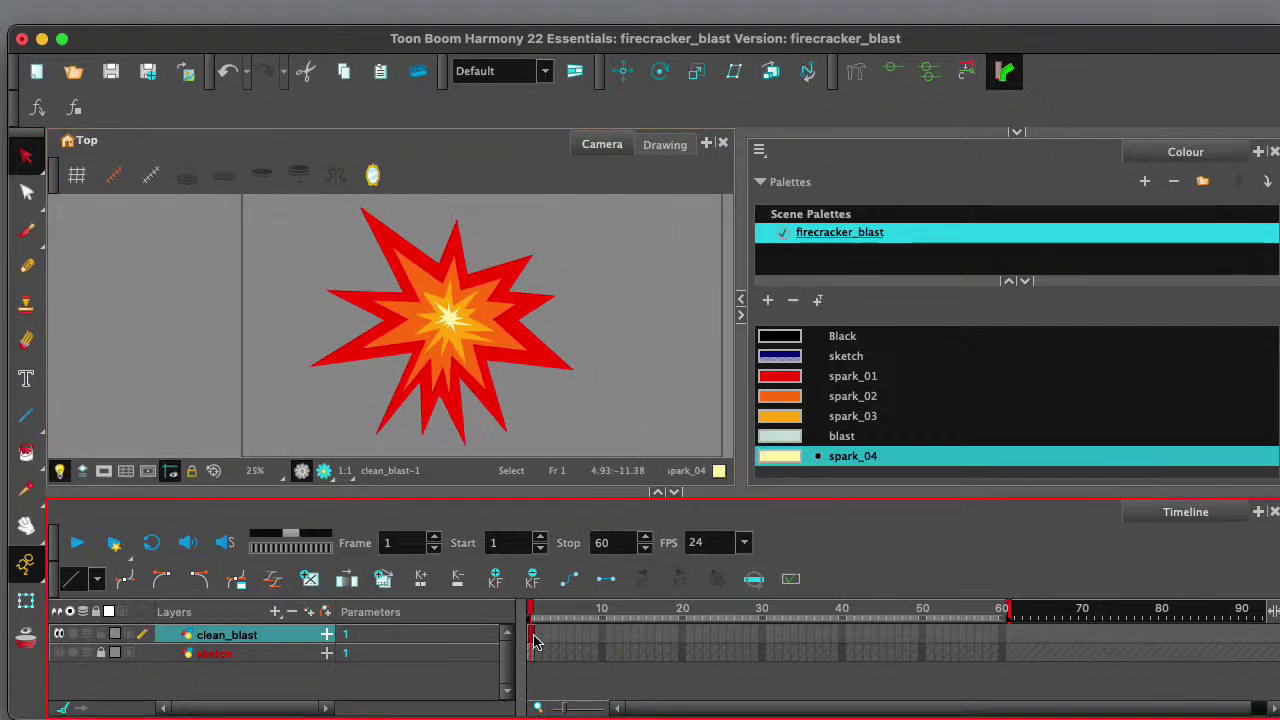
- Select the whole coloured burst on frame 1 of clean_blast and move it slightly right, towards the camera frame's centre
{"action": "left_click", "coordinate": [538, 636]}
{"action": "left_click", "coordinate": [528, 636]}
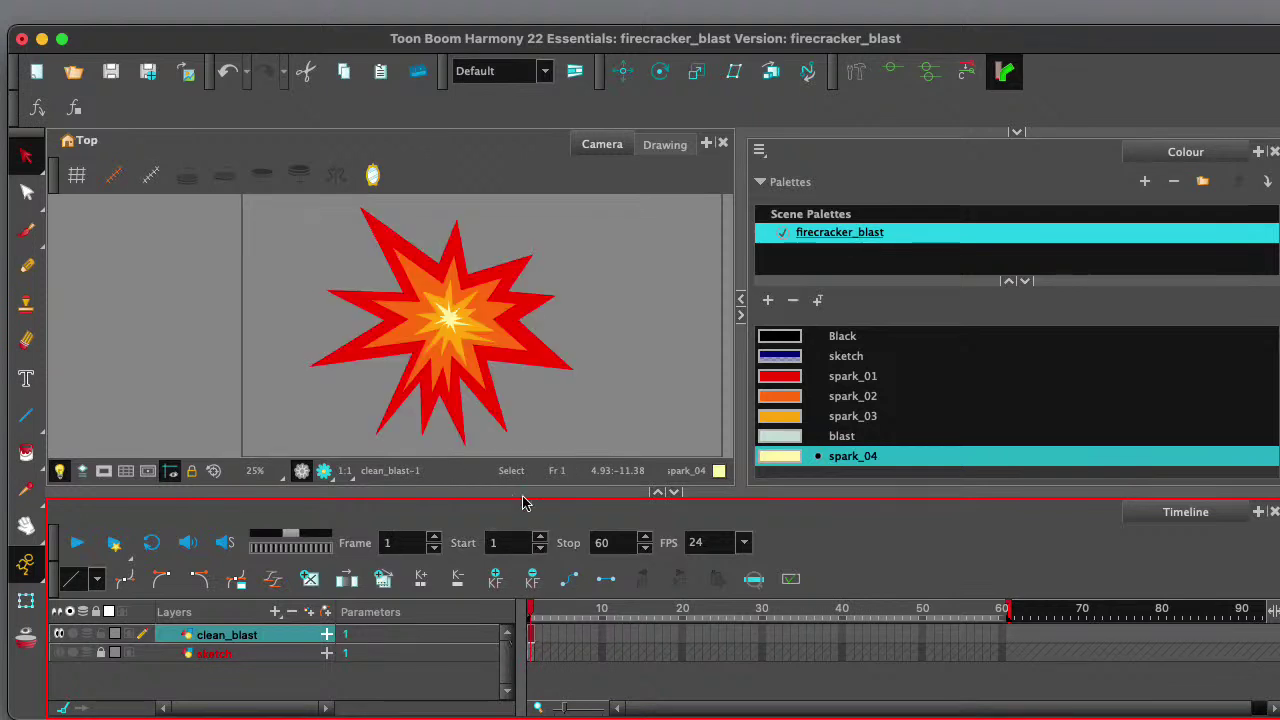
{"action": "scroll", "coordinate": [545, 325], "scroll_direction": "down", "scroll_amount": 1}
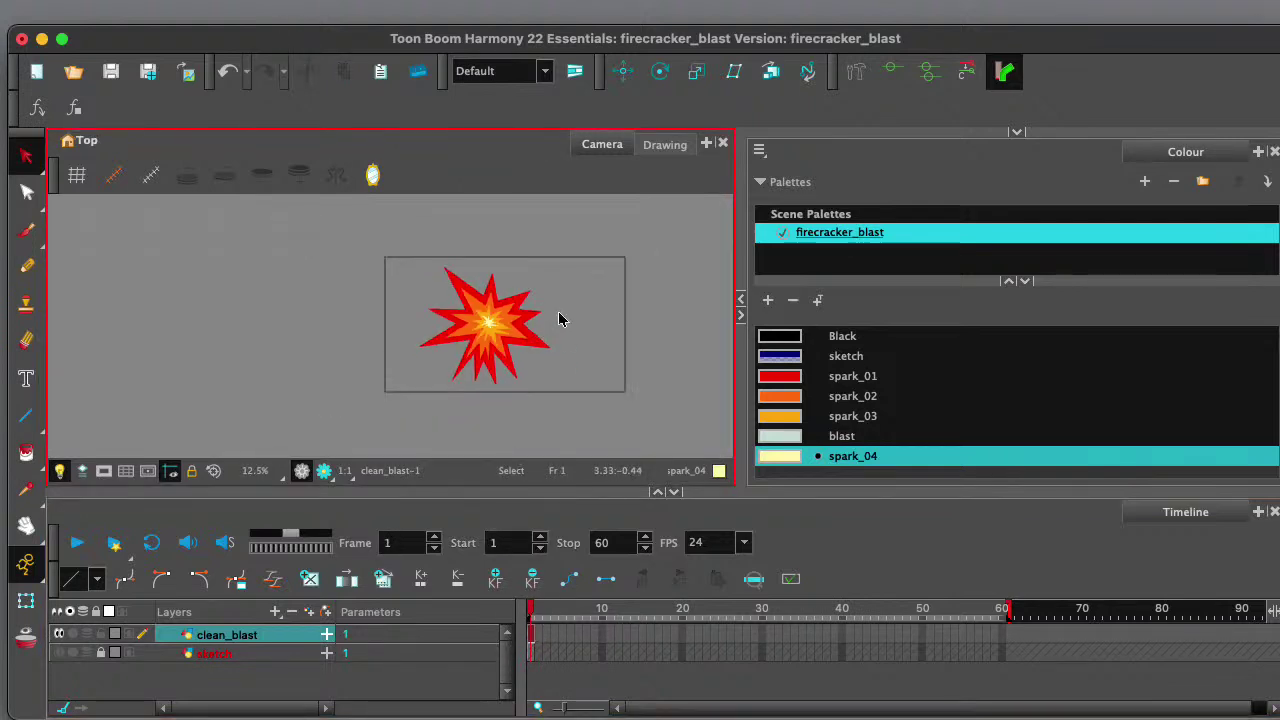
{"action": "scroll", "coordinate": [555, 318], "scroll_direction": "up", "scroll_amount": 1}
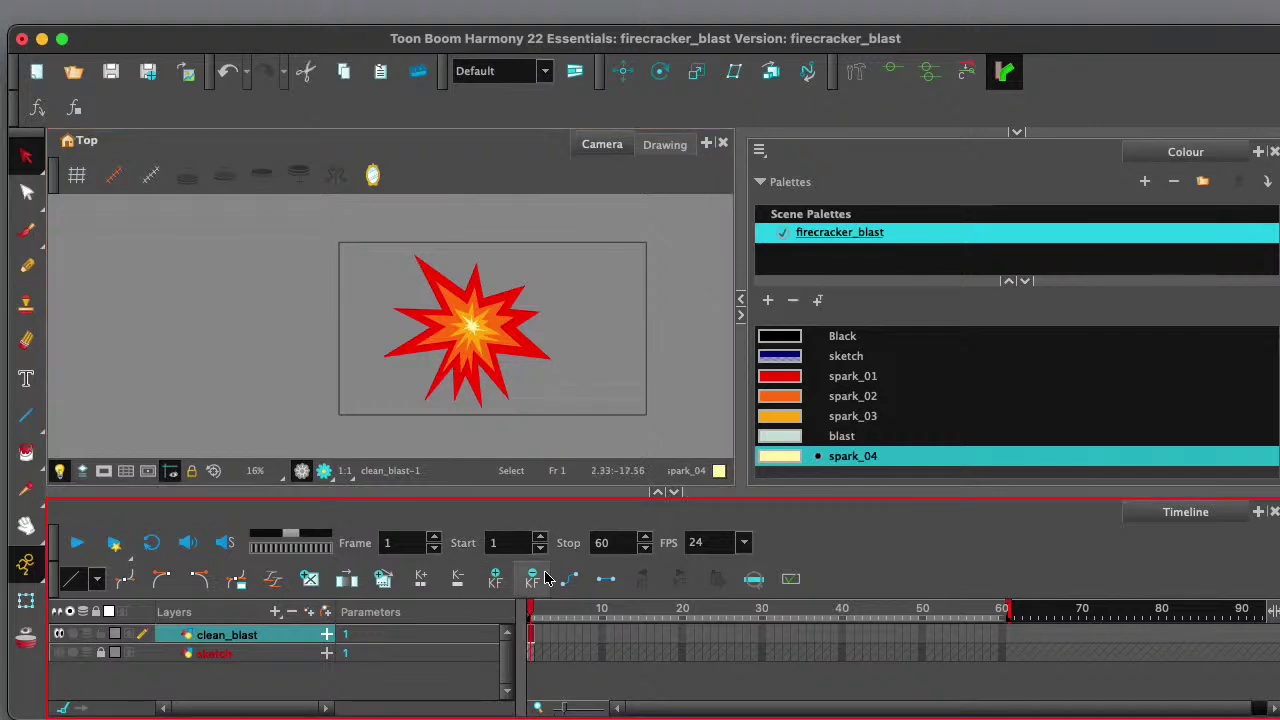
{"action": "left_click_drag", "start_coordinate": [26, 155], "coordinate": [62, 151]}
{"action": "mouse_move", "coordinate": [530, 268]}
{"action": "left_mouse_down"}
{"action": "mouse_move", "coordinate": [423, 247]}
{"action": "mouse_move", "coordinate": [325, 331]}
{"action": "mouse_move", "coordinate": [512, 436]}
{"action": "mouse_move", "coordinate": [594, 286]}
{"action": "left_mouse_up"}
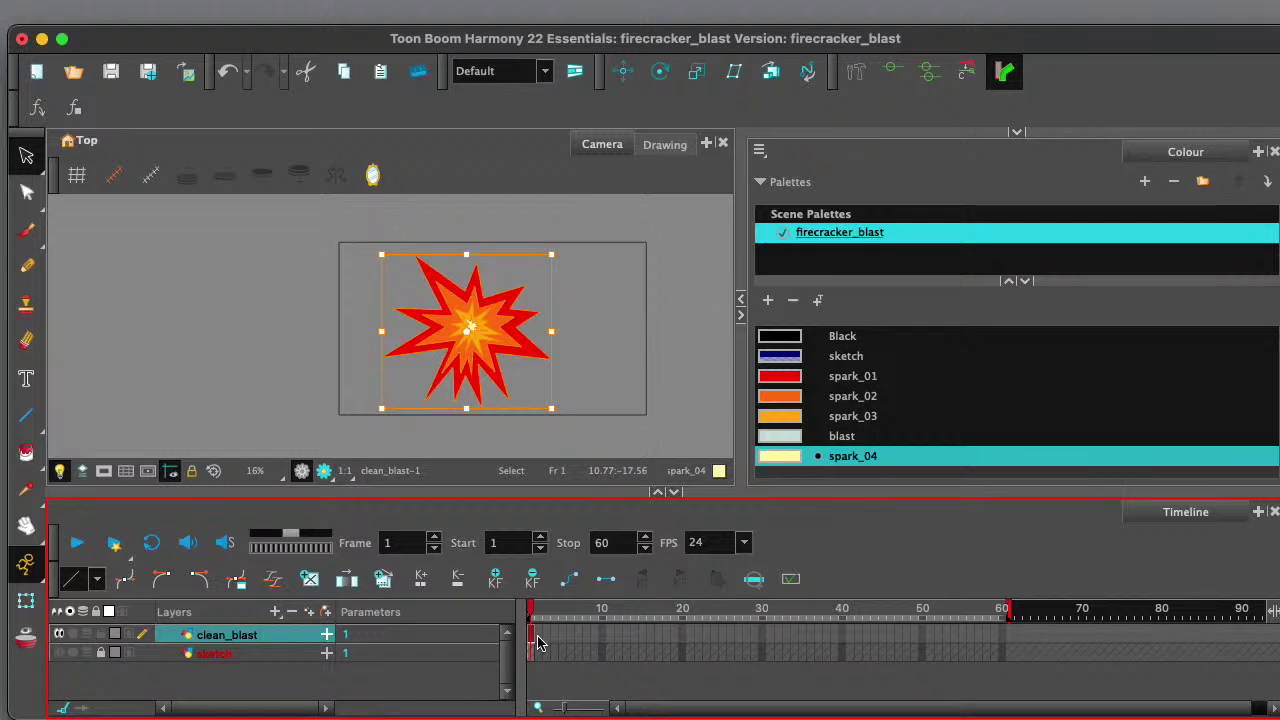
{"action": "mouse_move", "coordinate": [496, 336]}
{"action": "left_mouse_down"}
{"action": "mouse_move", "coordinate": [520, 334]}
{"action": "mouse_move", "coordinate": [505, 335]}
{"action": "left_mouse_up"}
{"action": "left_click_drag", "start_coordinate": [617, 315], "coordinate": [594, 300]}
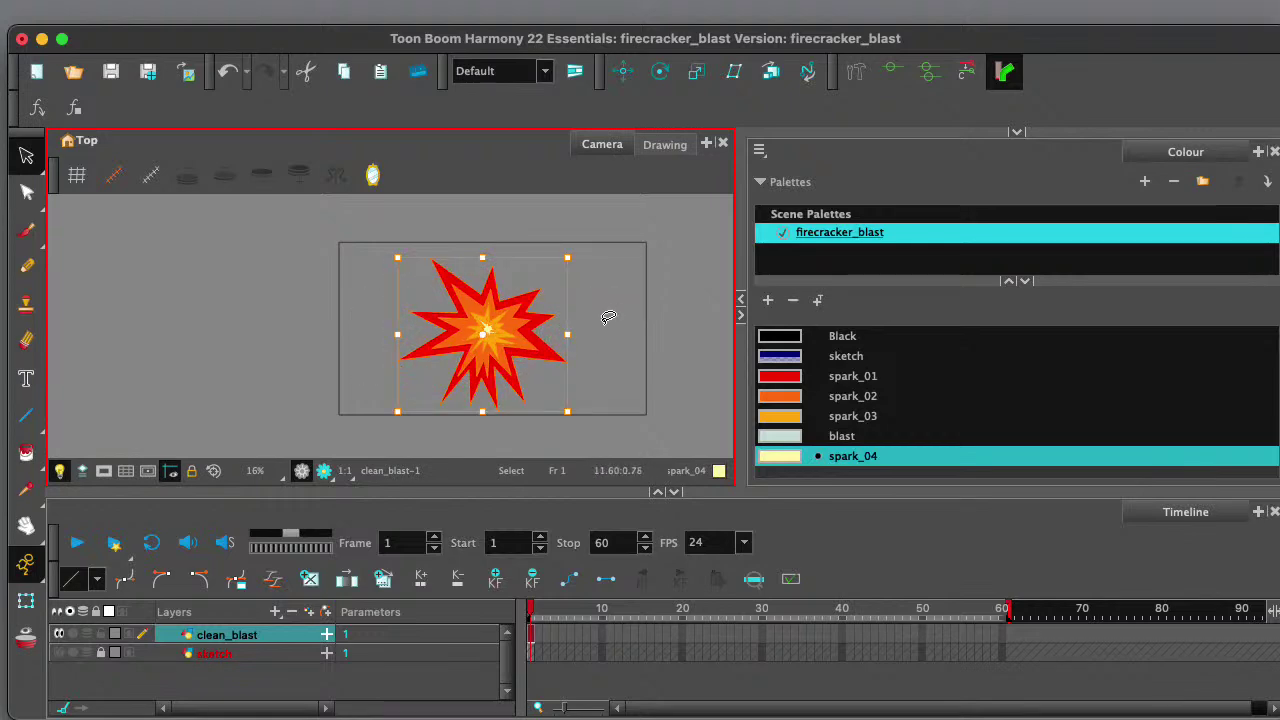
- Paste a copy of the coloured burst onto frame 2 of the clean_blast layer
{"action": "left_click", "coordinate": [540, 641]}
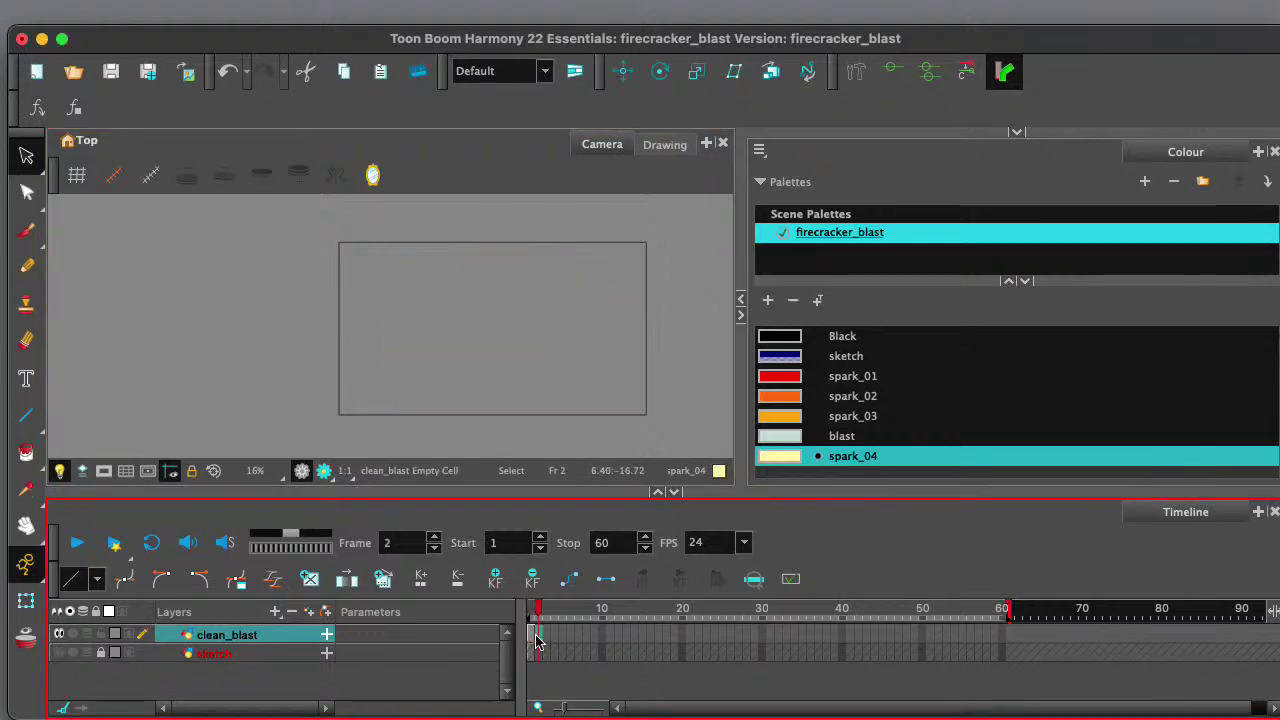
{"action": "left_click_drag", "start_coordinate": [564, 706], "coordinate": [573, 708]}
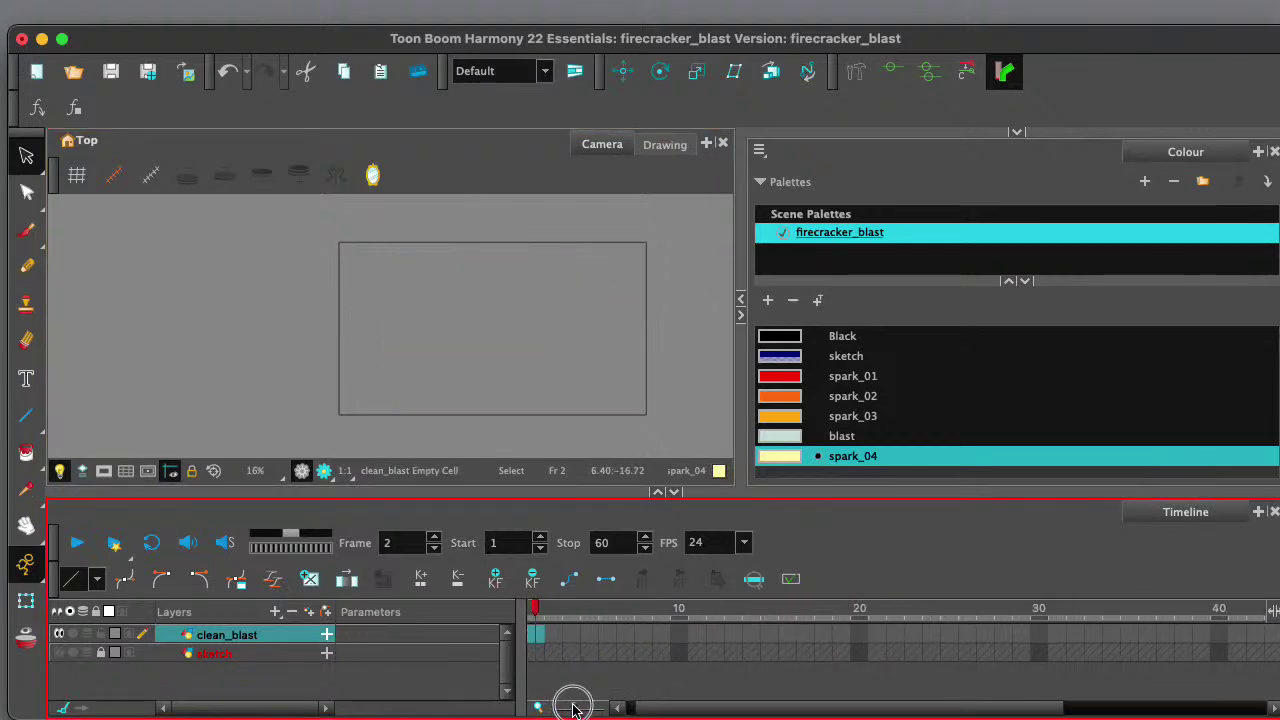
{"action": "left_click", "coordinate": [629, 704]}
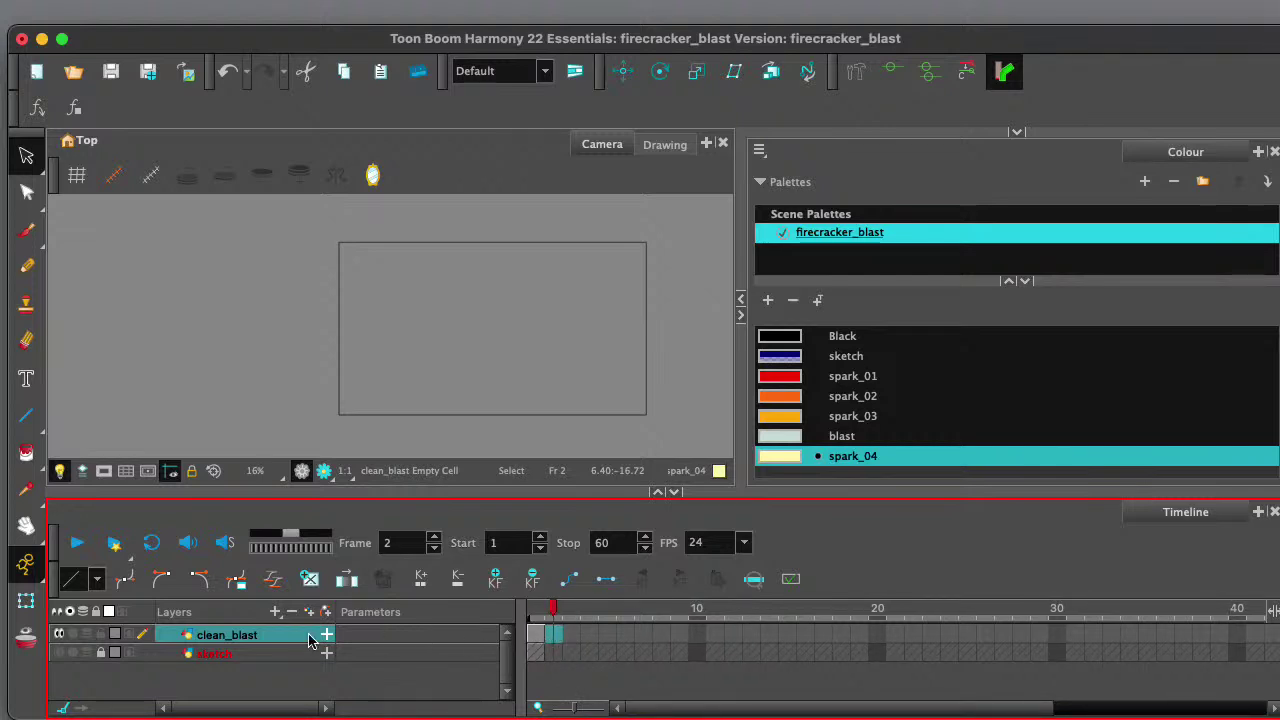
{"action": "left_click", "coordinate": [471, 266]}
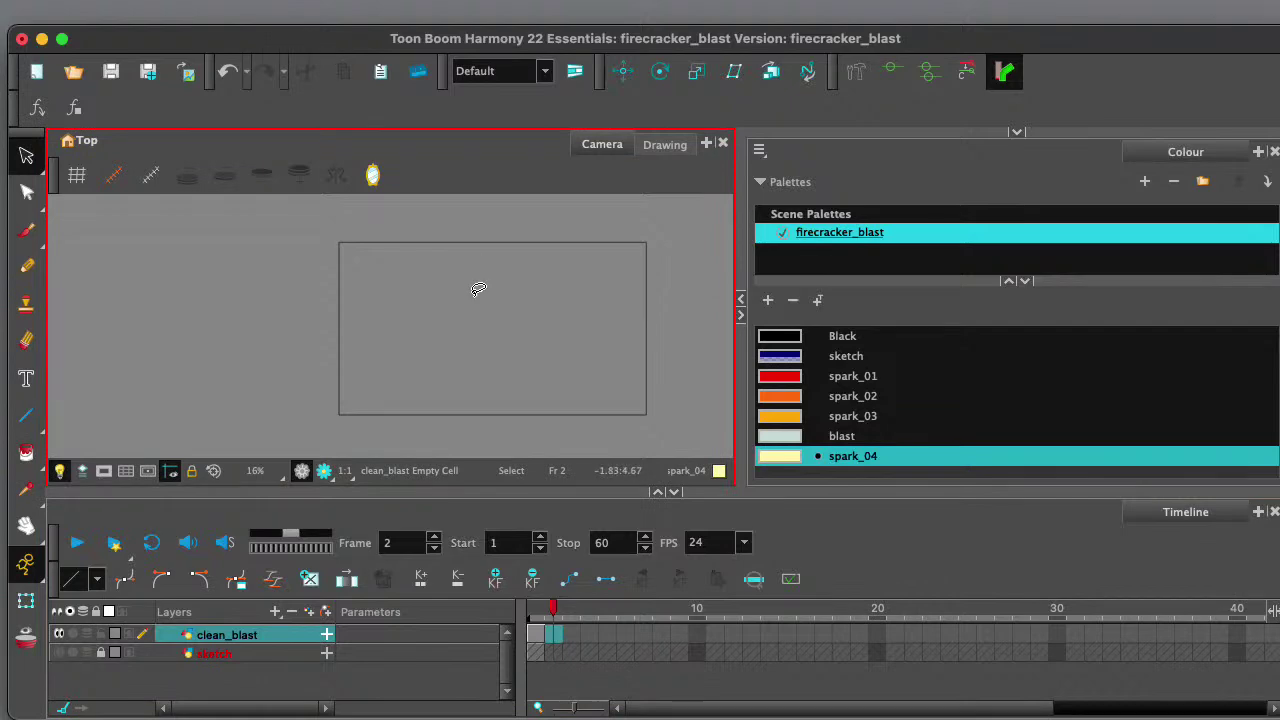
{"action": "key", "text": "super+v"}
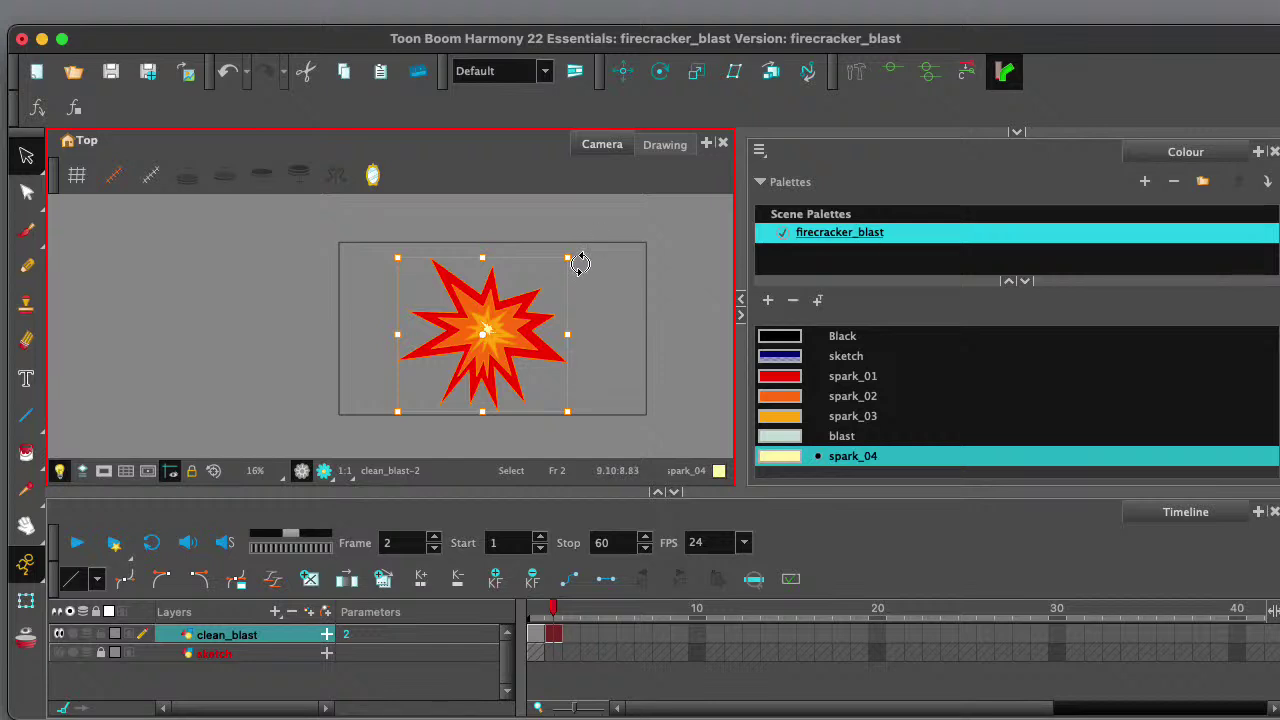
- Rotate the burst on frame 2 clockwise by roughly 70 degrees, nudge it into place and scrub between frames 1 and 2
{"action": "mouse_move", "coordinate": [582, 259]}
{"action": "left_mouse_down"}
{"action": "mouse_move", "coordinate": [586, 312]}
{"action": "mouse_move", "coordinate": [521, 345]}
{"action": "left_mouse_up"}
{"action": "left_click_drag", "start_coordinate": [504, 348], "coordinate": [490, 343]}
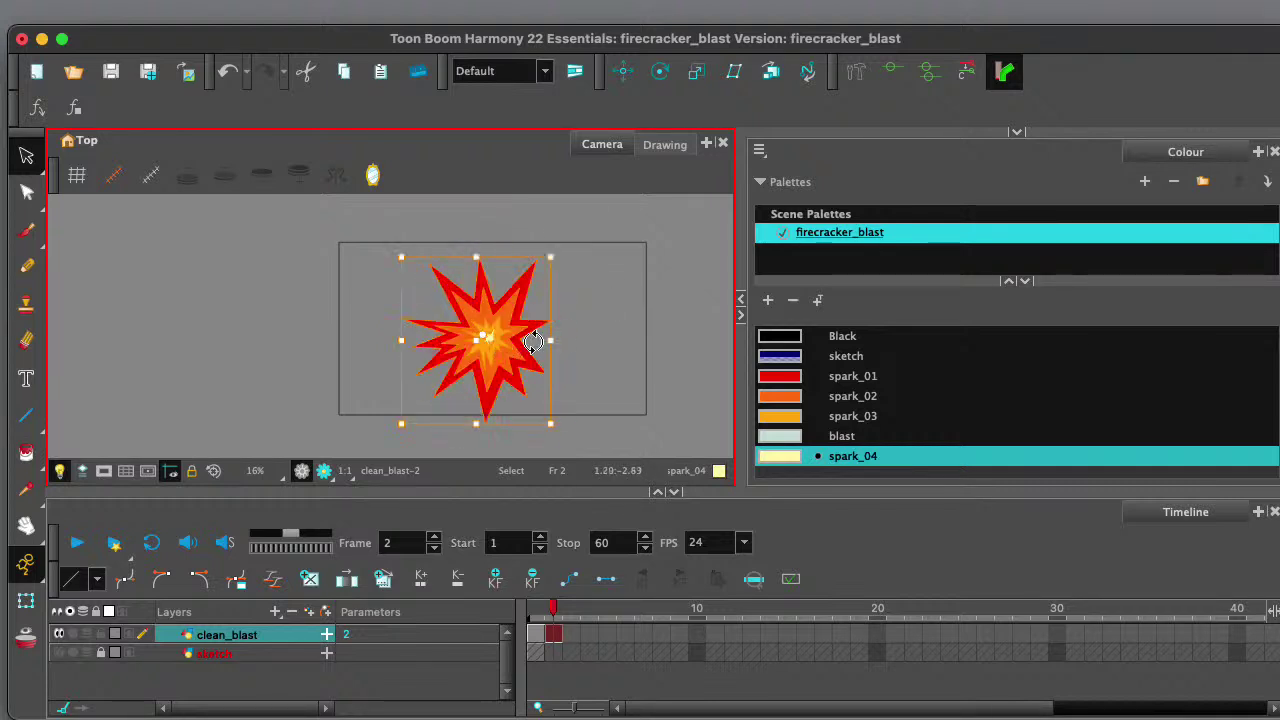
{"action": "left_click", "coordinate": [586, 323]}
{"action": "mouse_move", "coordinate": [543, 607]}
{"action": "left_mouse_down"}
{"action": "mouse_move", "coordinate": [553, 618]}
{"action": "mouse_move", "coordinate": [529, 614]}
{"action": "mouse_move", "coordinate": [555, 624]}
{"action": "left_mouse_up"}
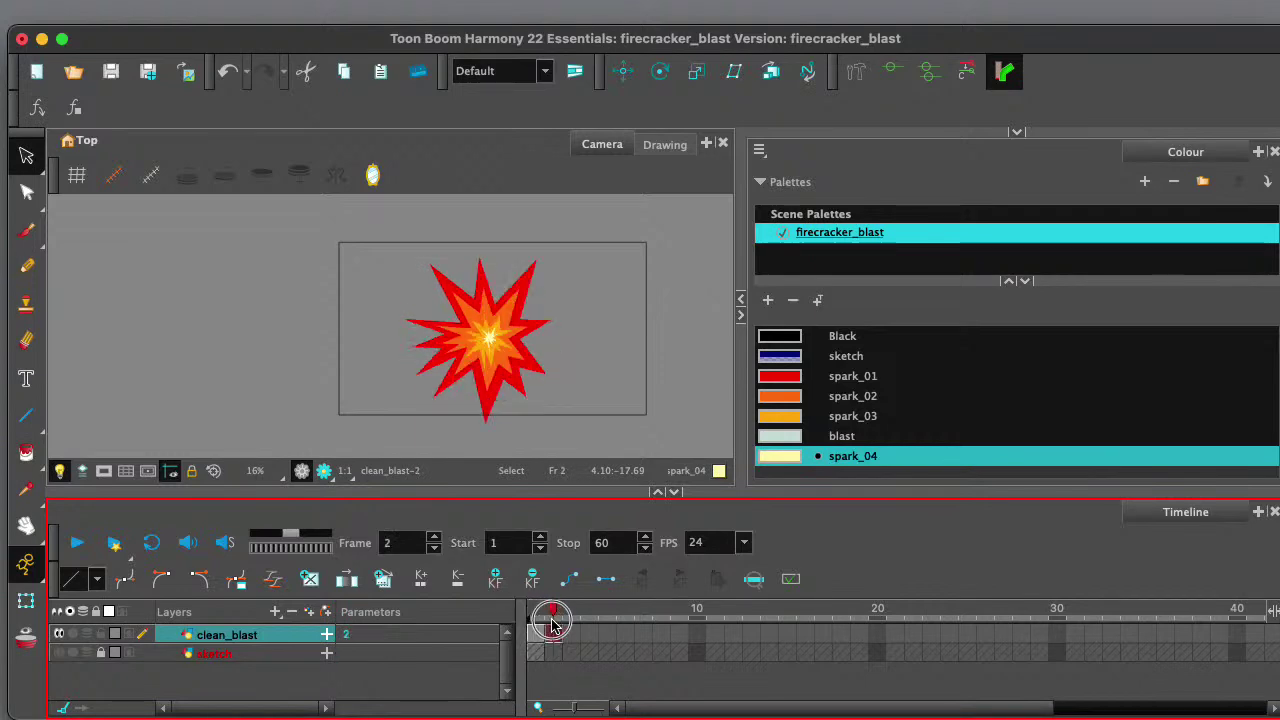
- Turn on outline mode and onion skin for the clean_blast layer
{"action": "scroll", "coordinate": [497, 338], "scroll_direction": "up", "scroll_amount": 3}
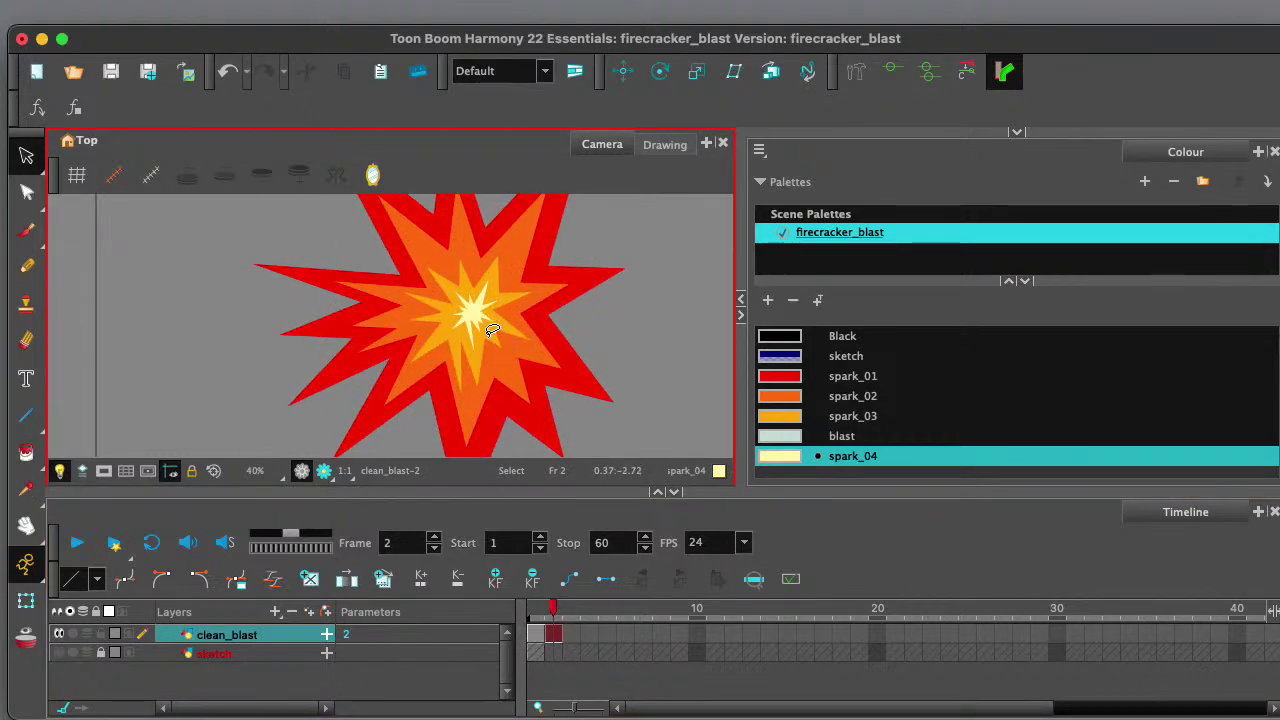
{"action": "left_click", "coordinate": [380, 630]}
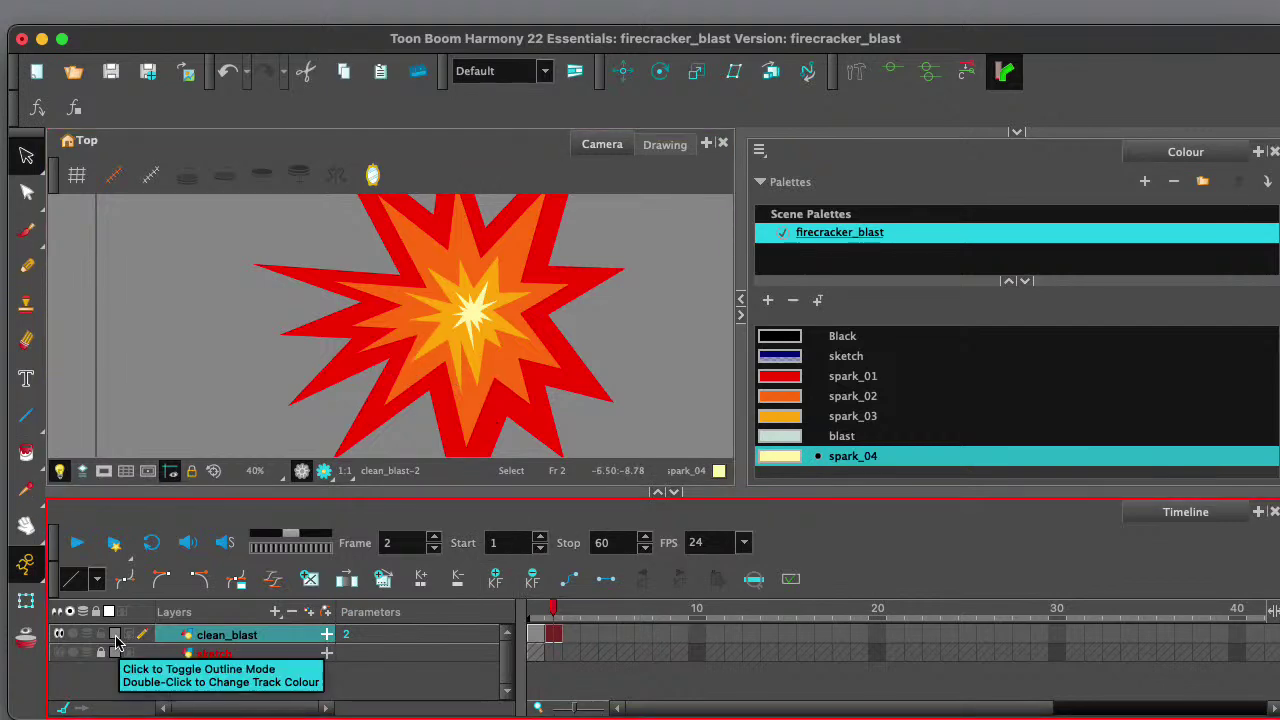
{"action": "left_click", "coordinate": [115, 635]}
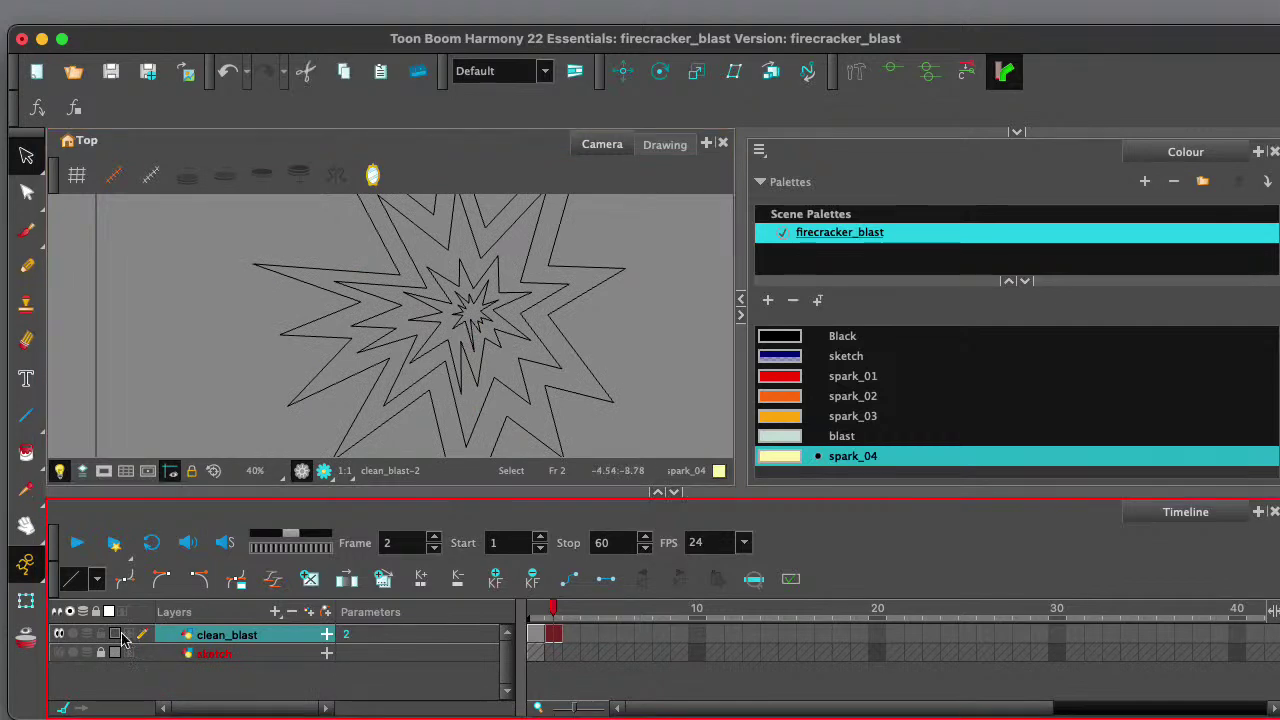
{"action": "left_click", "coordinate": [88, 637]}
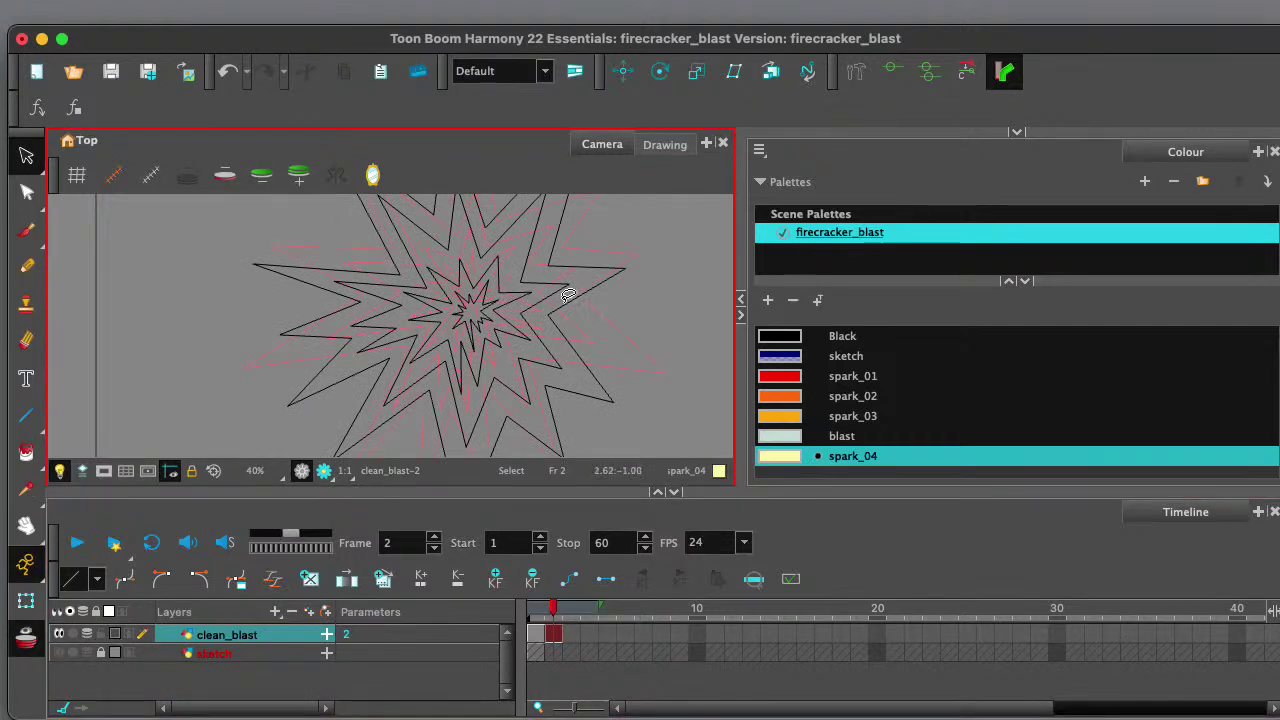
- Select the whole burst on frame 2 and move it up so its centre lines up with frame 1's onion-skinned burst
{"action": "scroll", "coordinate": [565, 298], "scroll_direction": "down", "scroll_amount": 3}
{"action": "mouse_move", "coordinate": [612, 263]}
{"action": "left_mouse_down"}
{"action": "mouse_move", "coordinate": [548, 219]}
{"action": "mouse_move", "coordinate": [458, 237]}
{"action": "mouse_move", "coordinate": [448, 318]}
{"action": "mouse_move", "coordinate": [494, 382]}
{"action": "mouse_move", "coordinate": [600, 350]}
{"action": "mouse_move", "coordinate": [621, 286]}
{"action": "left_mouse_up"}
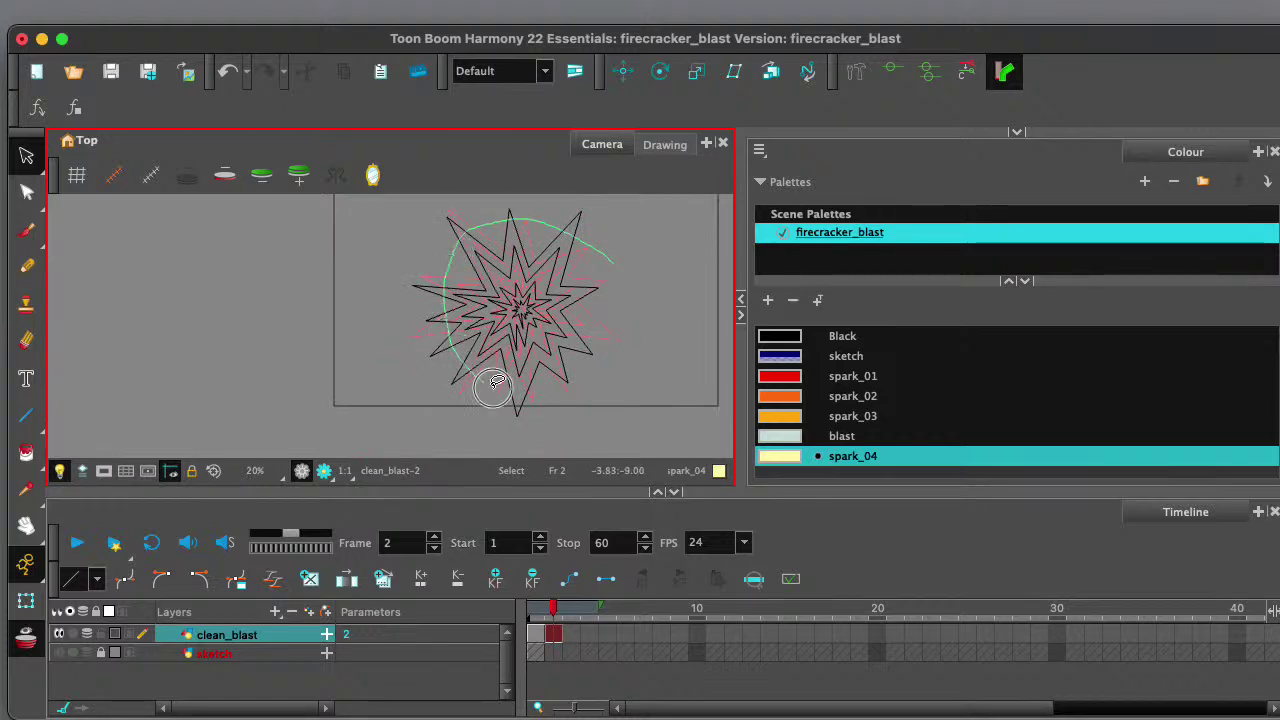
{"action": "scroll", "coordinate": [543, 306], "scroll_direction": "up", "scroll_amount": 4}
{"action": "scroll", "coordinate": [517, 320], "scroll_direction": "up", "scroll_amount": 2}
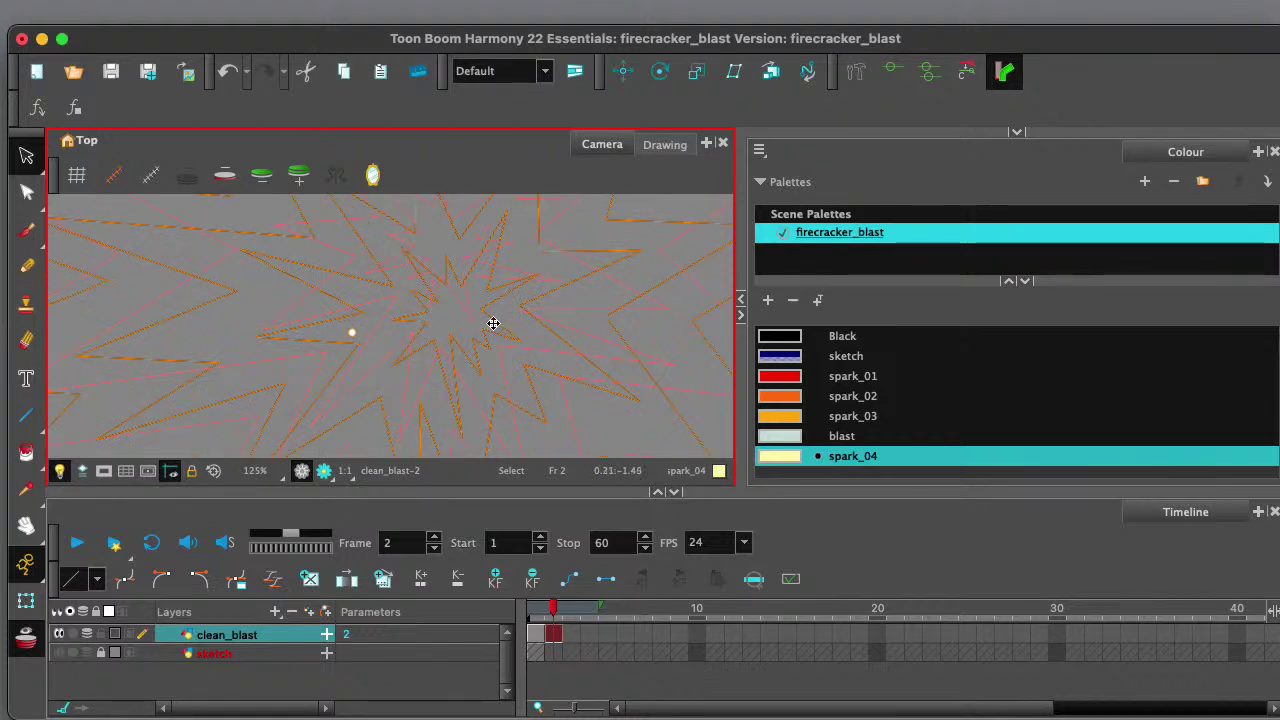
{"action": "left_click_drag", "start_coordinate": [491, 323], "coordinate": [482, 270]}
{"action": "scroll", "coordinate": [482, 270], "scroll_direction": "down", "scroll_amount": 1}
{"action": "scroll", "coordinate": [484, 272], "scroll_direction": "down", "scroll_amount": 4}
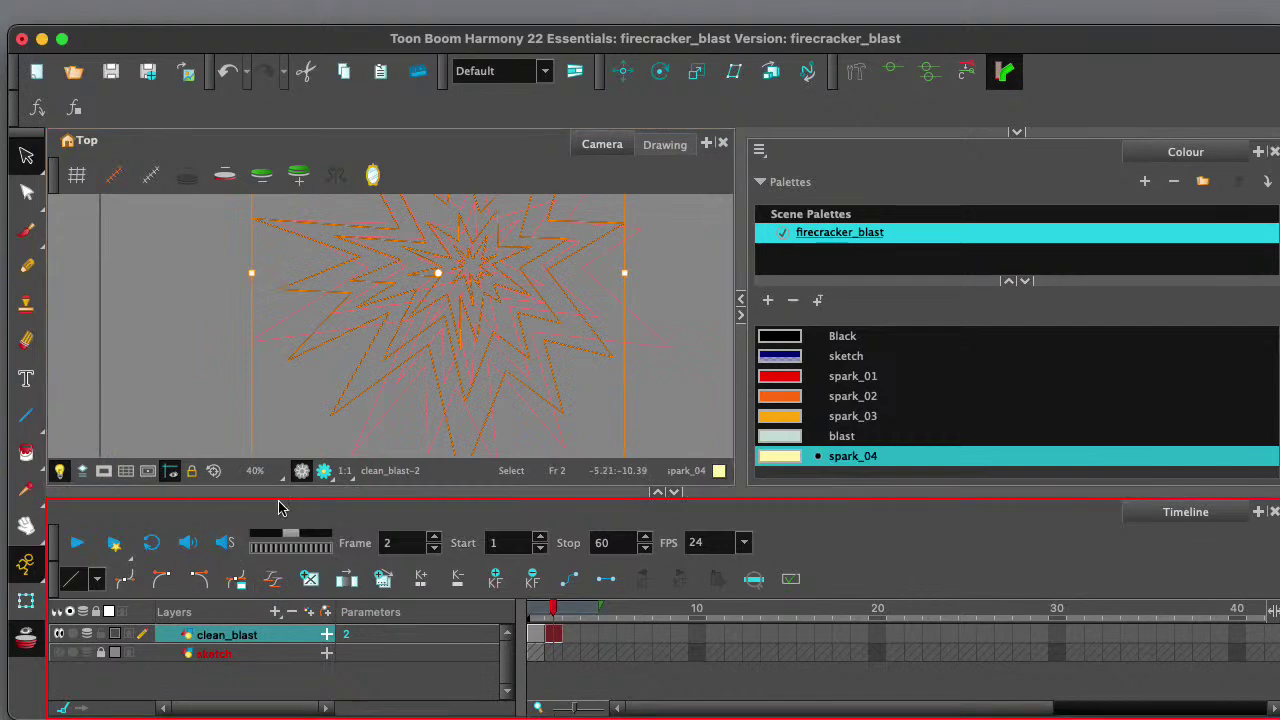
- Turn off outline mode and onion skin for clean_blast and compare frames 1 and 2
{"action": "scroll", "coordinate": [471, 323], "scroll_direction": "down", "scroll_amount": 3}
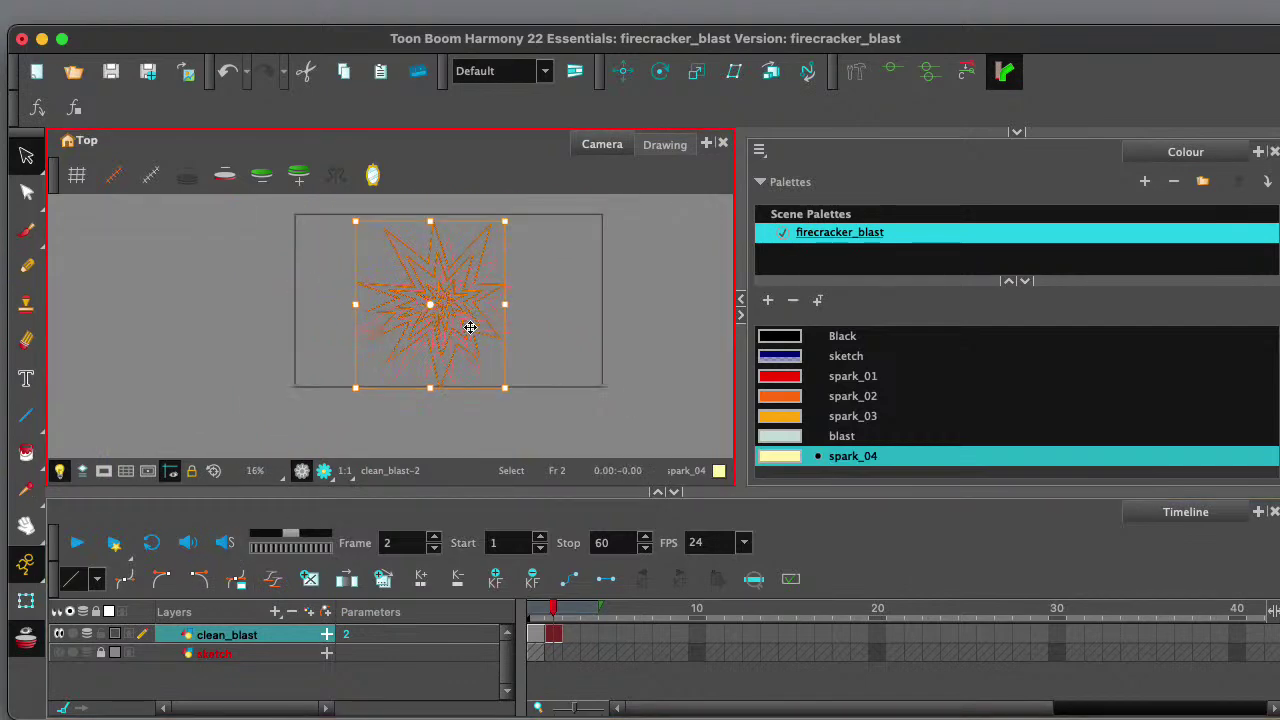
{"action": "left_click", "coordinate": [408, 392]}
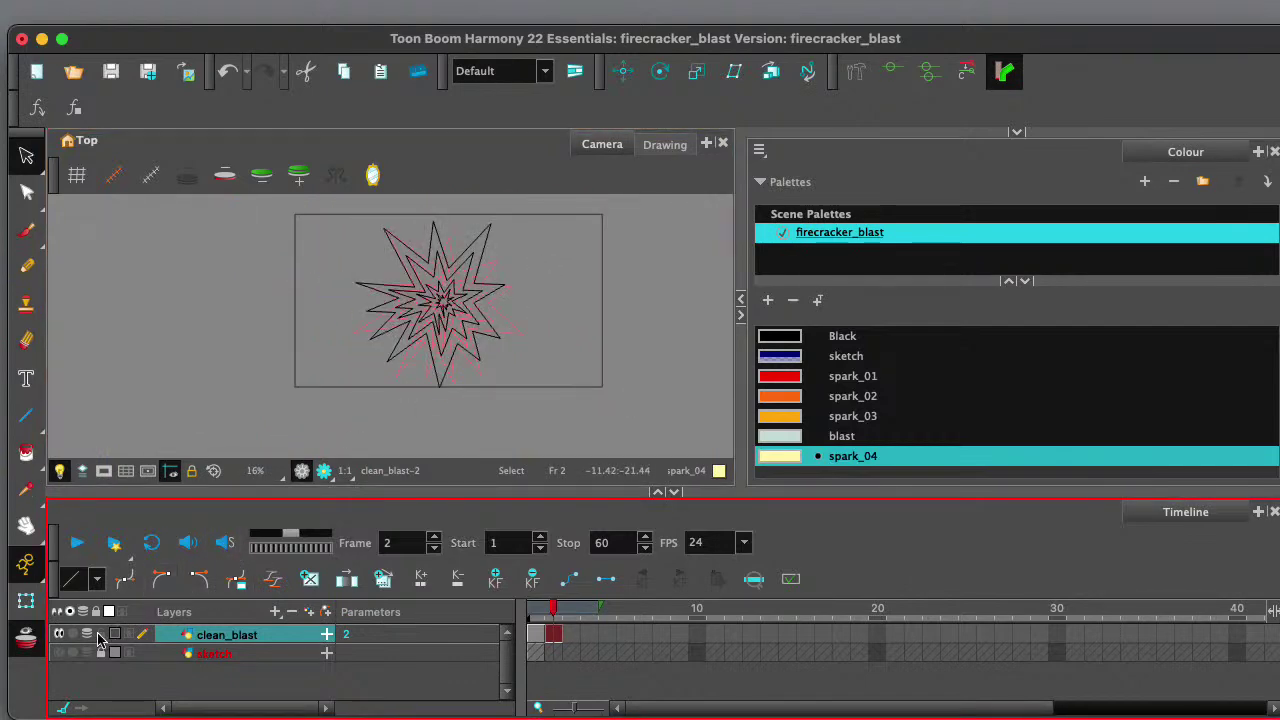
{"action": "left_click", "coordinate": [114, 638]}
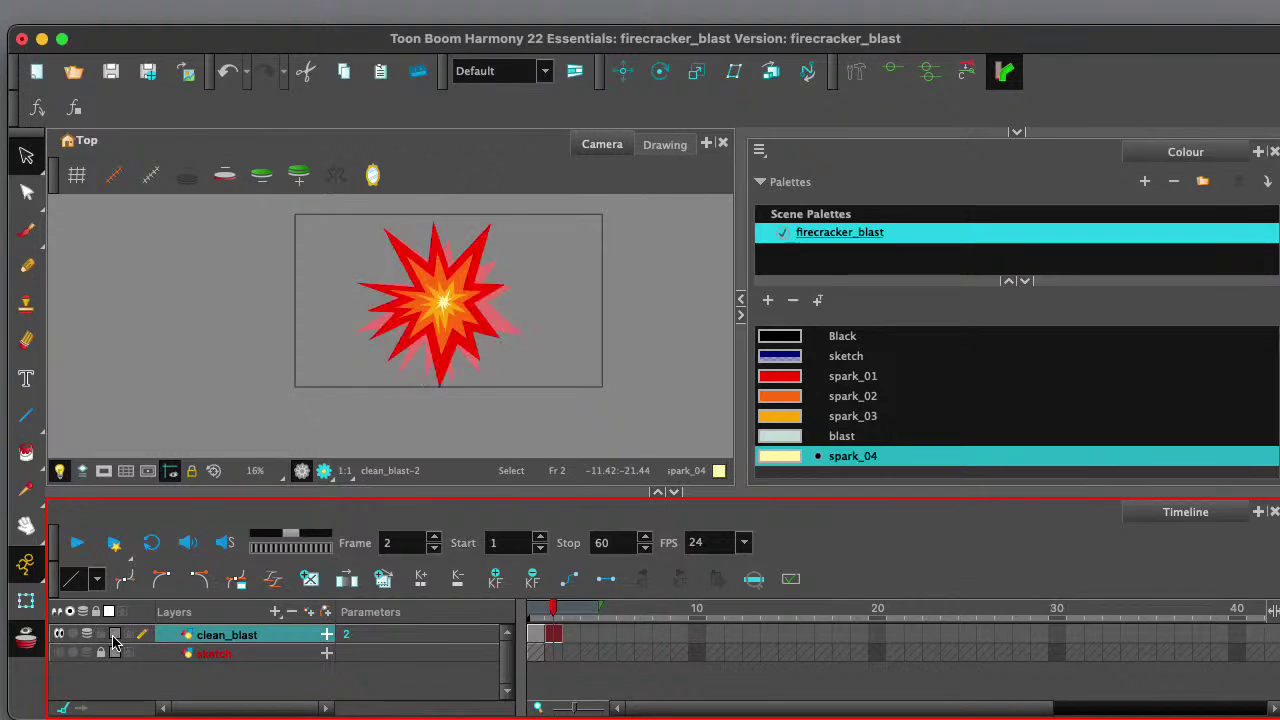
{"action": "left_click", "coordinate": [86, 637]}
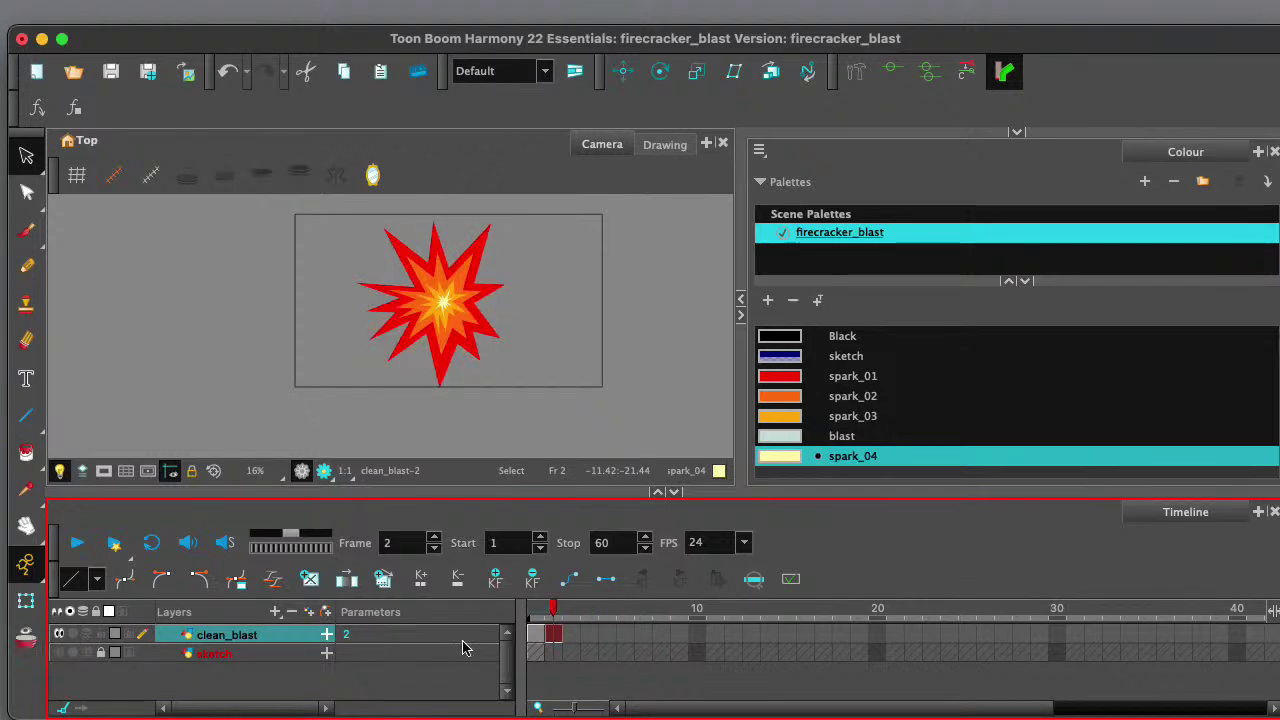
{"action": "left_click", "coordinate": [545, 612]}
{"action": "mouse_move", "coordinate": [545, 612]}
{"action": "left_mouse_down"}
{"action": "mouse_move", "coordinate": [531, 609]}
{"action": "mouse_move", "coordinate": [553, 618]}
{"action": "left_mouse_up"}
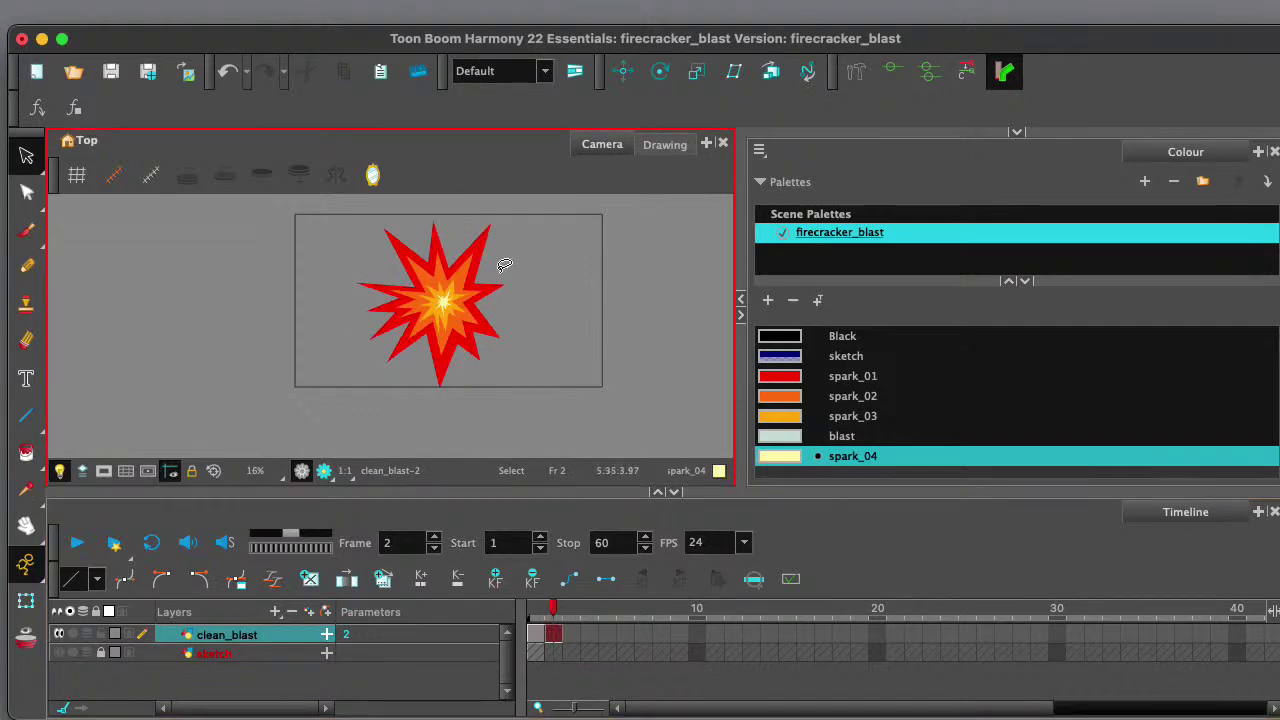
- Select the frame 2 burst, place its pivot on the pale yellow centre and scale it up beyond the camera frame's height
{"action": "mouse_move", "coordinate": [503, 268]}
{"action": "left_mouse_down"}
{"action": "mouse_move", "coordinate": [456, 242]}
{"action": "mouse_move", "coordinate": [390, 265]}
{"action": "mouse_move", "coordinate": [400, 337]}
{"action": "mouse_move", "coordinate": [495, 330]}
{"action": "left_mouse_up"}
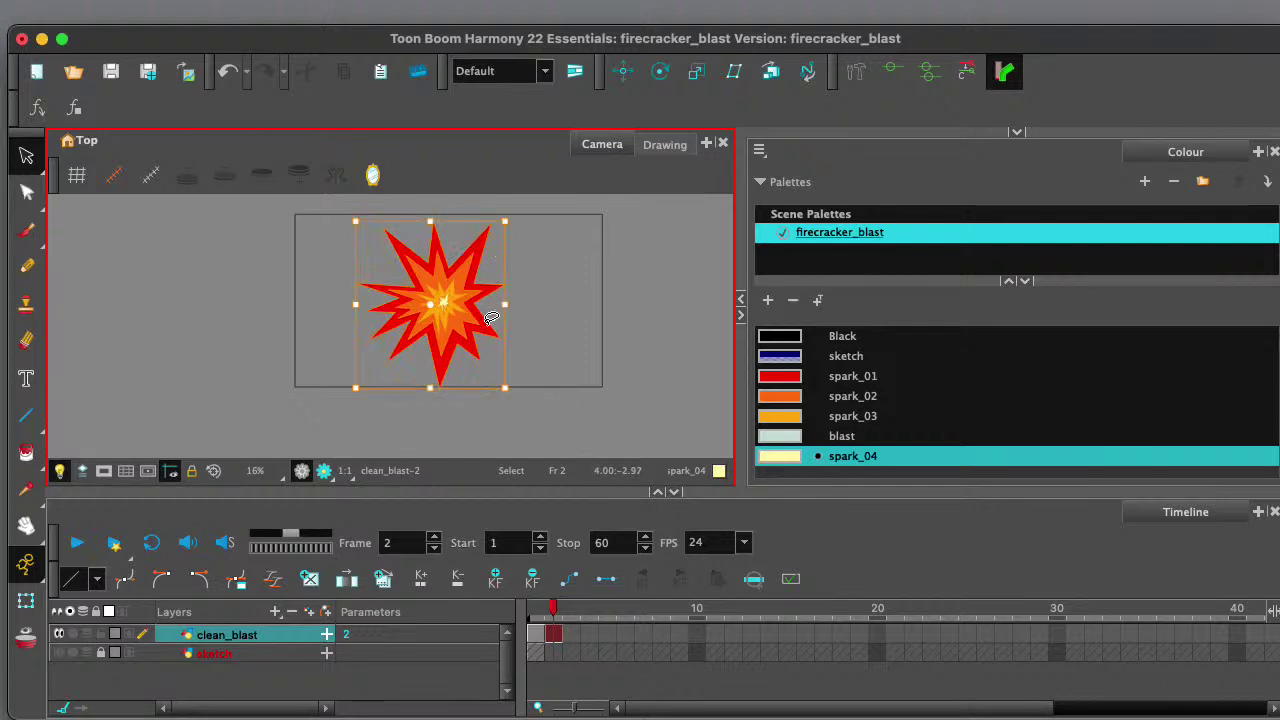
{"action": "scroll", "coordinate": [446, 319], "scroll_direction": "up", "scroll_amount": 2}
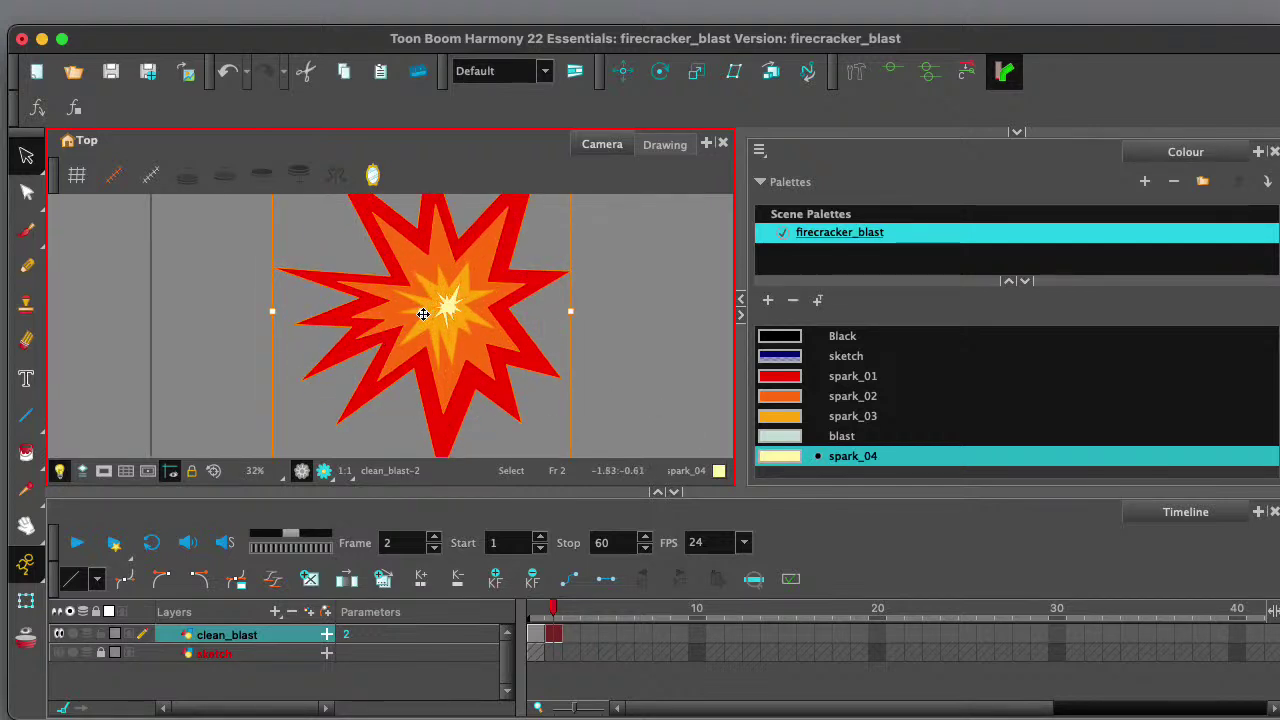
{"action": "key", "text": "Escape"}
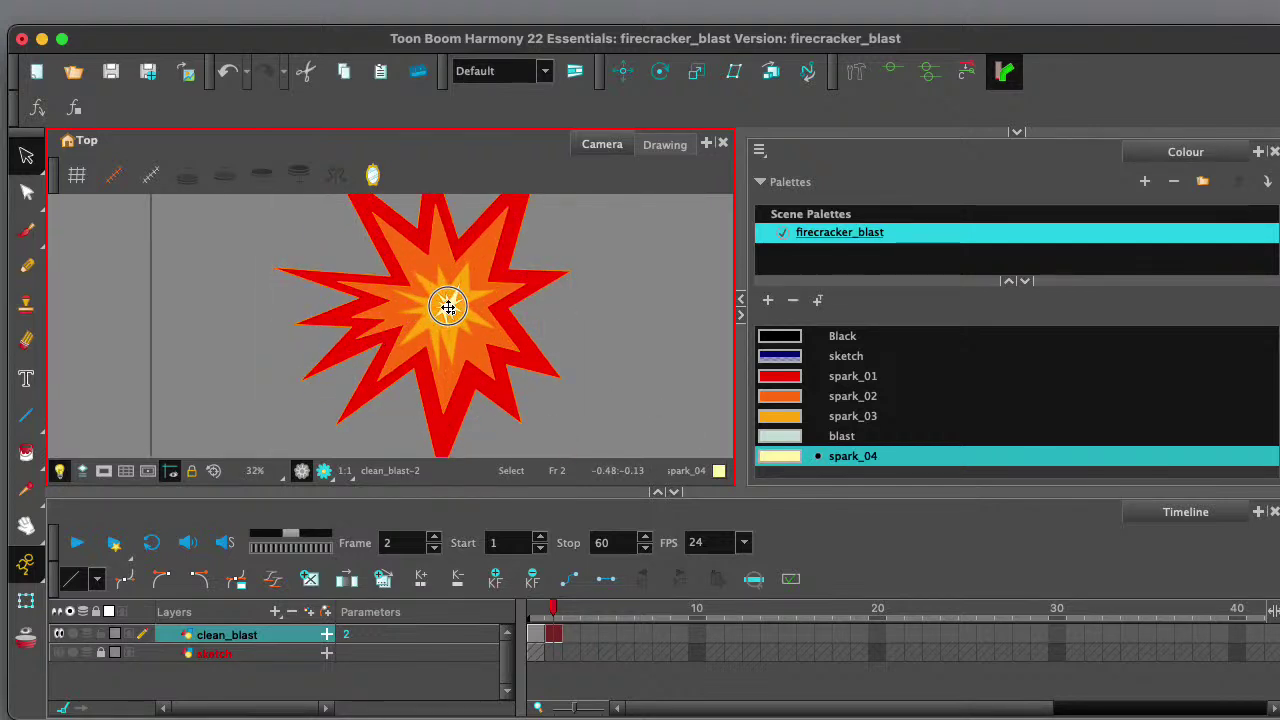
{"action": "left_click", "coordinate": [449, 306]}
{"action": "scroll", "coordinate": [480, 312], "scroll_direction": "down", "scroll_amount": 2}
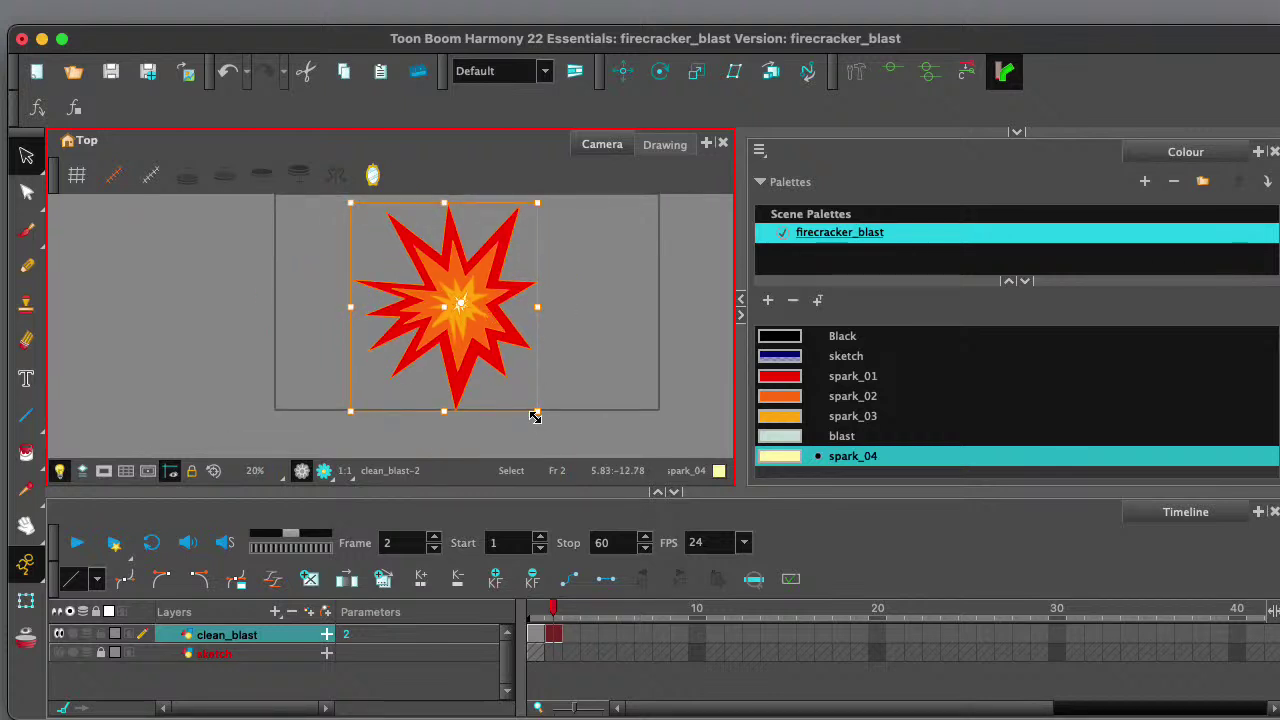
{"action": "left_click_drag", "start_coordinate": [534, 411], "coordinate": [563, 440]}
{"action": "scroll", "coordinate": [564, 380], "scroll_direction": "down", "scroll_amount": 2}
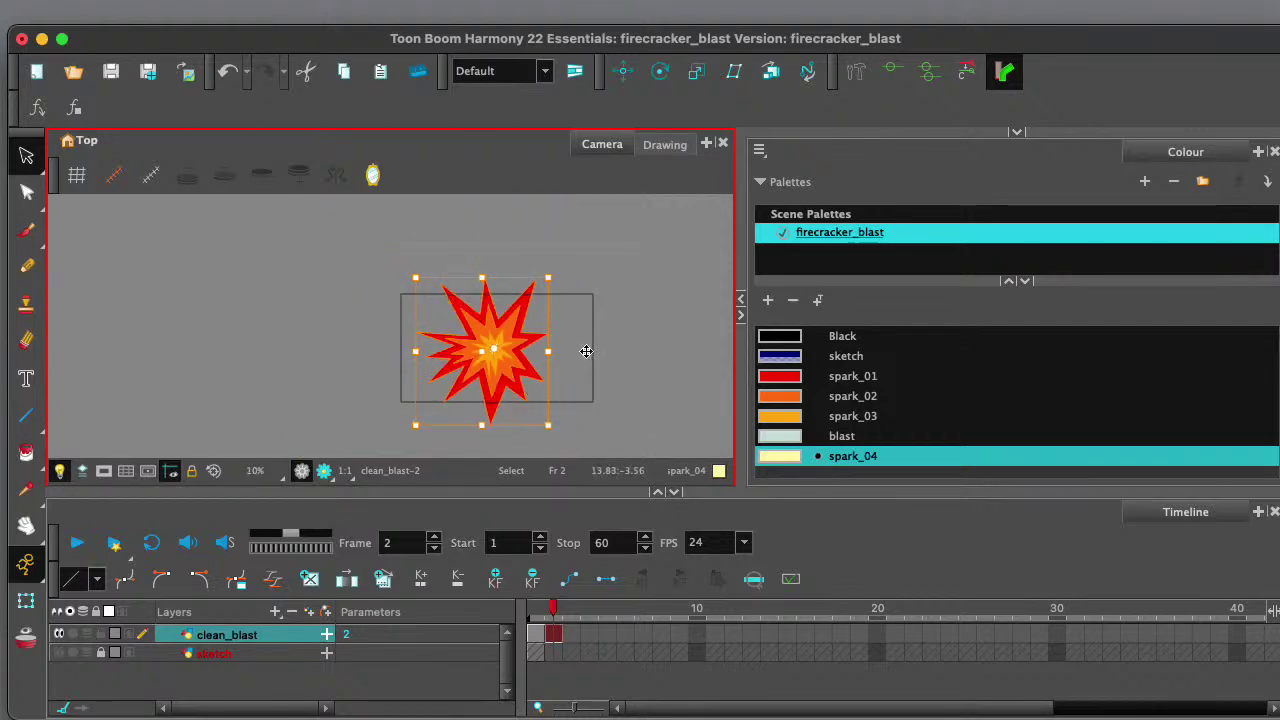
{"action": "left_click", "coordinate": [552, 321]}
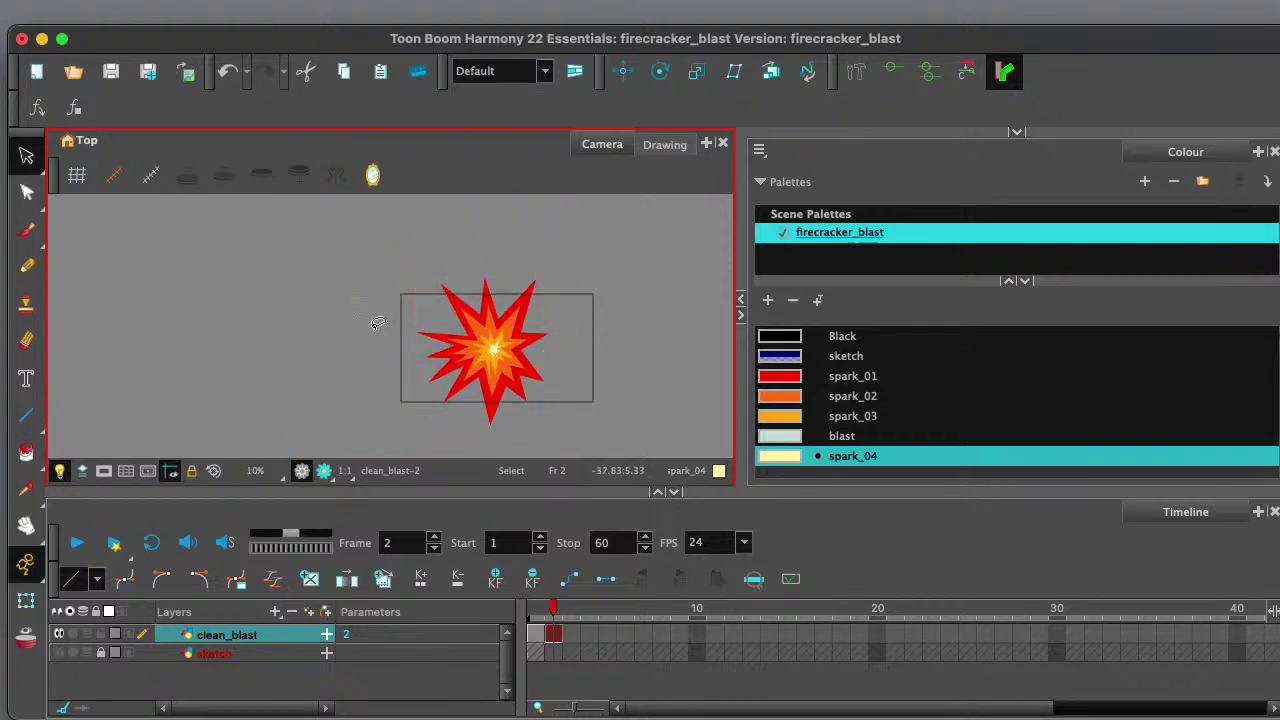
- Distort the frame 2 burst with the Envelope tool, pulling its corners outward and bulging its upper edge
{"action": "left_click", "coordinate": [27, 160]}
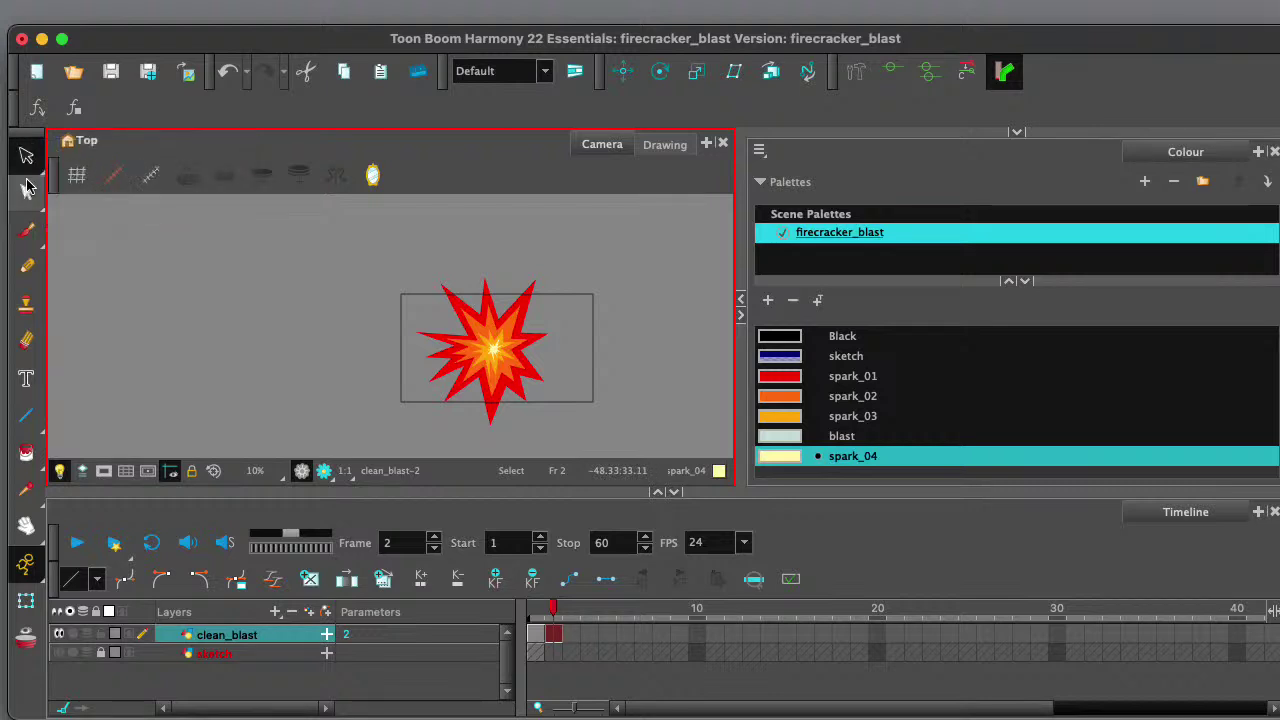
{"action": "left_click", "coordinate": [27, 187]}
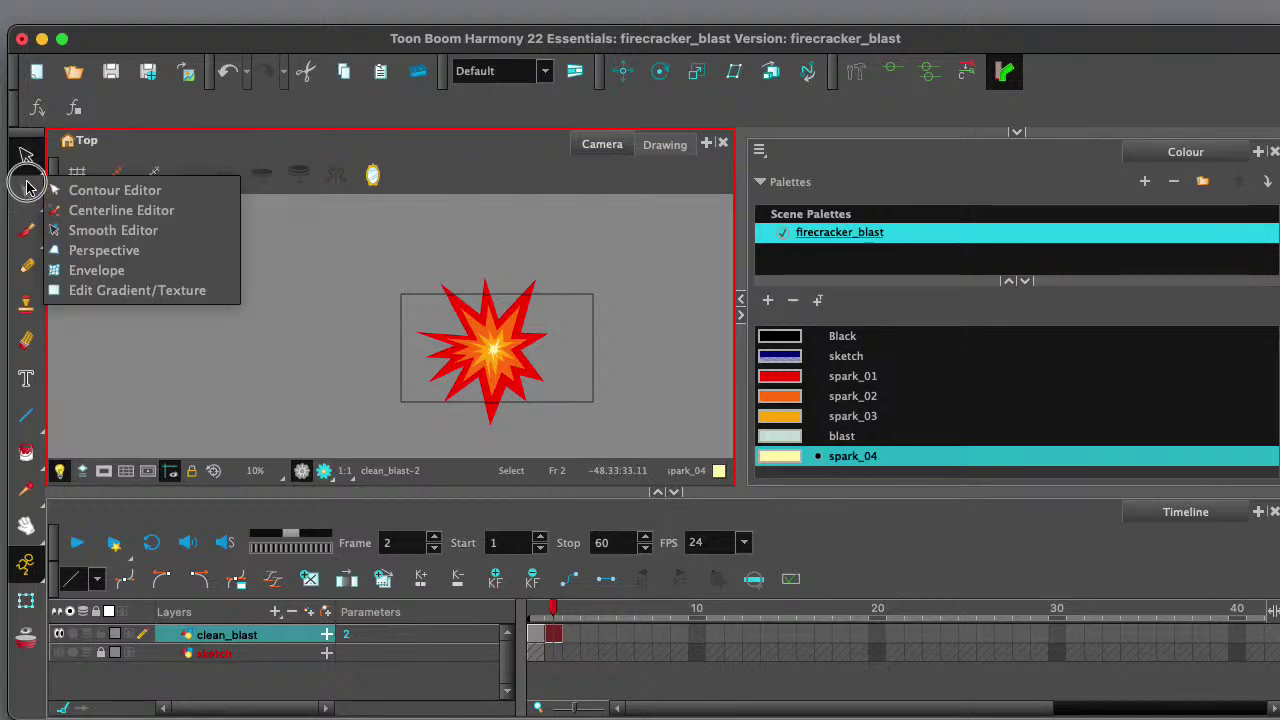
{"action": "left_click", "coordinate": [100, 271]}
{"action": "mouse_move", "coordinate": [405, 263]}
{"action": "left_mouse_down"}
{"action": "mouse_move", "coordinate": [391, 360]}
{"action": "mouse_move", "coordinate": [450, 460]}
{"action": "mouse_move", "coordinate": [617, 451]}
{"action": "mouse_move", "coordinate": [603, 313]}
{"action": "mouse_move", "coordinate": [482, 247]}
{"action": "mouse_move", "coordinate": [418, 284]}
{"action": "left_mouse_up"}
{"action": "scroll", "coordinate": [546, 319], "scroll_direction": "up", "scroll_amount": 2}
{"action": "left_click_drag", "start_coordinate": [549, 252], "coordinate": [571, 237]}
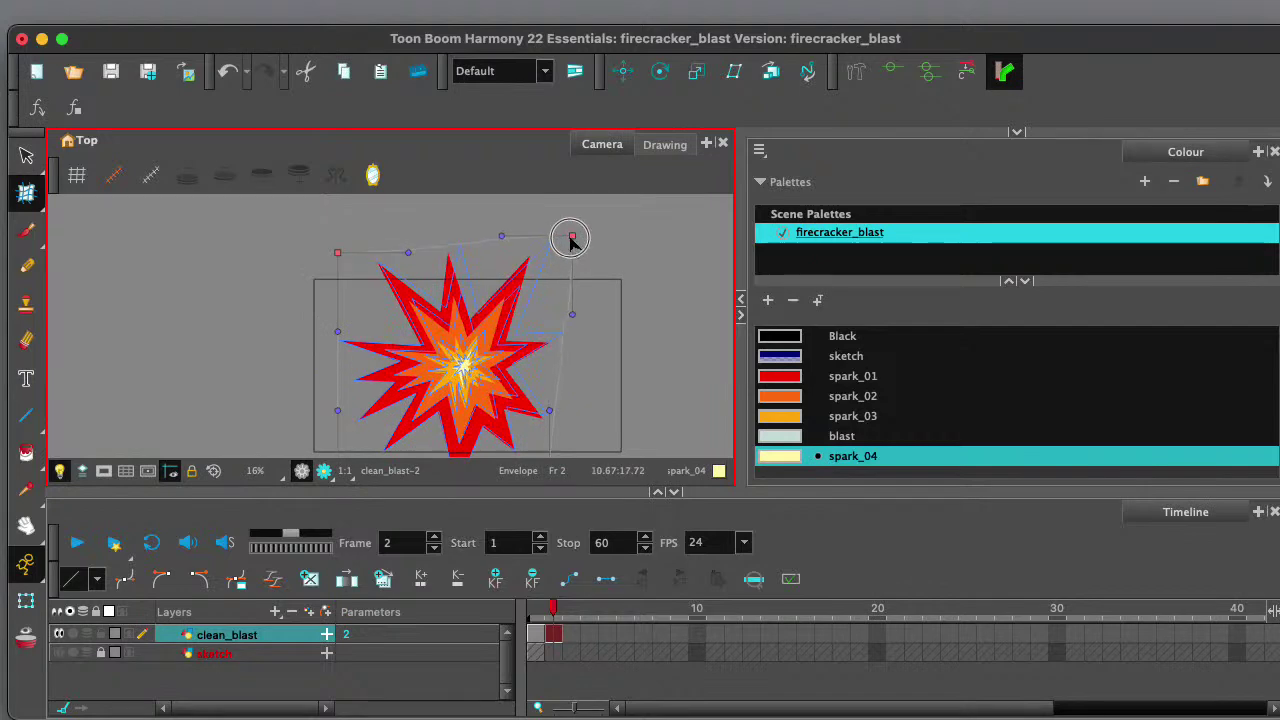
{"action": "left_click_drag", "start_coordinate": [407, 254], "coordinate": [388, 207]}
{"action": "scroll", "coordinate": [475, 321], "scroll_direction": "down", "scroll_amount": 2}
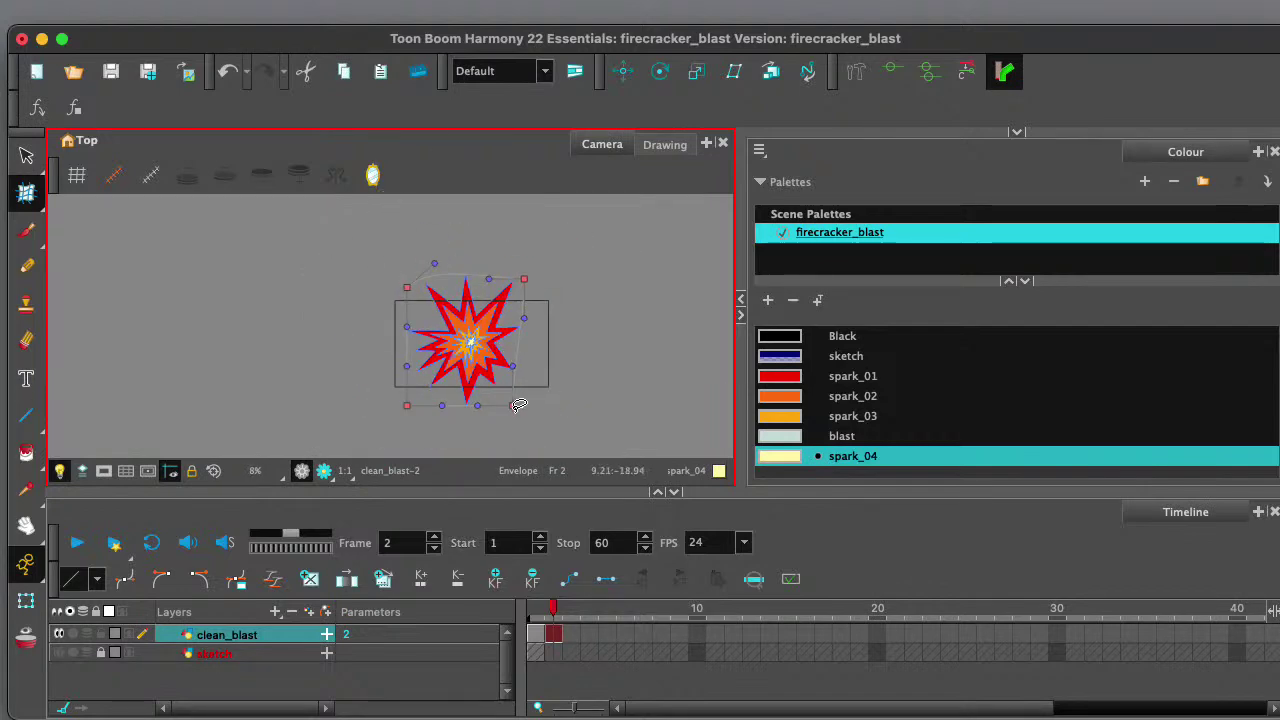
{"action": "left_click_drag", "start_coordinate": [519, 405], "coordinate": [533, 423]}
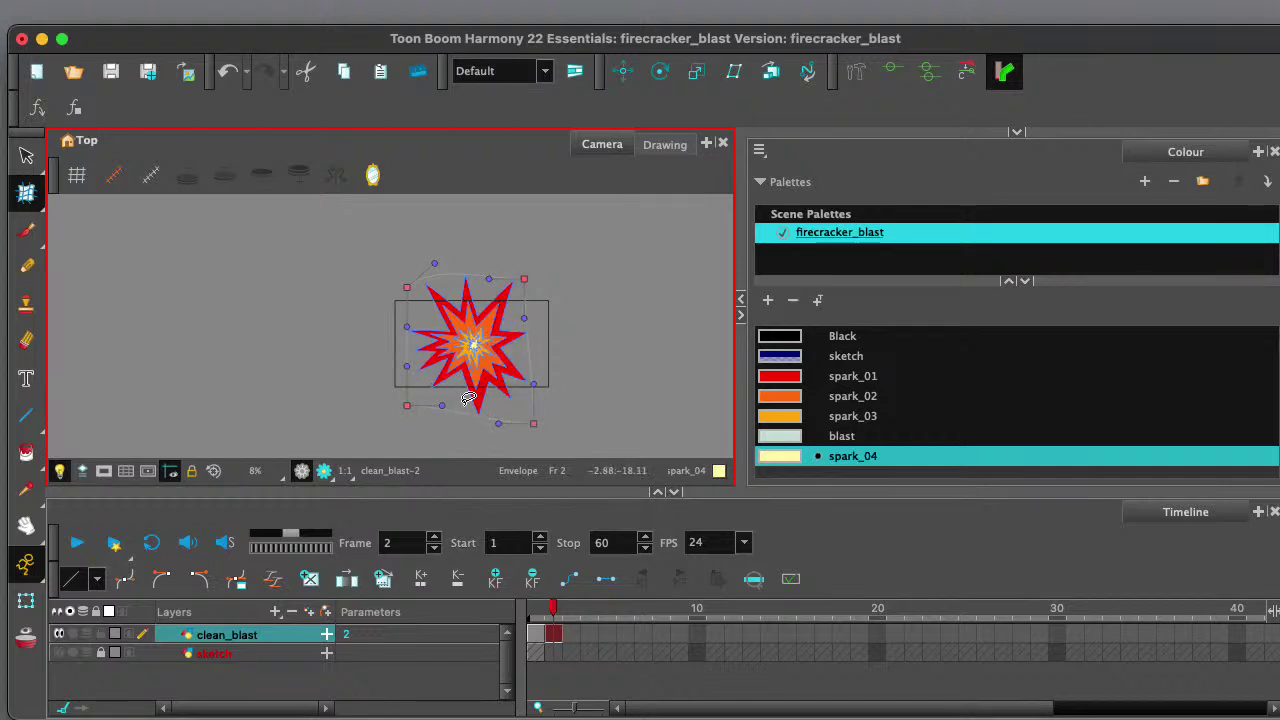
{"action": "mouse_move", "coordinate": [408, 407]}
{"action": "left_mouse_down"}
{"action": "mouse_move", "coordinate": [386, 414]}
{"action": "mouse_move", "coordinate": [423, 394]}
{"action": "mouse_move", "coordinate": [395, 414]}
{"action": "left_mouse_up"}
{"action": "left_click", "coordinate": [561, 339]}
{"action": "left_click", "coordinate": [27, 156]}
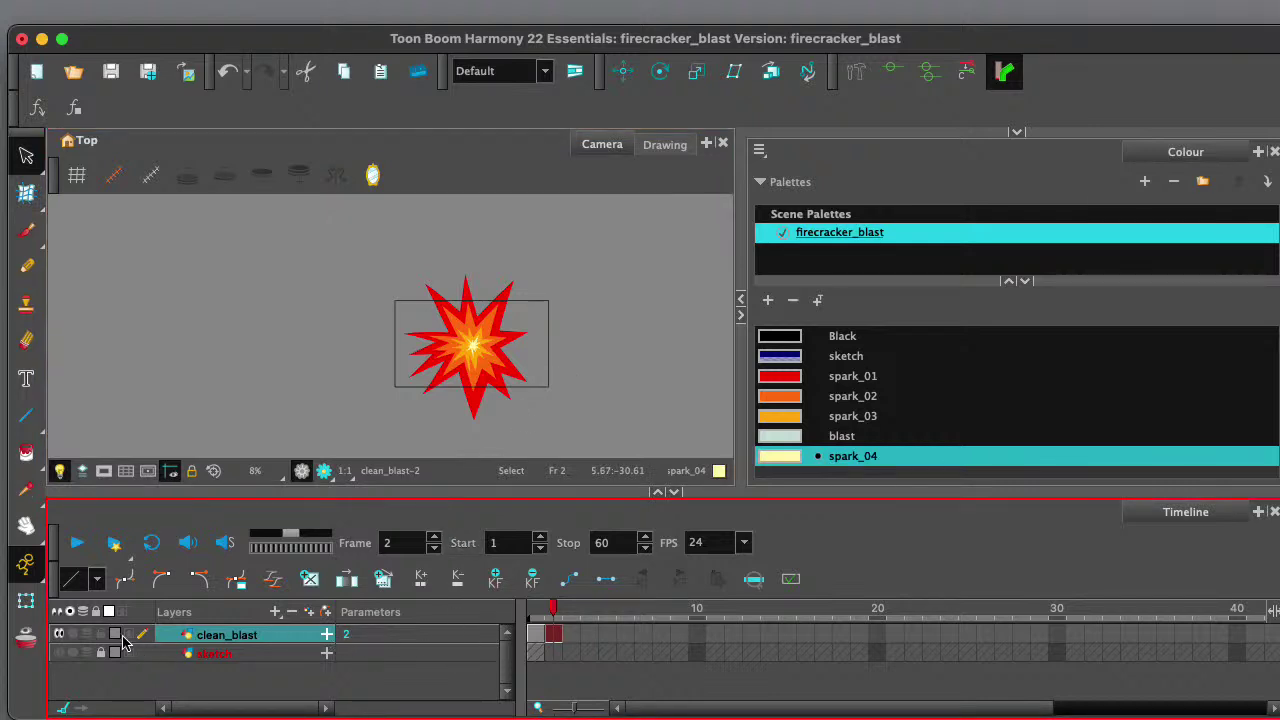
- Turn outline mode and onion skin back on for the clean_blast layer
{"action": "left_click", "coordinate": [116, 636]}
{"action": "left_click", "coordinate": [86, 634]}
{"action": "scroll", "coordinate": [550, 360], "scroll_direction": "up", "scroll_amount": 5}
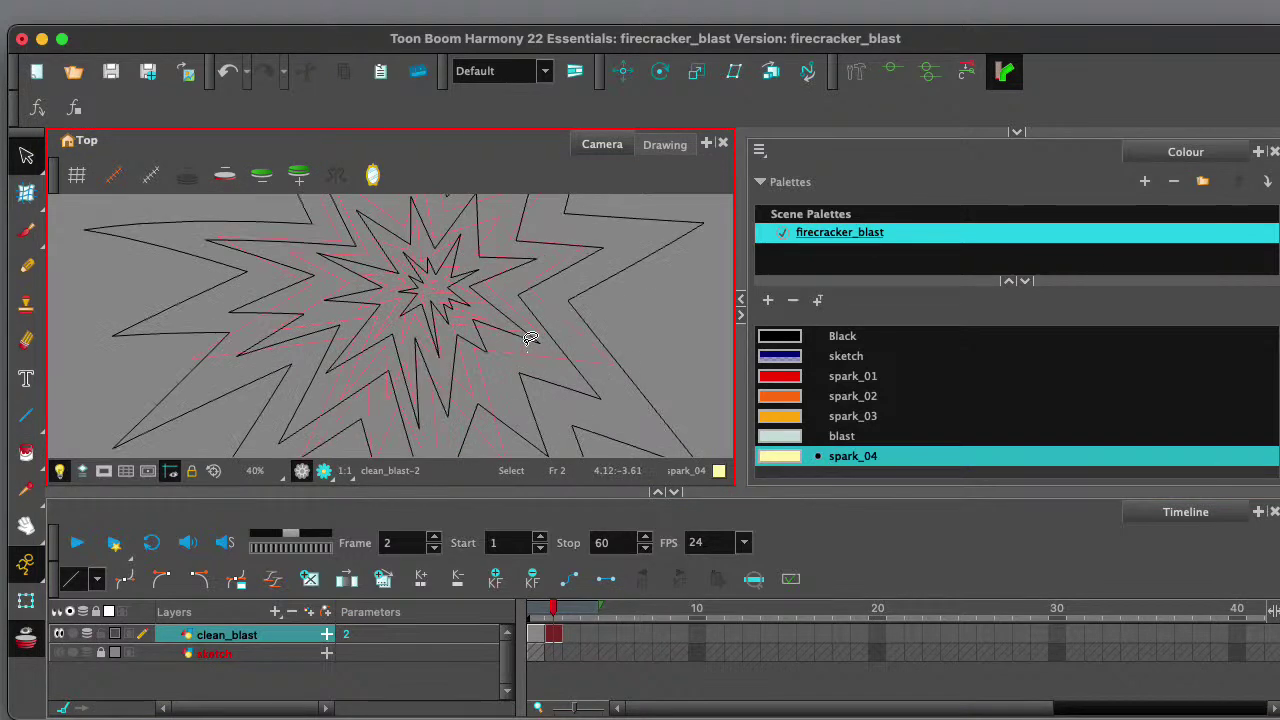
- Select the enlarged burst on frame 2 and shift it slightly left to align its centre with frame 1's burst
{"action": "scroll", "coordinate": [531, 336], "scroll_direction": "down", "scroll_amount": 4}
{"action": "mouse_move", "coordinate": [614, 284]}
{"action": "left_mouse_down"}
{"action": "mouse_move", "coordinate": [475, 245]}
{"action": "mouse_move", "coordinate": [368, 288]}
{"action": "mouse_move", "coordinate": [432, 385]}
{"action": "mouse_move", "coordinate": [588, 369]}
{"action": "mouse_move", "coordinate": [610, 290]}
{"action": "left_mouse_up"}
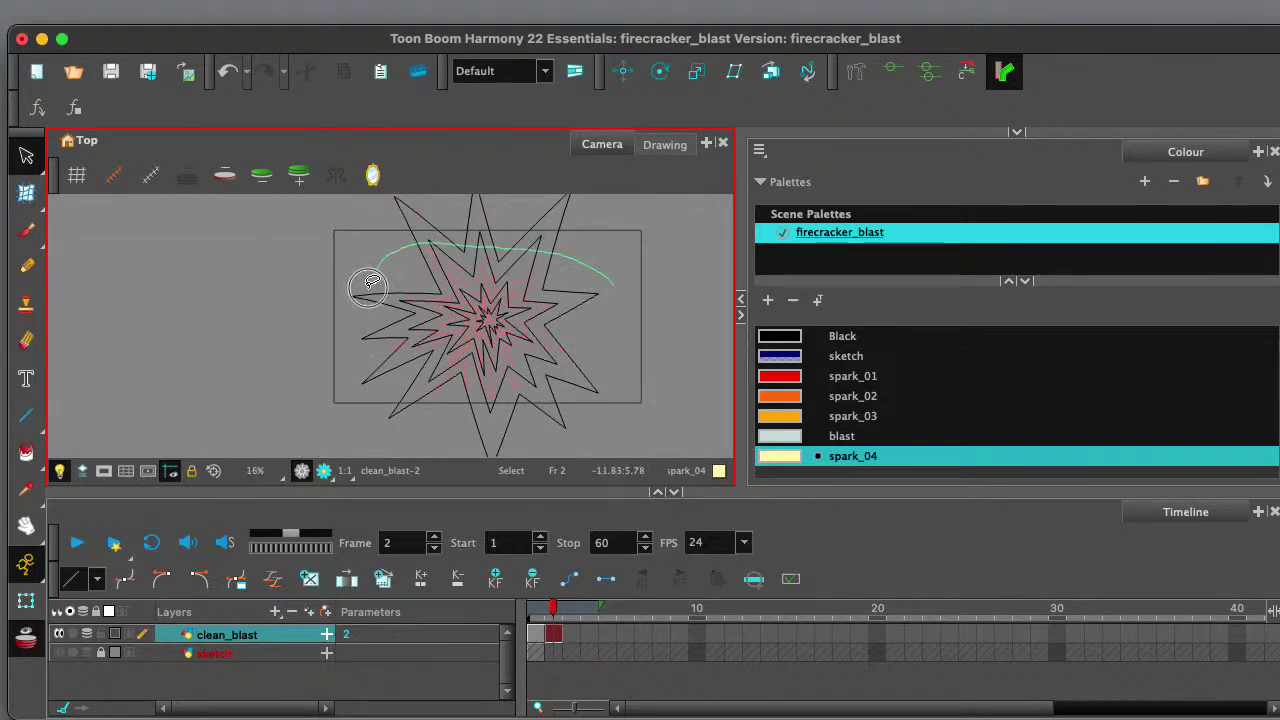
{"action": "scroll", "coordinate": [501, 340], "scroll_direction": "up", "scroll_amount": 2}
{"action": "scroll", "coordinate": [501, 340], "scroll_direction": "up", "scroll_amount": 1}
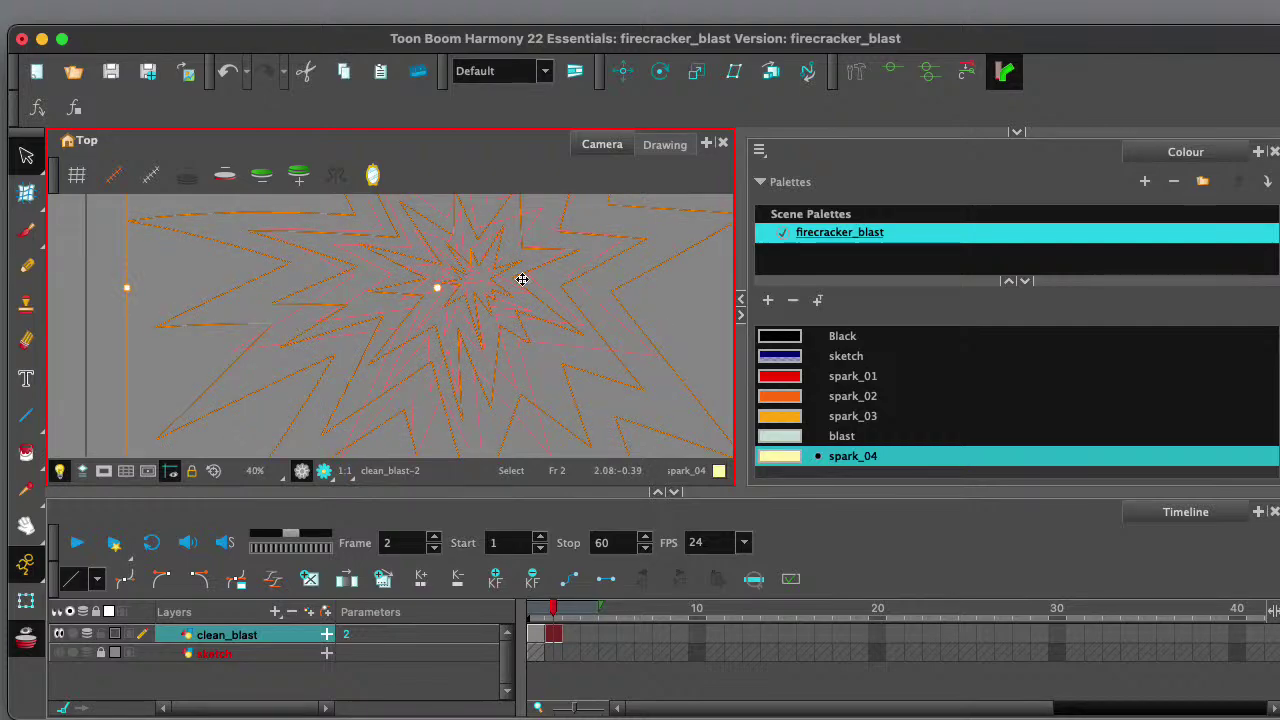
{"action": "left_click_drag", "start_coordinate": [535, 273], "coordinate": [520, 273]}
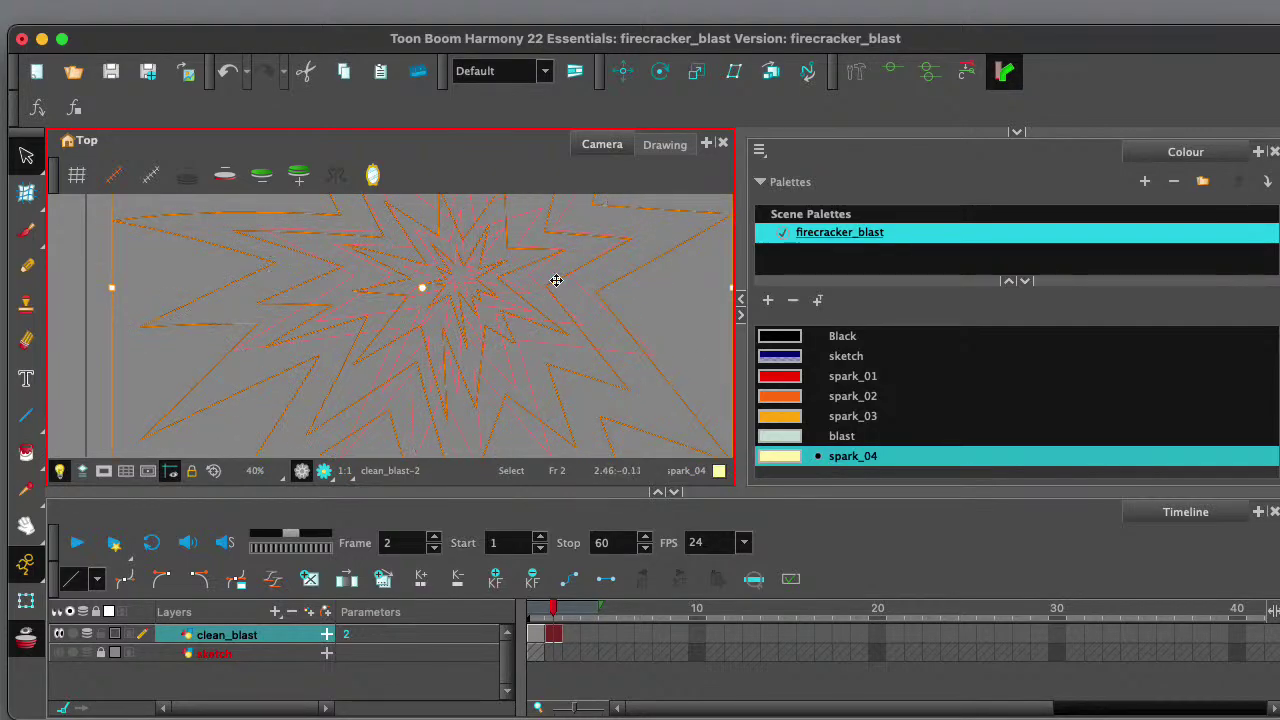
- Turn off outline mode for the clean_blast layer and compare the filled bursts on frames 1 and 2
{"action": "left_click", "coordinate": [100, 358]}
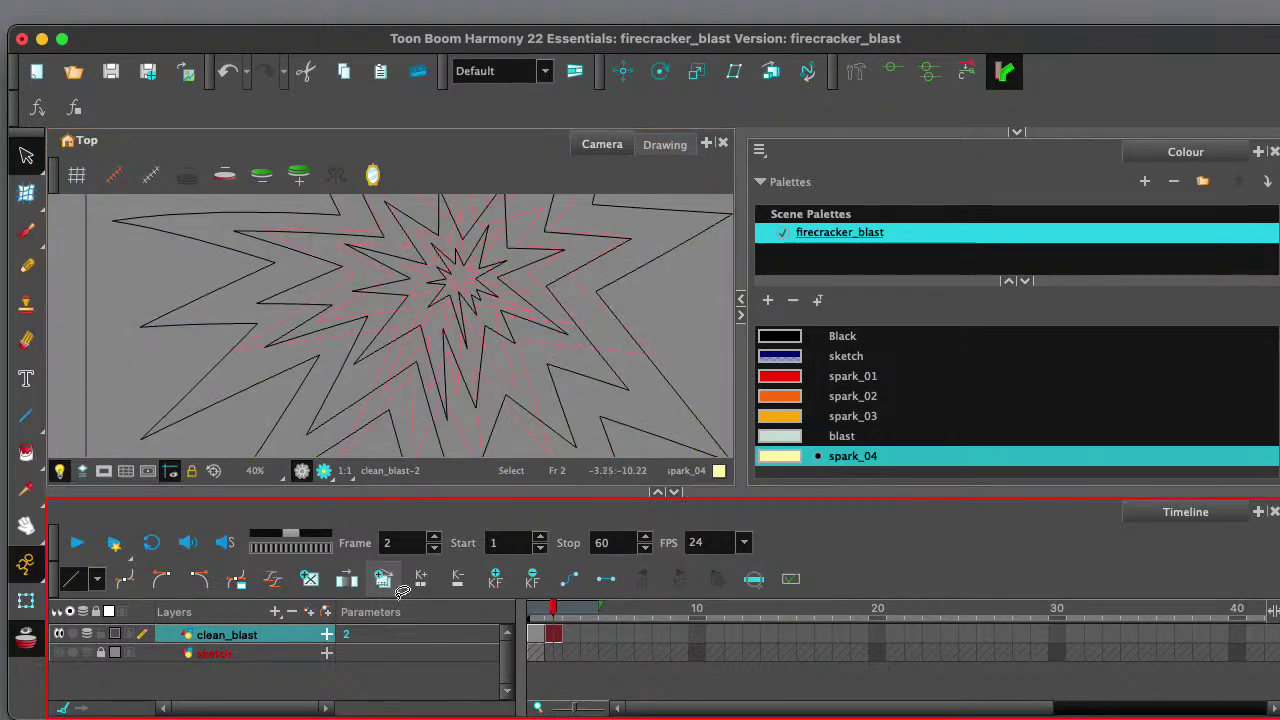
{"action": "left_click", "coordinate": [116, 635]}
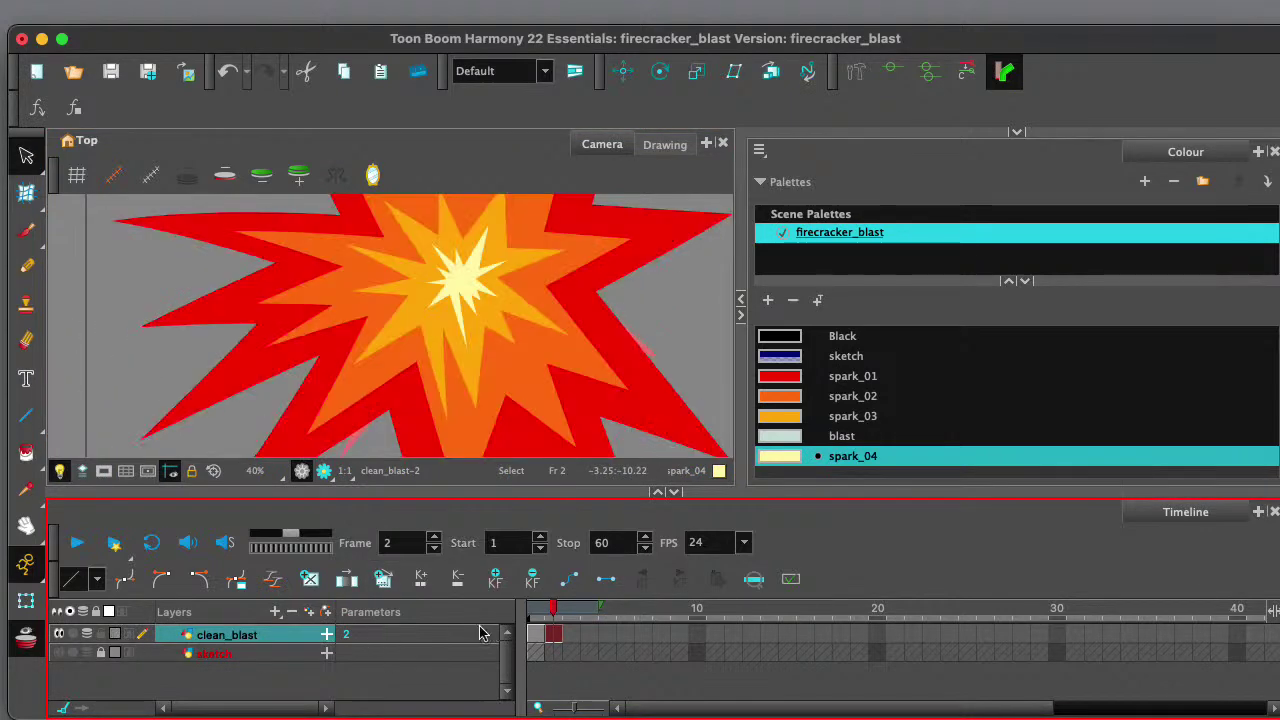
{"action": "mouse_move", "coordinate": [549, 613]}
{"action": "left_mouse_down"}
{"action": "mouse_move", "coordinate": [526, 606]}
{"action": "mouse_move", "coordinate": [543, 606]}
{"action": "left_mouse_up"}
{"action": "scroll", "coordinate": [474, 366], "scroll_direction": "down", "scroll_amount": 3}
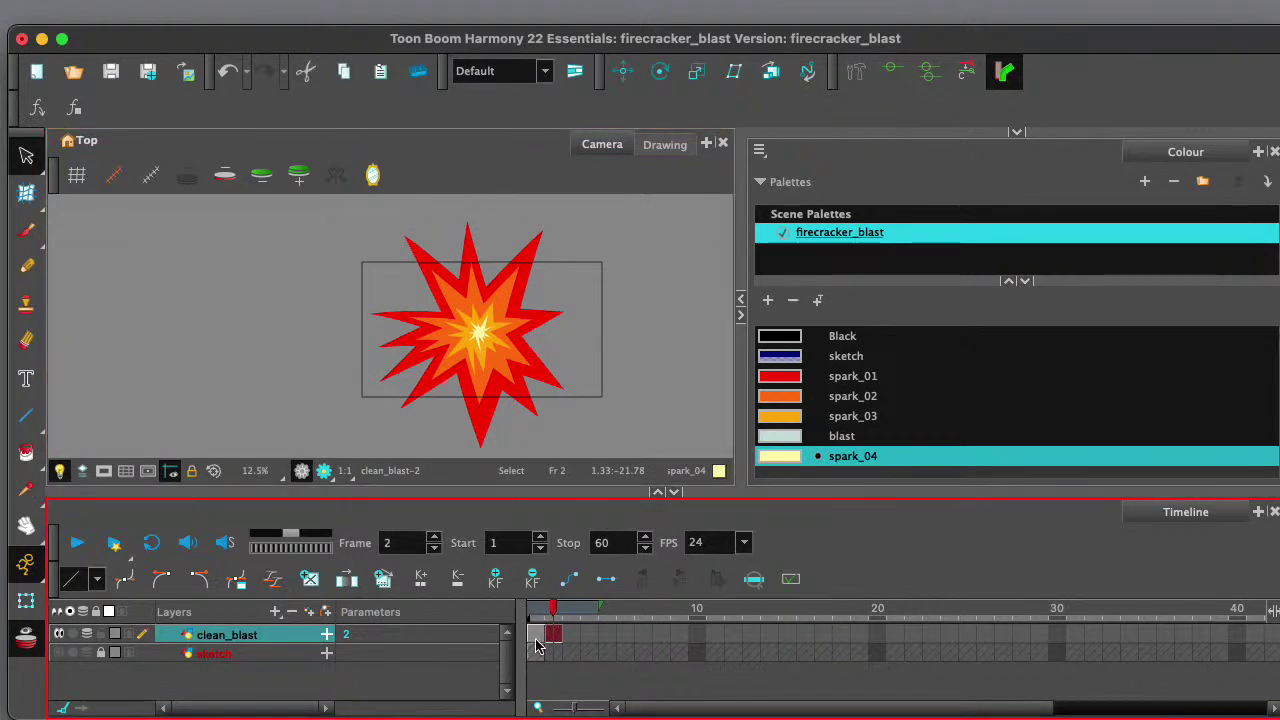
- Copy the coloured burst from frame 1 and paste it onto frame 3 of clean_blast
{"action": "left_click", "coordinate": [535, 637]}
{"action": "mouse_move", "coordinate": [563, 314]}
{"action": "left_mouse_down"}
{"action": "mouse_move", "coordinate": [519, 282]}
{"action": "mouse_move", "coordinate": [447, 270]}
{"action": "mouse_move", "coordinate": [429, 279]}
{"action": "mouse_move", "coordinate": [419, 377]}
{"action": "mouse_move", "coordinate": [567, 353]}
{"action": "mouse_move", "coordinate": [573, 319]}
{"action": "left_mouse_up"}
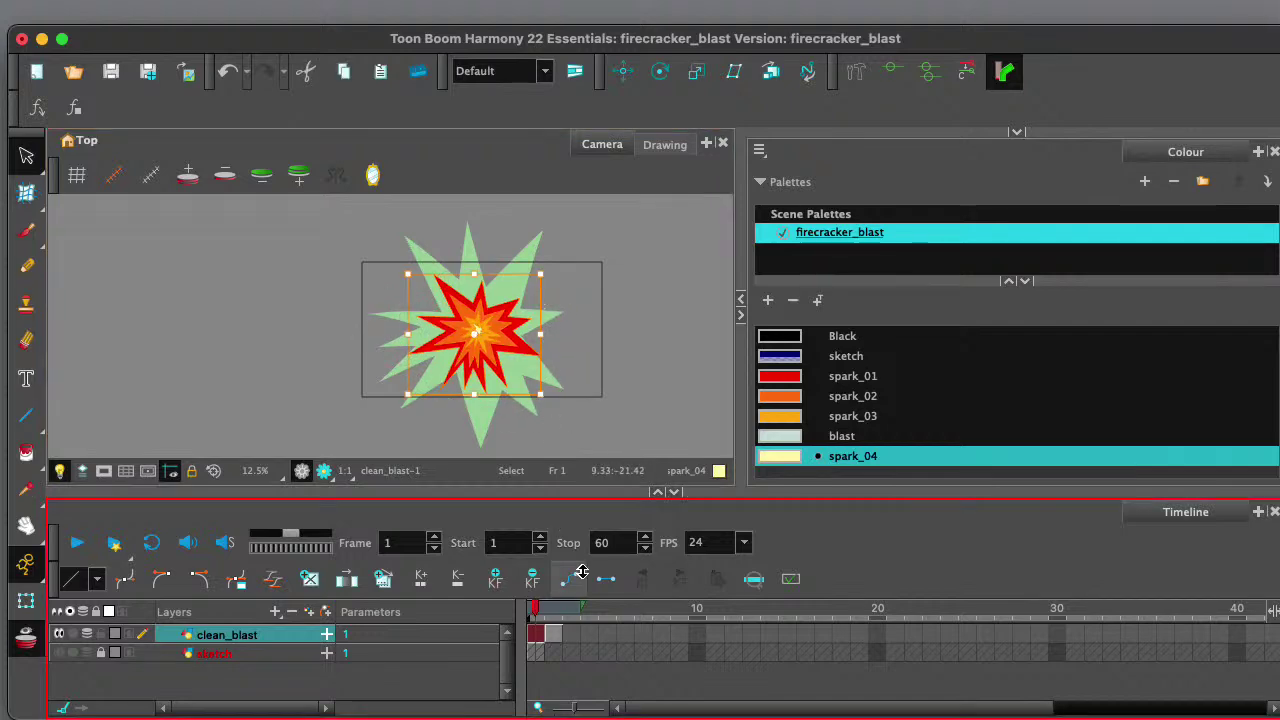
{"action": "left_click", "coordinate": [571, 634]}
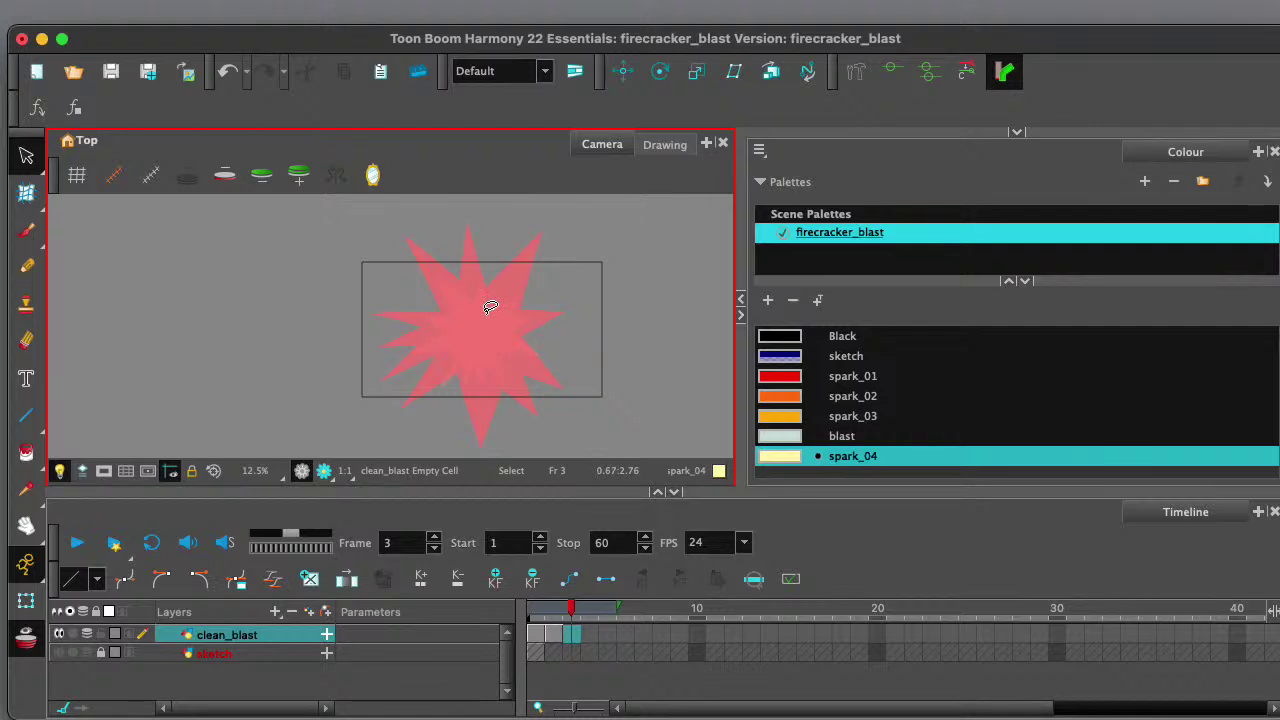
{"action": "key", "text": "super+v"}
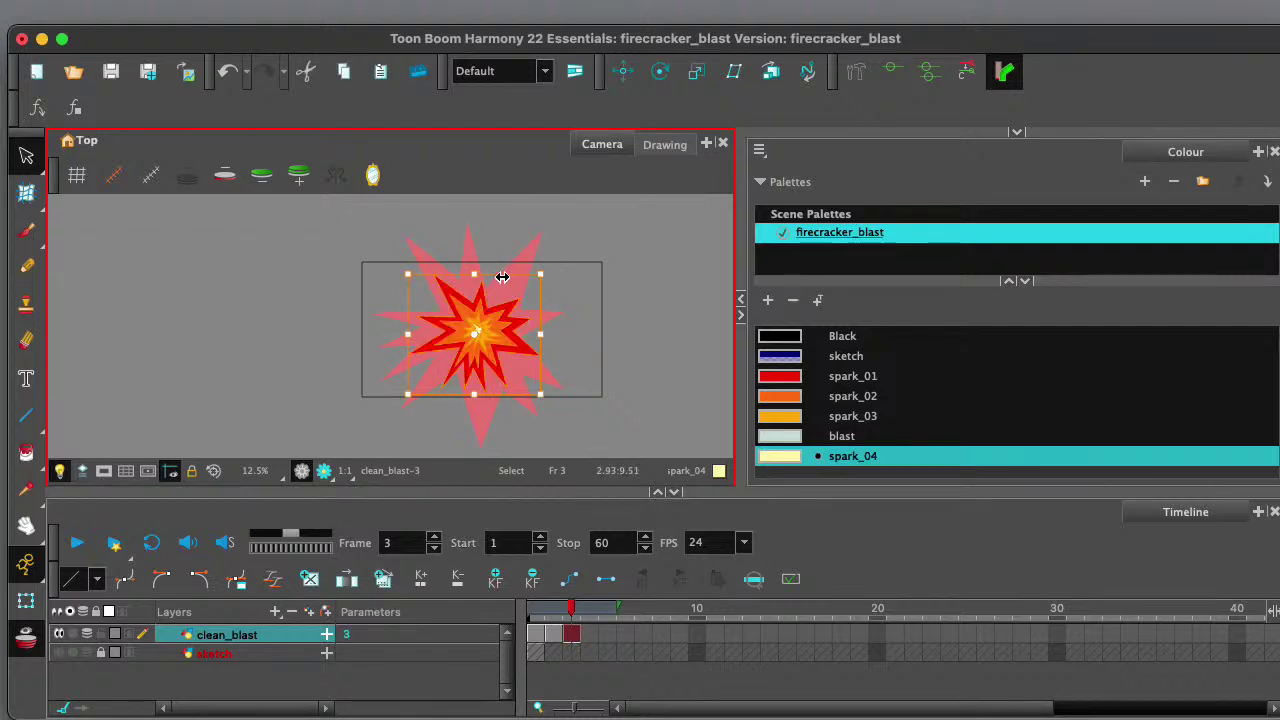
- Rotate the pasted burst on frame 3 and move it slightly up to centre it over frame 2's burst
{"action": "left_click_drag", "start_coordinate": [449, 399], "coordinate": [478, 395]}
{"action": "scroll", "coordinate": [478, 395], "scroll_direction": "up", "scroll_amount": 2}
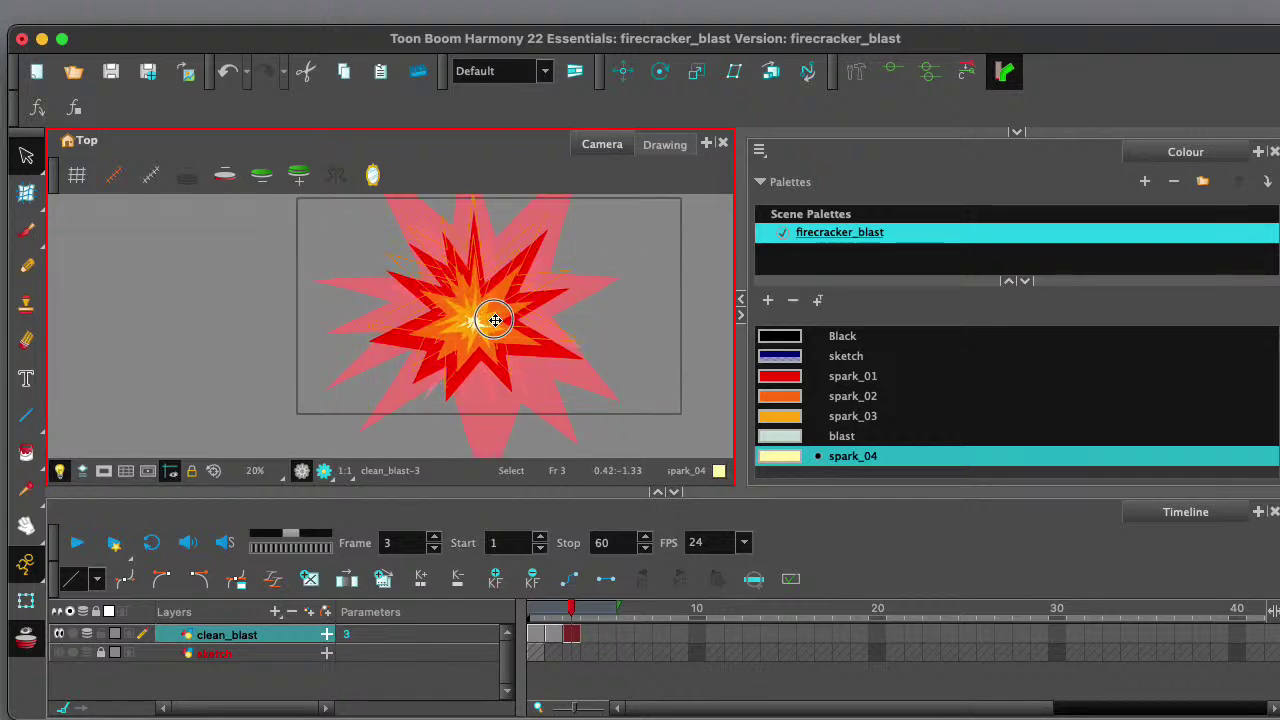
{"action": "left_click_drag", "start_coordinate": [495, 331], "coordinate": [499, 315]}
{"action": "mouse_move", "coordinate": [571, 610]}
{"action": "left_mouse_down"}
{"action": "mouse_move", "coordinate": [551, 611]}
{"action": "mouse_move", "coordinate": [570, 610]}
{"action": "left_mouse_up"}
{"action": "mouse_move", "coordinate": [591, 280]}
{"action": "left_mouse_down"}
{"action": "mouse_move", "coordinate": [403, 289]}
{"action": "mouse_move", "coordinate": [569, 366]}
{"action": "mouse_move", "coordinate": [562, 278]}
{"action": "mouse_move", "coordinate": [592, 282]}
{"action": "left_mouse_up"}
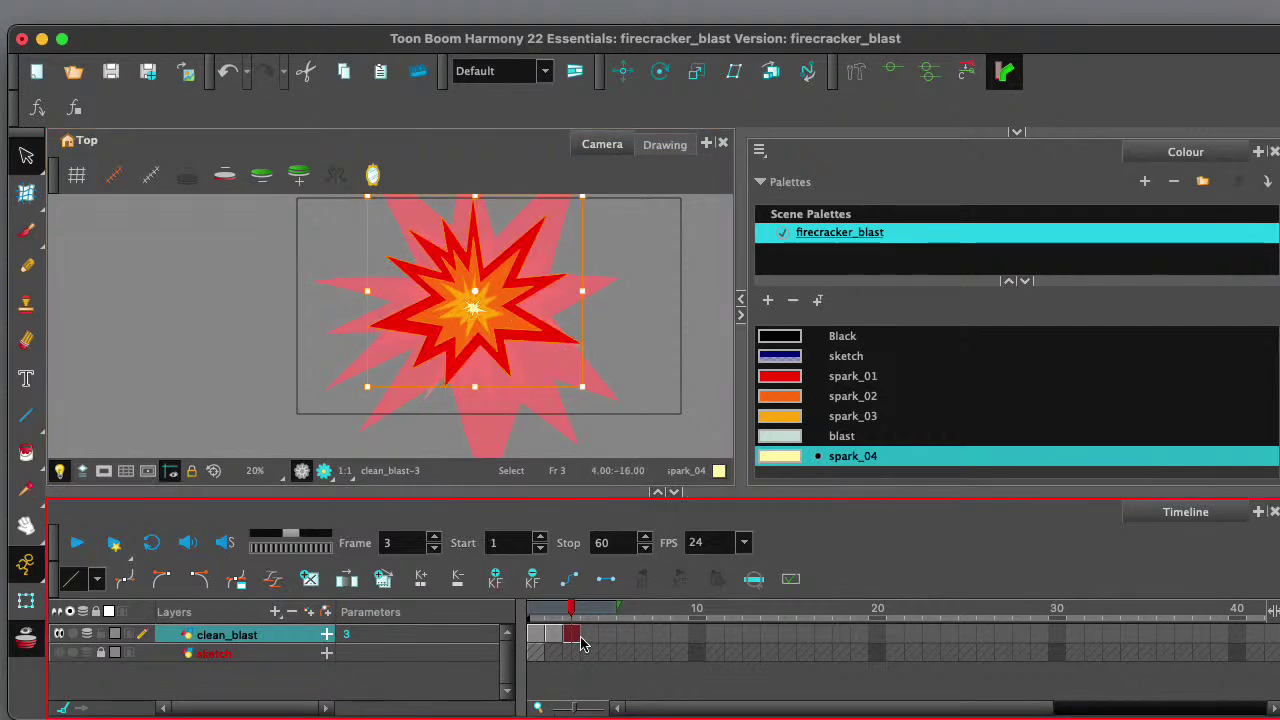
- Show clean_blast as outlines and shift the frame 2 burst left so its centre matches the neighbouring frames' bursts
{"action": "left_click_drag", "start_coordinate": [570, 617], "coordinate": [556, 612]}
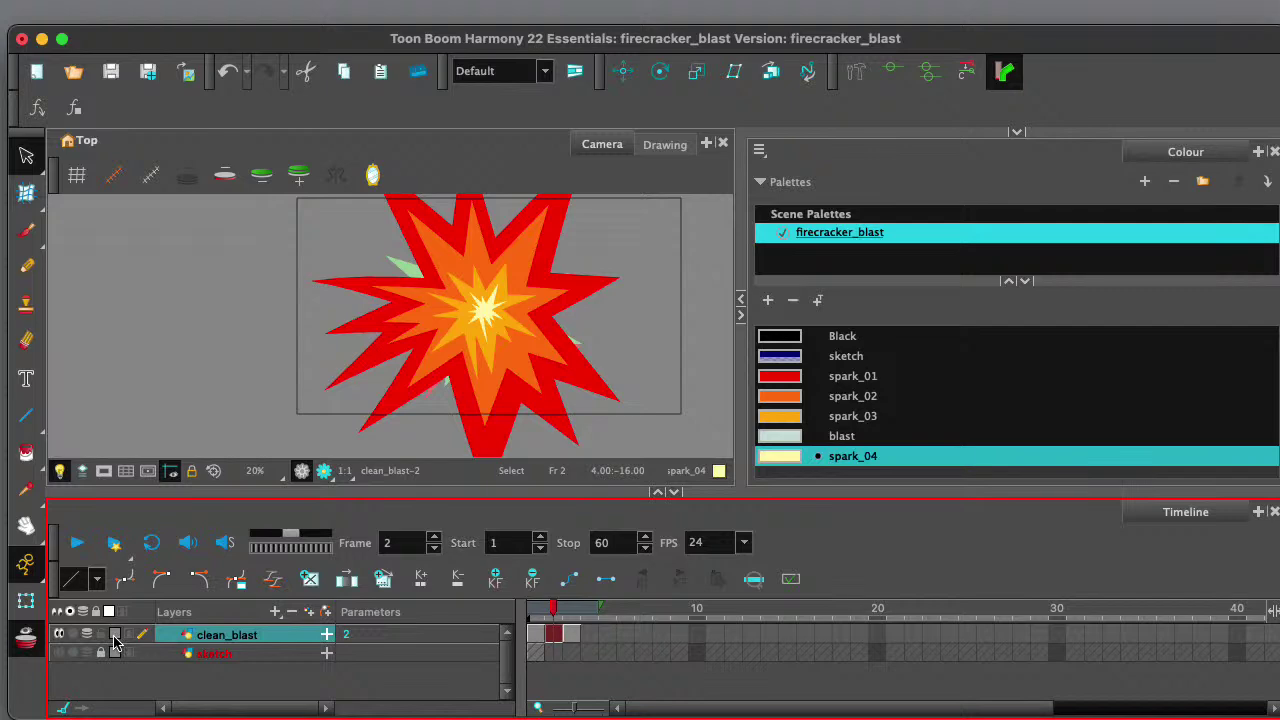
{"action": "left_click", "coordinate": [115, 636]}
{"action": "scroll", "coordinate": [500, 310], "scroll_direction": "up", "scroll_amount": 2}
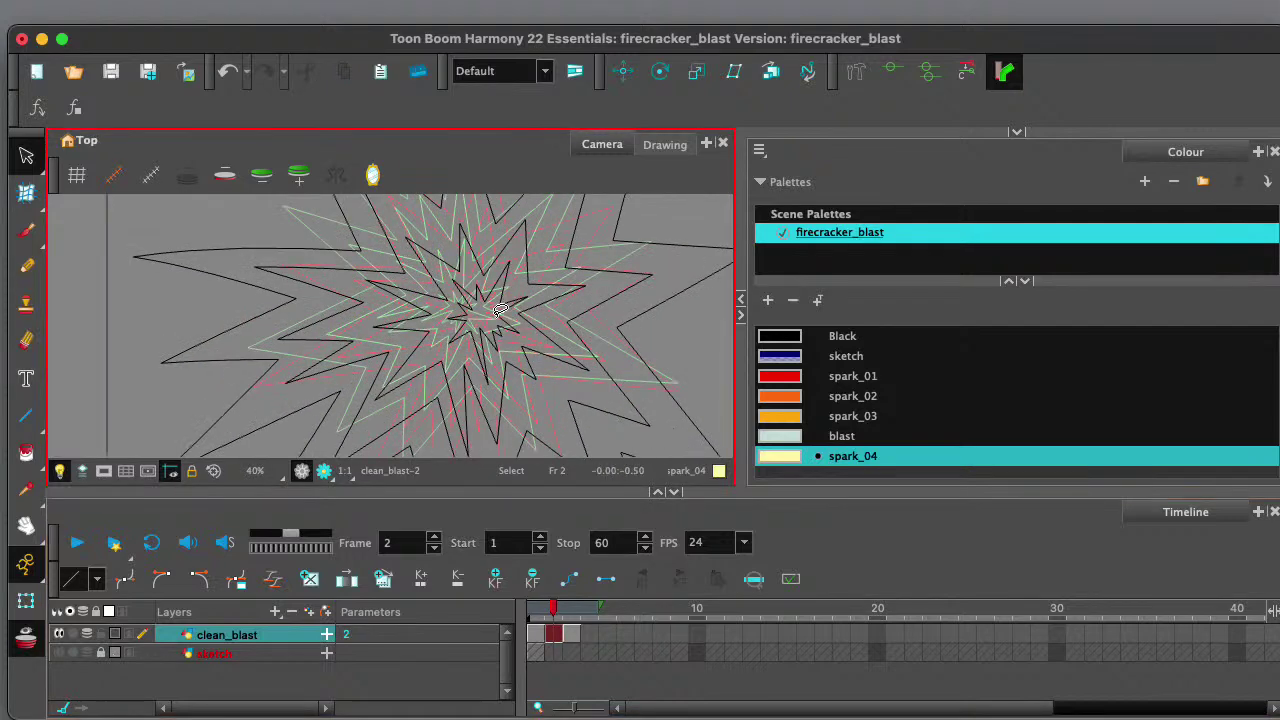
{"action": "scroll", "coordinate": [500, 310], "scroll_direction": "down", "scroll_amount": 4}
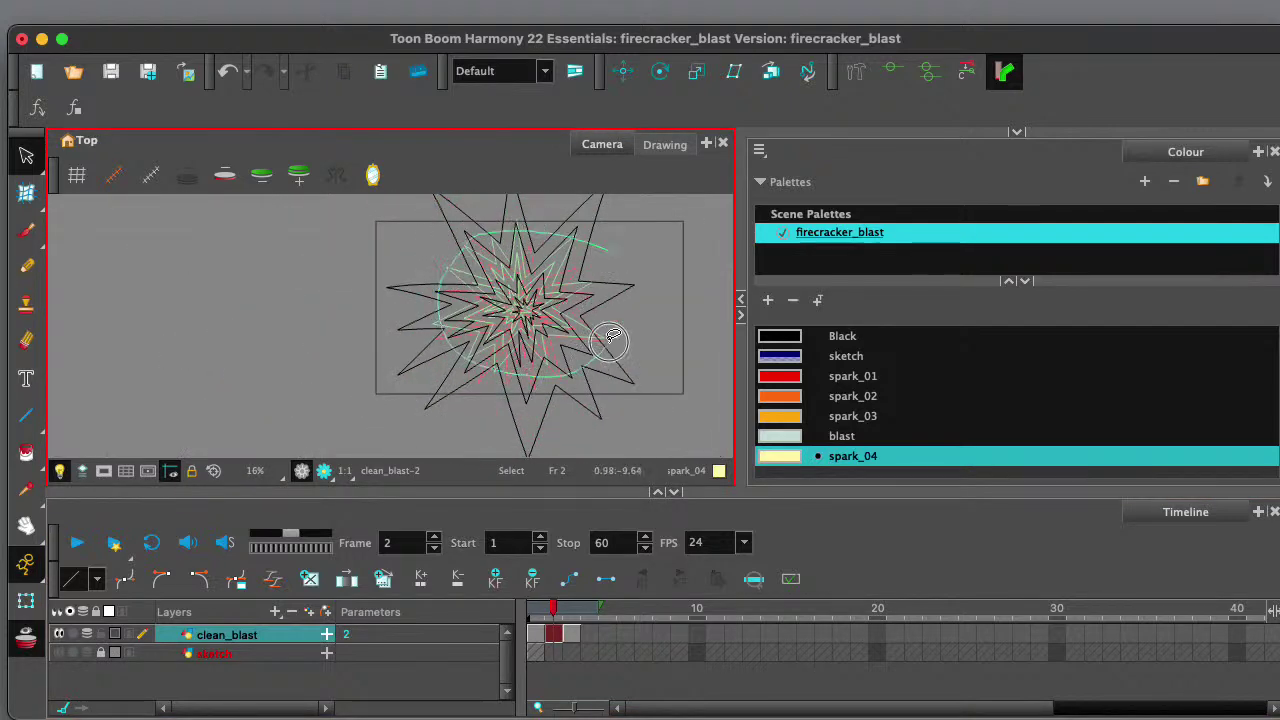
{"action": "left_click", "coordinate": [612, 340]}
{"action": "scroll", "coordinate": [520, 300], "scroll_direction": "up", "scroll_amount": 5}
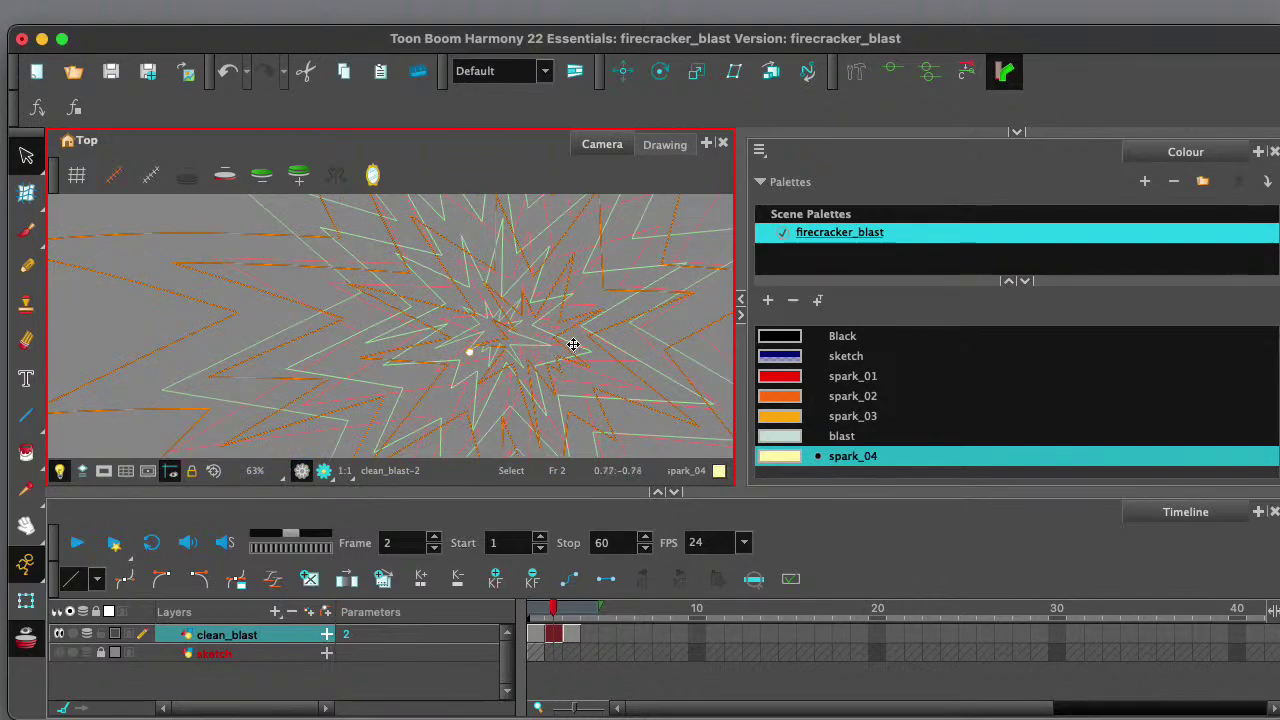
{"action": "left_click_drag", "start_coordinate": [571, 348], "coordinate": [534, 345]}
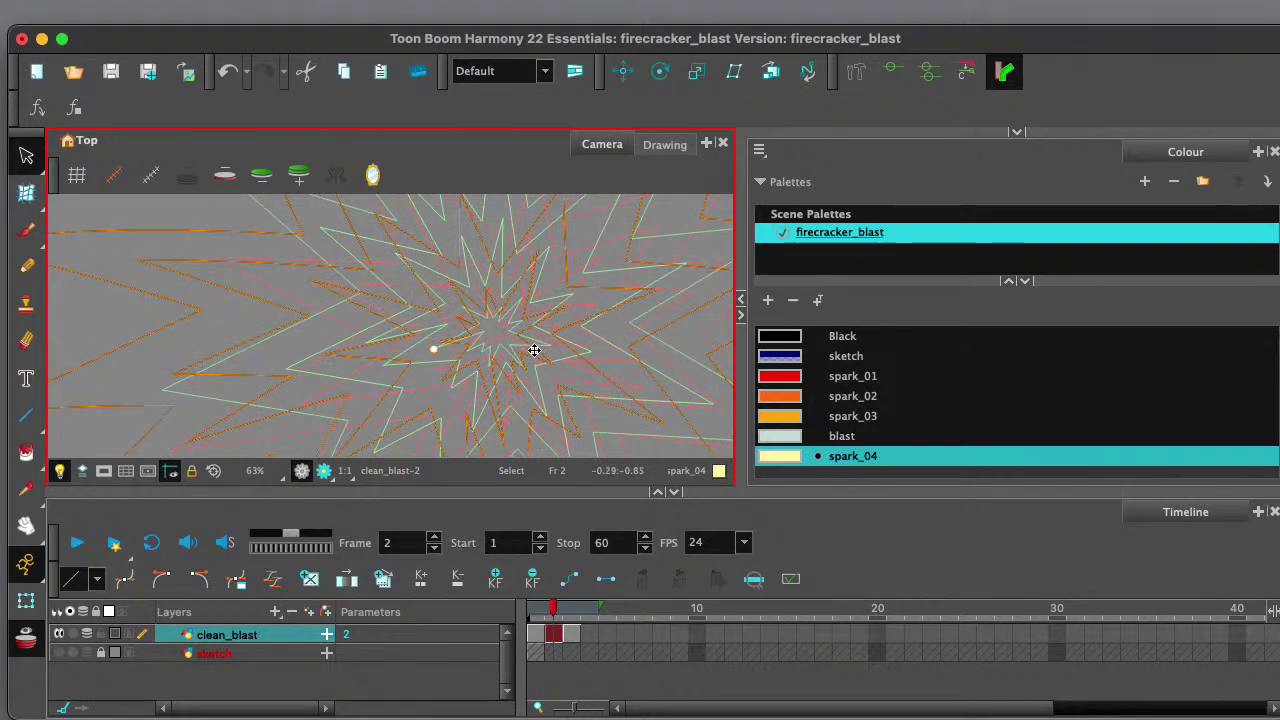
- Return the clean_blast layer to filled display and compare the burst centres across frames 1 to 3
{"action": "left_click", "coordinate": [114, 636]}
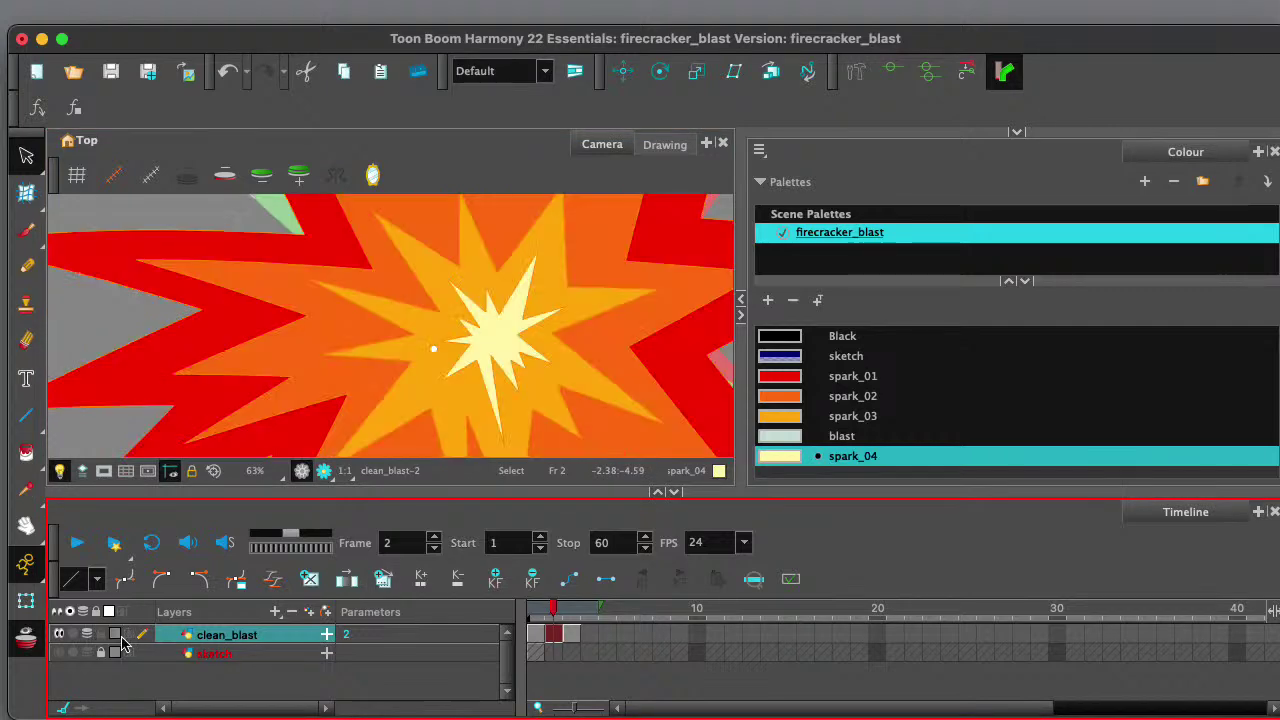
{"action": "left_click_drag", "start_coordinate": [556, 614], "coordinate": [521, 615]}
{"action": "scroll", "coordinate": [494, 376], "scroll_direction": "down", "scroll_amount": 3}
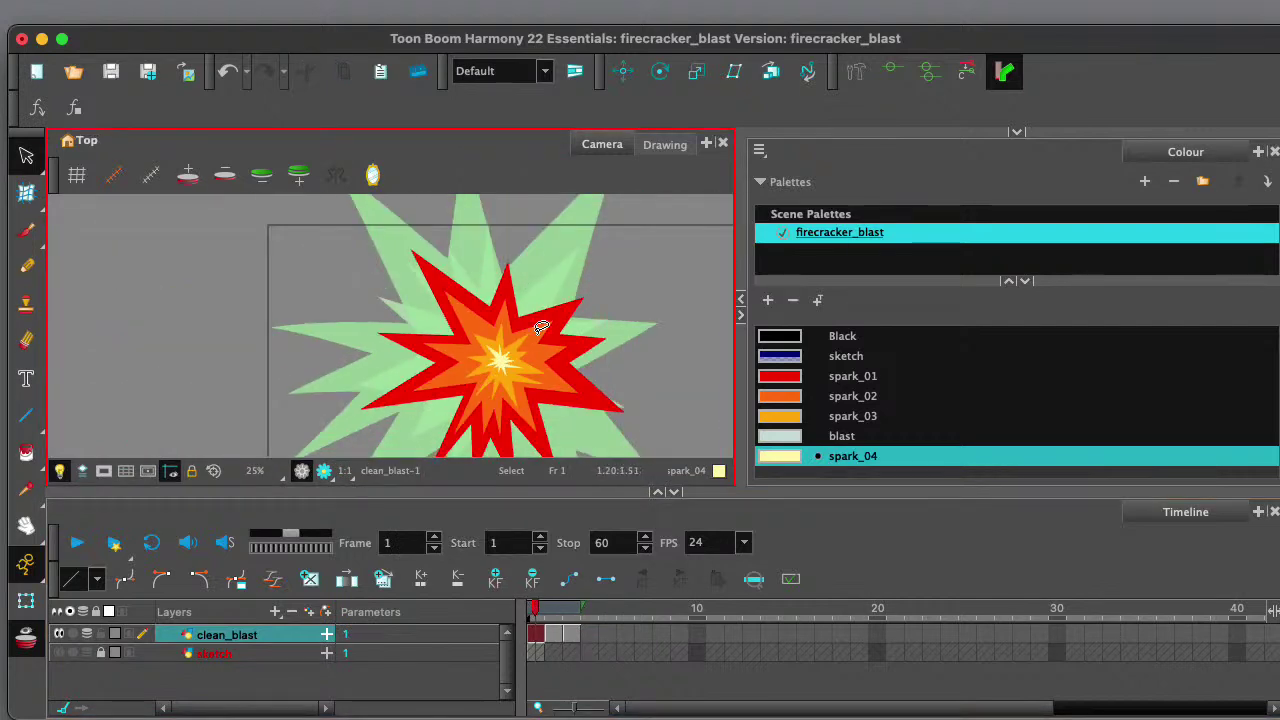
{"action": "left_click", "coordinate": [571, 634]}
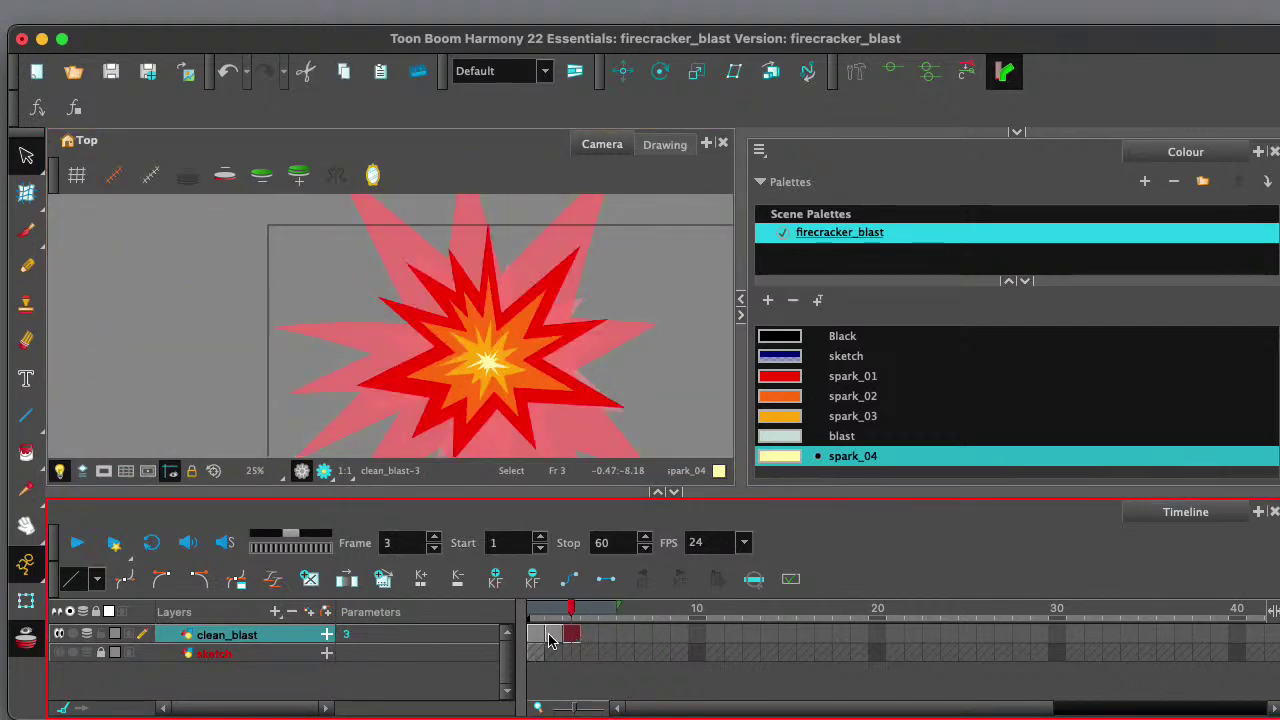
- Select the burst on frame 1 and nudge it left to align its centre with the following frames
{"action": "left_click", "coordinate": [536, 634]}
{"action": "left_click", "coordinate": [558, 356]}
{"action": "key", "text": "Left"}
{"action": "mouse_move", "coordinate": [537, 608]}
{"action": "left_mouse_down"}
{"action": "mouse_move", "coordinate": [563, 611]}
{"action": "mouse_move", "coordinate": [509, 612]}
{"action": "mouse_move", "coordinate": [563, 612]}
{"action": "mouse_move", "coordinate": [527, 617]}
{"action": "mouse_move", "coordinate": [545, 610]}
{"action": "left_mouse_up"}
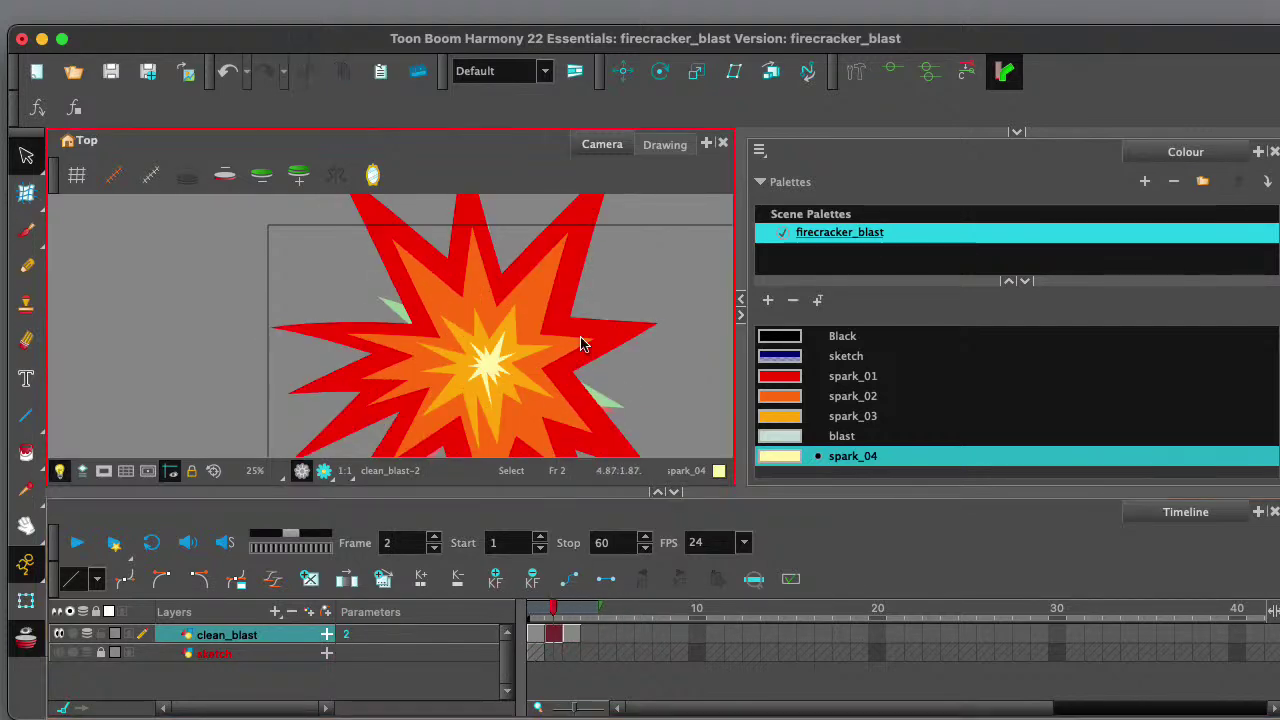
- Select the burst on frame 3, place its pivot on the pale yellow centre and scale it up slightly
{"action": "scroll", "coordinate": [586, 354], "scroll_direction": "down", "scroll_amount": 1}
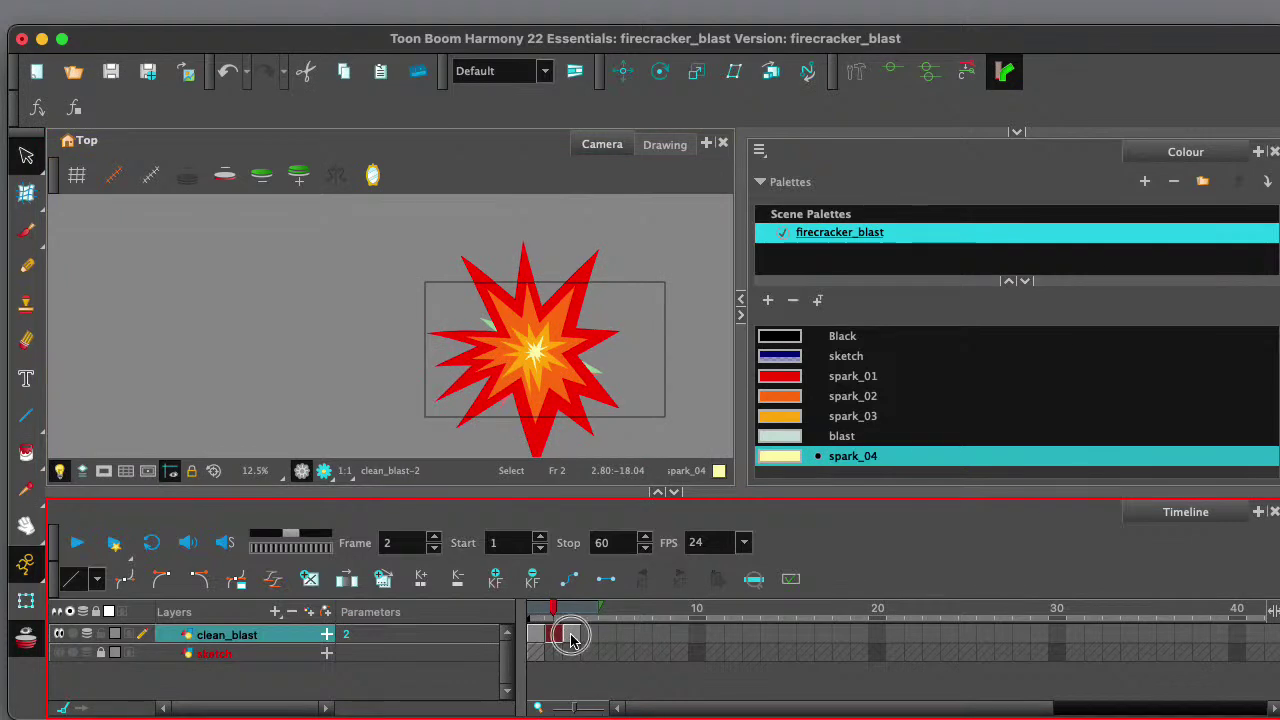
{"action": "left_click", "coordinate": [572, 637]}
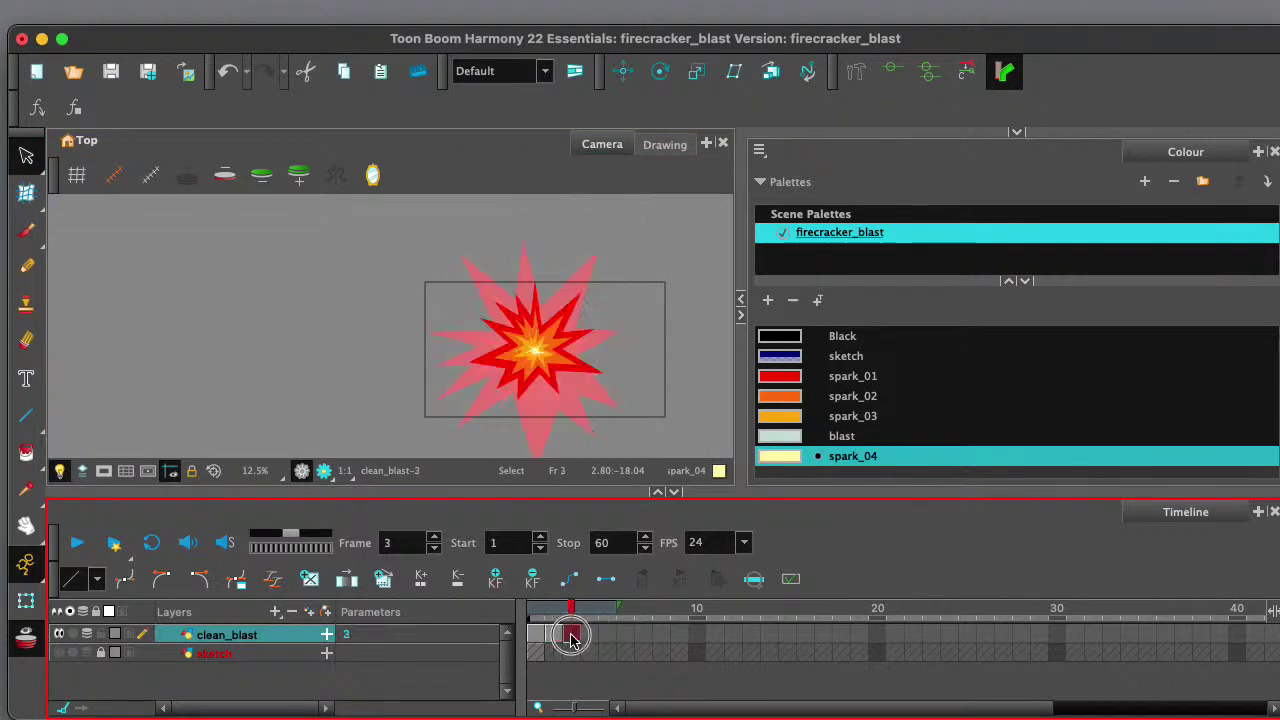
{"action": "mouse_move", "coordinate": [570, 615]}
{"action": "left_mouse_down"}
{"action": "mouse_move", "coordinate": [515, 617]}
{"action": "mouse_move", "coordinate": [570, 632]}
{"action": "left_mouse_up"}
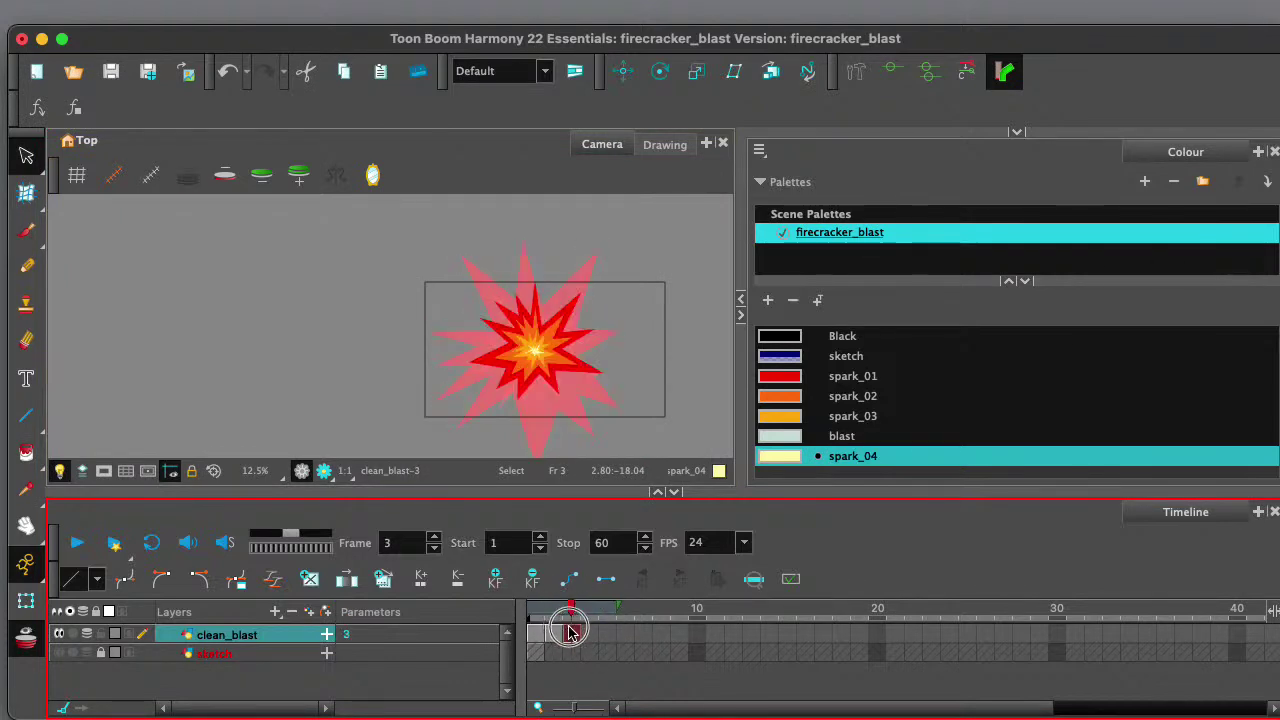
{"action": "left_click", "coordinate": [570, 632]}
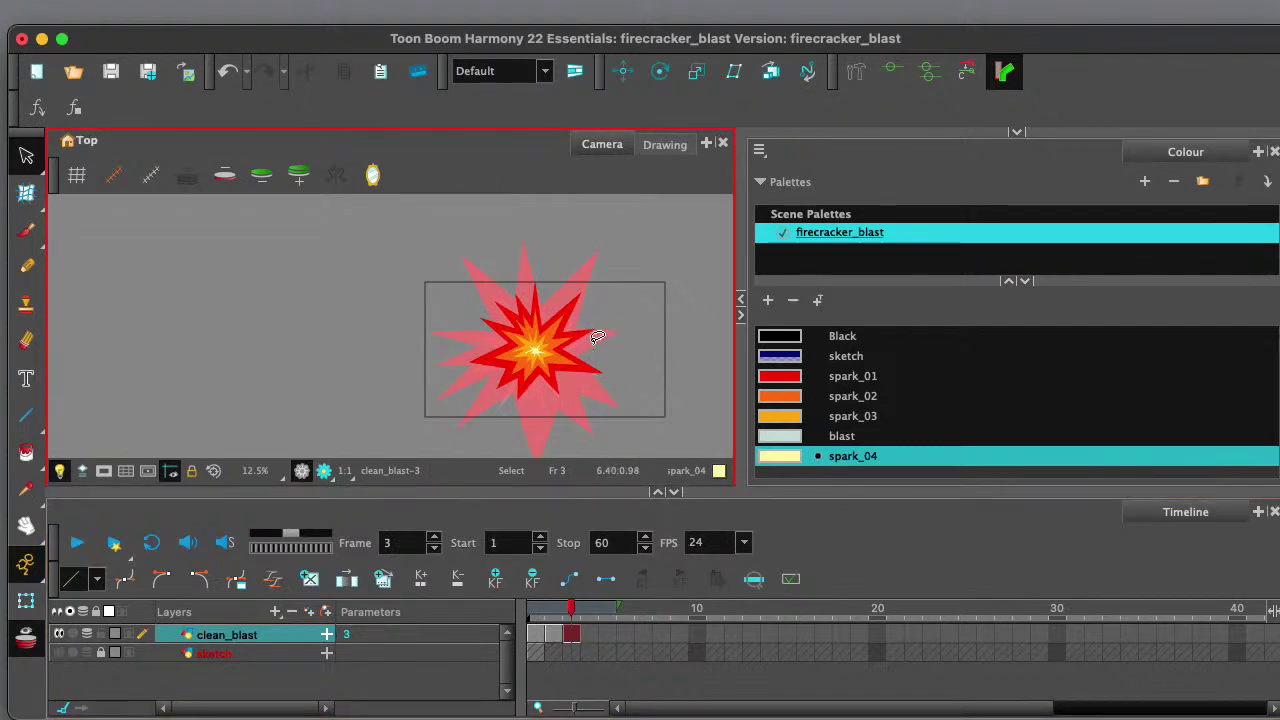
{"action": "mouse_move", "coordinate": [595, 320]}
{"action": "left_mouse_down"}
{"action": "mouse_move", "coordinate": [494, 319]}
{"action": "mouse_move", "coordinate": [486, 378]}
{"action": "mouse_move", "coordinate": [587, 360]}
{"action": "left_mouse_up"}
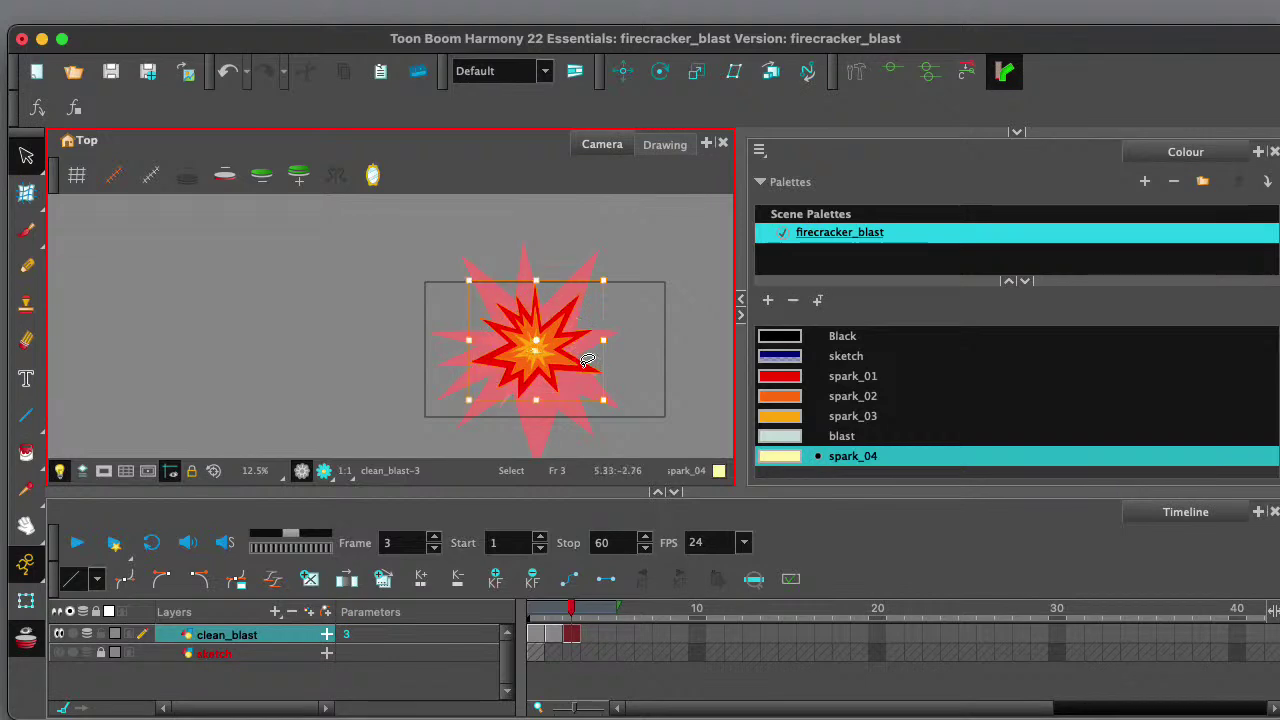
{"action": "scroll", "coordinate": [561, 344], "scroll_direction": "up", "scroll_amount": 1}
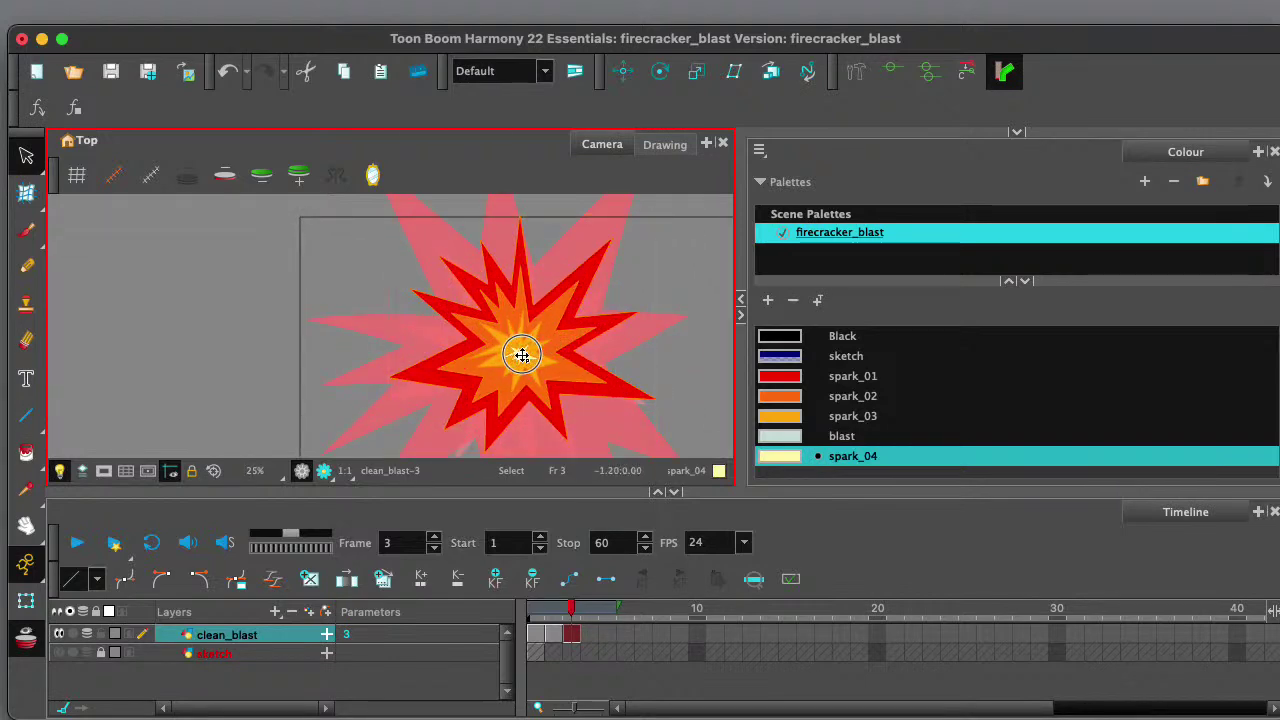
{"action": "mouse_move", "coordinate": [655, 452]}
{"action": "left_mouse_down"}
{"action": "mouse_move", "coordinate": [669, 466]}
{"action": "mouse_move", "coordinate": [672, 440]}
{"action": "left_mouse_up"}
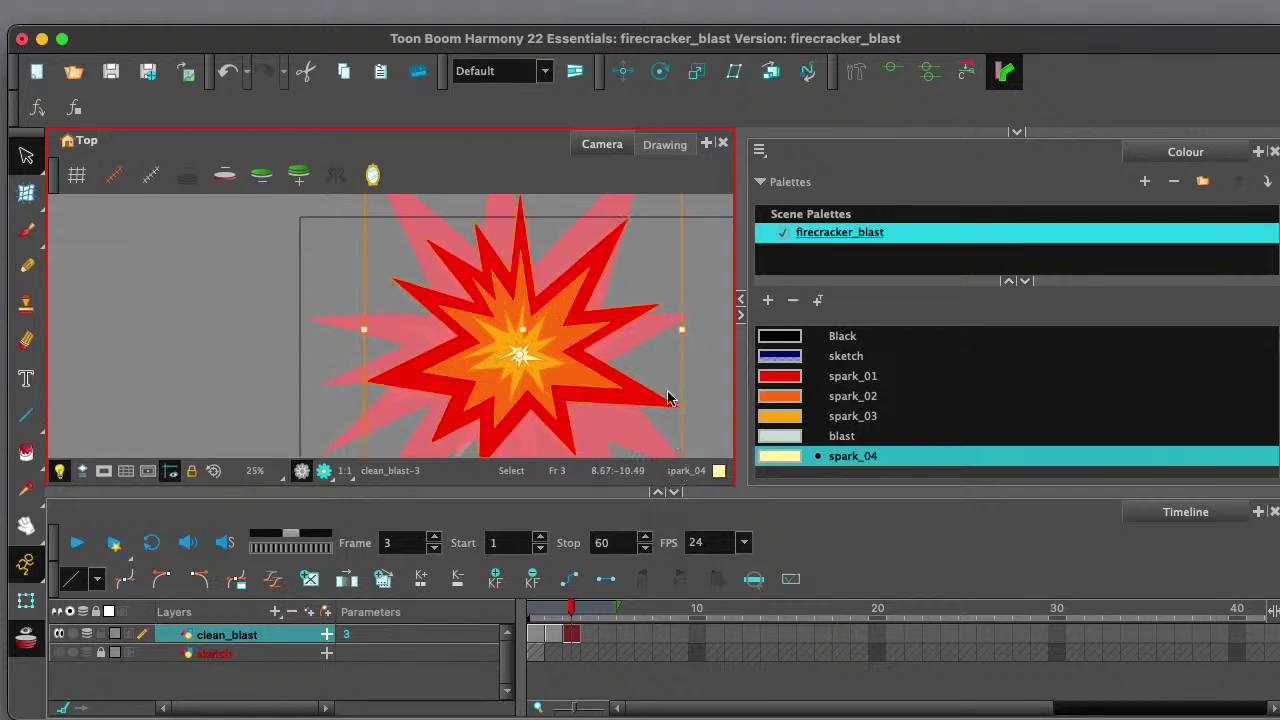
- Select the burst on frame 1, place its pivot on the pale yellow centre and scale it down
{"action": "left_click", "coordinate": [535, 634]}
{"action": "scroll", "coordinate": [557, 300], "scroll_direction": "down", "scroll_amount": 1}
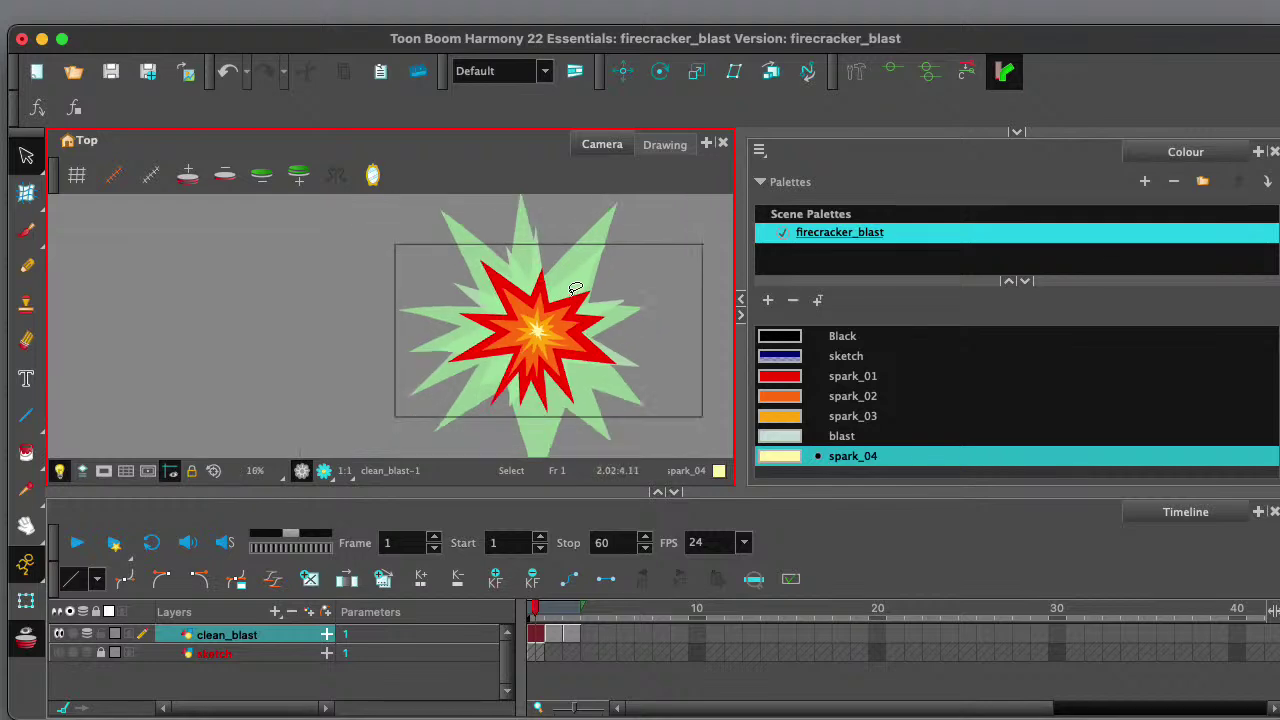
{"action": "mouse_move", "coordinate": [548, 270]}
{"action": "left_mouse_down"}
{"action": "mouse_move", "coordinate": [488, 263]}
{"action": "mouse_move", "coordinate": [437, 360]}
{"action": "left_mouse_up"}
{"action": "left_click_drag", "start_coordinate": [619, 281], "coordinate": [616, 279]}
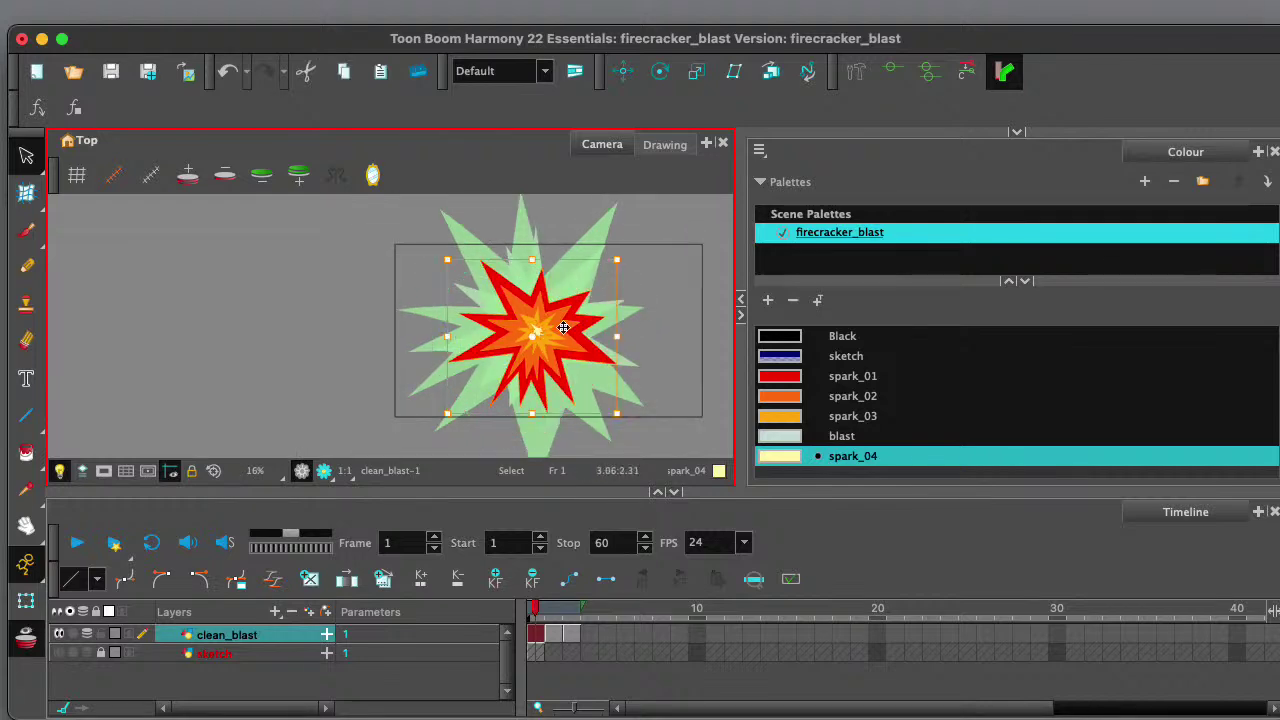
{"action": "scroll", "coordinate": [530, 330], "scroll_direction": "up", "scroll_amount": 3}
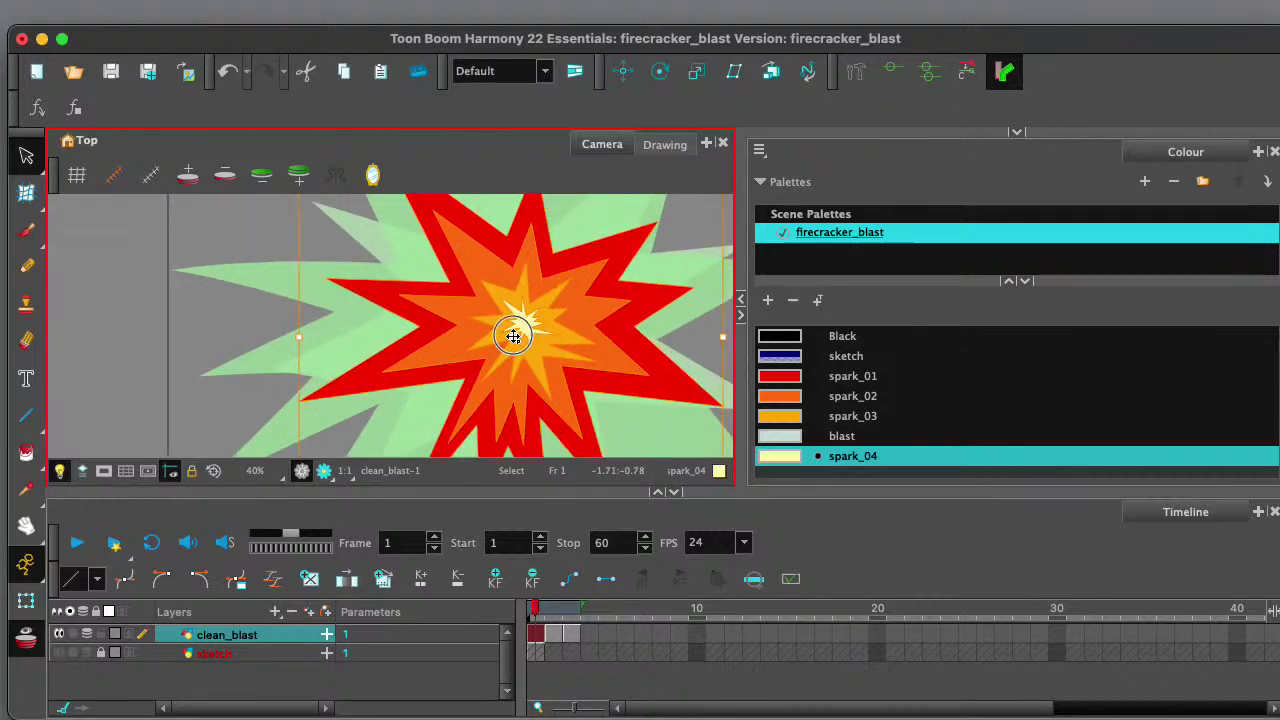
{"action": "key", "text": "Escape"}
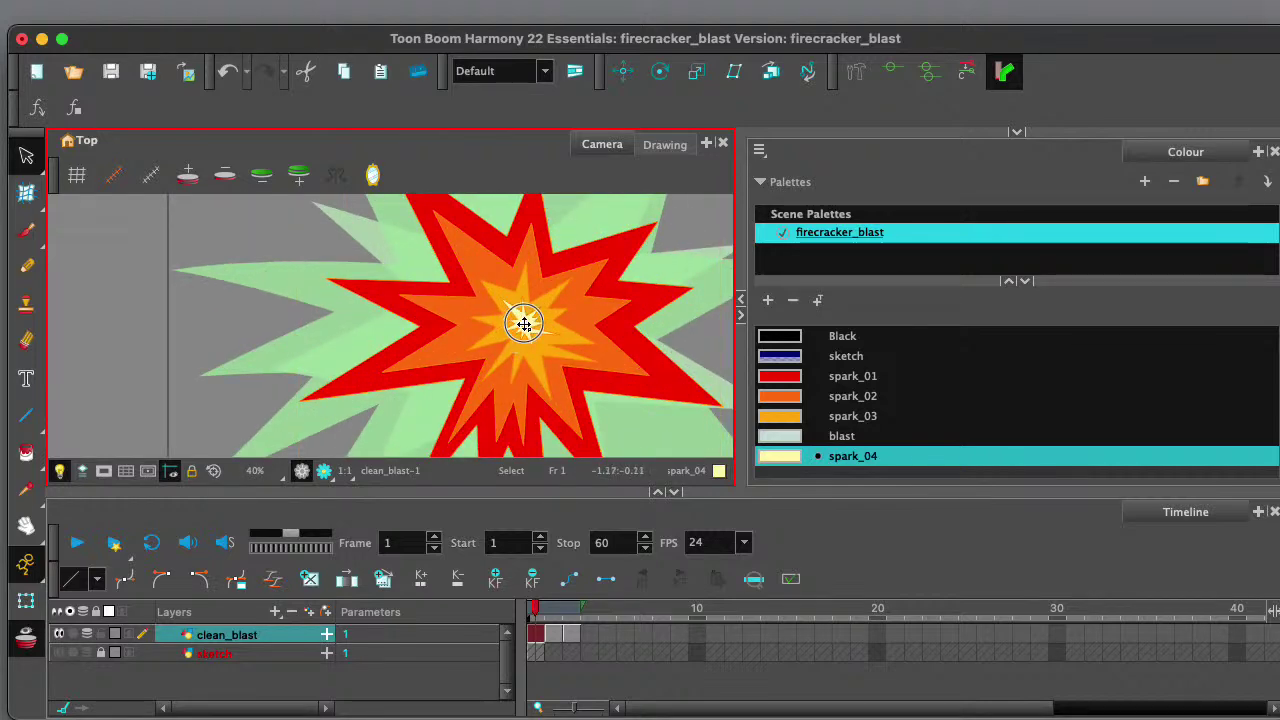
{"action": "left_click", "coordinate": [525, 324]}
{"action": "scroll", "coordinate": [523, 320], "scroll_direction": "down", "scroll_amount": 2}
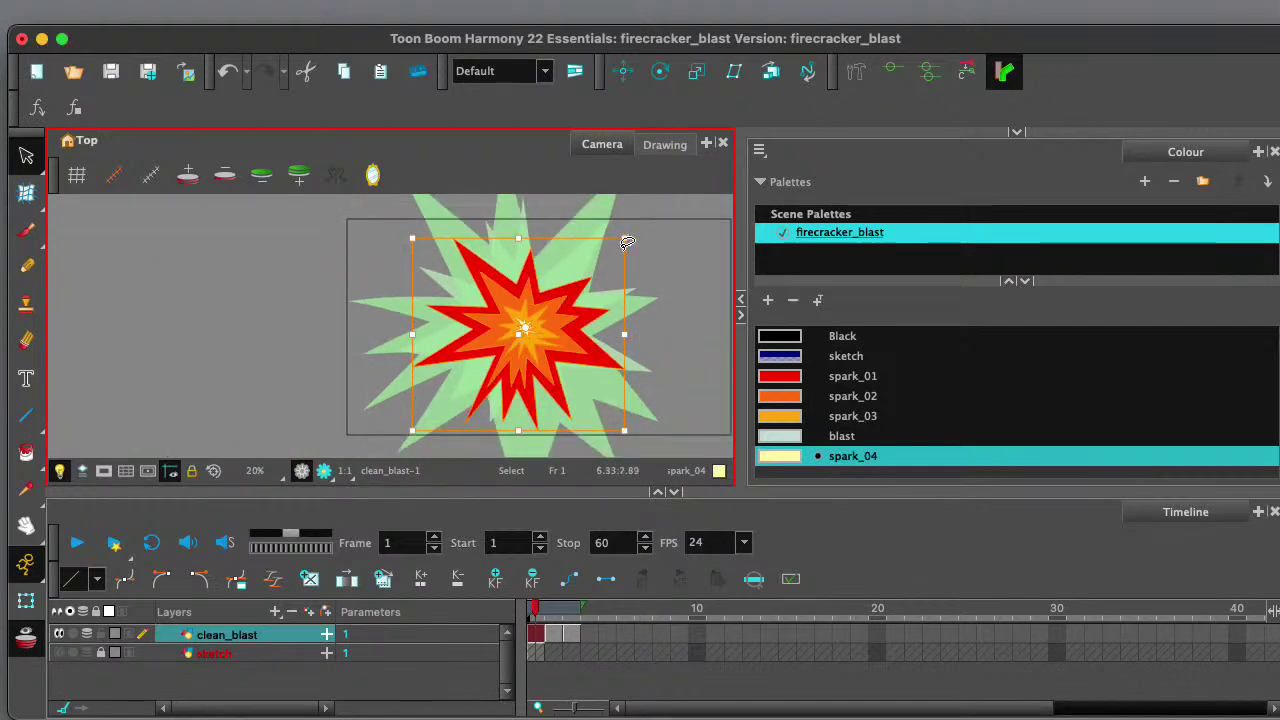
{"action": "left_click_drag", "start_coordinate": [625, 241], "coordinate": [596, 265]}
- Turn off onion skin for the clean_blast layer and scrub through the blast frames
{"action": "mouse_move", "coordinate": [540, 612]}
{"action": "left_mouse_down"}
{"action": "mouse_move", "coordinate": [594, 625]}
{"action": "mouse_move", "coordinate": [508, 614]}
{"action": "mouse_move", "coordinate": [551, 611]}
{"action": "mouse_move", "coordinate": [591, 629]}
{"action": "mouse_move", "coordinate": [519, 624]}
{"action": "mouse_move", "coordinate": [587, 622]}
{"action": "mouse_move", "coordinate": [526, 616]}
{"action": "left_mouse_up"}
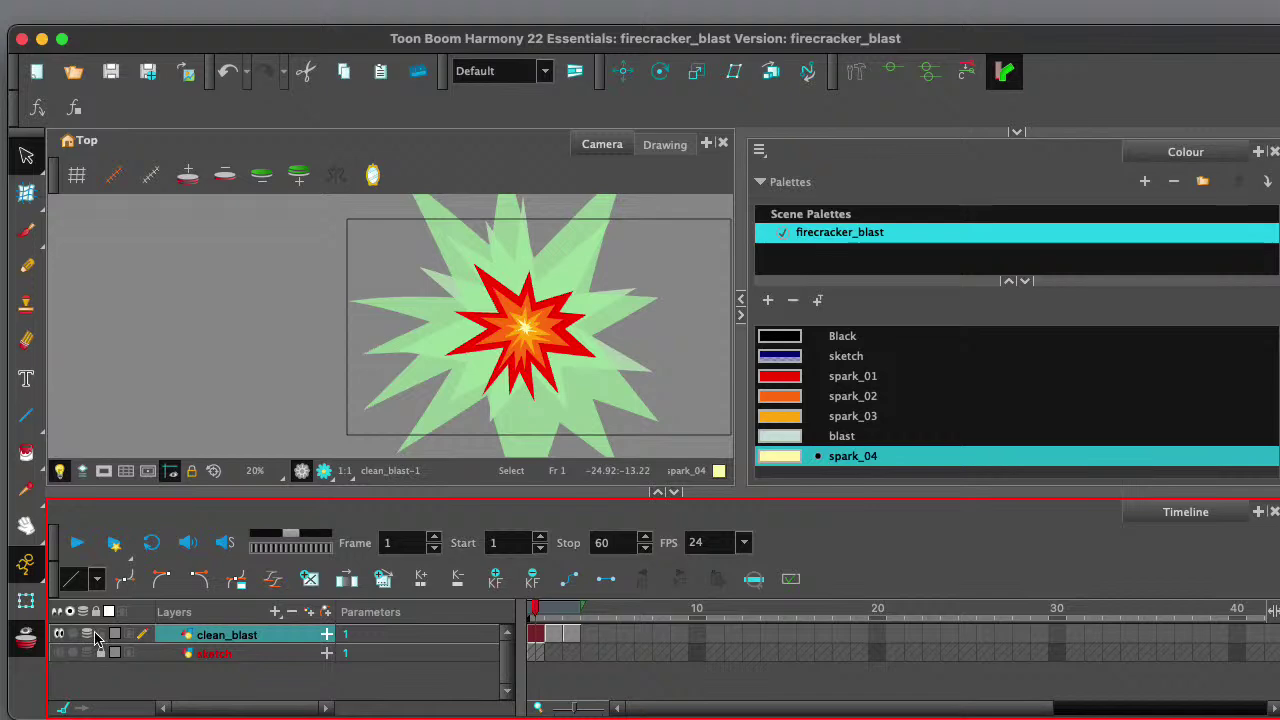
{"action": "left_click", "coordinate": [88, 636]}
{"action": "mouse_move", "coordinate": [539, 622]}
{"action": "left_mouse_down"}
{"action": "mouse_move", "coordinate": [543, 609]}
{"action": "mouse_move", "coordinate": [586, 617]}
{"action": "mouse_move", "coordinate": [515, 625]}
{"action": "mouse_move", "coordinate": [528, 633]}
{"action": "left_mouse_up"}
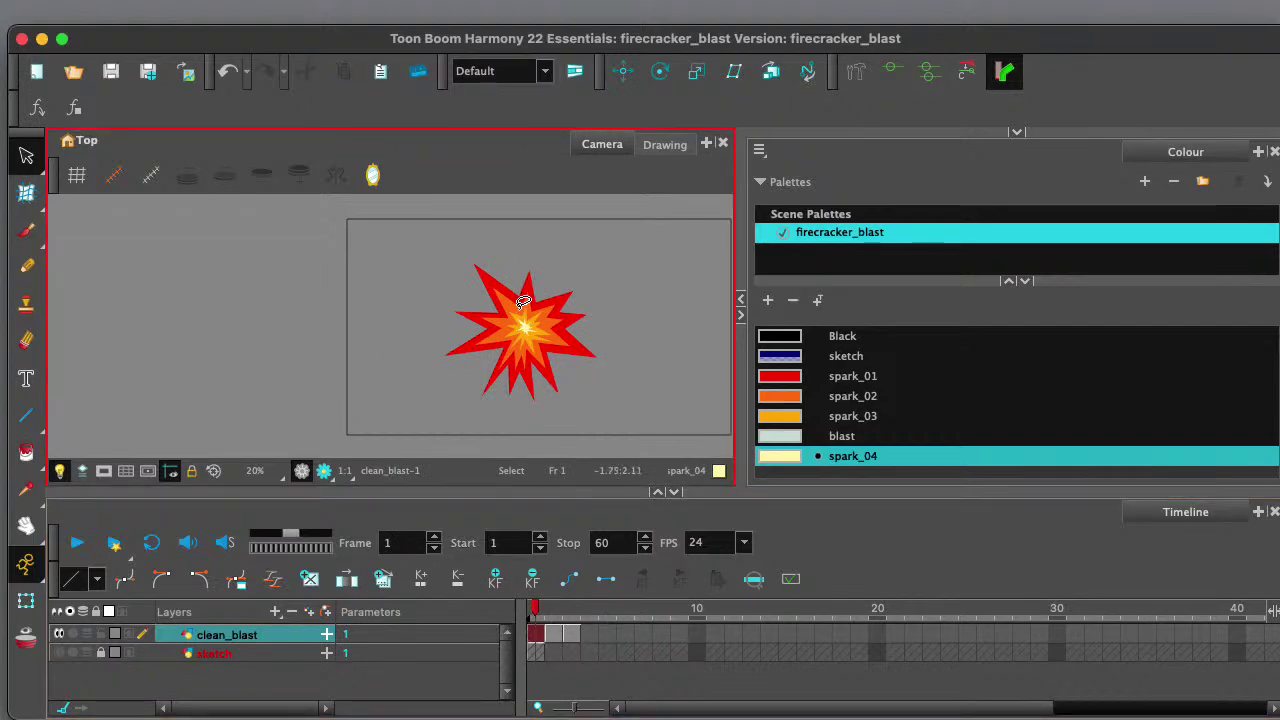
- Extend the exposure of the first clean_blast drawing through frame 2 and select the second drawing on frame 3
{"action": "left_click", "coordinate": [537, 640]}
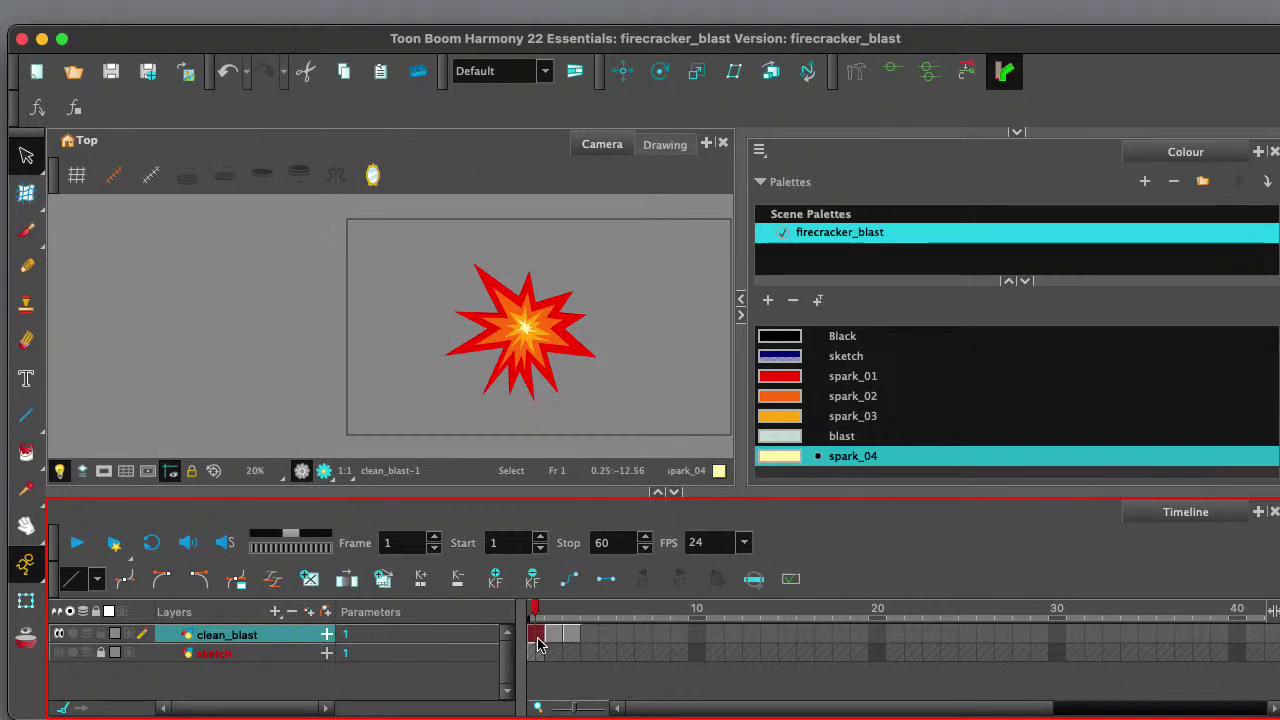
{"action": "mouse_move", "coordinate": [535, 620]}
{"action": "left_mouse_down"}
{"action": "mouse_move", "coordinate": [566, 609]}
{"action": "mouse_move", "coordinate": [535, 622]}
{"action": "left_mouse_up"}
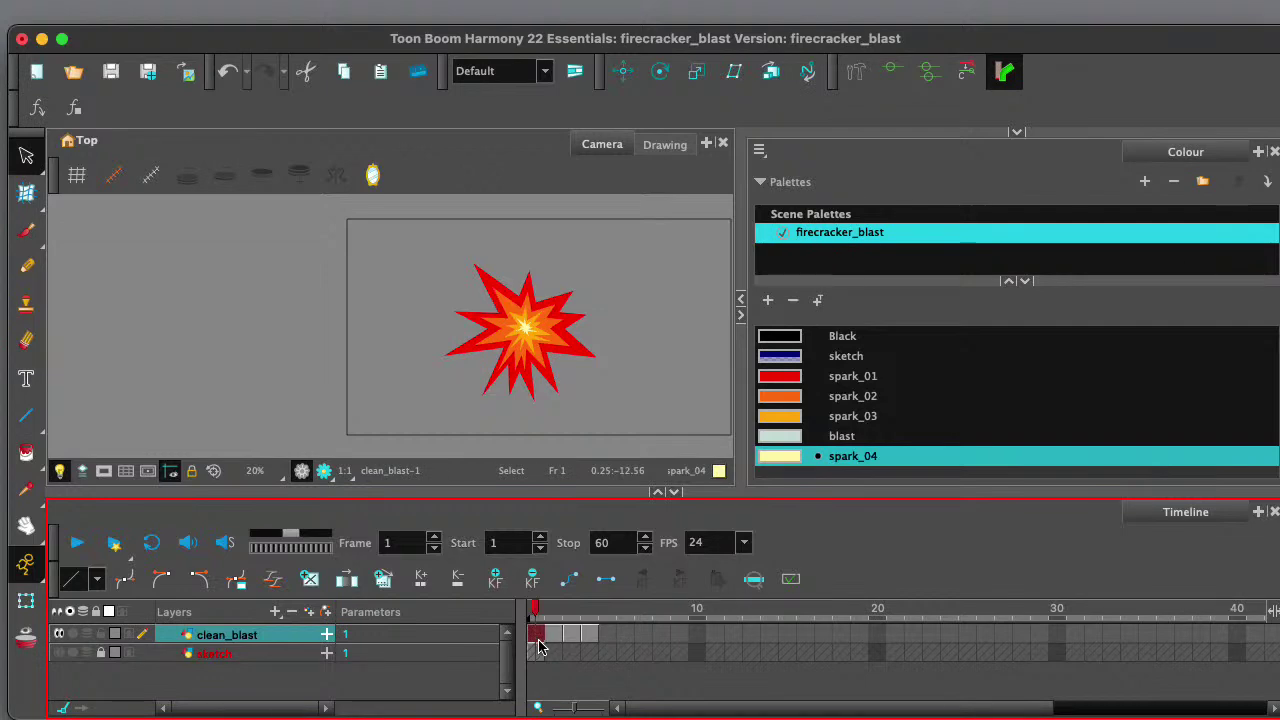
{"action": "left_click_drag", "start_coordinate": [537, 610], "coordinate": [548, 613]}
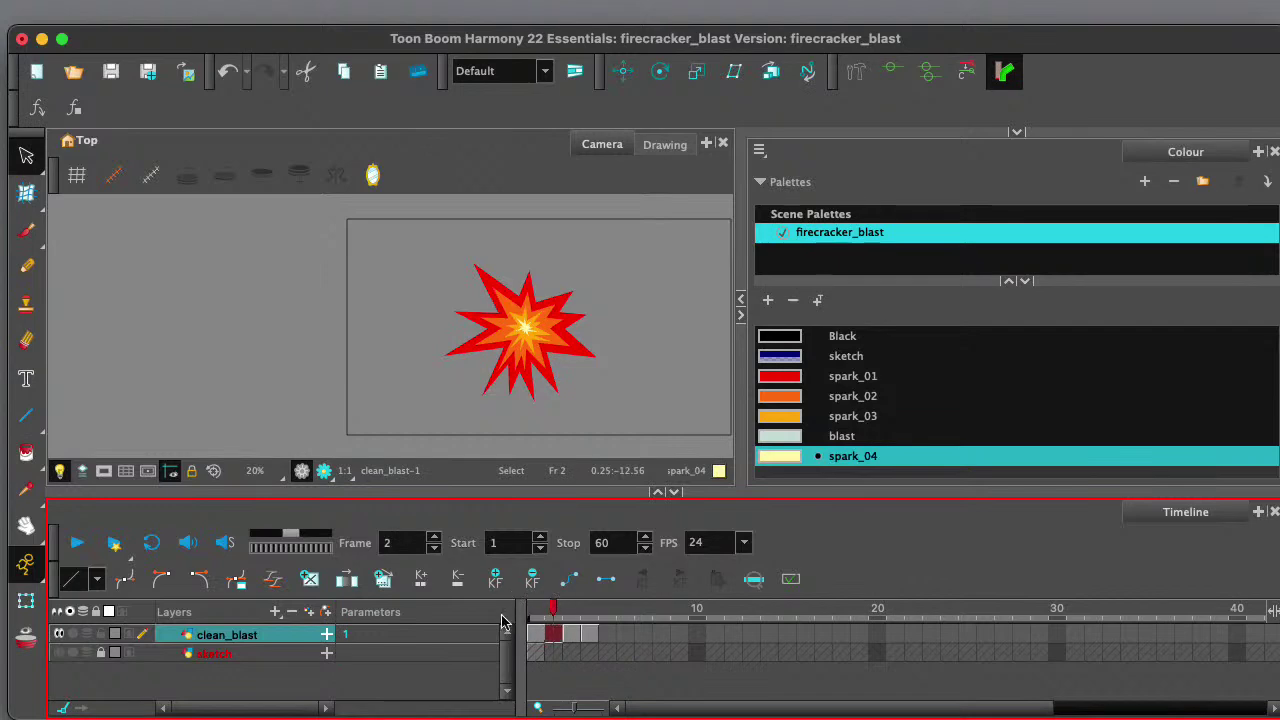
{"action": "left_click", "coordinate": [566, 642]}
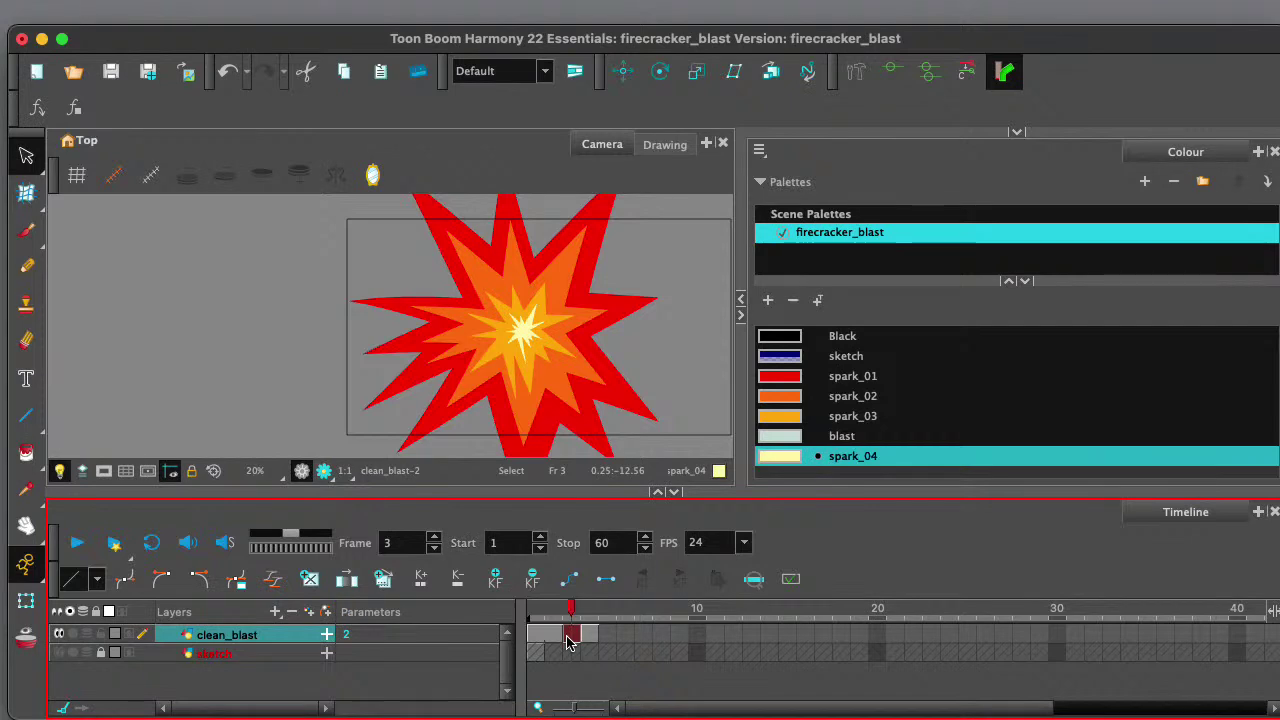
- Extend the exposure of the second clean_blast drawing through frame 5 and the third through frame 7, and scrub through them
{"action": "left_click_drag", "start_coordinate": [573, 612], "coordinate": [606, 608]}
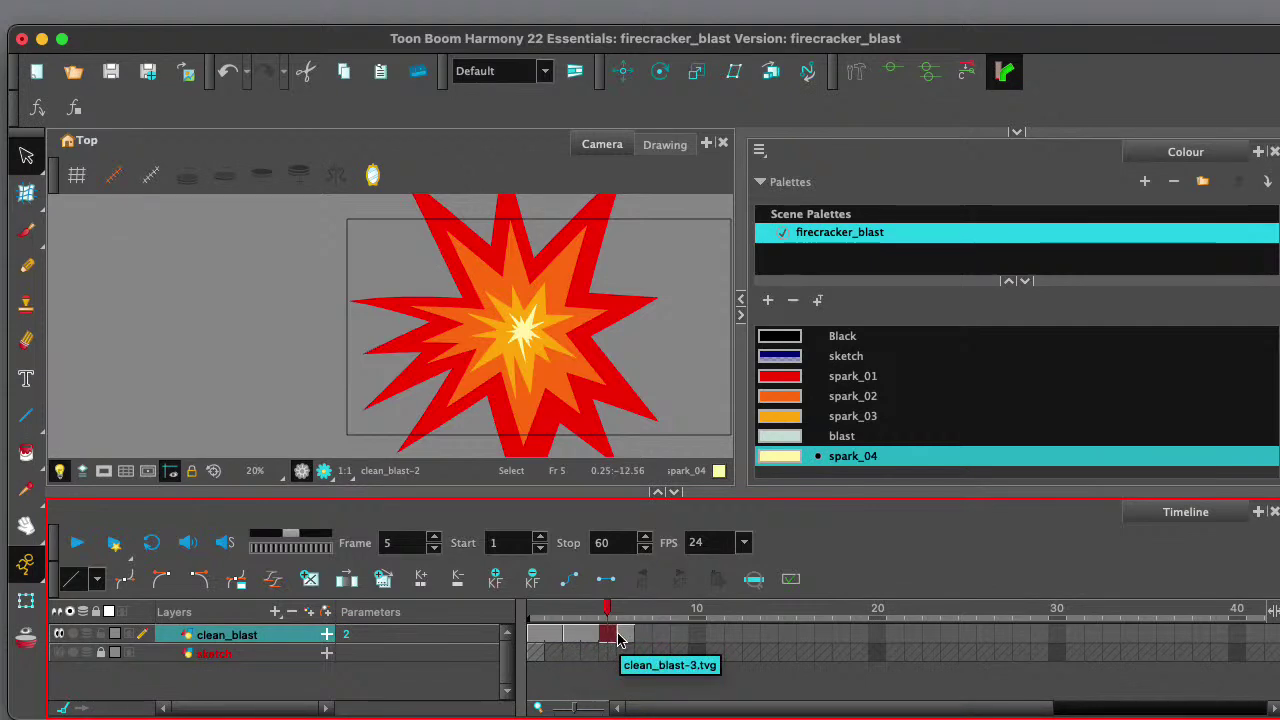
{"action": "mouse_move", "coordinate": [610, 620]}
{"action": "left_mouse_down"}
{"action": "mouse_move", "coordinate": [525, 612]}
{"action": "mouse_move", "coordinate": [622, 638]}
{"action": "left_mouse_up"}
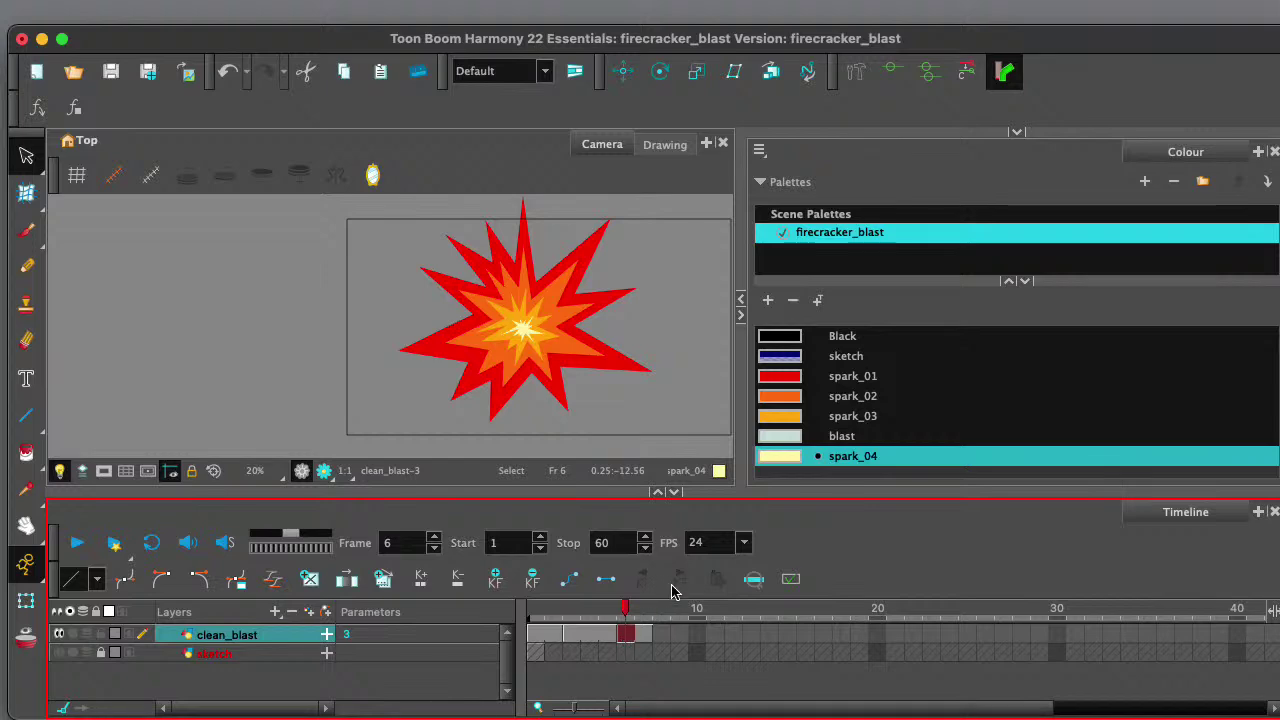
{"action": "left_click_drag", "start_coordinate": [636, 612], "coordinate": [531, 614]}
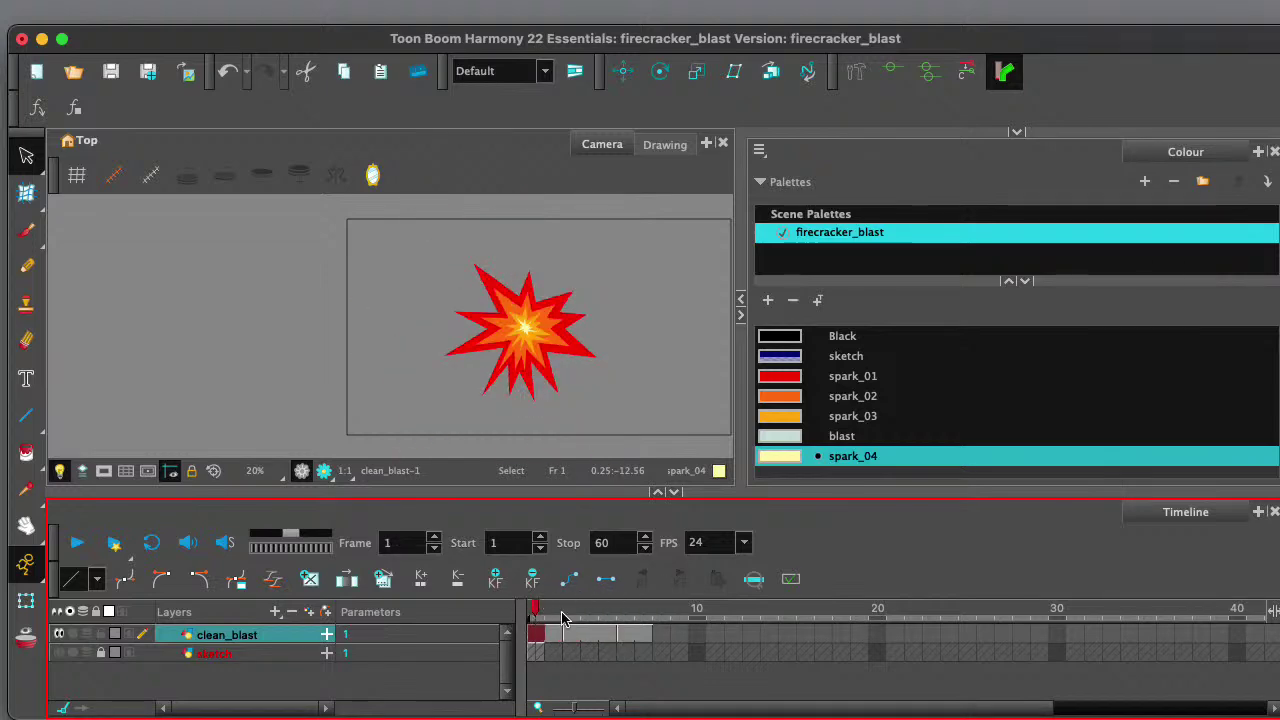
- Play back the blast animation through to the end and bring the timeline's opening frames back into view
{"action": "left_click_drag", "start_coordinate": [532, 491], "coordinate": [532, 483]}
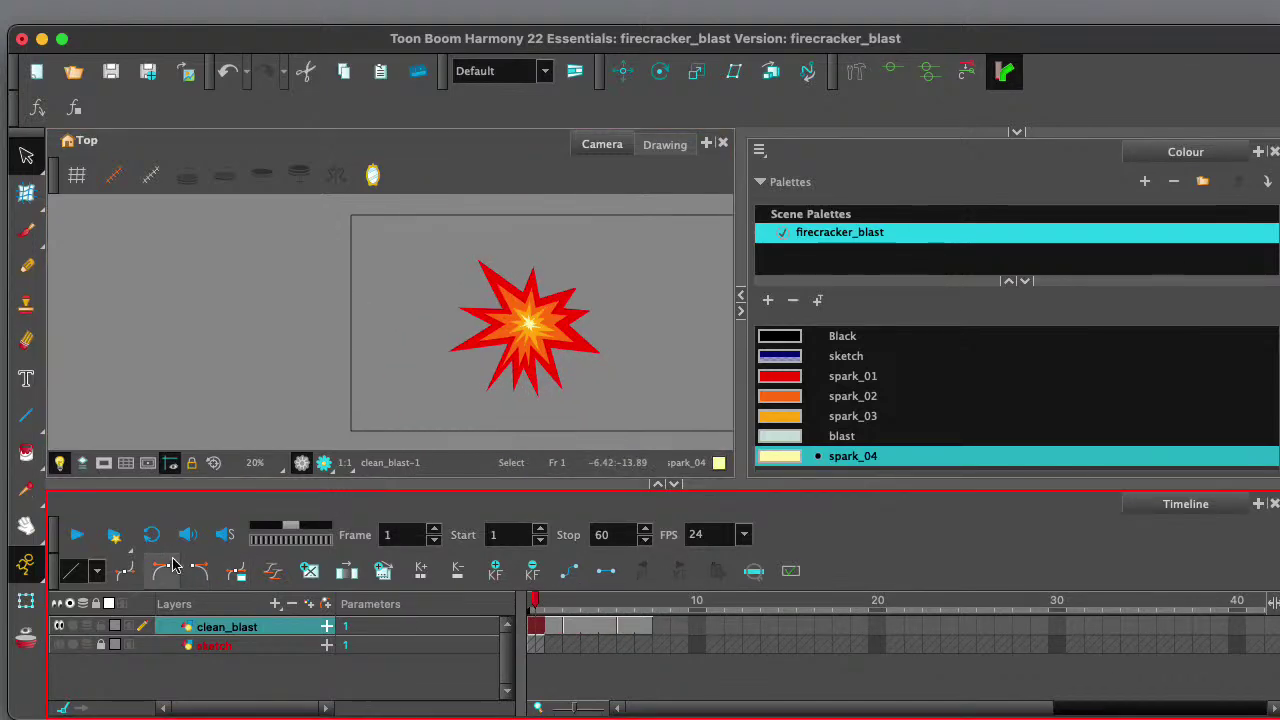
{"action": "left_click", "coordinate": [78, 538]}
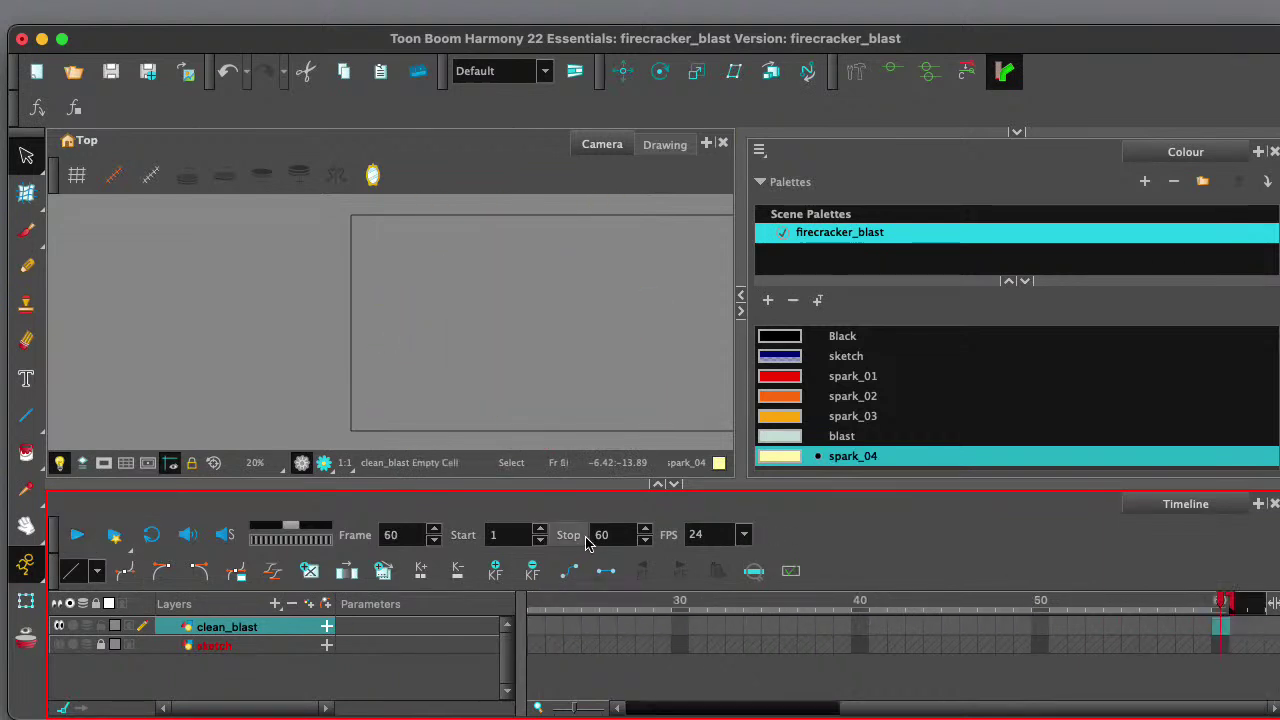
{"action": "left_click", "coordinate": [636, 705]}
- Clear the clean_blast drawing exposure on frame 5 to leave an empty cell
{"action": "mouse_move", "coordinate": [572, 608]}
{"action": "left_mouse_down"}
{"action": "mouse_move", "coordinate": [609, 612]}
{"action": "mouse_move", "coordinate": [527, 612]}
{"action": "mouse_move", "coordinate": [606, 627]}
{"action": "left_mouse_up"}
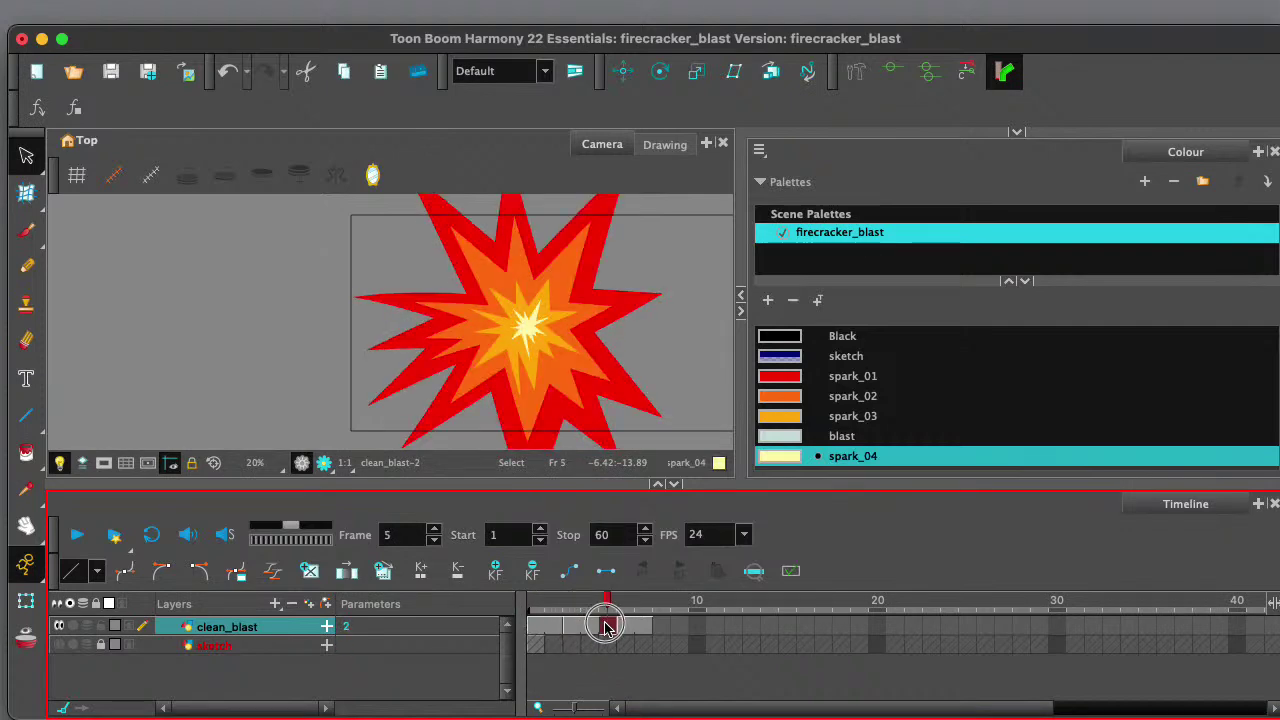
{"action": "scroll", "coordinate": [526, 374], "scroll_direction": "down", "scroll_amount": 2}
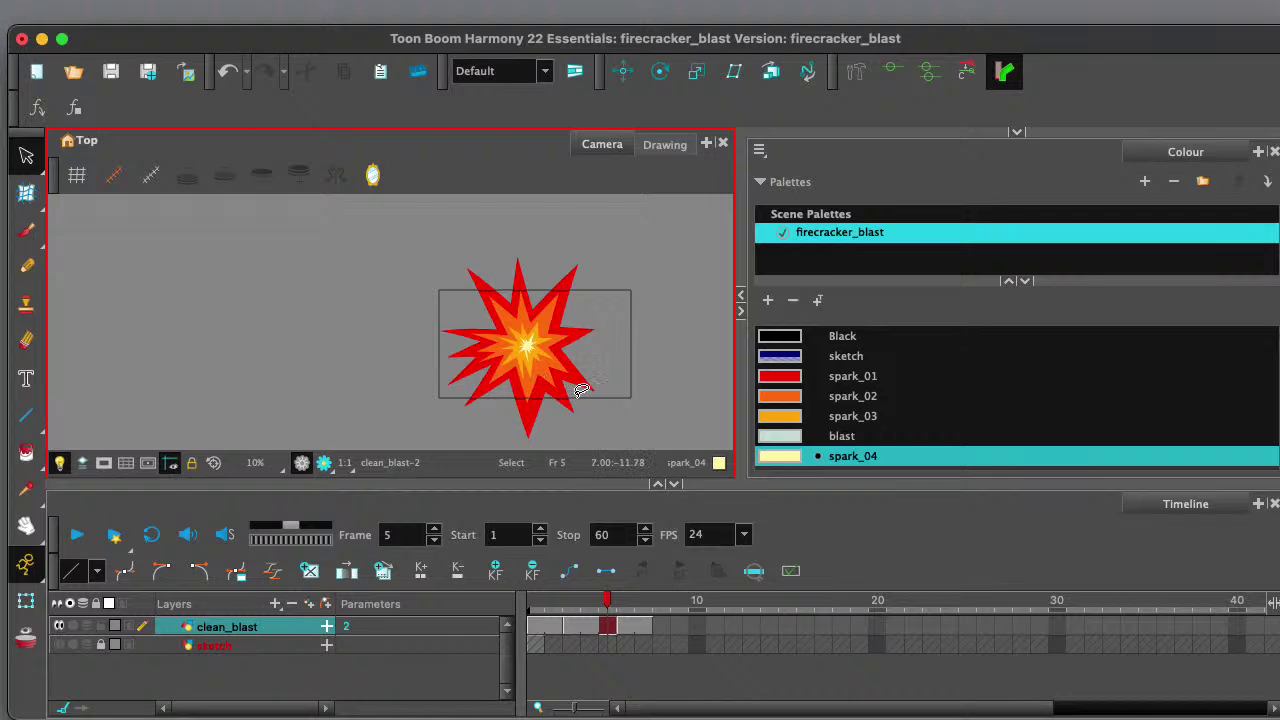
{"action": "scroll", "coordinate": [581, 389], "scroll_direction": "up", "scroll_amount": 1}
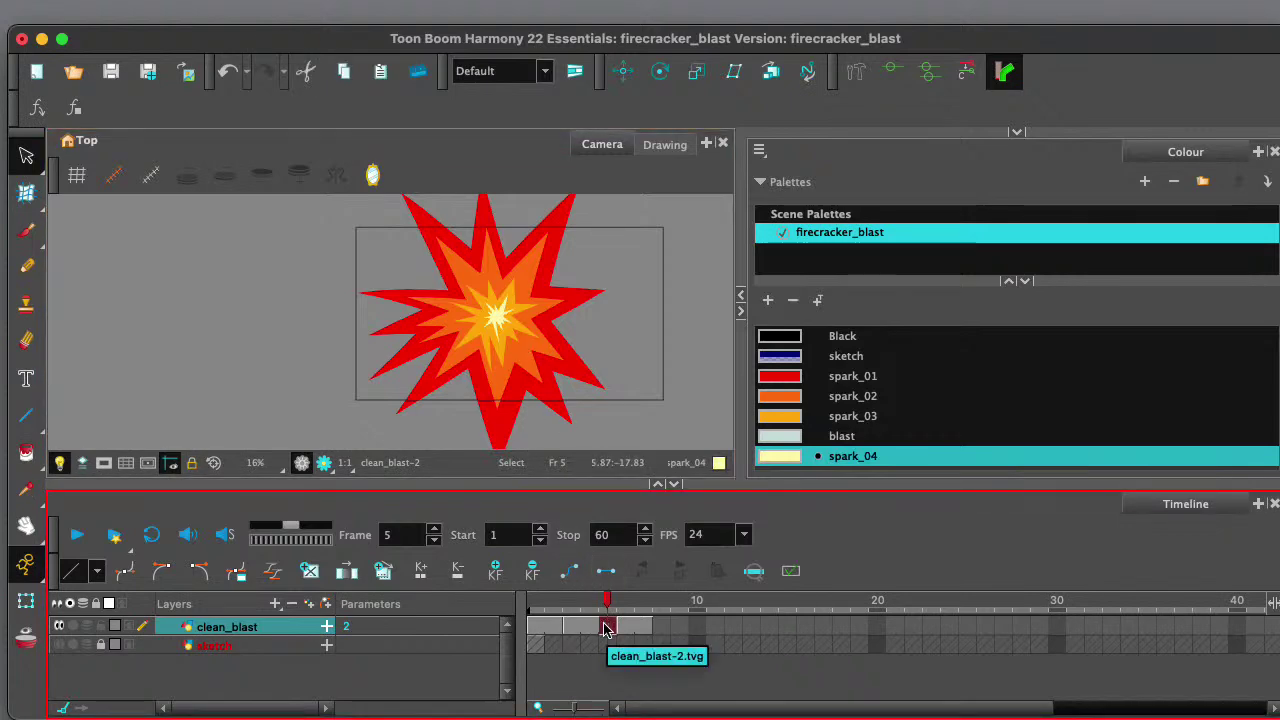
{"action": "key", "text": "Delete"}
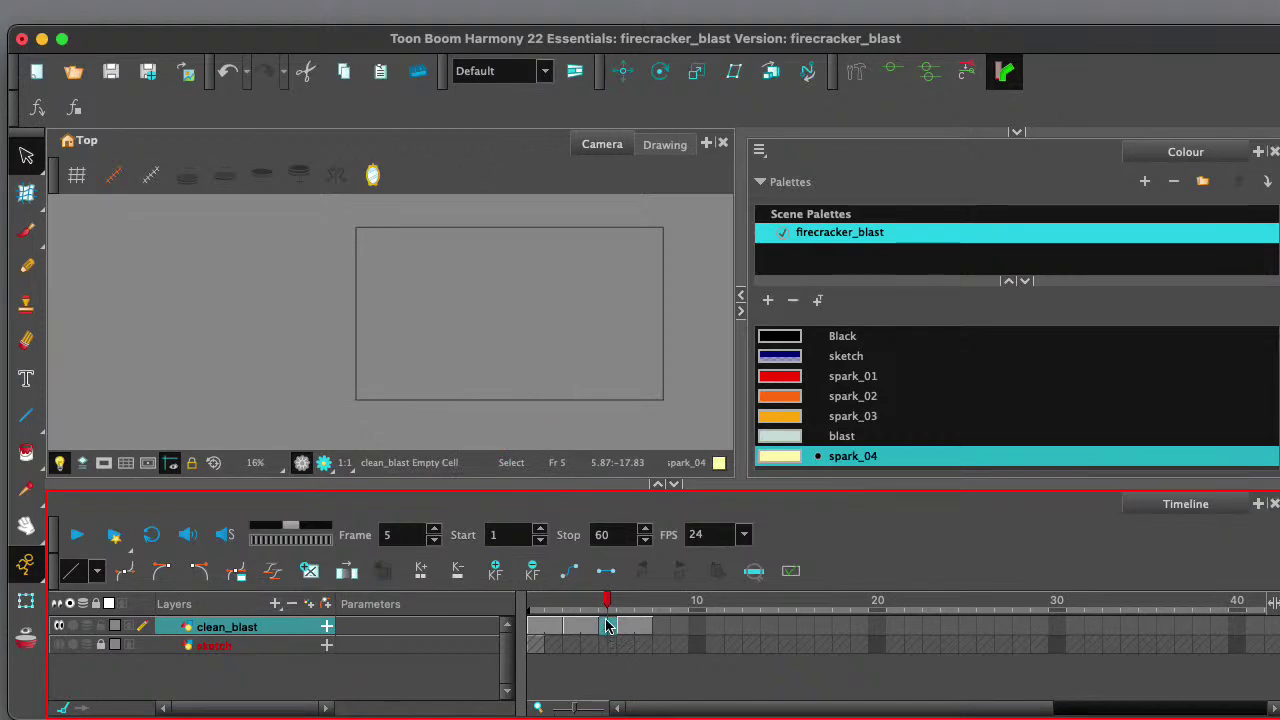
- On the empty frame 5, draw a rectangle slightly larger than the camera frame and fill it with the blast colour
{"action": "mouse_move", "coordinate": [610, 601]}
{"action": "left_mouse_down"}
{"action": "mouse_move", "coordinate": [523, 606]}
{"action": "mouse_move", "coordinate": [630, 620]}
{"action": "mouse_move", "coordinate": [606, 622]}
{"action": "left_mouse_up"}
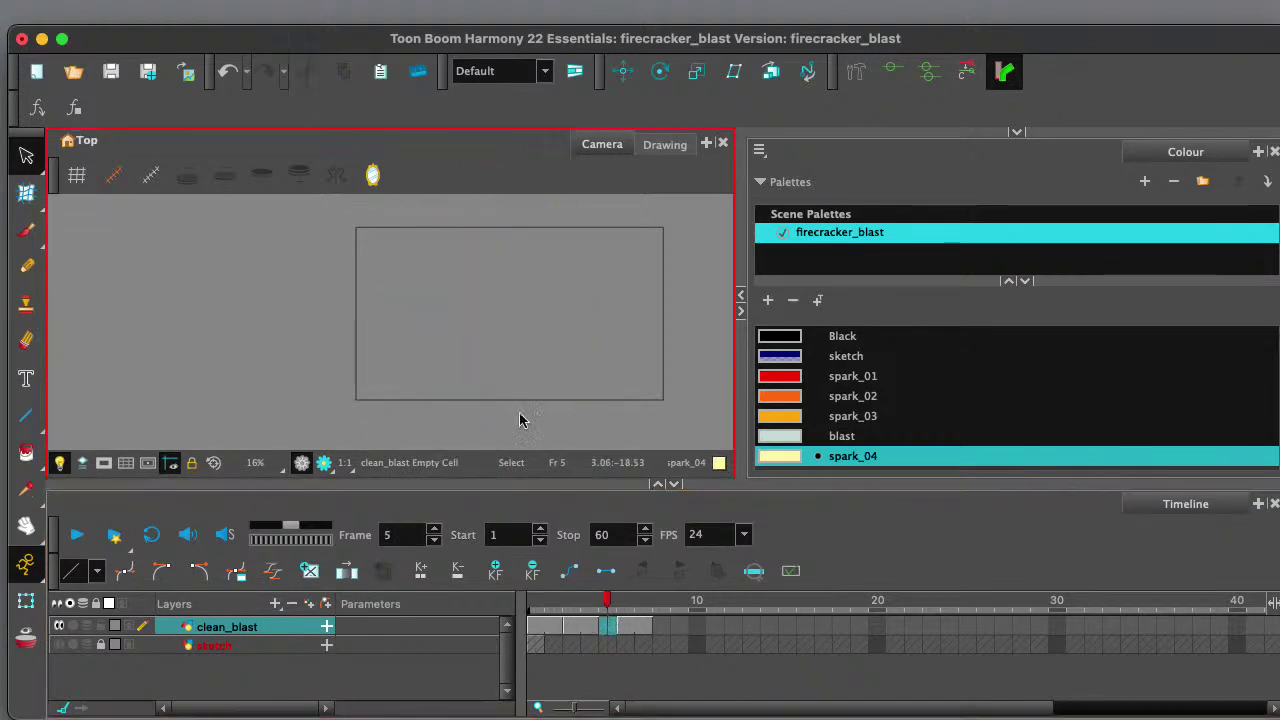
{"action": "left_click", "coordinate": [789, 440]}
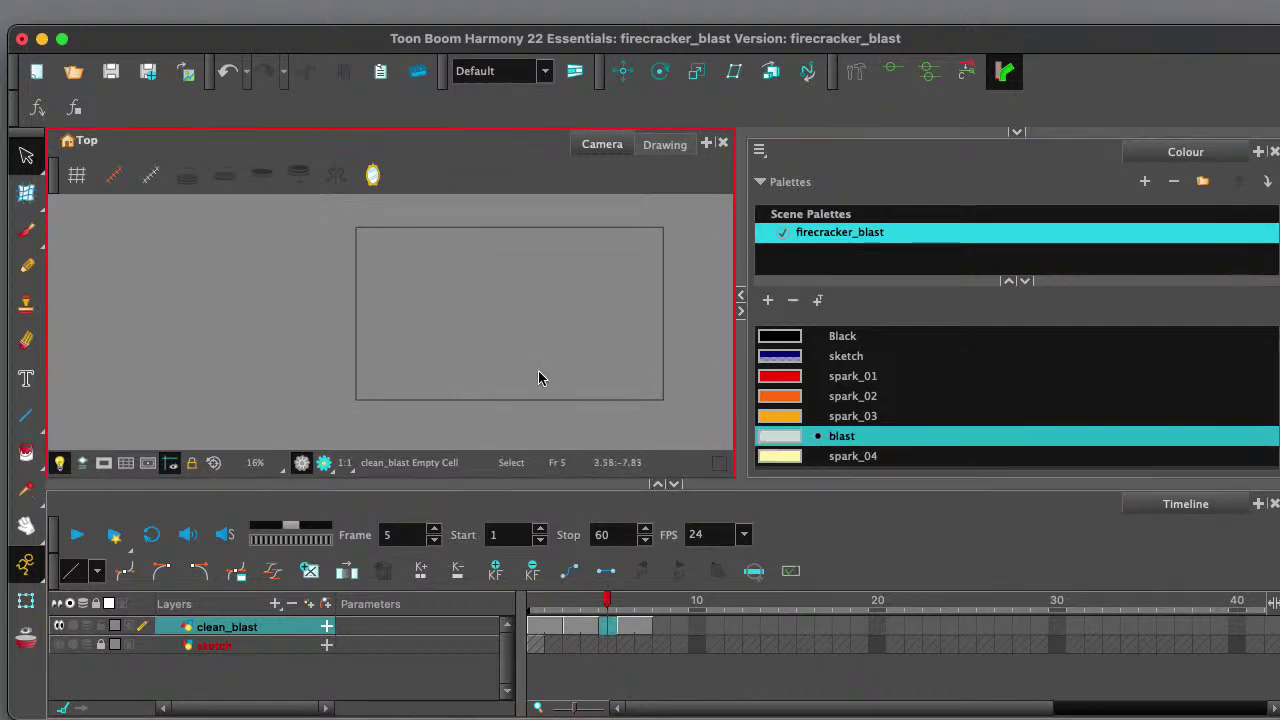
{"action": "left_click_drag", "start_coordinate": [27, 420], "coordinate": [90, 416]}
{"action": "mouse_move", "coordinate": [344, 219]}
{"action": "left_mouse_down"}
{"action": "mouse_move", "coordinate": [535, 376]}
{"action": "mouse_move", "coordinate": [676, 410]}
{"action": "left_mouse_up"}
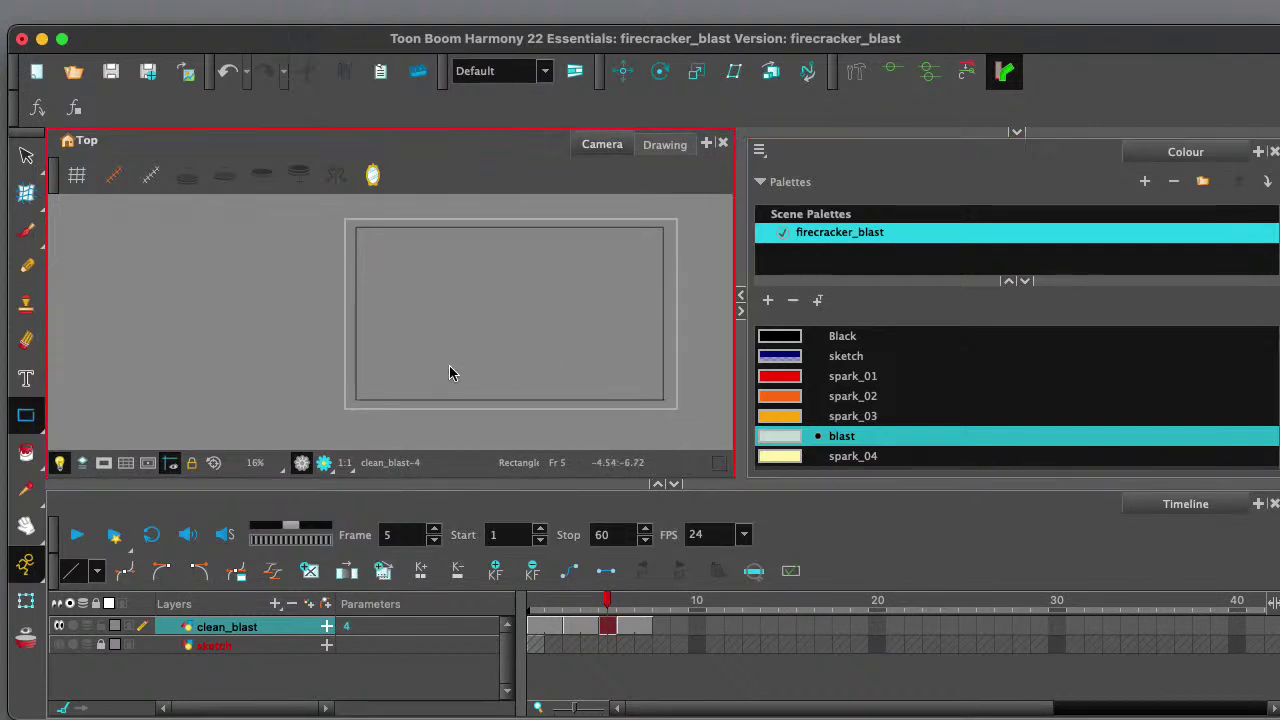
{"action": "left_click", "coordinate": [514, 312]}
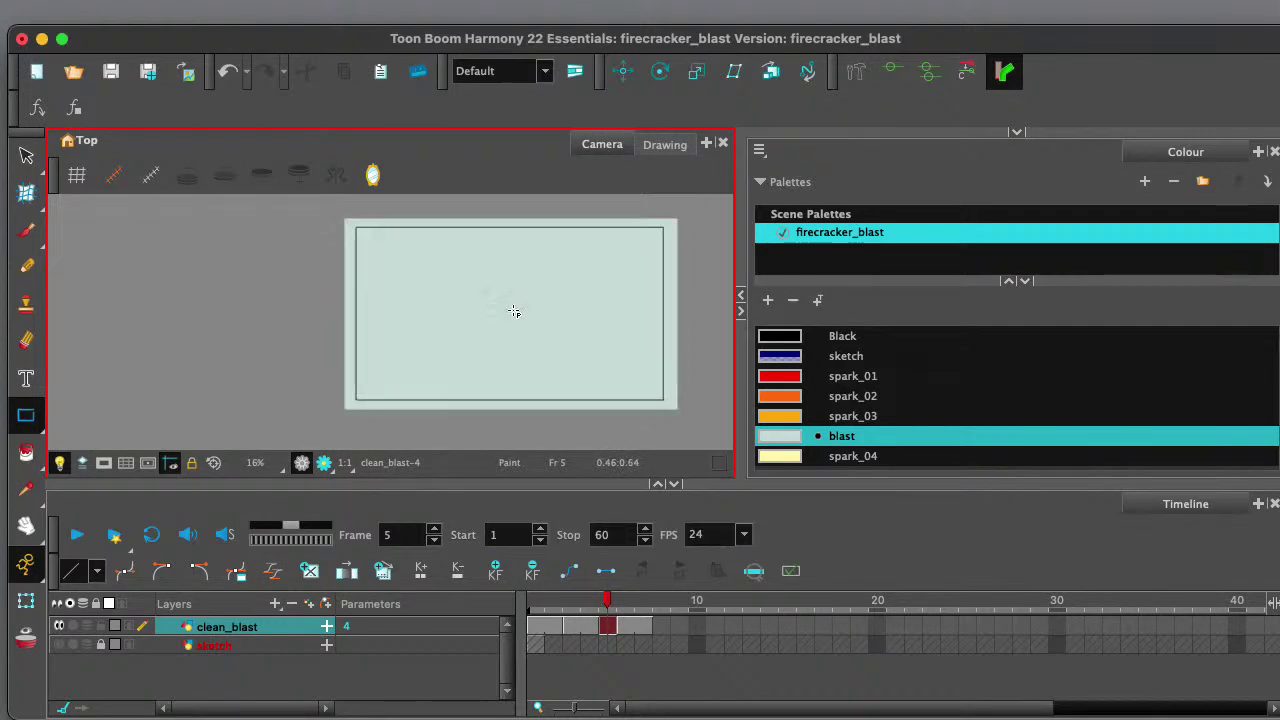
- Return to frame 1, mask the area outside the camera frame, and widen the Camera view
{"action": "mouse_move", "coordinate": [609, 603]}
{"action": "left_mouse_down"}
{"action": "mouse_move", "coordinate": [623, 601]}
{"action": "mouse_move", "coordinate": [509, 603]}
{"action": "mouse_move", "coordinate": [623, 608]}
{"action": "mouse_move", "coordinate": [529, 608]}
{"action": "mouse_move", "coordinate": [611, 619]}
{"action": "mouse_move", "coordinate": [634, 609]}
{"action": "mouse_move", "coordinate": [509, 608]}
{"action": "left_mouse_up"}
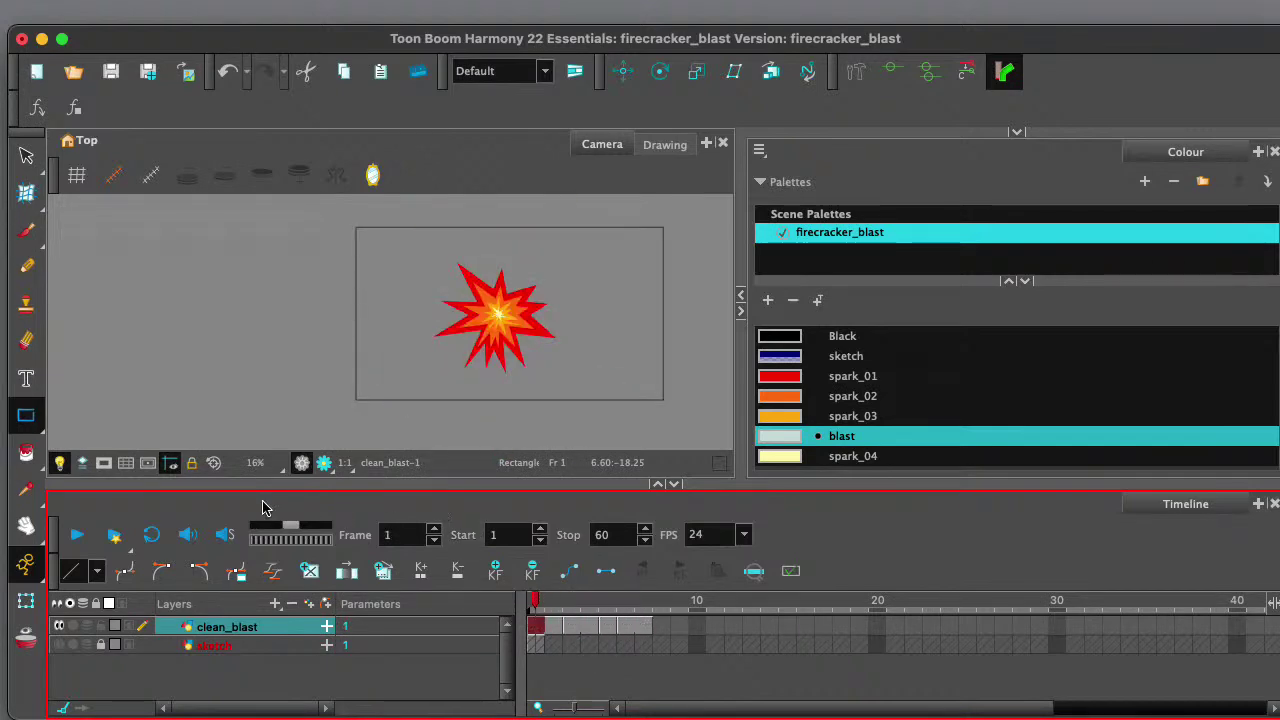
{"action": "left_click", "coordinate": [125, 468]}
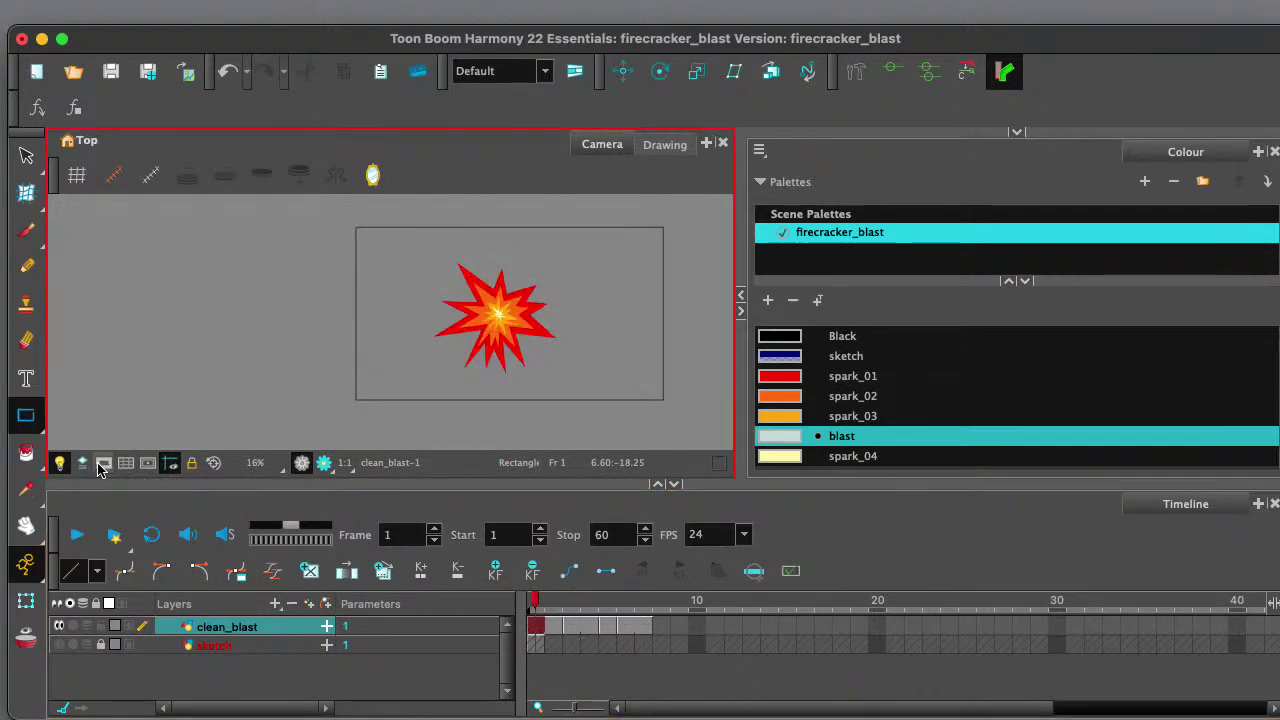
{"action": "left_click", "coordinate": [101, 466]}
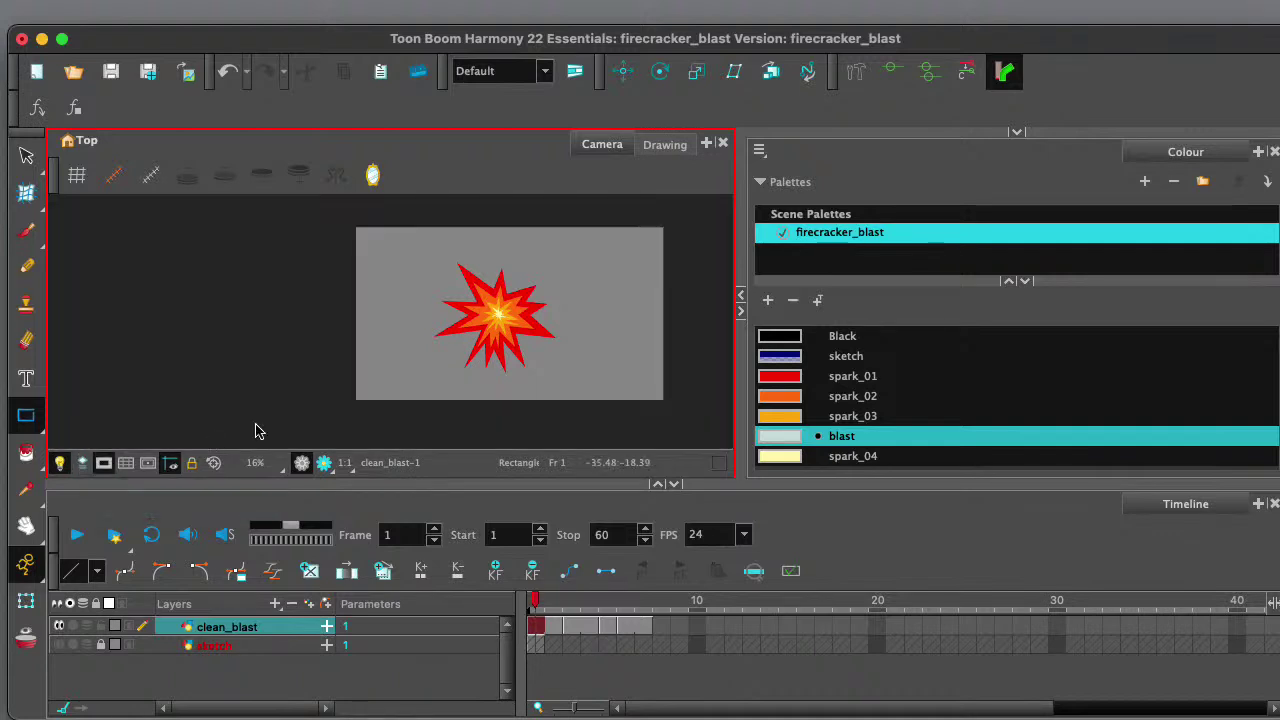
{"action": "left_click_drag", "start_coordinate": [735, 372], "coordinate": [824, 378]}
{"action": "scroll", "coordinate": [707, 276], "scroll_direction": "up", "scroll_amount": 2}
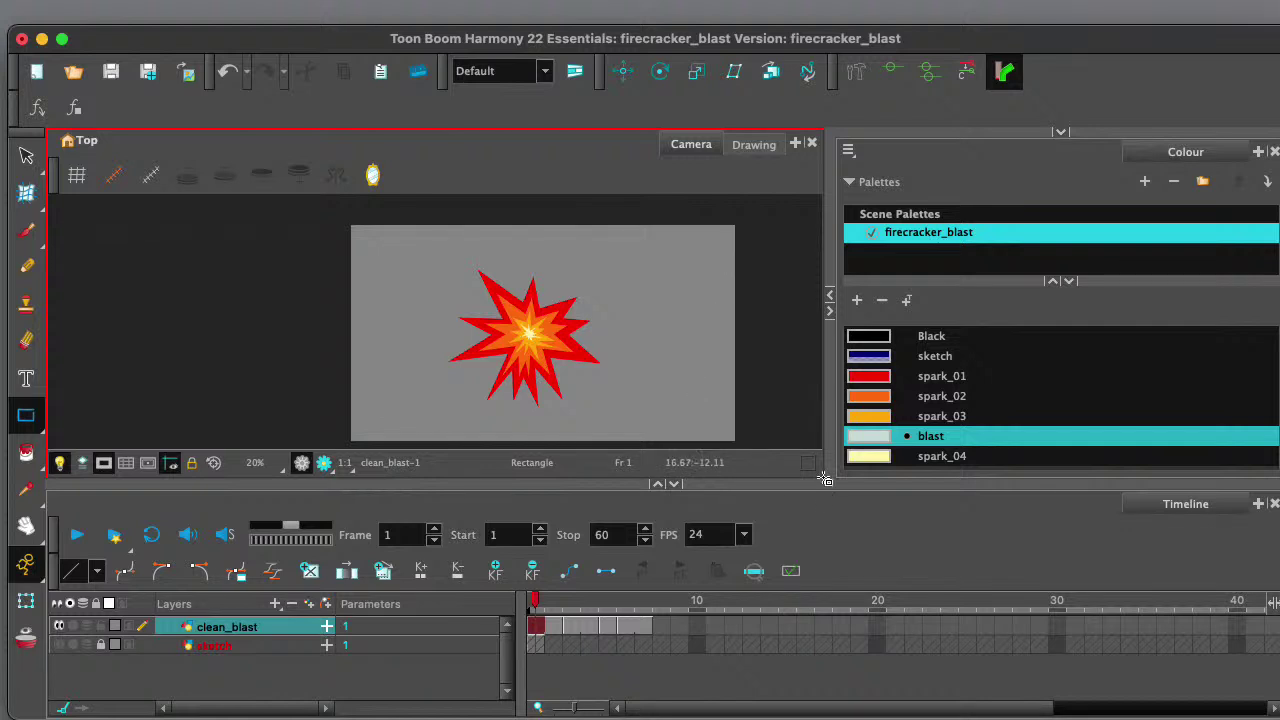
- Set the playback stop frame to 40
{"action": "left_click", "coordinate": [1218, 606]}
{"action": "left_click", "coordinate": [1128, 602]}
{"action": "left_click", "coordinate": [1238, 606]}
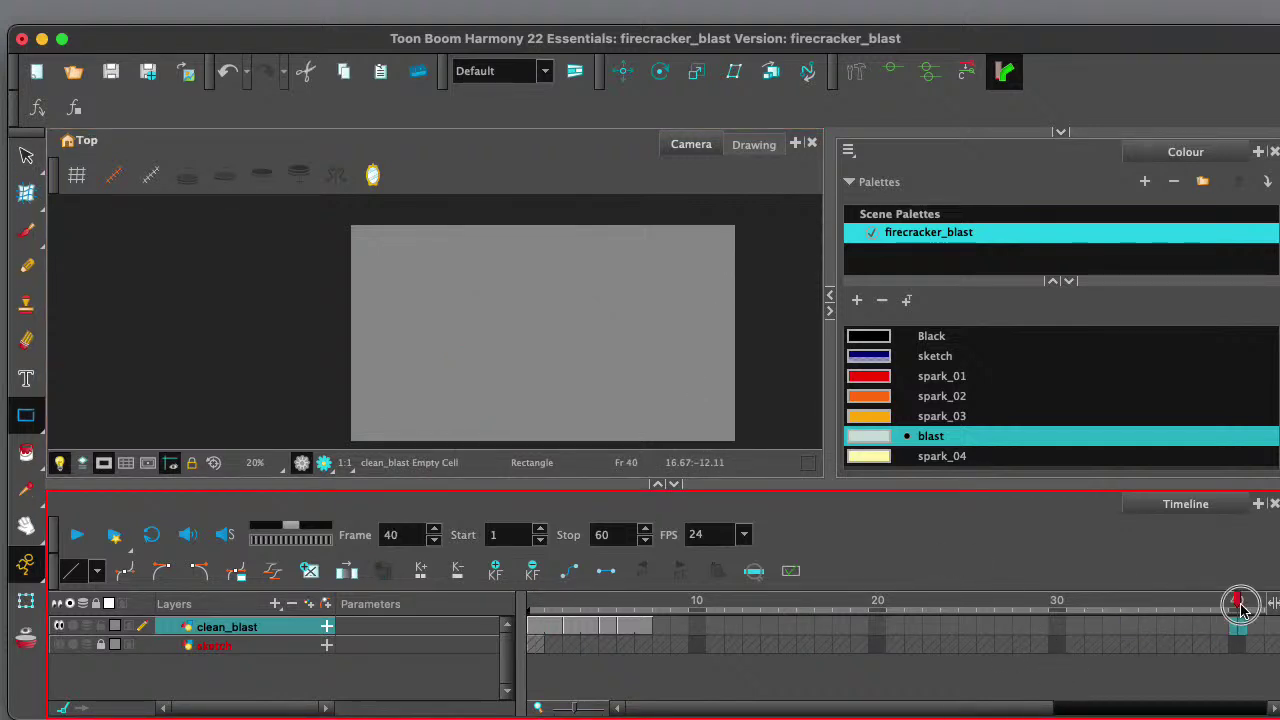
{"action": "double_click", "coordinate": [605, 535]}
{"action": "type", "text": "40"}
{"action": "key", "text": "Return"}
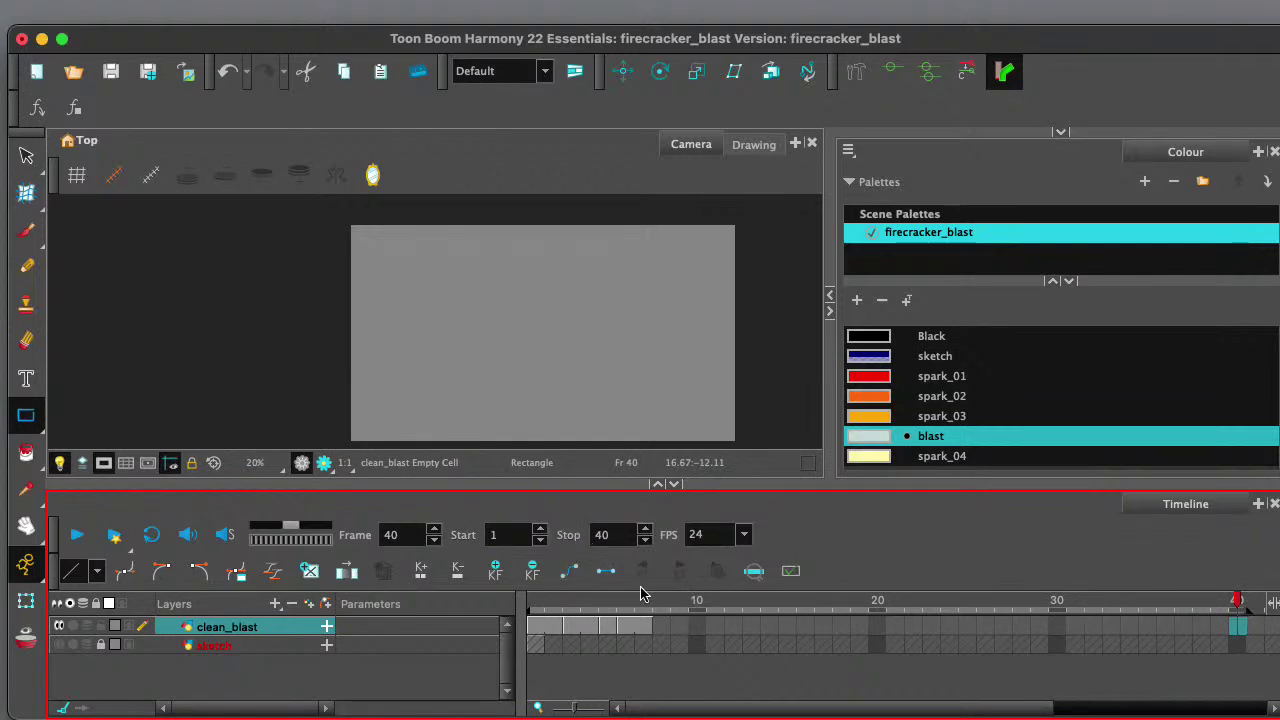
- Turn on looped playback, play the blast animation, stop it and return to frame 1
{"action": "left_click_drag", "start_coordinate": [535, 606], "coordinate": [890, 624]}
{"action": "left_click", "coordinate": [151, 537]}
{"action": "left_click", "coordinate": [79, 541]}
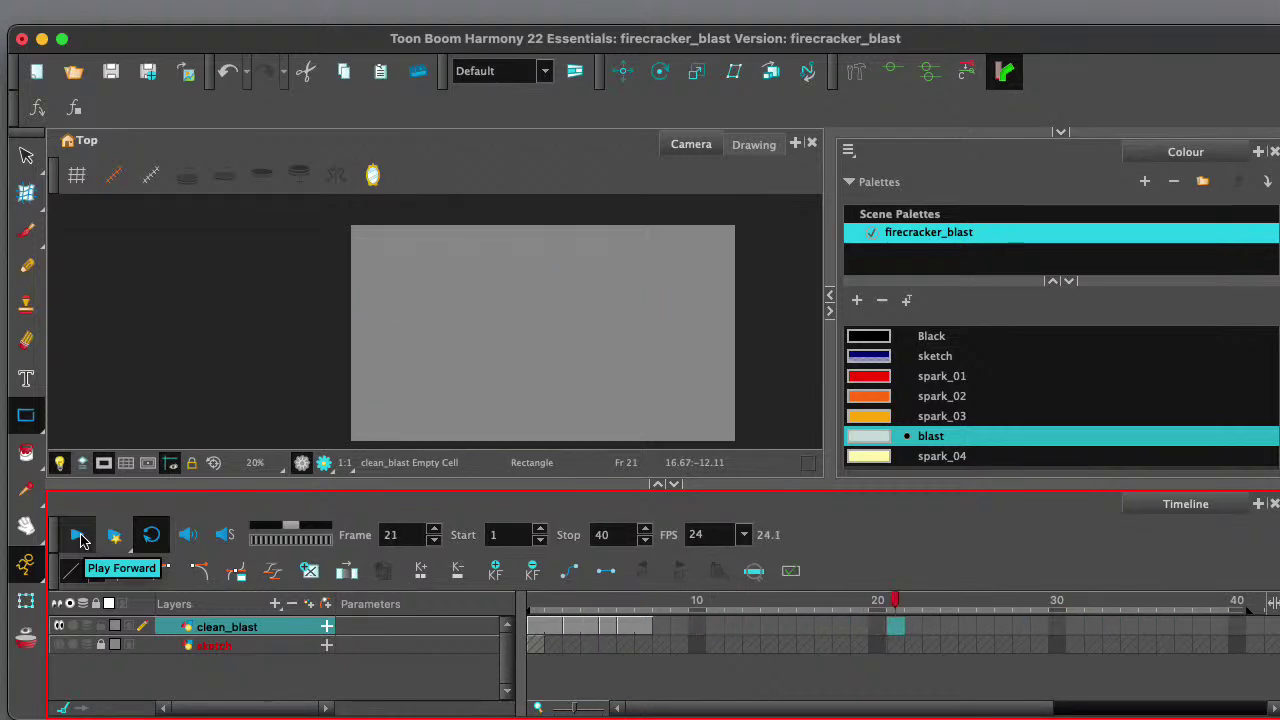
{"action": "left_click", "coordinate": [79, 540]}
{"action": "left_click", "coordinate": [535, 604]}
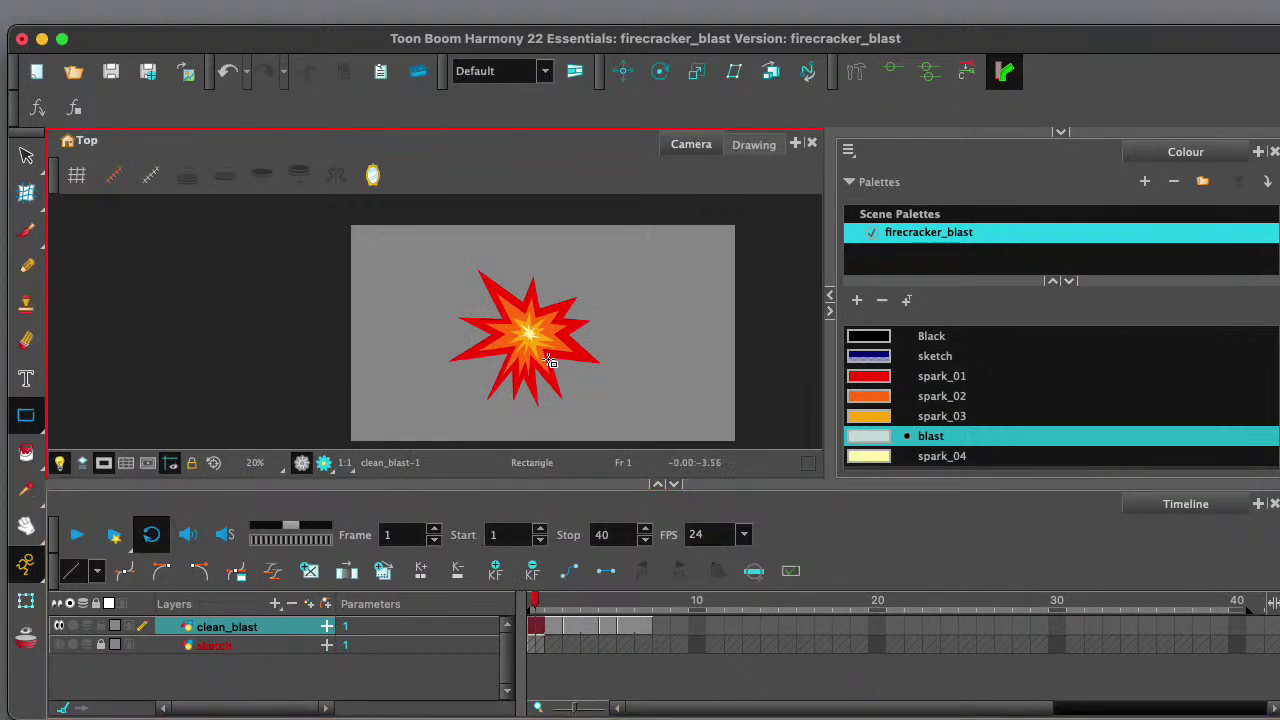
- Hide the clean_blast layer, show and unlock the sketch layer, and select its drawing on frame 1
{"action": "left_click", "coordinate": [58, 627]}
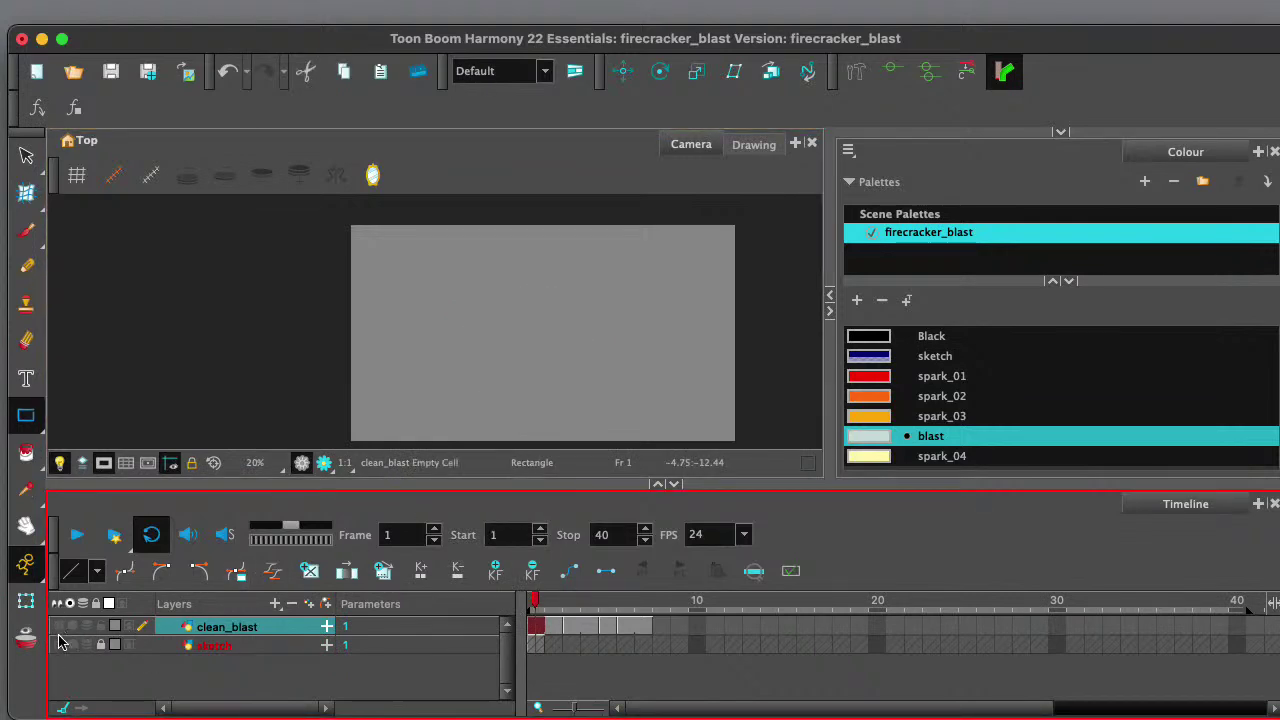
{"action": "left_click", "coordinate": [58, 646]}
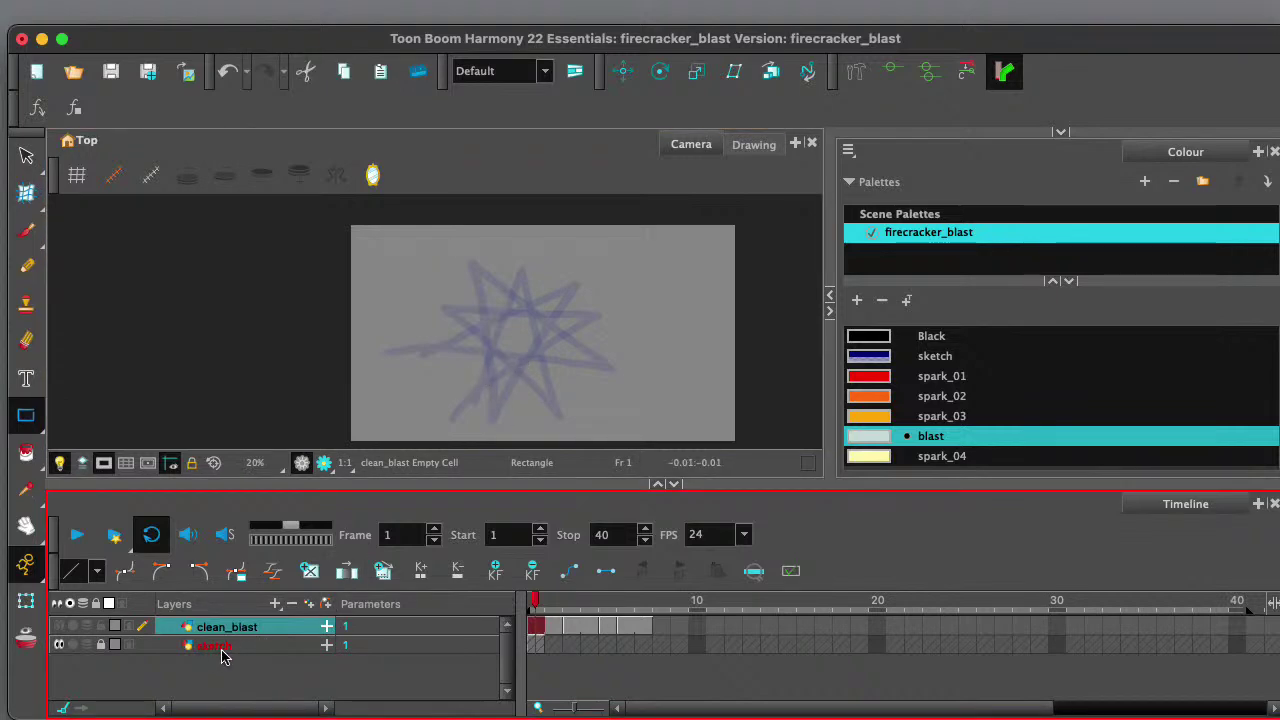
{"action": "left_click", "coordinate": [102, 646]}
{"action": "left_click", "coordinate": [533, 645]}
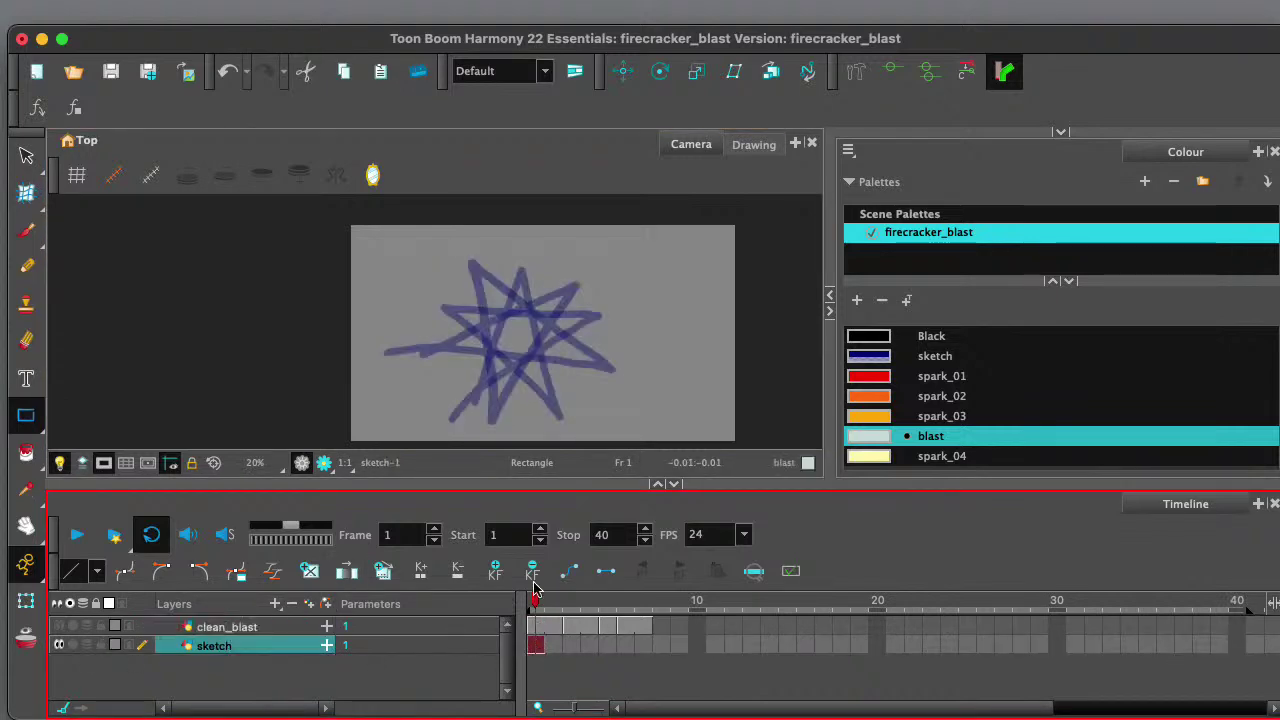
- Select all strokes of the old star sketch on frame 1 of the sketch layer and delete them
{"action": "left_click", "coordinate": [26, 155]}
{"action": "left_click", "coordinate": [525, 283]}
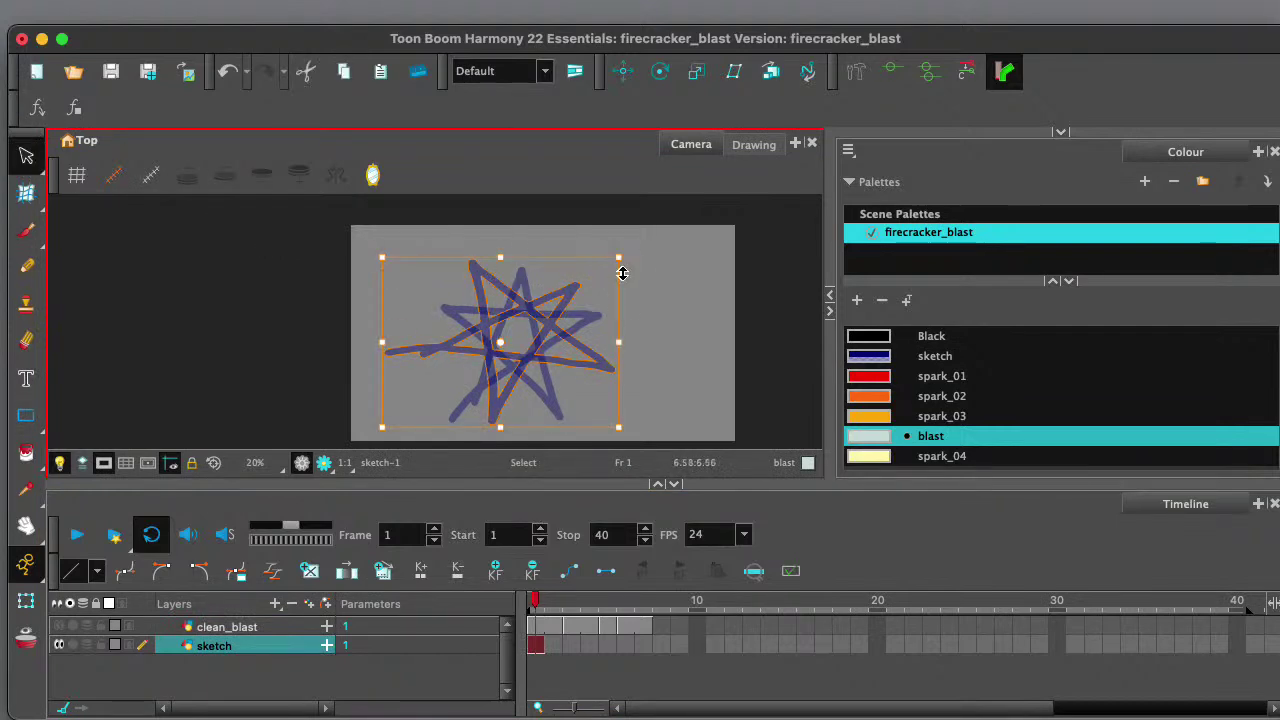
{"action": "mouse_move", "coordinate": [620, 272]}
{"action": "left_mouse_down"}
{"action": "mouse_move", "coordinate": [515, 285]}
{"action": "mouse_move", "coordinate": [615, 311]}
{"action": "left_mouse_up"}
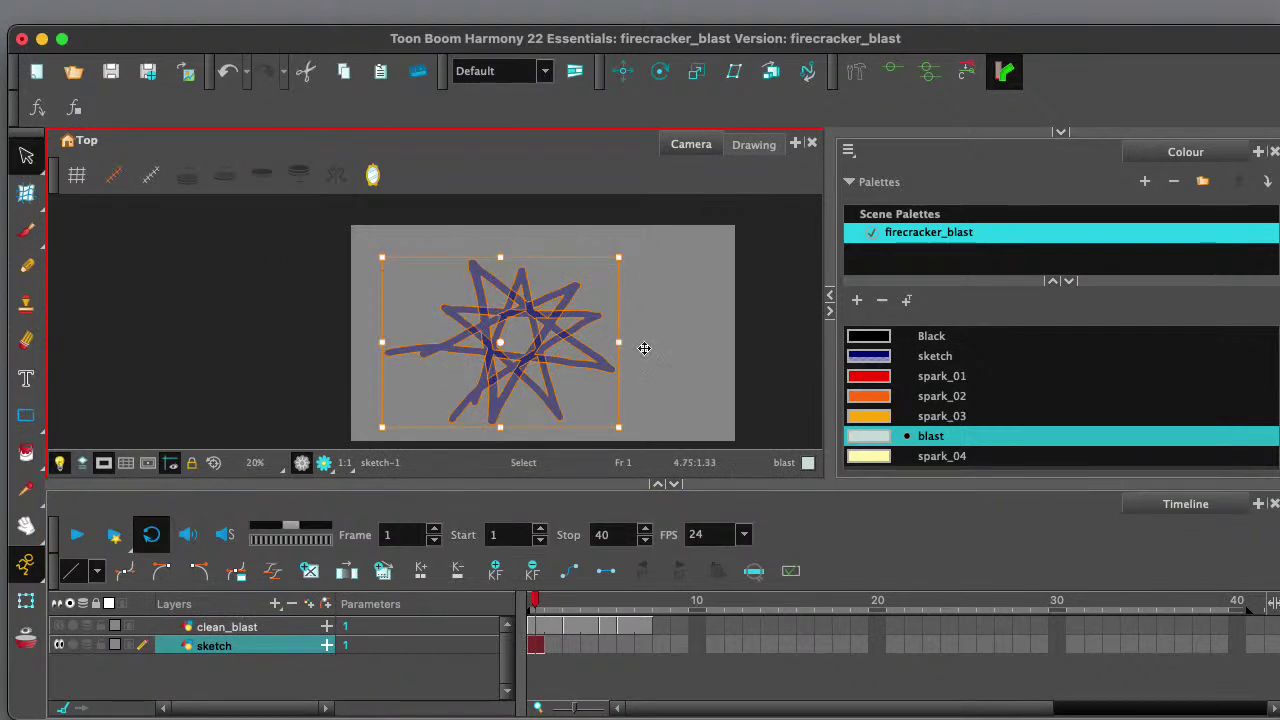
{"action": "key", "text": "Delete"}
- Draw a rough five-pointed star inside the camera frame with the Brush tool in the sketch colour
{"action": "left_click", "coordinate": [26, 232]}
{"action": "left_click", "coordinate": [1078, 428]}
{"action": "left_click_drag", "start_coordinate": [870, 378], "coordinate": [870, 370]}
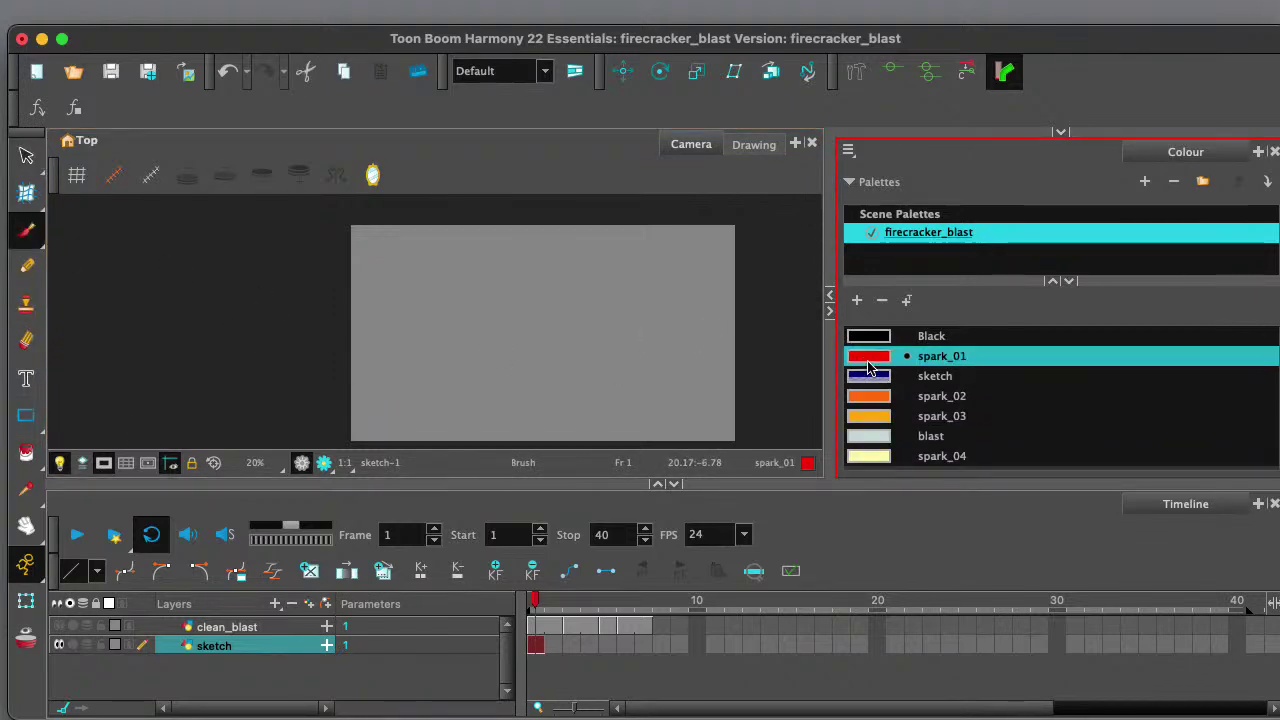
{"action": "left_click", "coordinate": [870, 386]}
{"action": "mouse_move", "coordinate": [487, 408]}
{"action": "left_mouse_down"}
{"action": "mouse_move", "coordinate": [555, 246]}
{"action": "mouse_move", "coordinate": [609, 427]}
{"action": "mouse_move", "coordinate": [482, 290]}
{"action": "mouse_move", "coordinate": [697, 295]}
{"action": "mouse_move", "coordinate": [475, 431]}
{"action": "left_mouse_up"}
- Duplicate the sketched star, scale the copy slightly and rotate it so its points fall between the original's
{"action": "key", "text": "ctrl+a"}
{"action": "left_click_drag", "start_coordinate": [640, 367], "coordinate": [643, 366]}
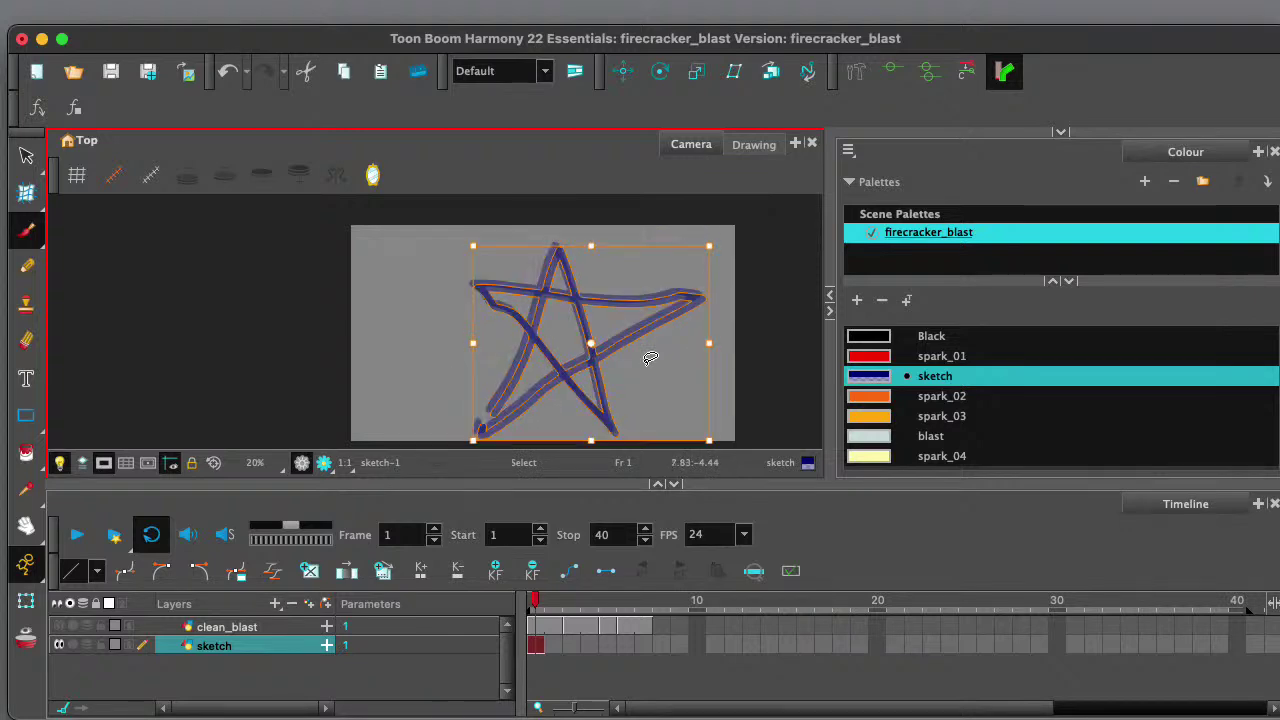
{"action": "left_click_drag", "start_coordinate": [720, 245], "coordinate": [605, 358]}
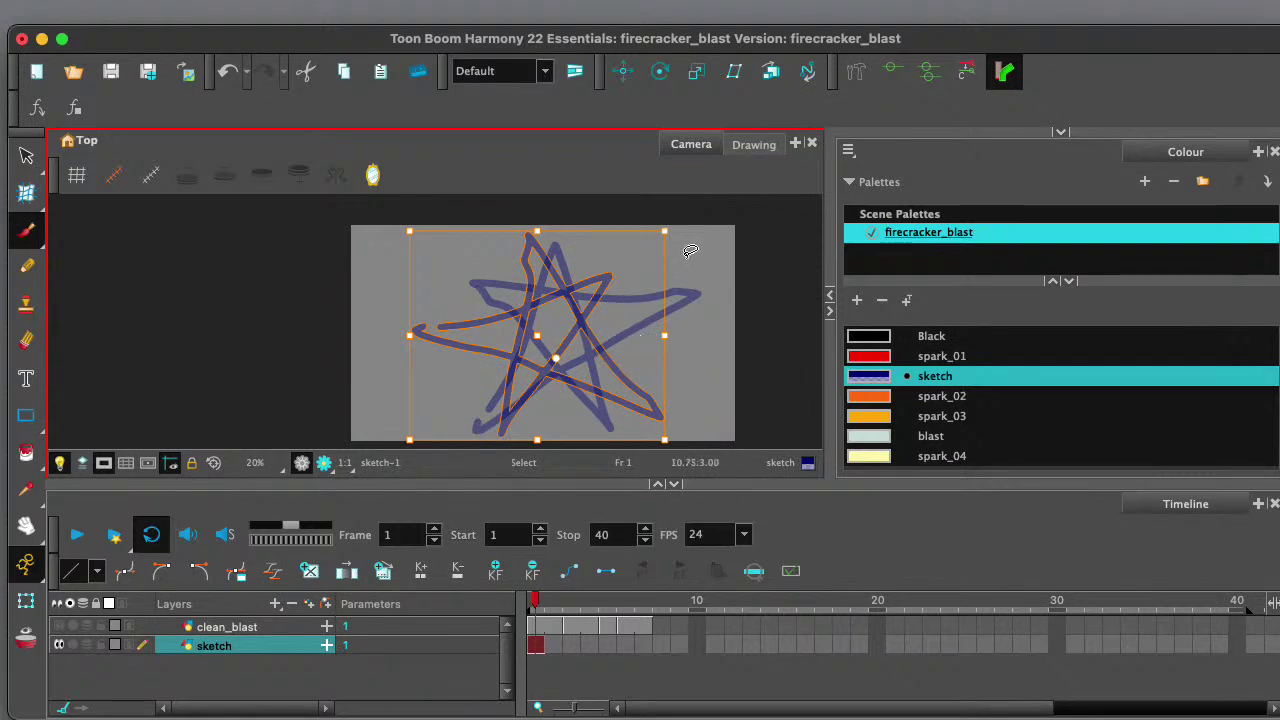
{"action": "left_click_drag", "start_coordinate": [682, 234], "coordinate": [716, 316]}
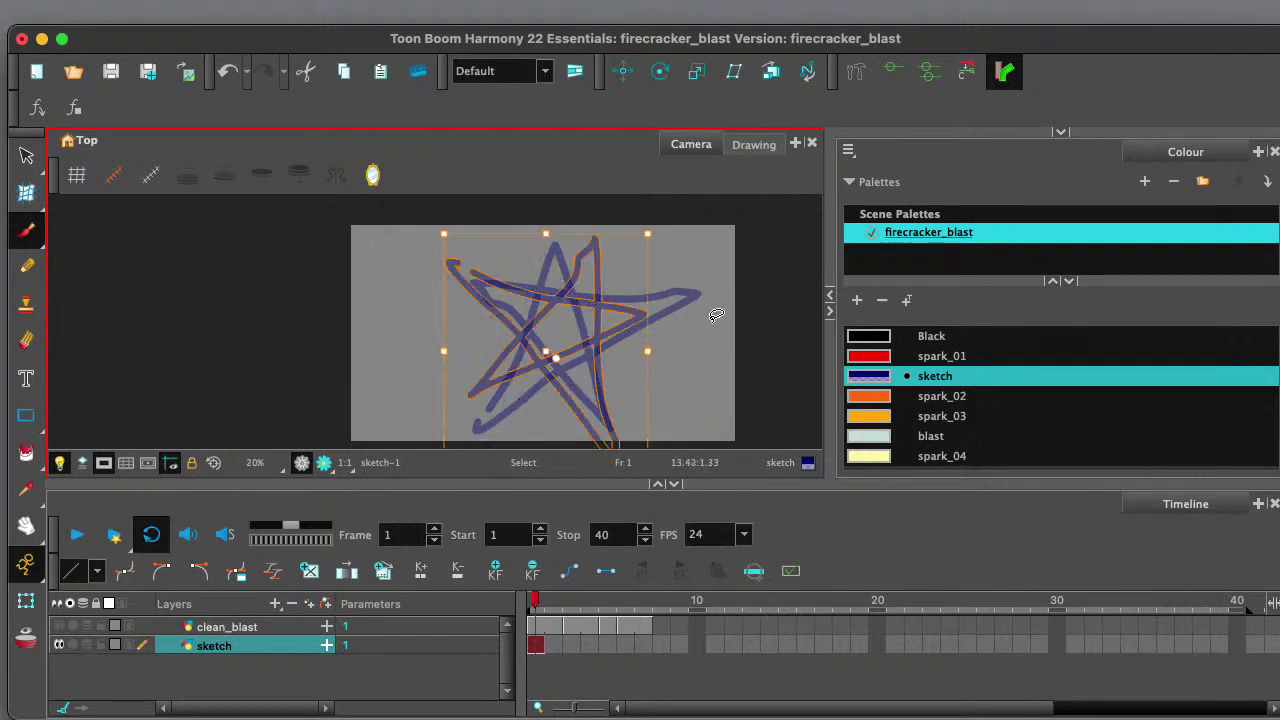
{"action": "left_click_drag", "start_coordinate": [673, 236], "coordinate": [694, 315]}
- Trace the lower spikes of the overlapping stars with straight lines in Black using the Line tool
{"action": "key", "text": "alt+b"}
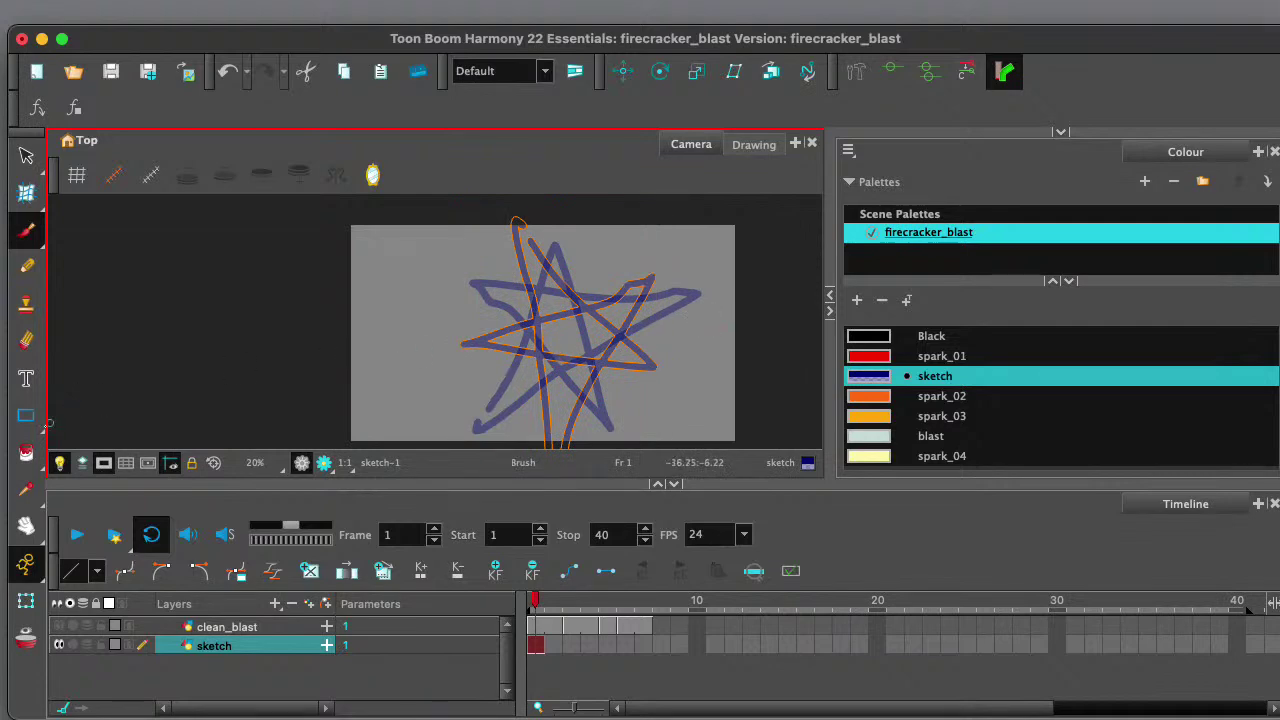
{"action": "left_click_drag", "start_coordinate": [26, 415], "coordinate": [98, 454]}
{"action": "left_click", "coordinate": [892, 343]}
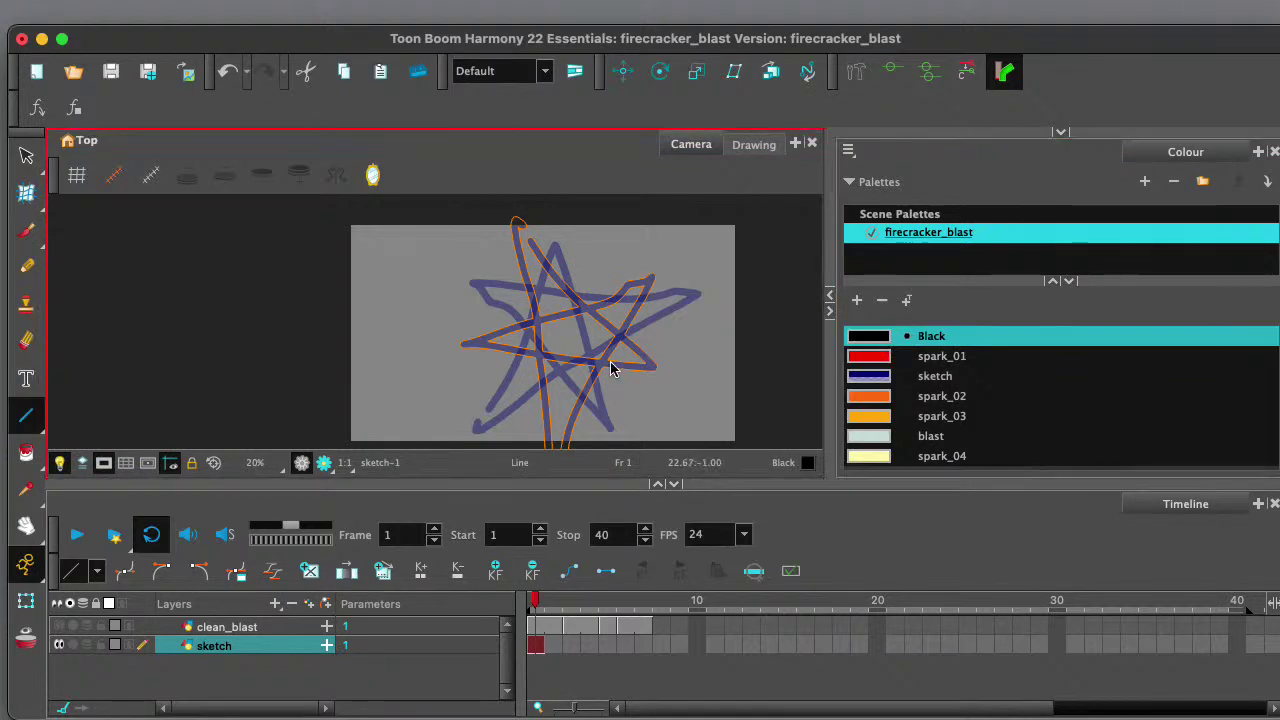
{"action": "left_click_drag", "start_coordinate": [516, 358], "coordinate": [545, 392]}
{"action": "left_click_drag", "start_coordinate": [545, 392], "coordinate": [557, 460]}
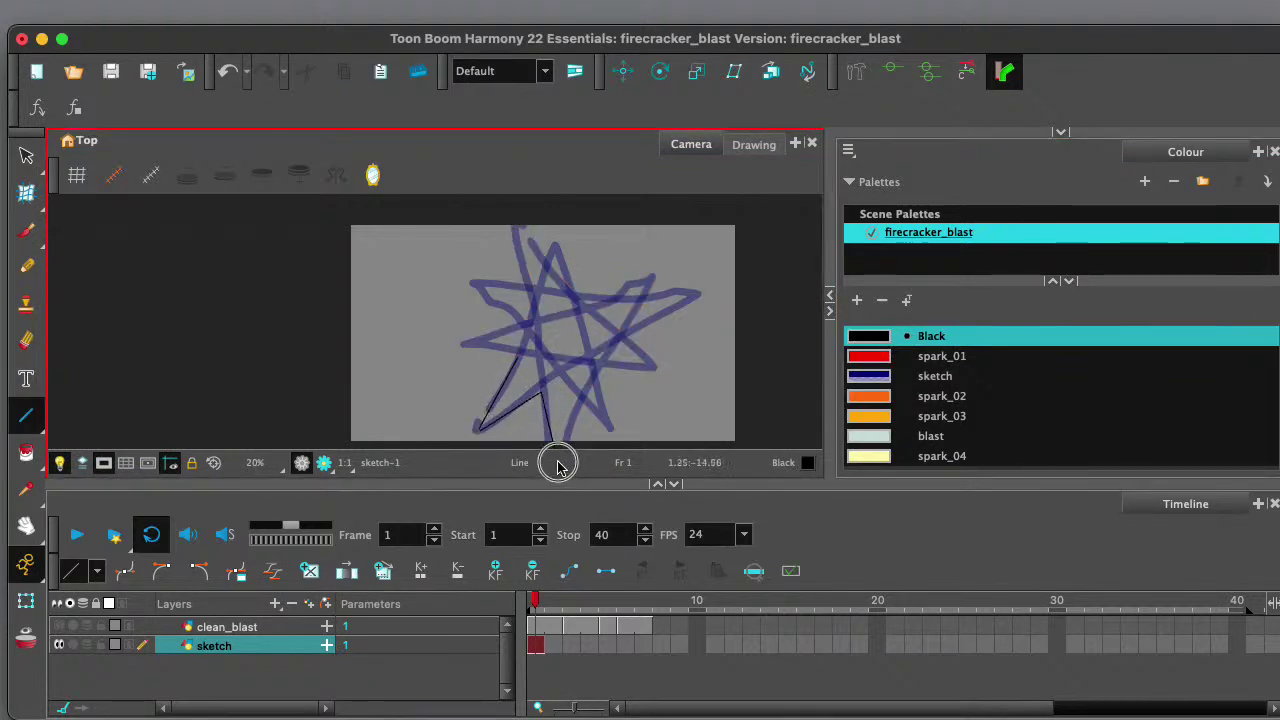
{"action": "left_click_drag", "start_coordinate": [585, 408], "coordinate": [558, 448]}
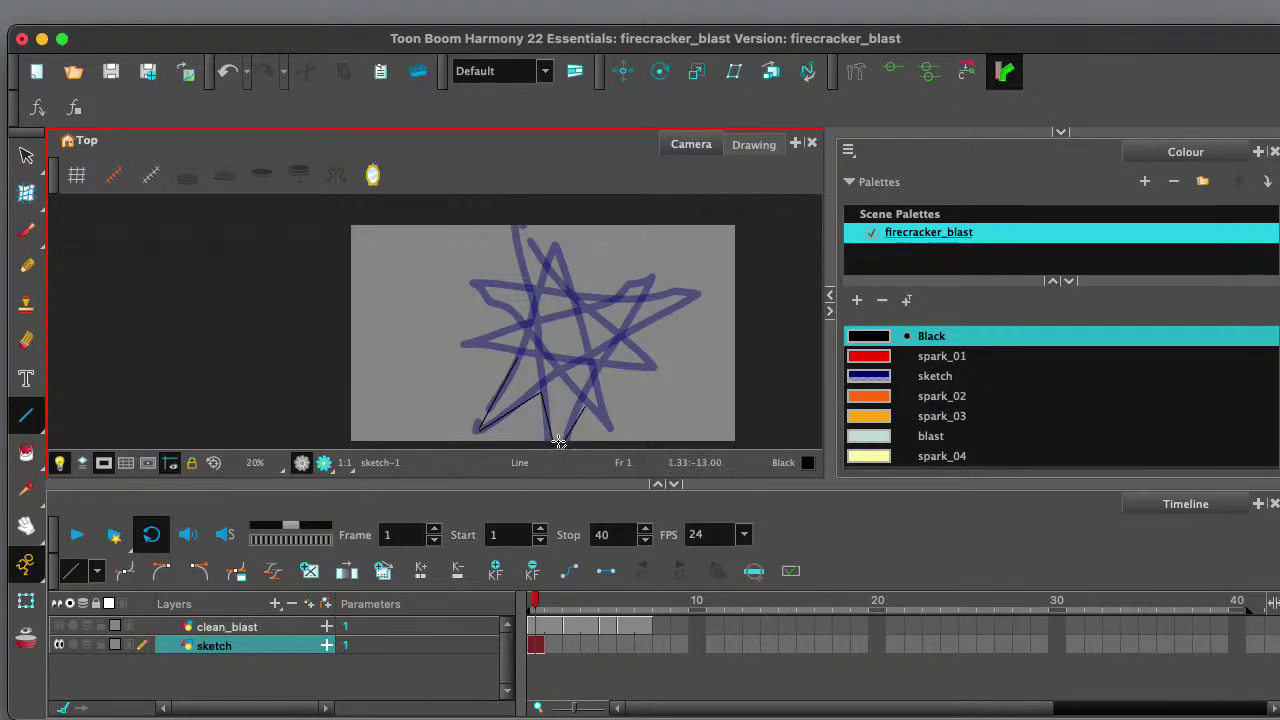
- Hide the sketch layer and show the clean_blast layer again
{"action": "left_click", "coordinate": [58, 645]}
{"action": "left_click", "coordinate": [59, 626]}
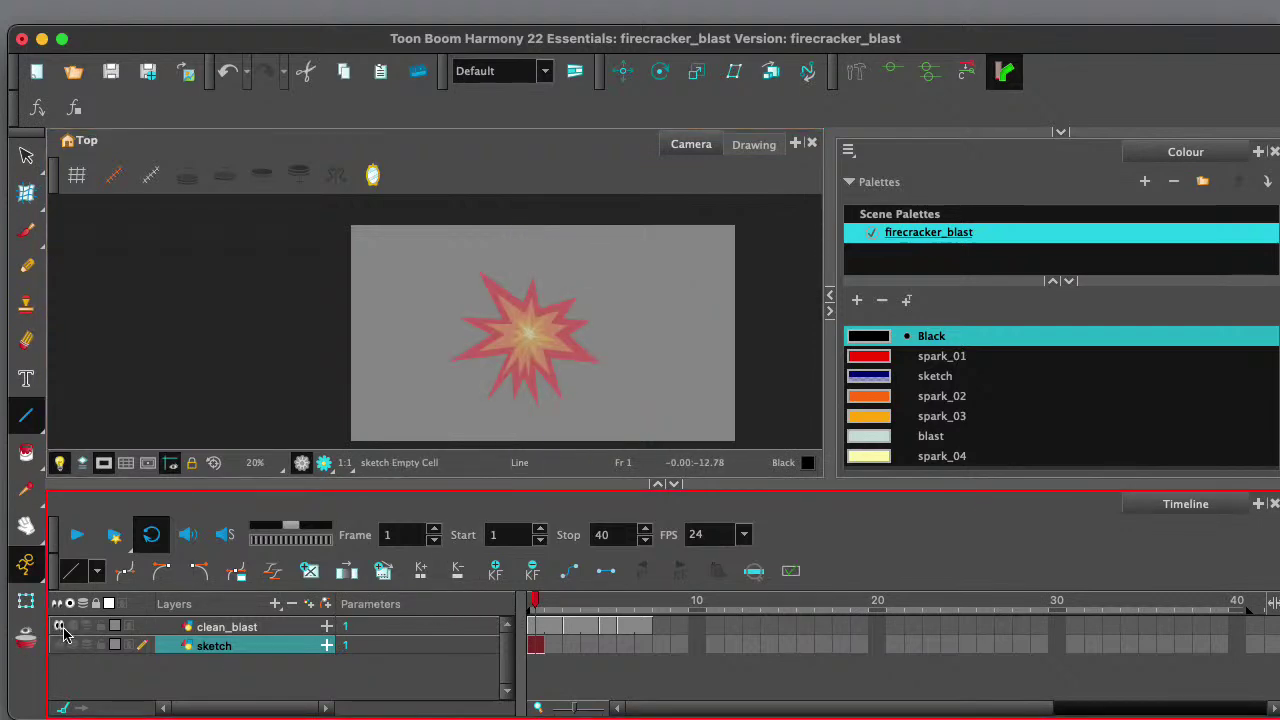
- Select the first drawing of the clean_blast layer at frame 1 and enlarge the Camera view's height above the Timeline
{"action": "left_click", "coordinate": [536, 626]}
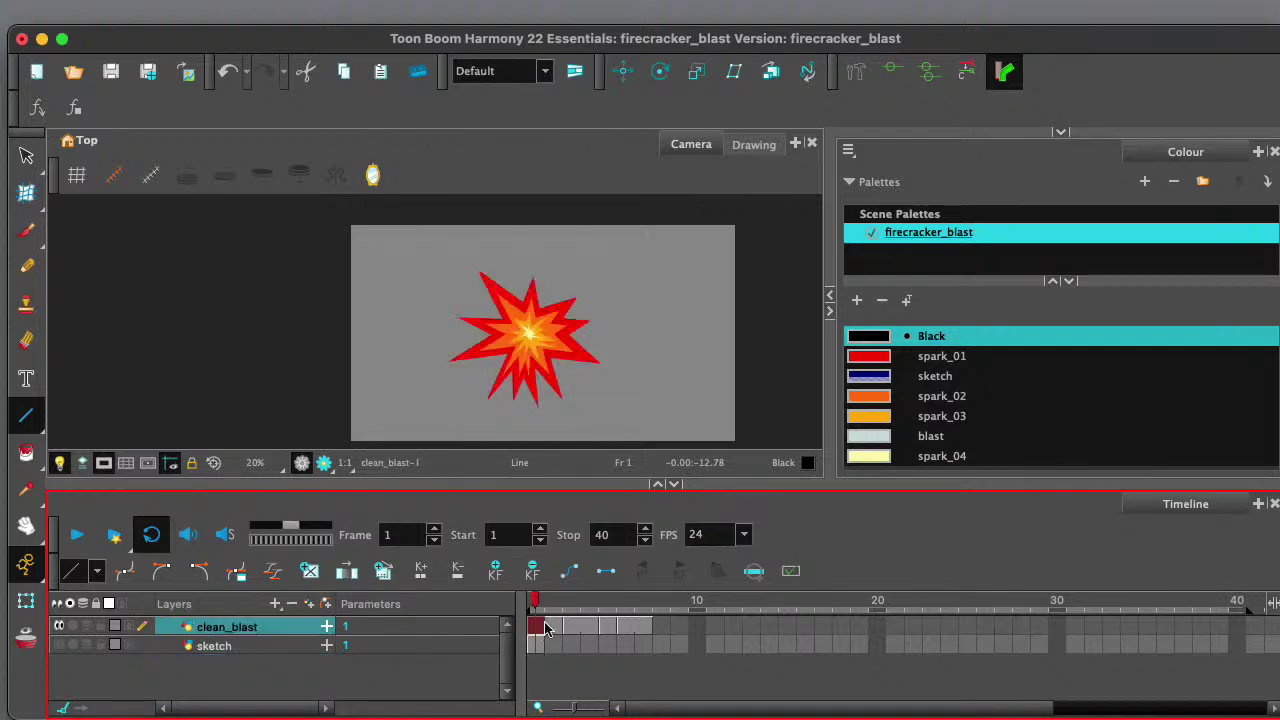
{"action": "mouse_move", "coordinate": [540, 614]}
{"action": "left_mouse_down"}
{"action": "mouse_move", "coordinate": [571, 606]}
{"action": "mouse_move", "coordinate": [654, 614]}
{"action": "mouse_move", "coordinate": [572, 626]}
{"action": "mouse_move", "coordinate": [667, 626]}
{"action": "mouse_move", "coordinate": [586, 611]}
{"action": "mouse_move", "coordinate": [640, 611]}
{"action": "mouse_move", "coordinate": [533, 610]}
{"action": "left_mouse_up"}
{"action": "scroll", "coordinate": [510, 350], "scroll_direction": "down", "scroll_amount": 1}
{"action": "scroll", "coordinate": [510, 350], "scroll_direction": "up", "scroll_amount": 2}
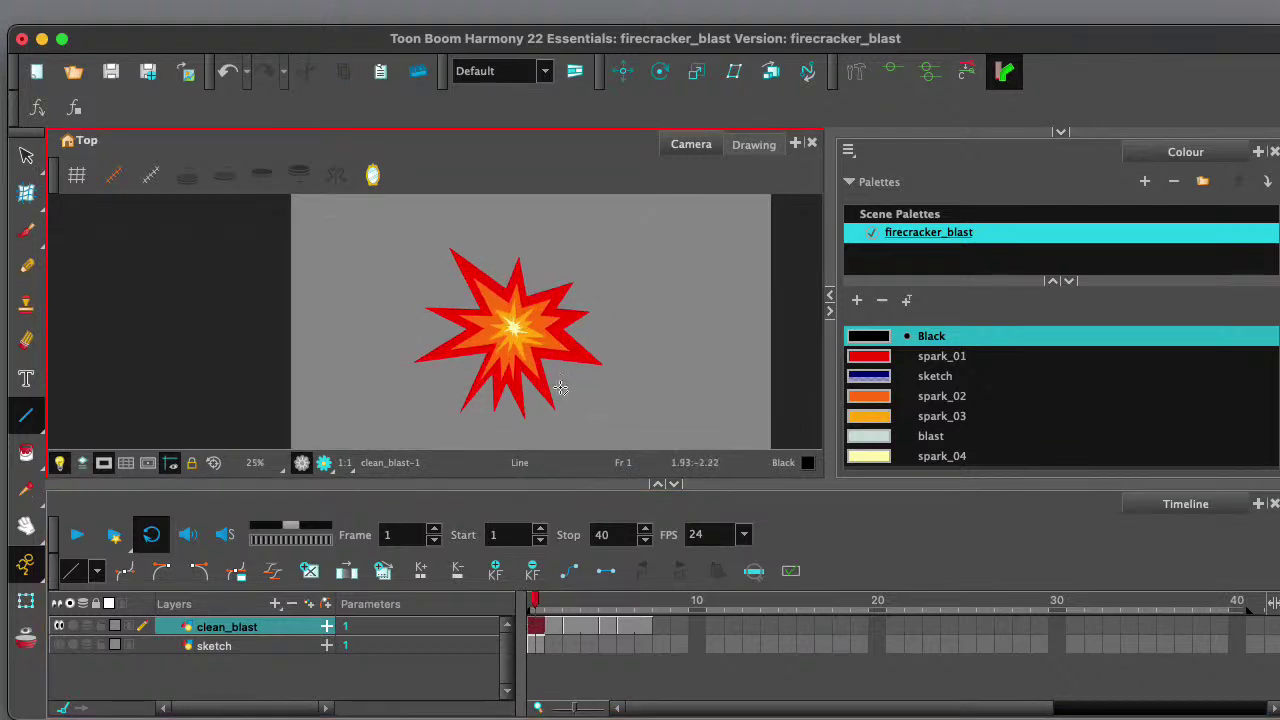
{"action": "left_click_drag", "start_coordinate": [522, 486], "coordinate": [525, 542]}
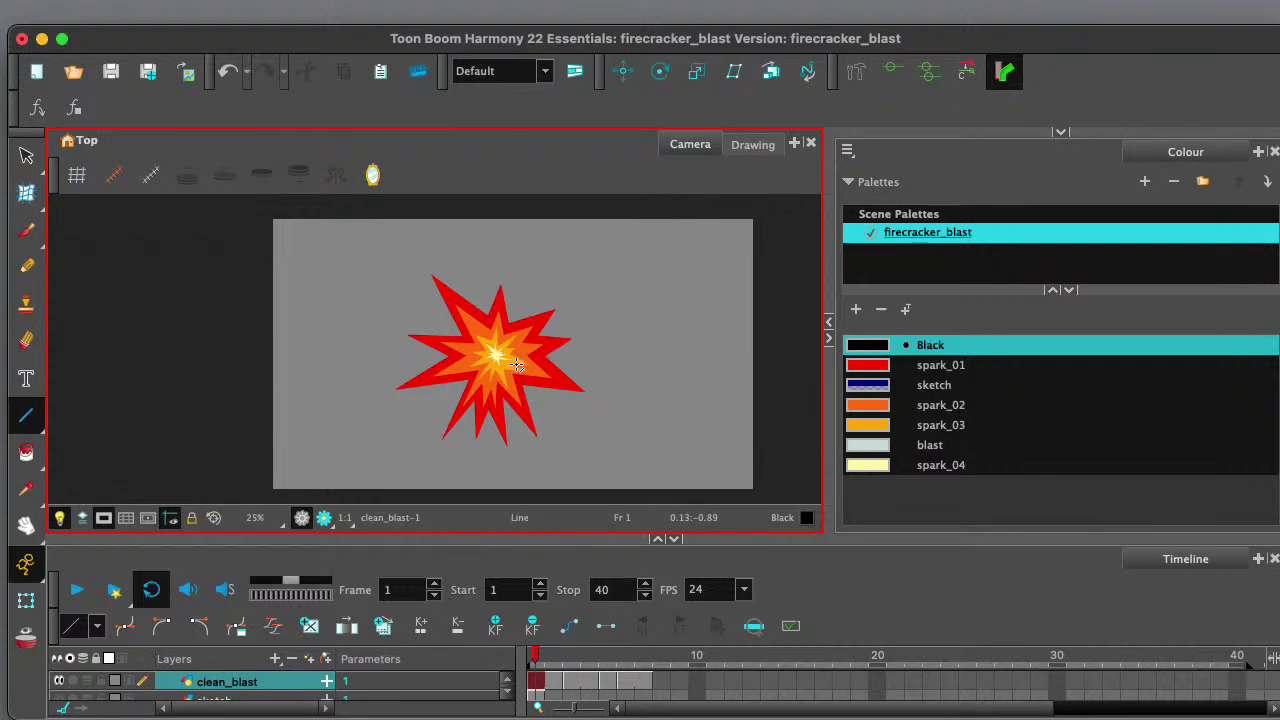
{"action": "mouse_move", "coordinate": [537, 664]}
{"action": "left_mouse_down"}
{"action": "mouse_move", "coordinate": [617, 670]}
{"action": "mouse_move", "coordinate": [535, 679]}
{"action": "left_mouse_up"}
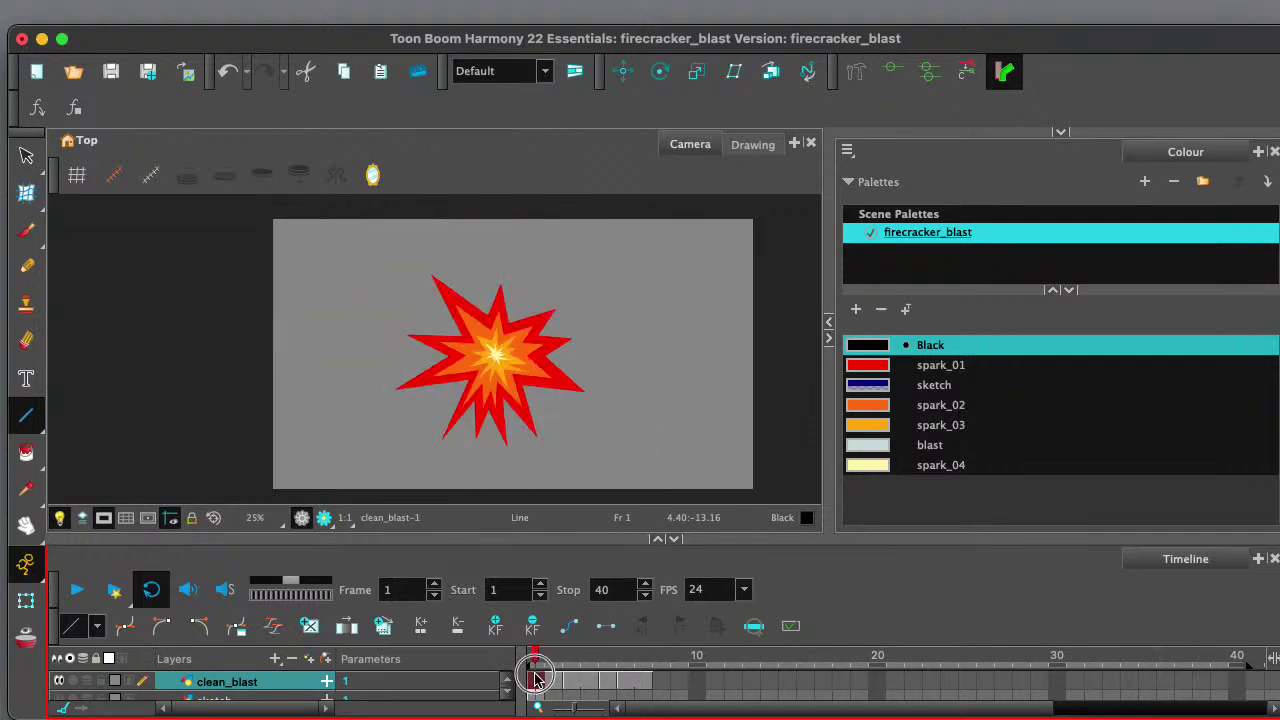
{"action": "scroll", "coordinate": [457, 401], "scroll_direction": "up", "scroll_amount": 1}
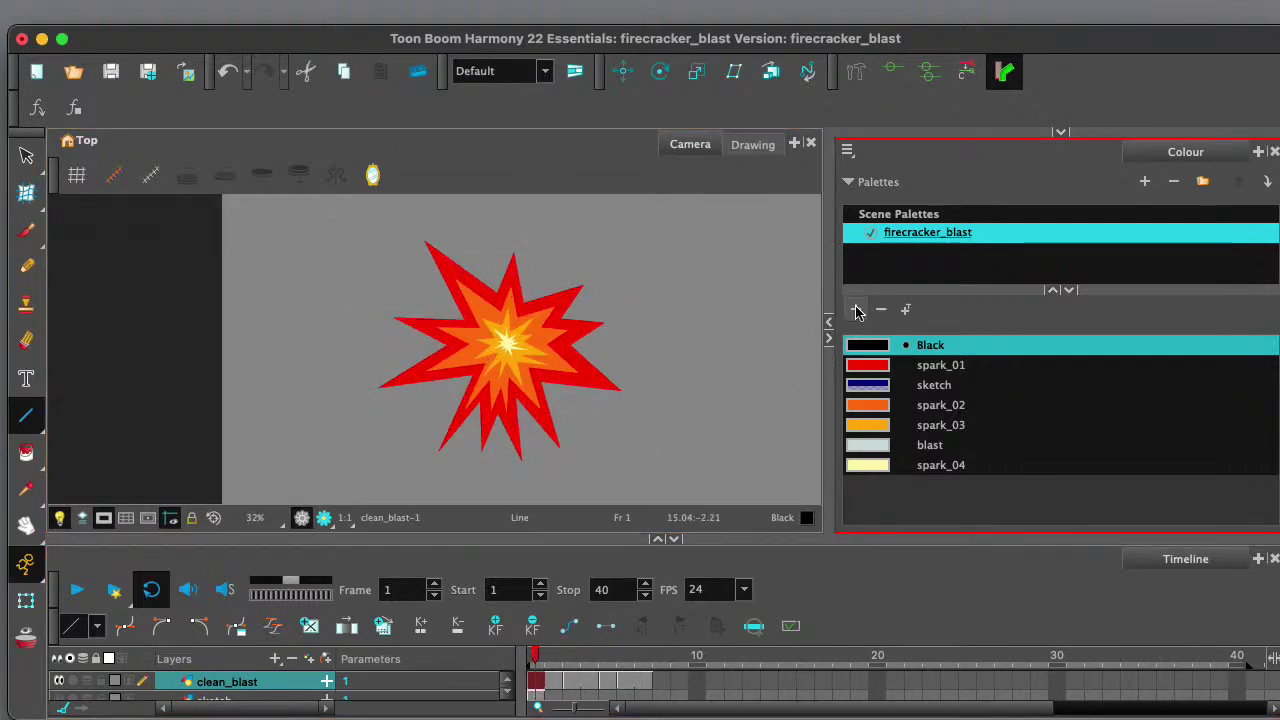
- Switch the firecracker_blast palette's colour list to Swatch Mode
{"action": "right_click", "coordinate": [1016, 448]}
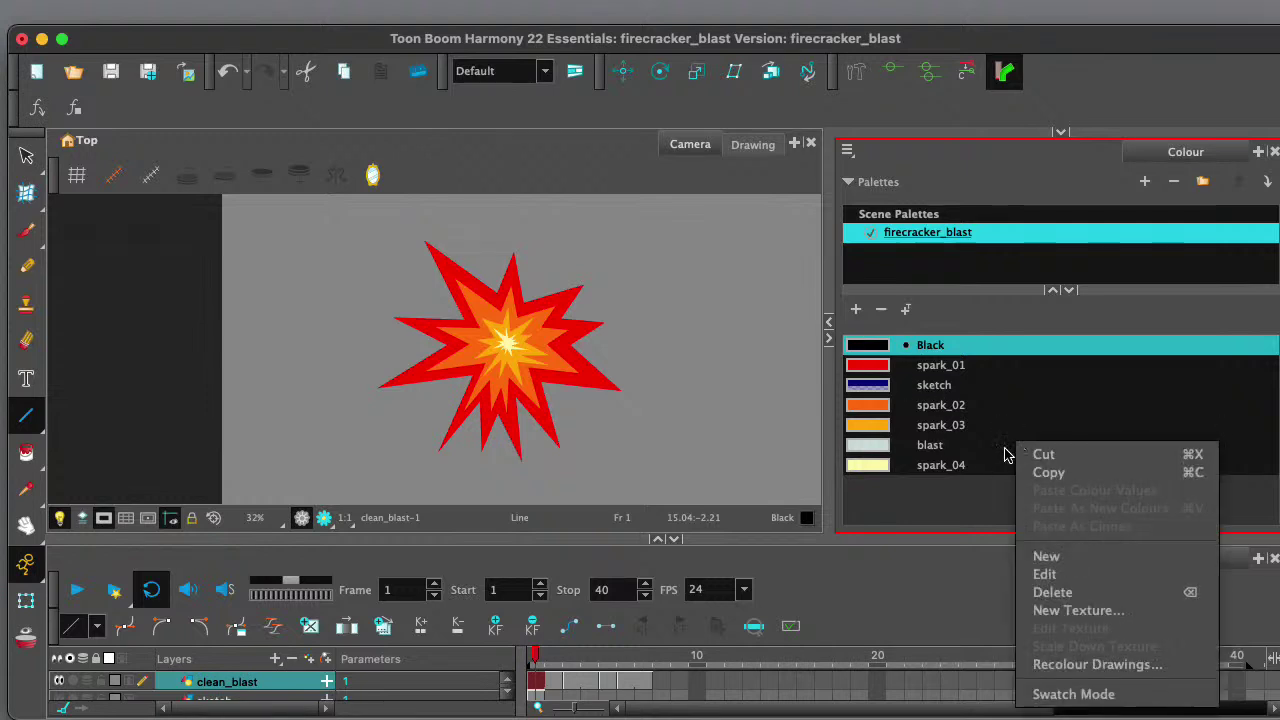
{"action": "left_click", "coordinate": [926, 510]}
{"action": "right_click", "coordinate": [902, 503]}
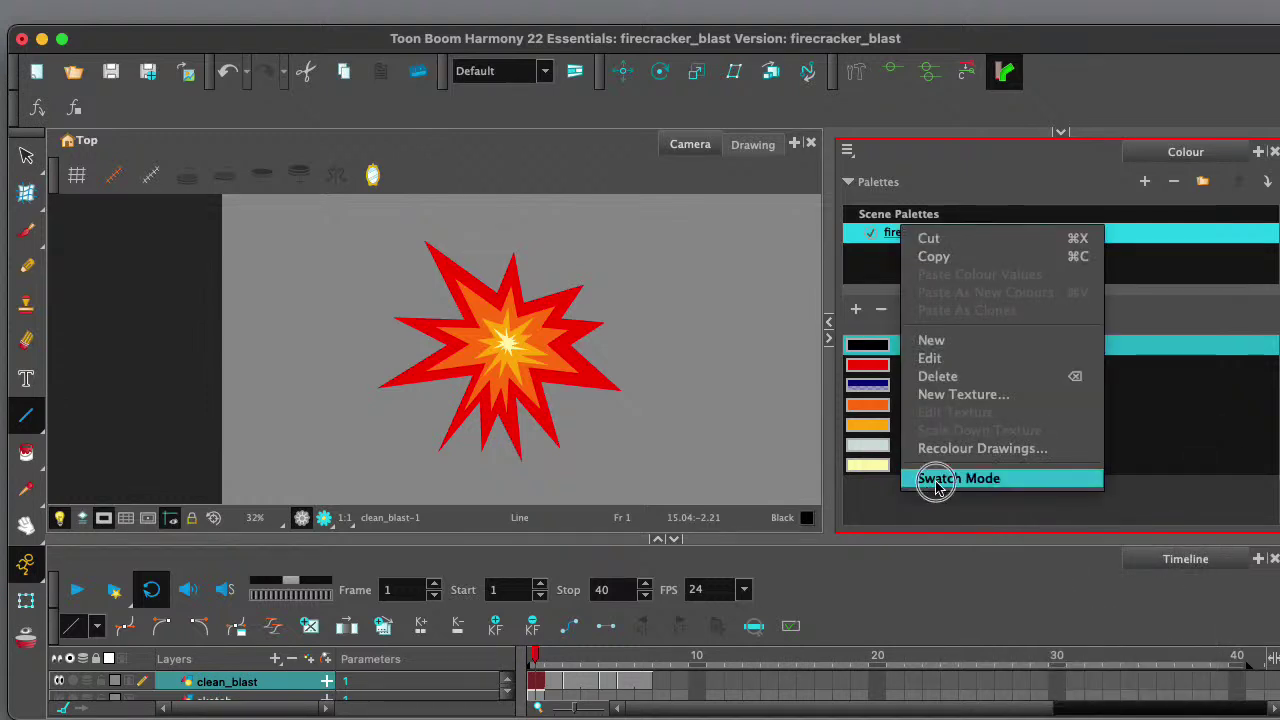
{"action": "left_click", "coordinate": [930, 477]}
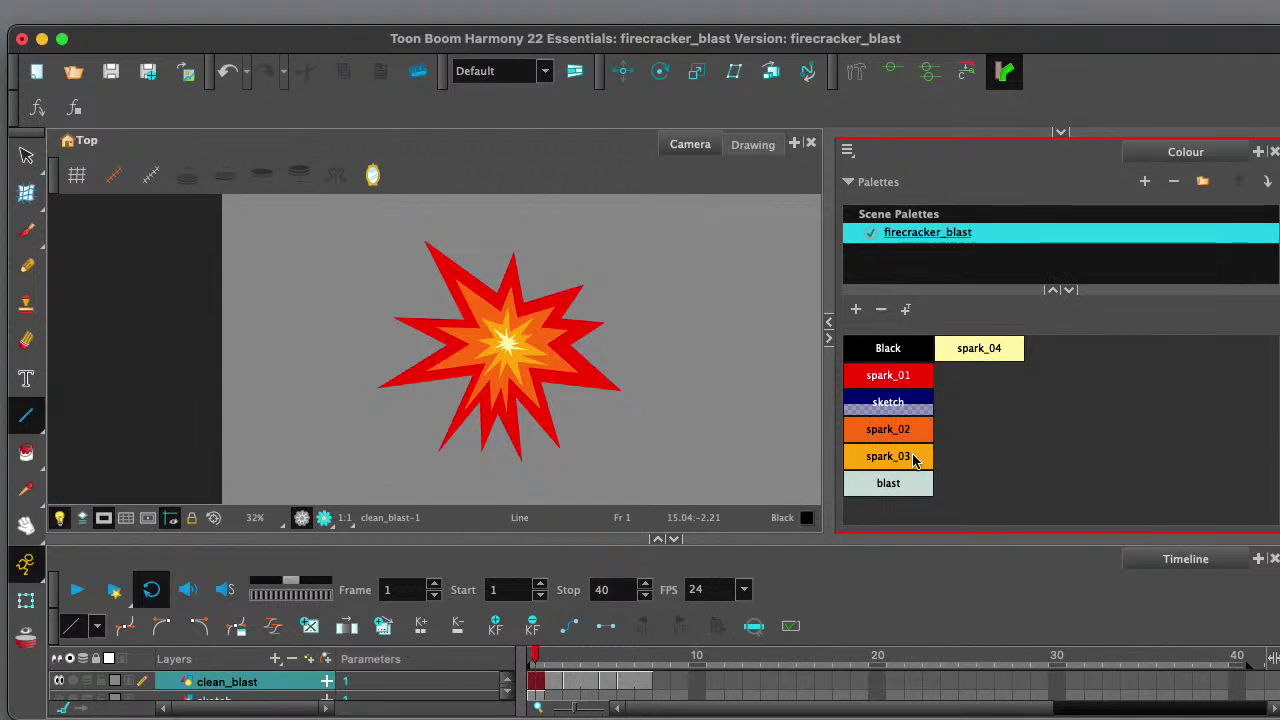
{"action": "right_click", "coordinate": [978, 424]}
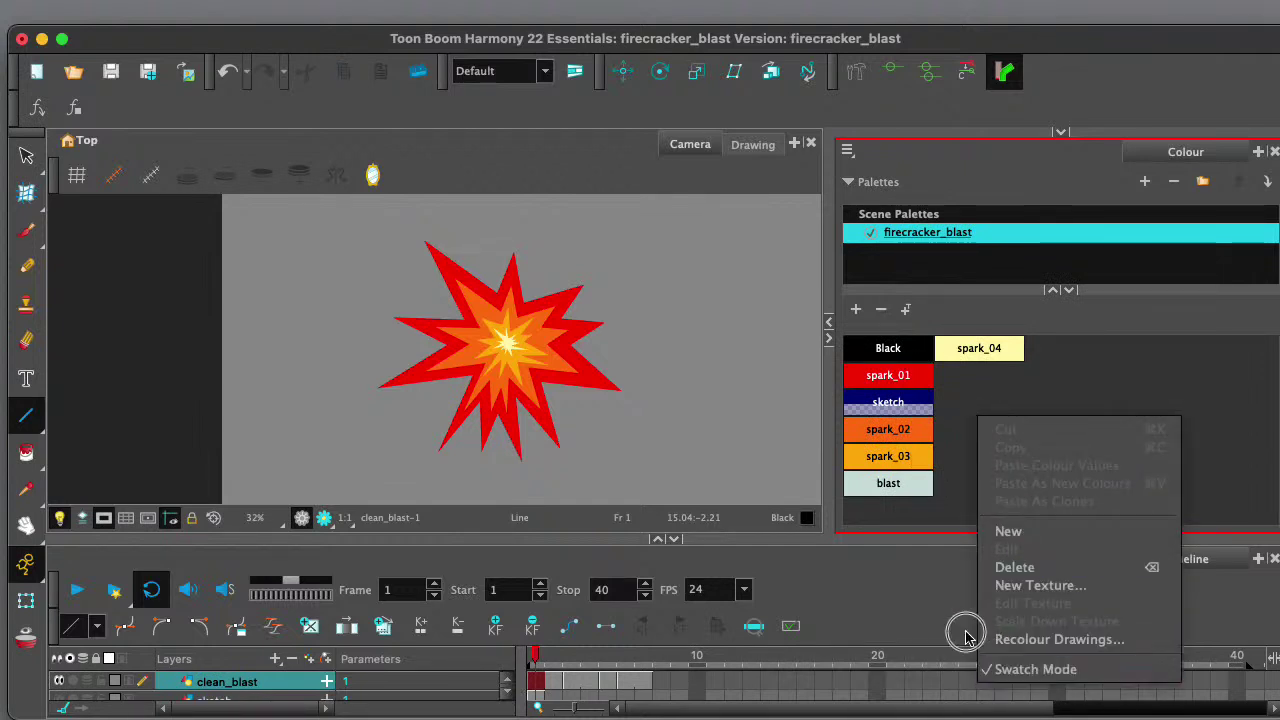
{"action": "left_click", "coordinate": [869, 514]}
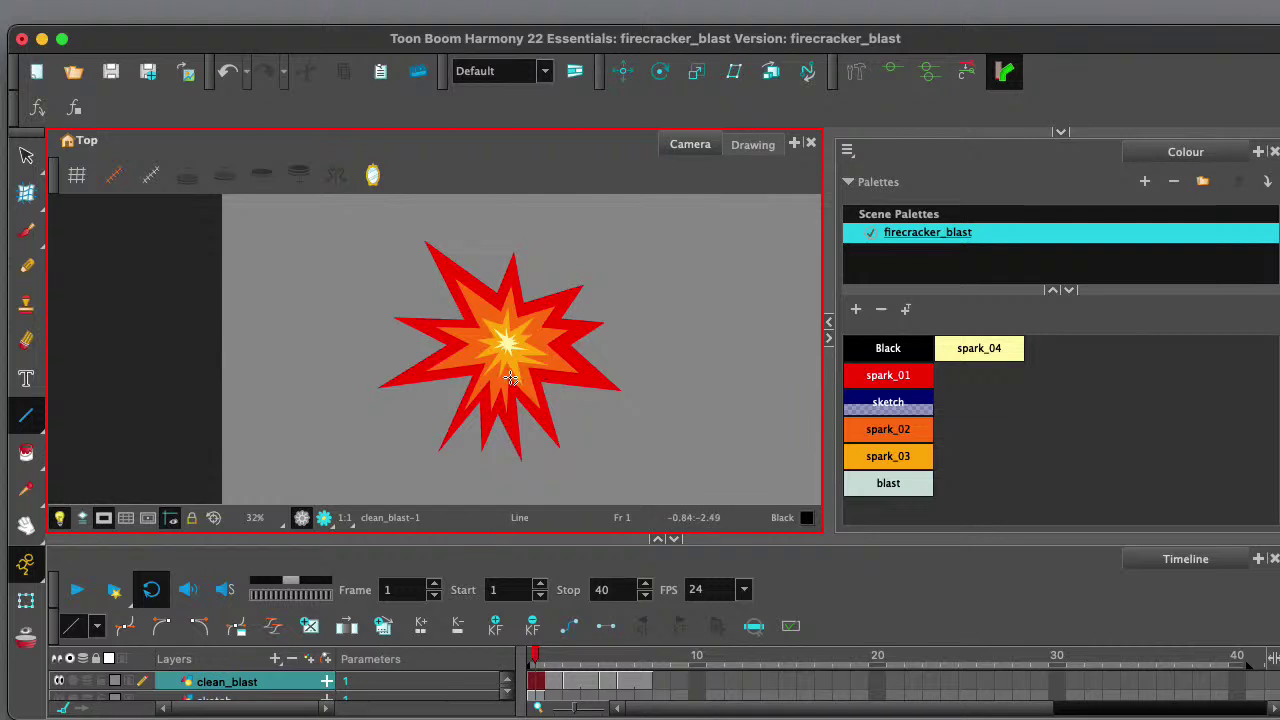
- Activate the Select tool and play back the looping clean_blast animation from frame 1
{"action": "scroll", "coordinate": [510, 378], "scroll_direction": "up", "scroll_amount": 1}
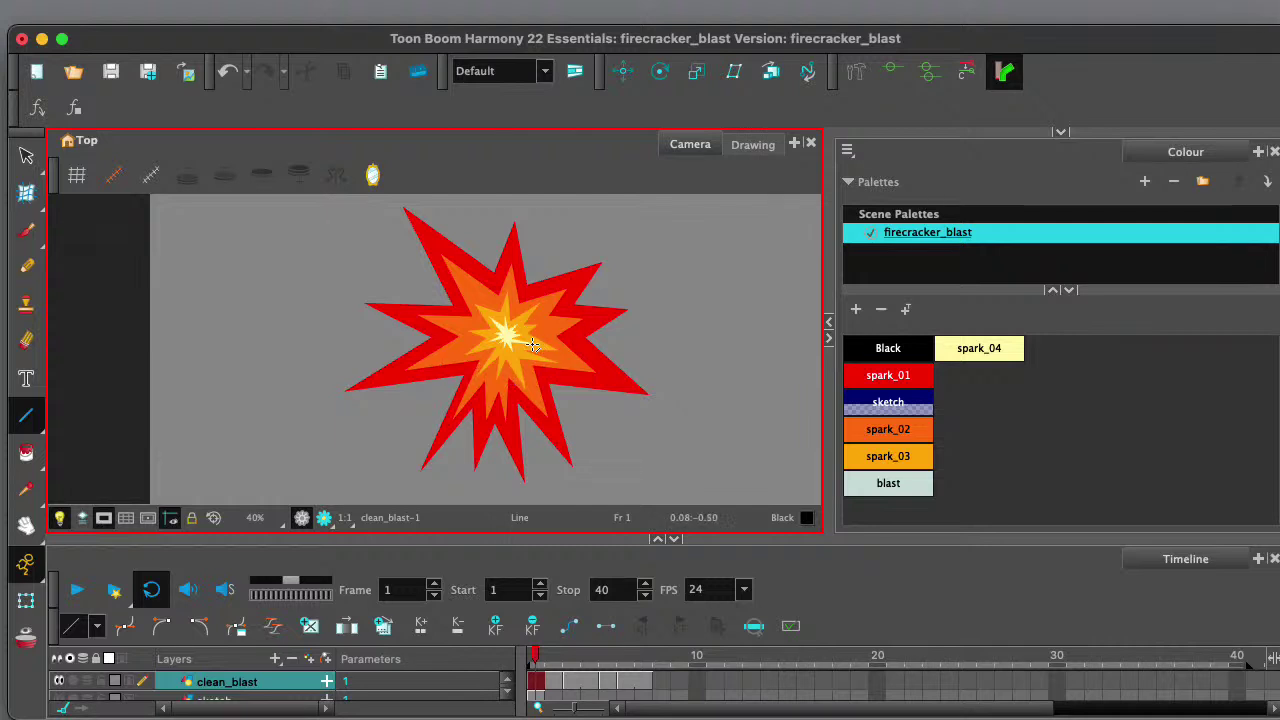
{"action": "left_click", "coordinate": [26, 155]}
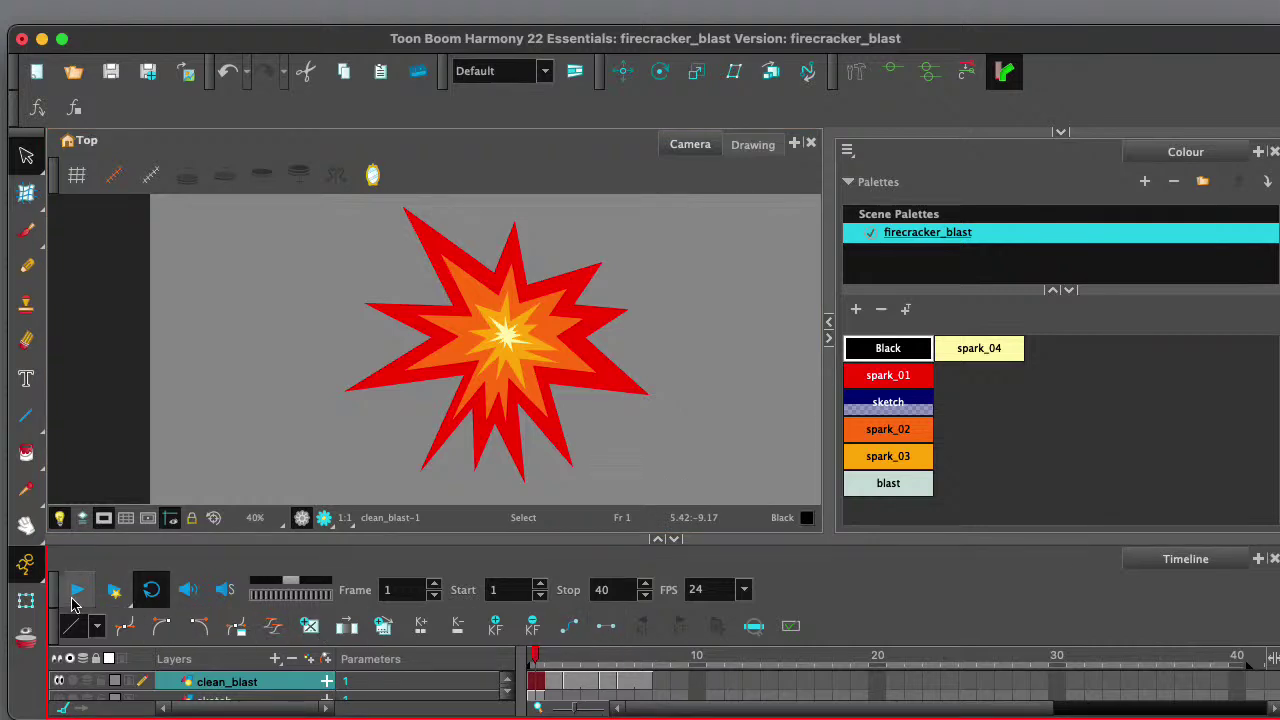
{"action": "left_click", "coordinate": [75, 594]}
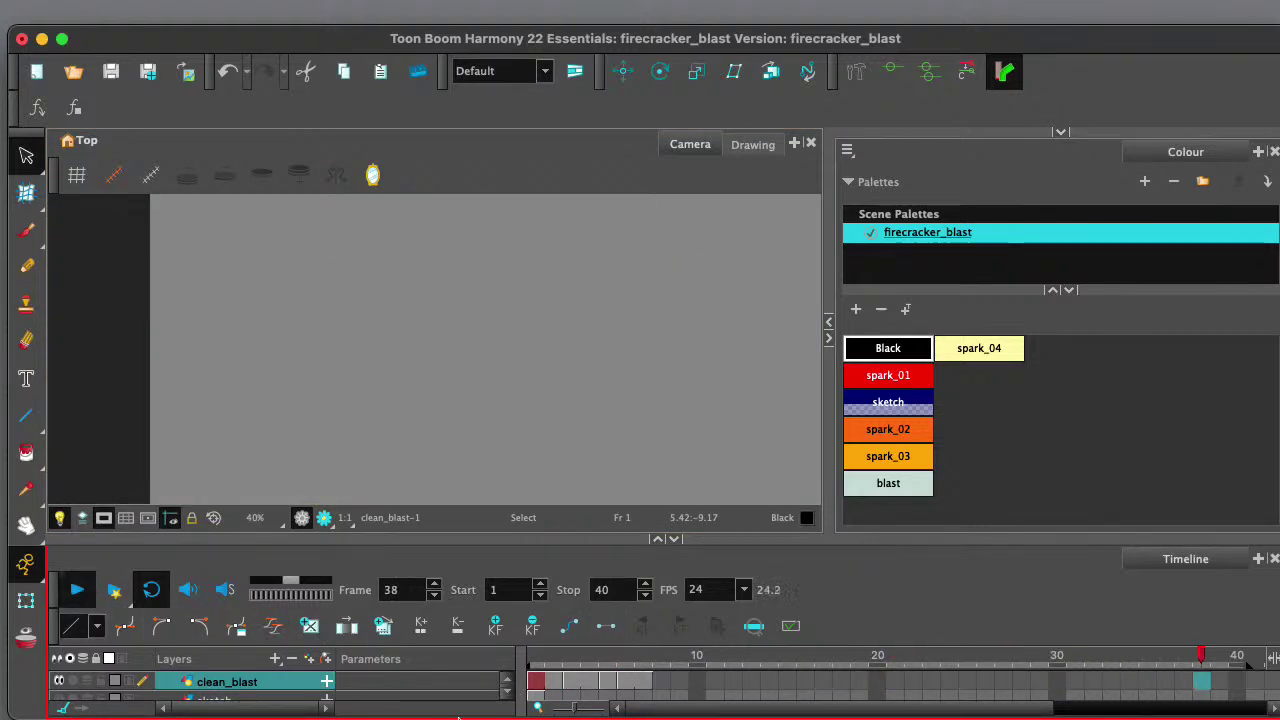